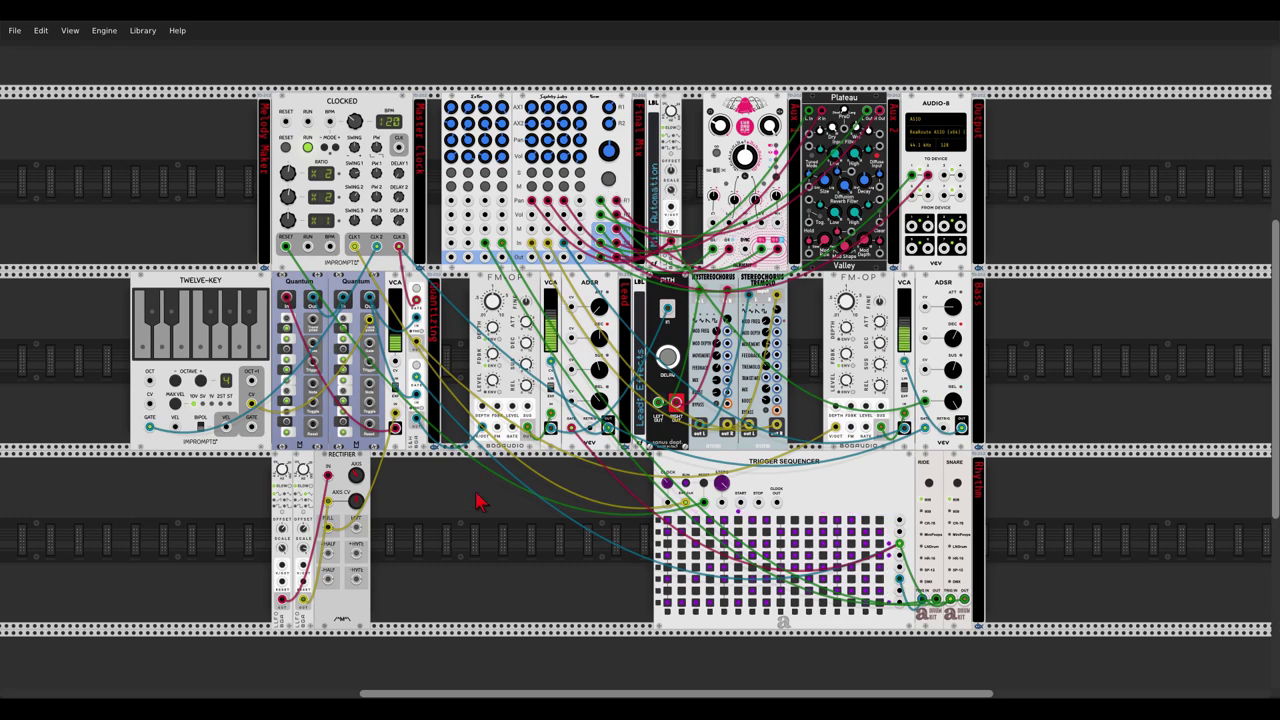
- Add the VCV Scope module directly beside the Rectifier in the lowest rack row
{"action": "scroll", "coordinate": [606, 437], "scroll_direction": "up", "scroll_amount": 5}
{"action": "scroll", "coordinate": [697, 389], "scroll_direction": "down", "scroll_amount": 1}
{"action": "scroll", "coordinate": [697, 389], "scroll_direction": "left", "scroll_amount": 1}
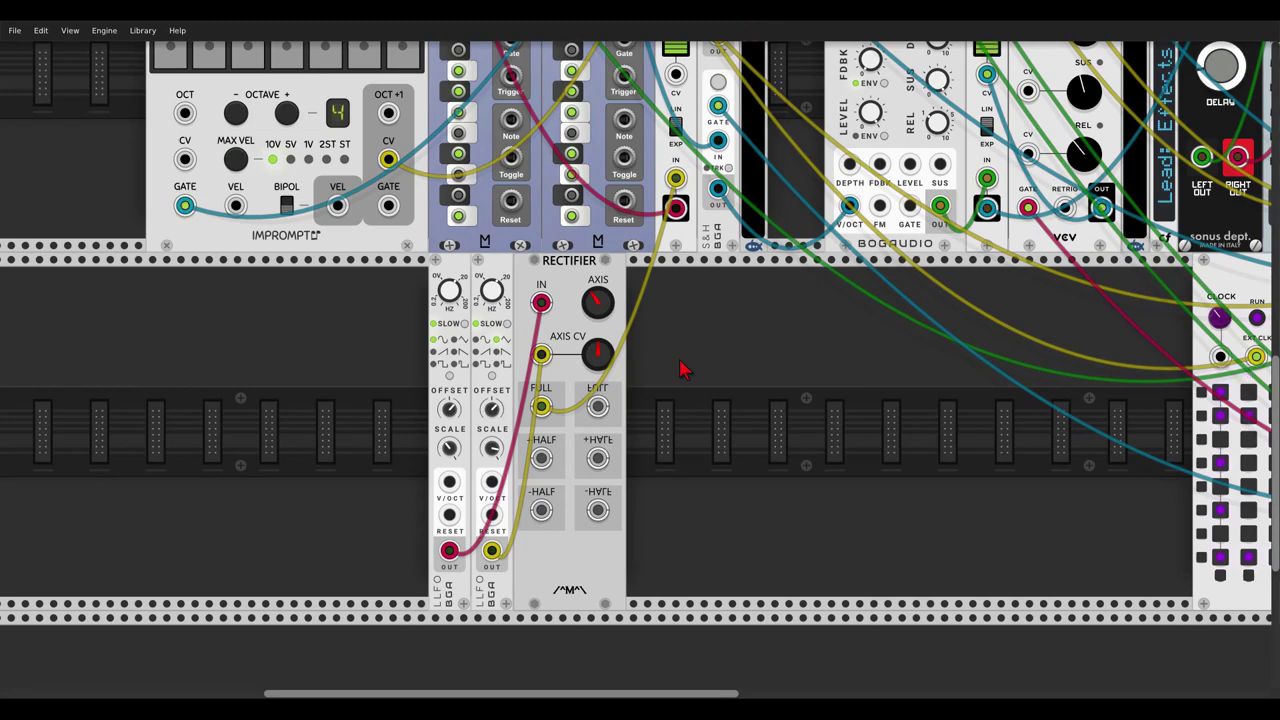
{"action": "right_click", "coordinate": [680, 370]}
{"action": "type", "text": "scope"}
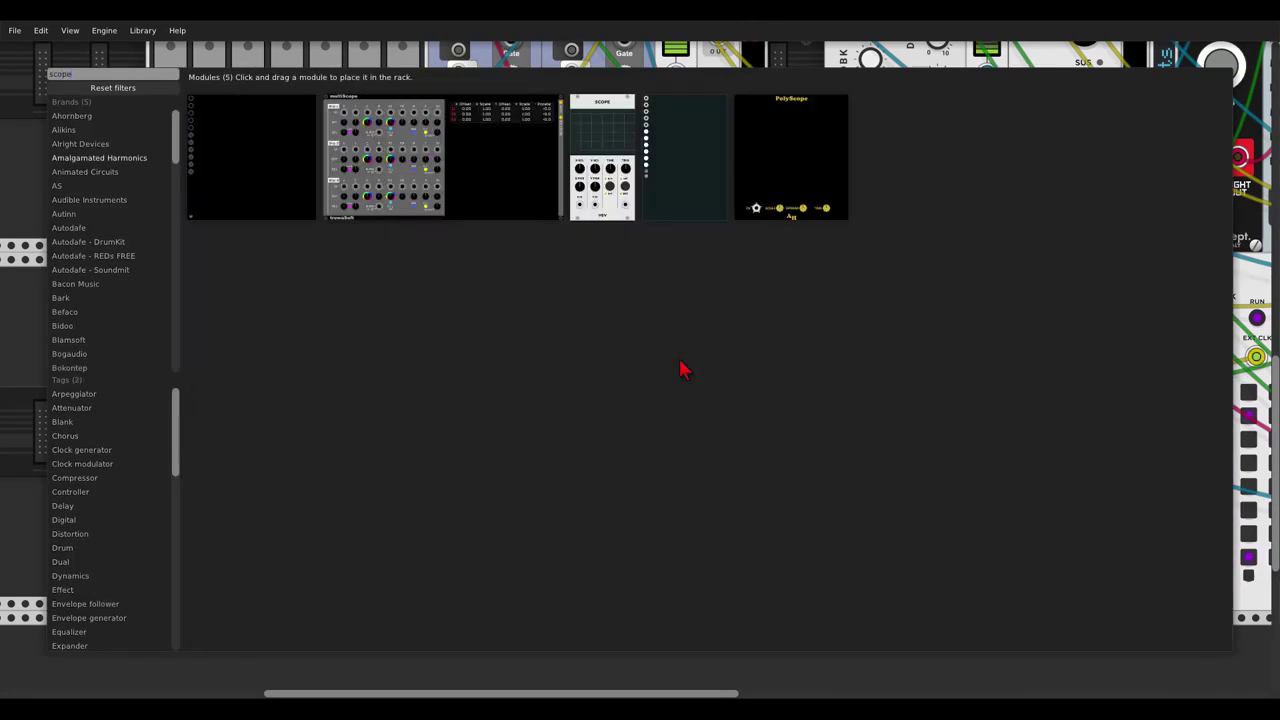
{"action": "left_click", "coordinate": [600, 112]}
- Patch the first LLFO output into the Scope's X input and the Rectifier's FULL output into its Y input, and lengthen the time base
{"action": "mouse_move", "coordinate": [653, 565]}
{"action": "left_mouse_down"}
{"action": "mouse_move", "coordinate": [462, 580]}
{"action": "mouse_move", "coordinate": [491, 553]}
{"action": "left_mouse_up"}
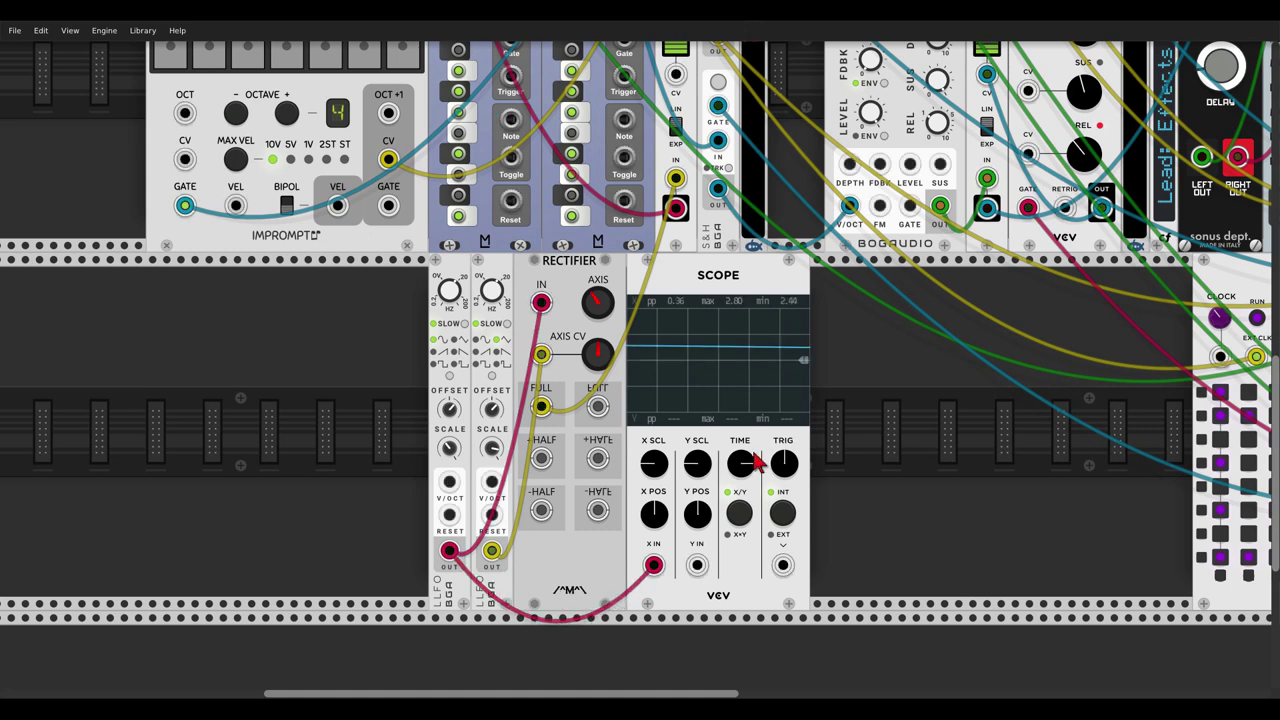
{"action": "left_click_drag", "start_coordinate": [751, 456], "coordinate": [751, 652]}
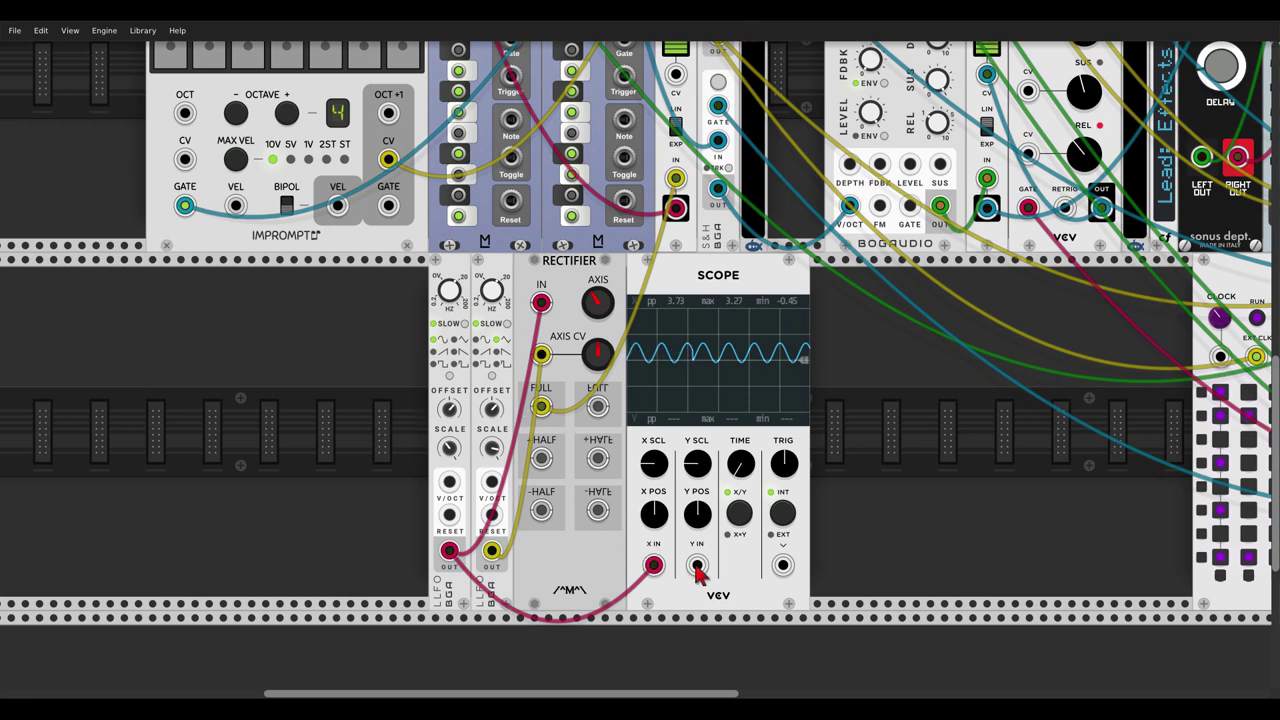
{"action": "mouse_move", "coordinate": [697, 566]}
{"action": "left_mouse_down"}
{"action": "mouse_move", "coordinate": [543, 477]}
{"action": "mouse_move", "coordinate": [541, 406]}
{"action": "left_mouse_up"}
- Unplug the second LLFO's cable from the Rectifier's axis CV input, compare the scope traces without it, and reconnect it
{"action": "left_click_drag", "start_coordinate": [538, 362], "coordinate": [562, 338]}
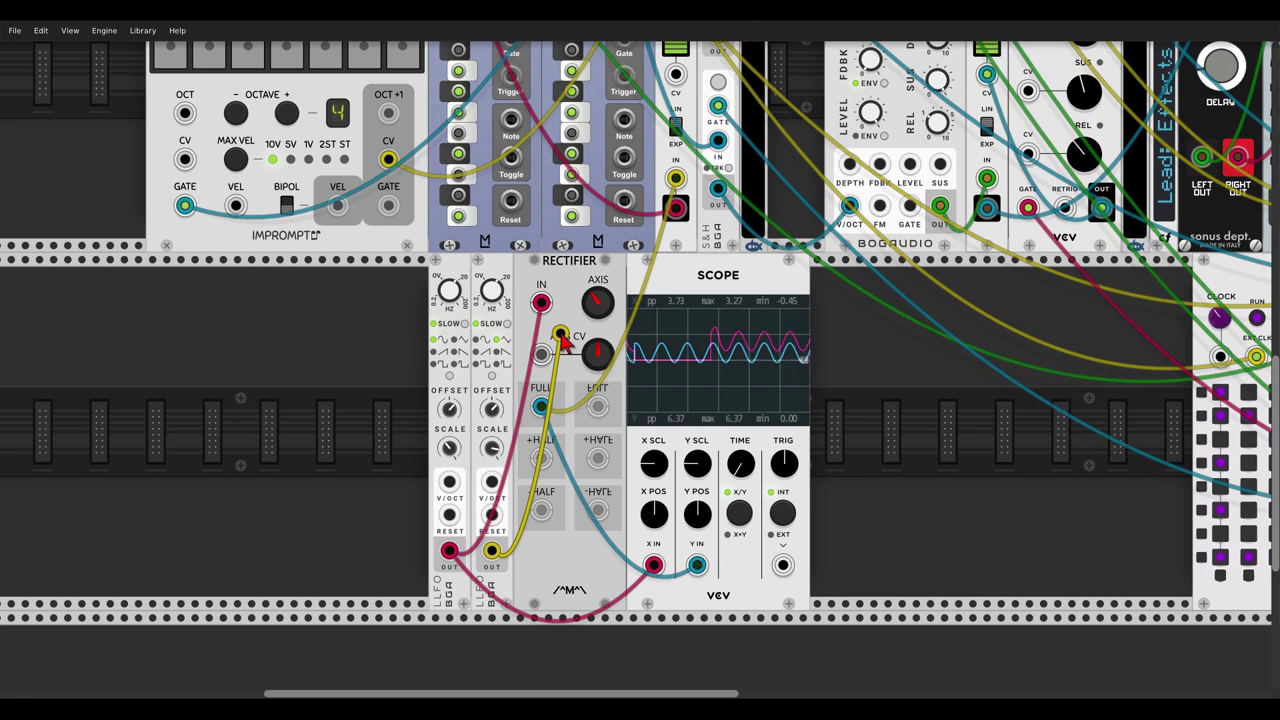
{"action": "scroll", "coordinate": [563, 342], "scroll_direction": "up", "scroll_amount": 1}
{"action": "left_click_drag", "start_coordinate": [563, 342], "coordinate": [566, 368]}
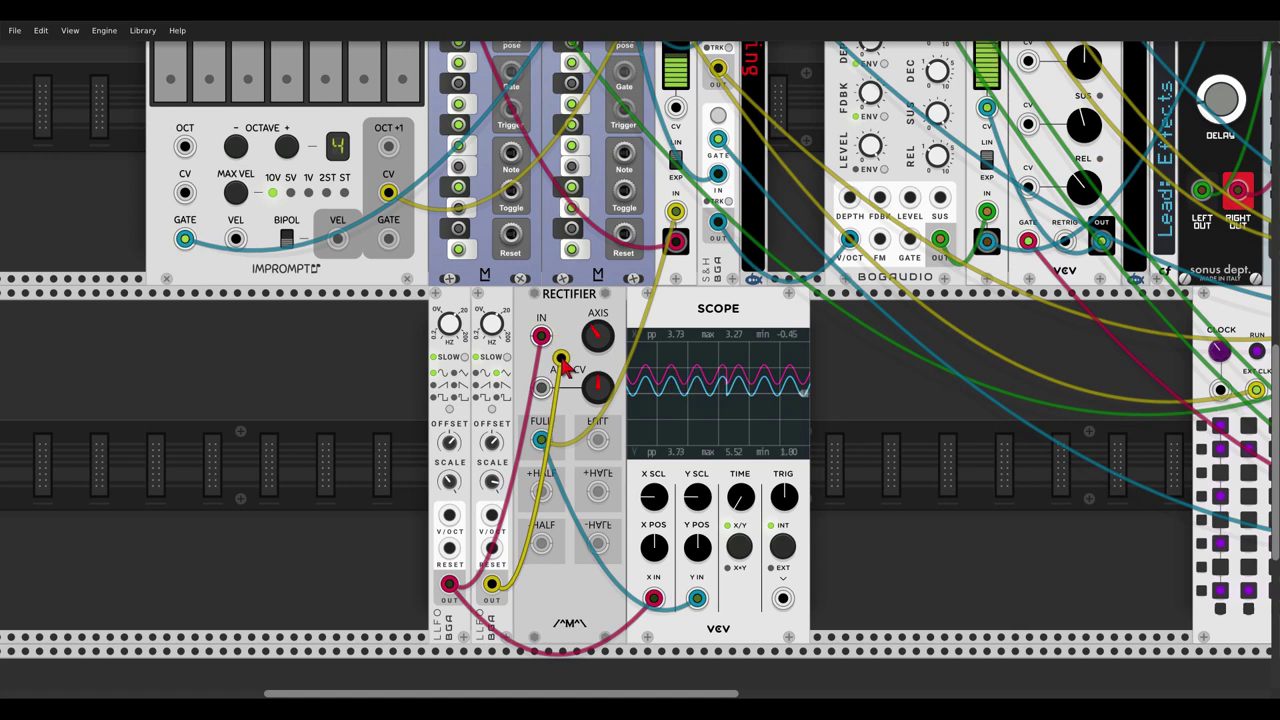
{"action": "left_click_drag", "start_coordinate": [566, 368], "coordinate": [546, 388]}
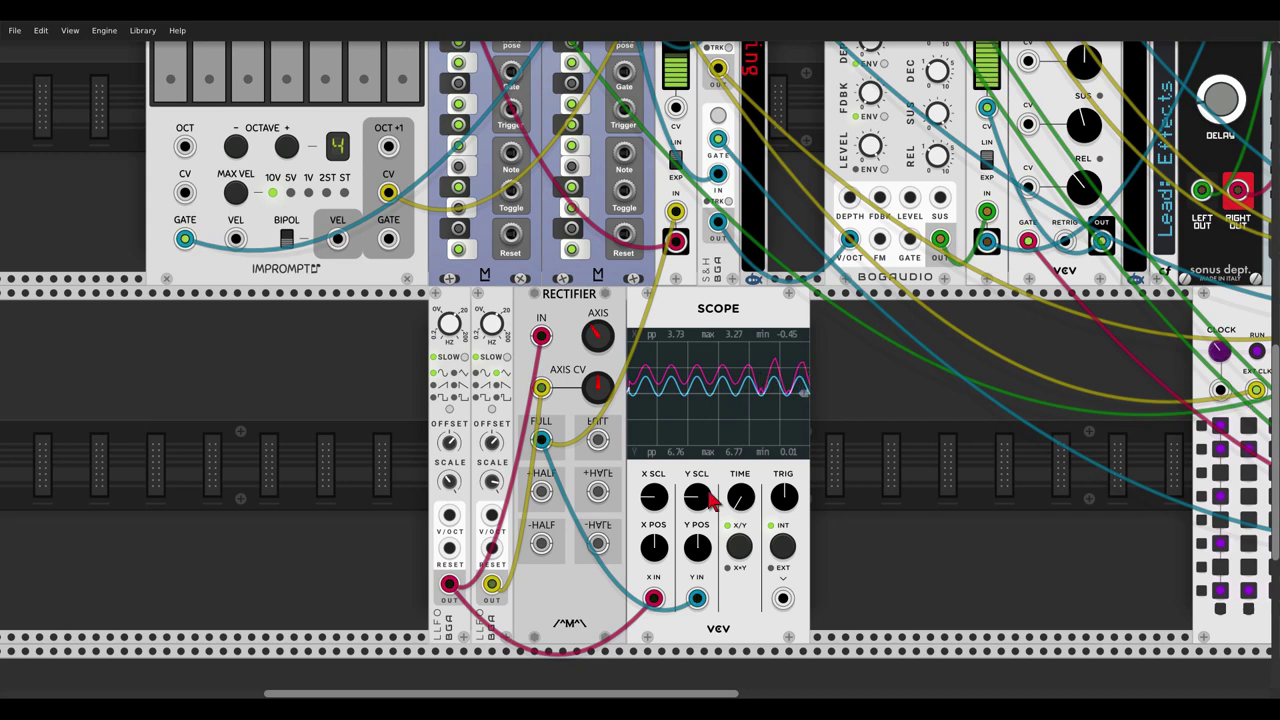
- Replace the LLFO signal on the Scope's X input with the quantizing VCA's output, and finish by unplugging both Scope cables
{"action": "right_click", "coordinate": [657, 595]}
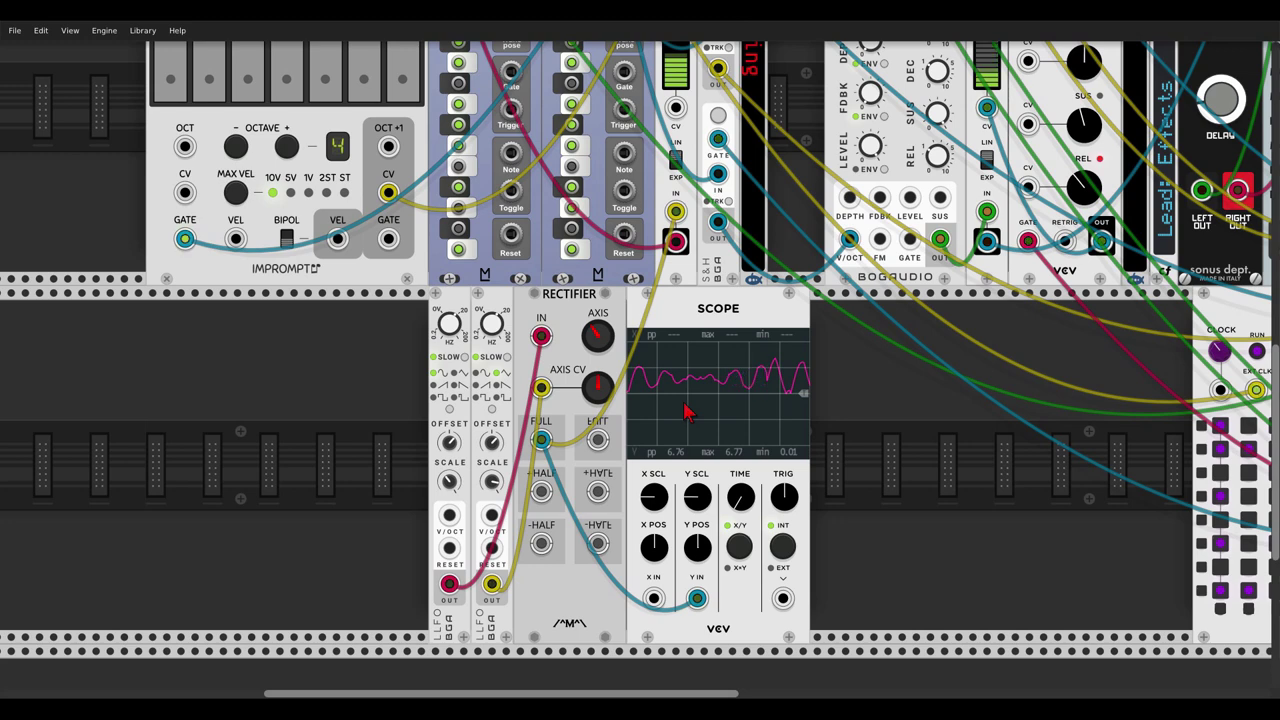
{"action": "scroll", "coordinate": [689, 414], "scroll_direction": "up", "scroll_amount": 3}
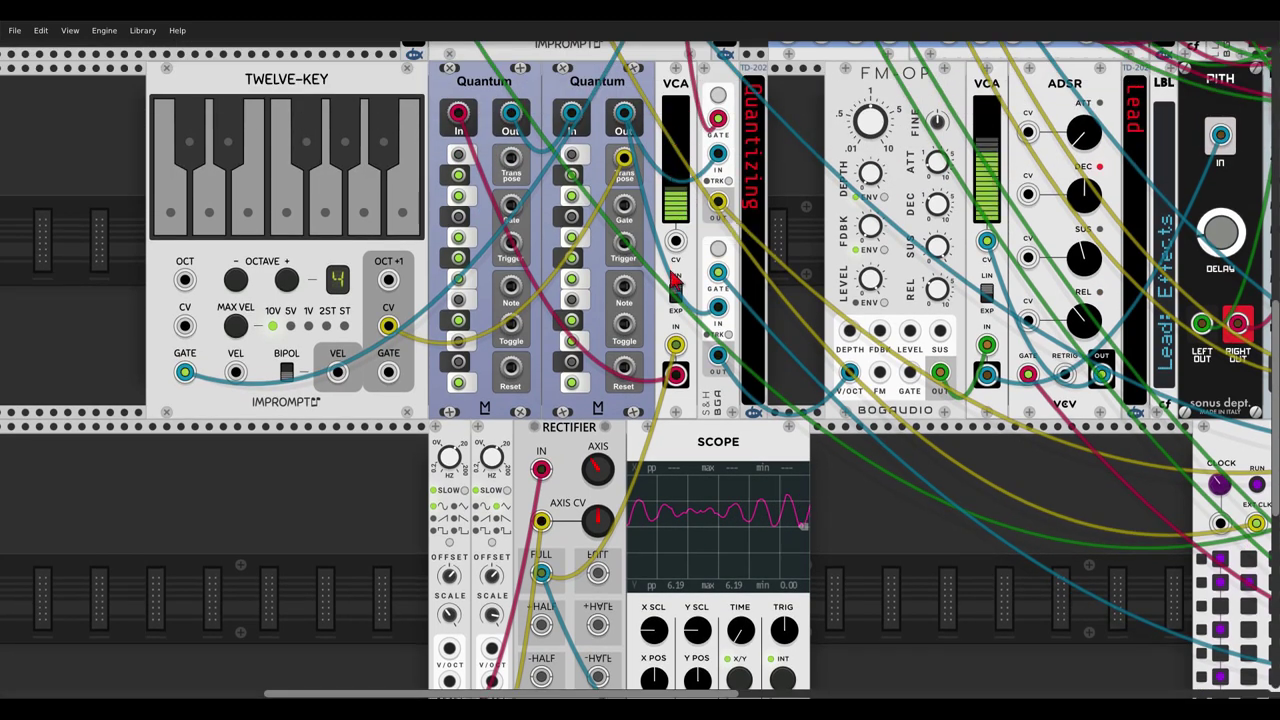
{"action": "scroll", "coordinate": [672, 322], "scroll_direction": "down", "scroll_amount": 3}
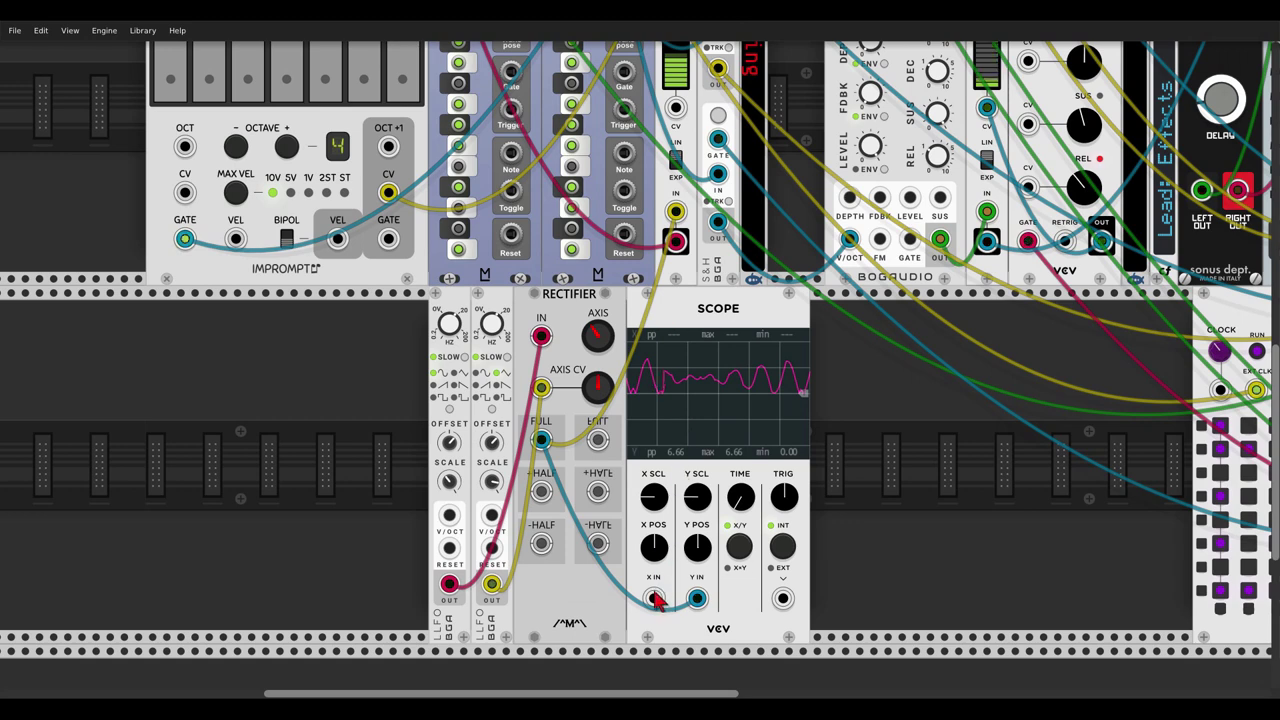
{"action": "left_click_drag", "start_coordinate": [653, 598], "coordinate": [675, 241]}
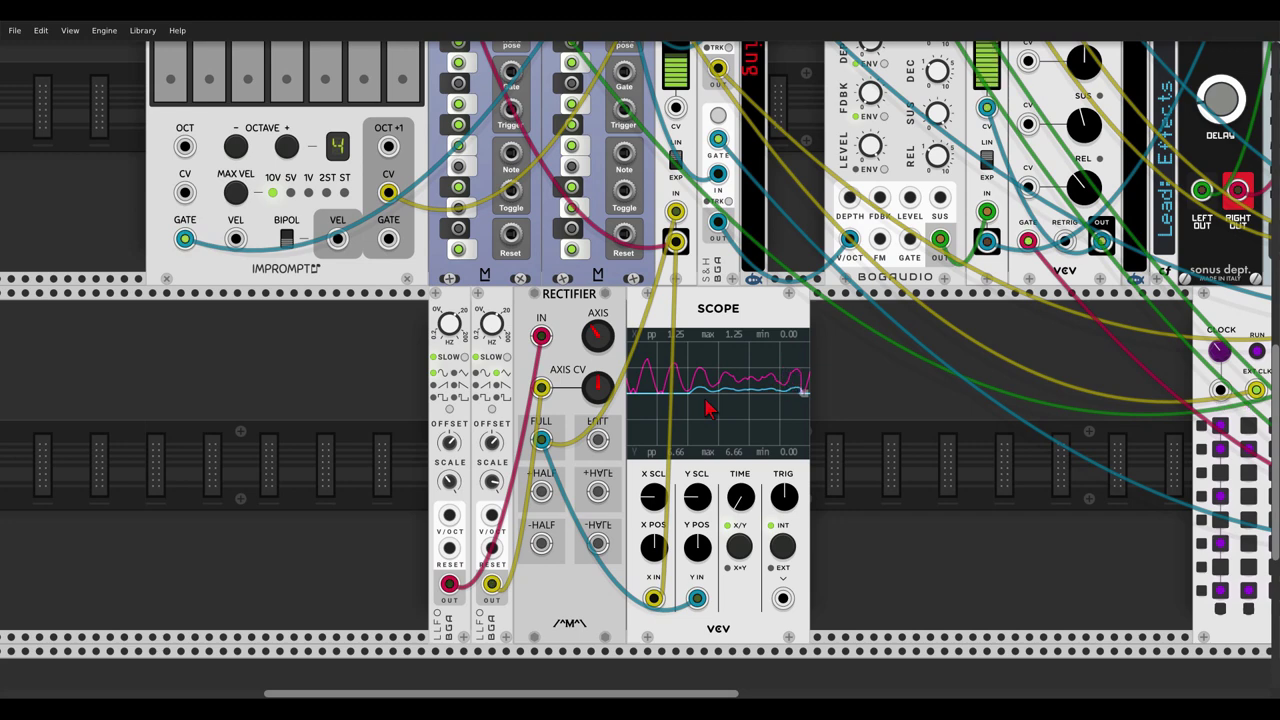
{"action": "right_click", "coordinate": [698, 598]}
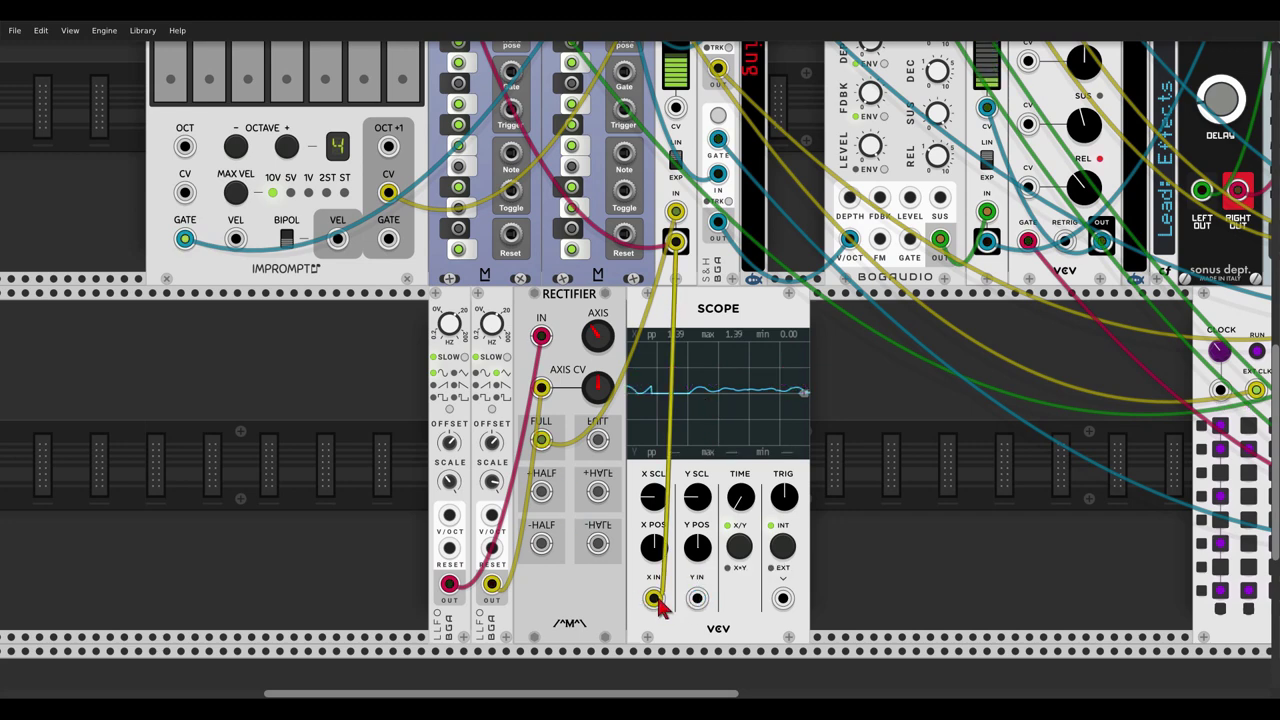
{"action": "right_click", "coordinate": [655, 600]}
- Solo the third channel in the mixer's second channel group
{"action": "scroll", "coordinate": [313, 428], "scroll_direction": "up", "scroll_amount": 3}
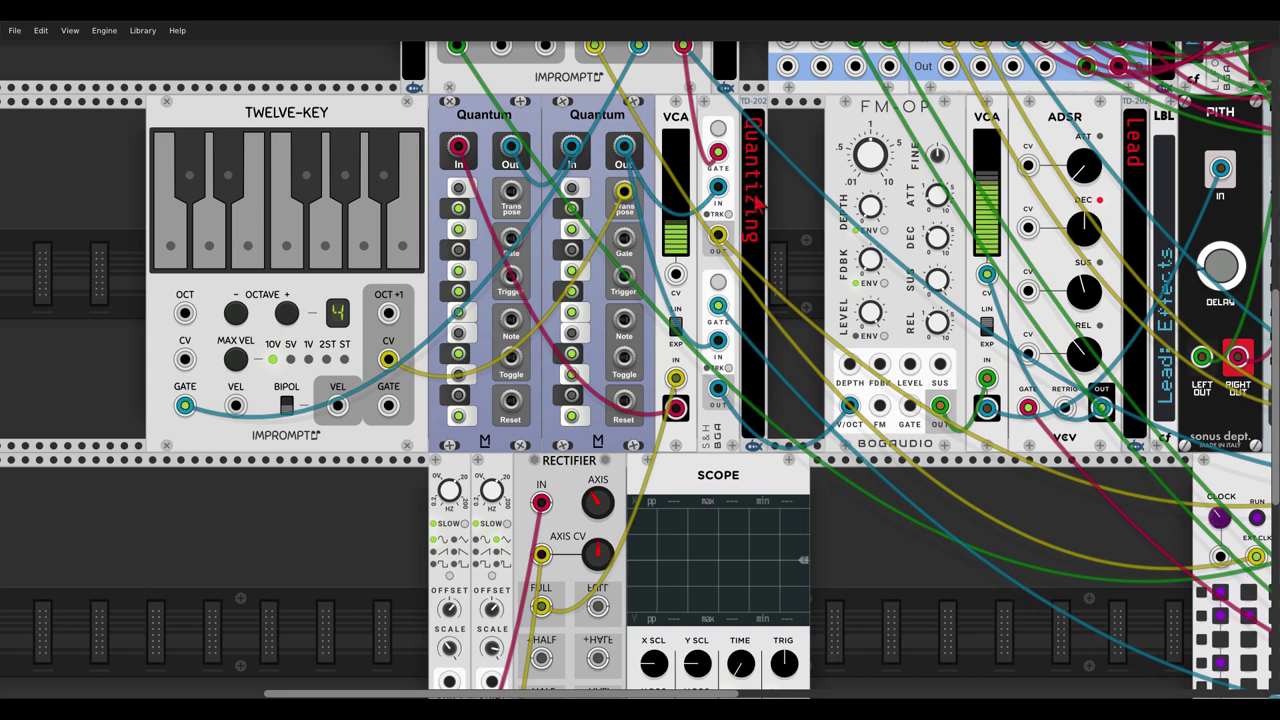
{"action": "left_click_drag", "start_coordinate": [786, 176], "coordinate": [700, 178]}
{"action": "scroll", "coordinate": [705, 183], "scroll_direction": "right", "scroll_amount": 2}
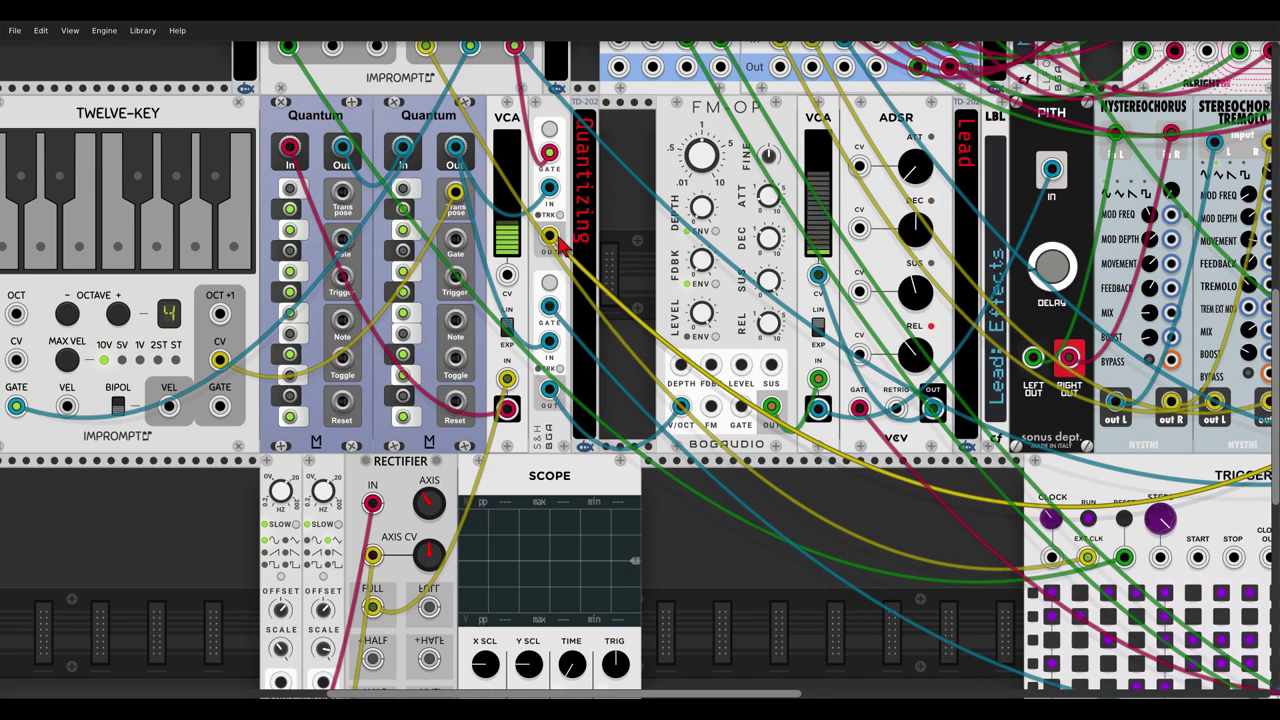
{"action": "left_click_drag", "start_coordinate": [646, 180], "coordinate": [356, 390]}
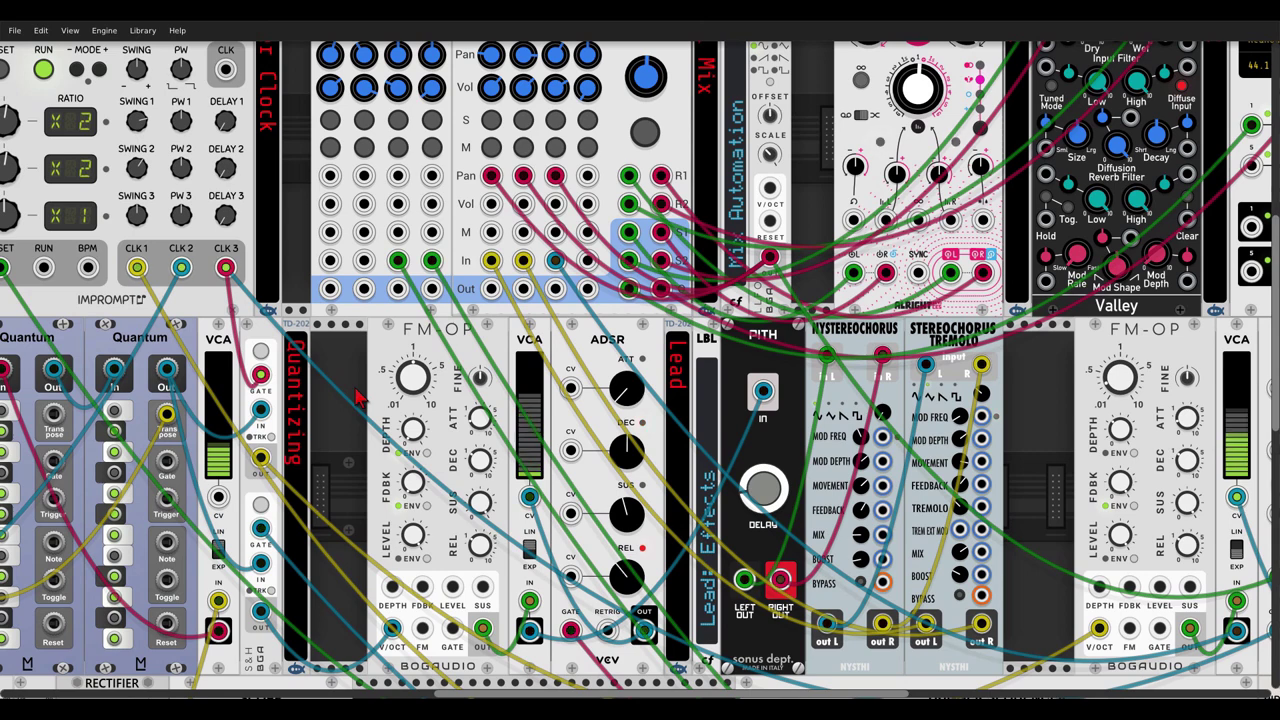
{"action": "left_click", "coordinate": [556, 121]}
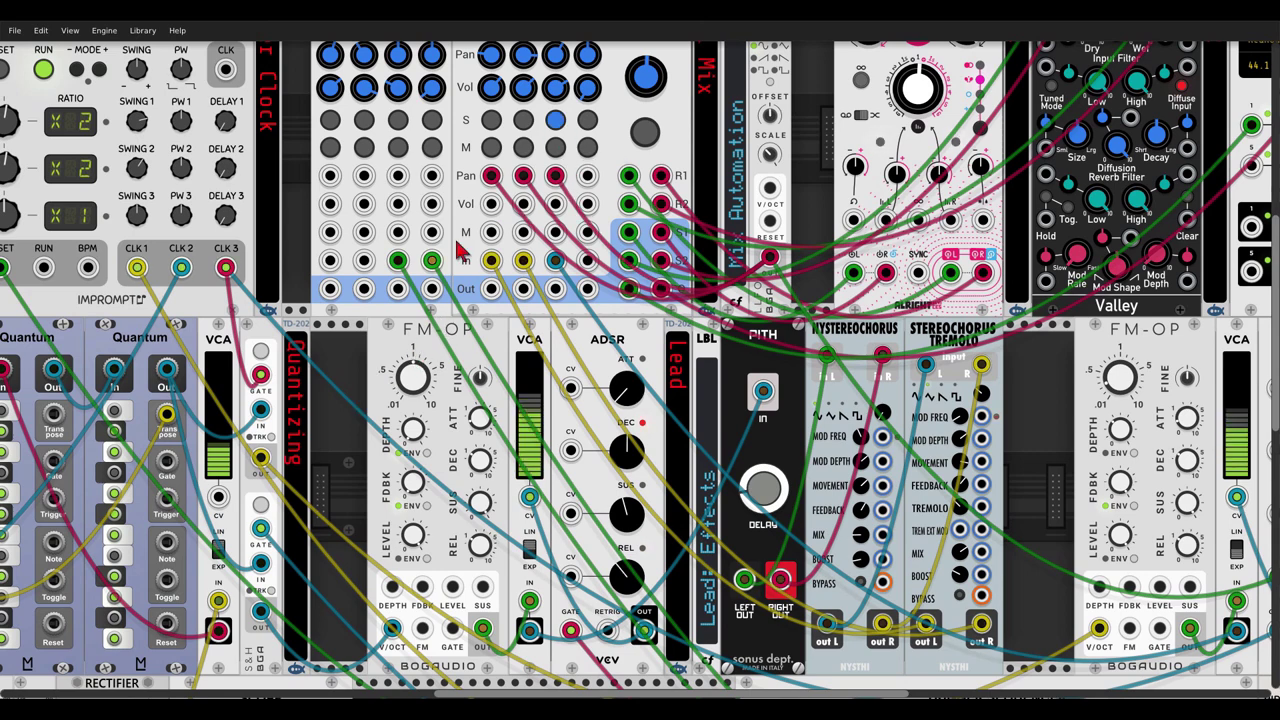
- Add a second VCV Scope module at the end of the bass row, beside the Bass label
{"action": "left_click_drag", "start_coordinate": [345, 448], "coordinate": [437, 327]}
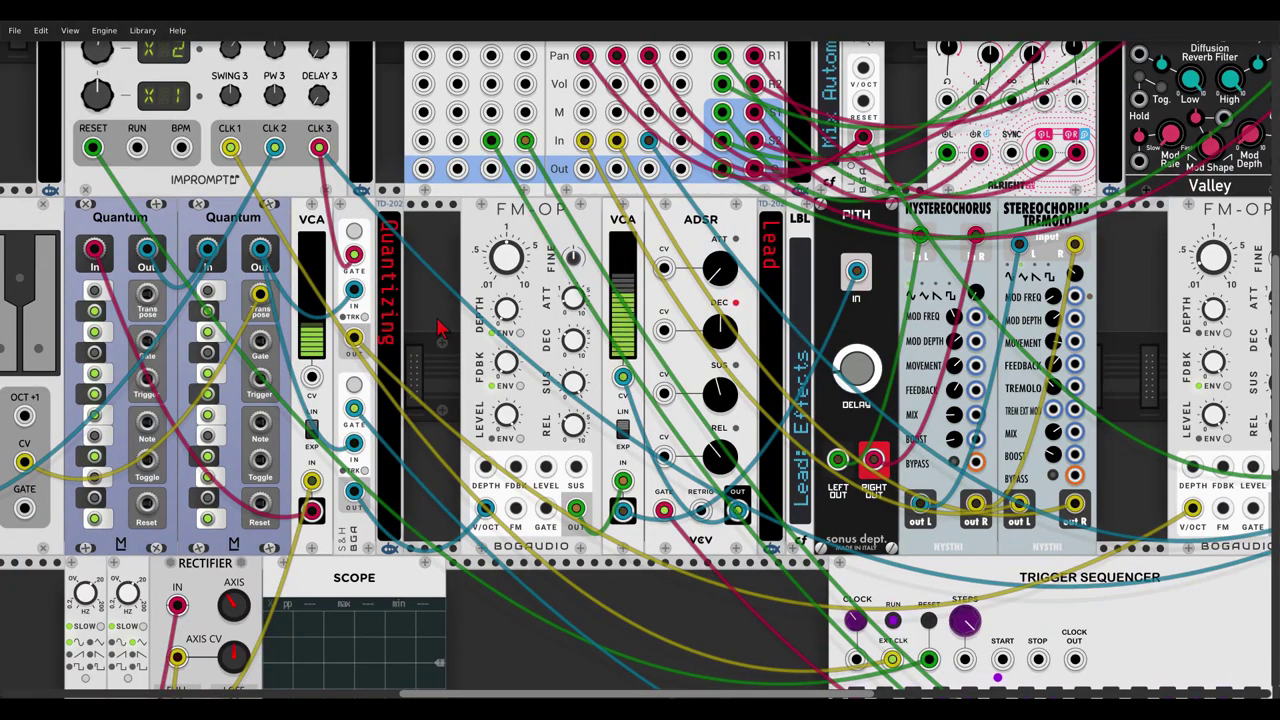
{"action": "left_click_drag", "start_coordinate": [437, 327], "coordinate": [600, 399]}
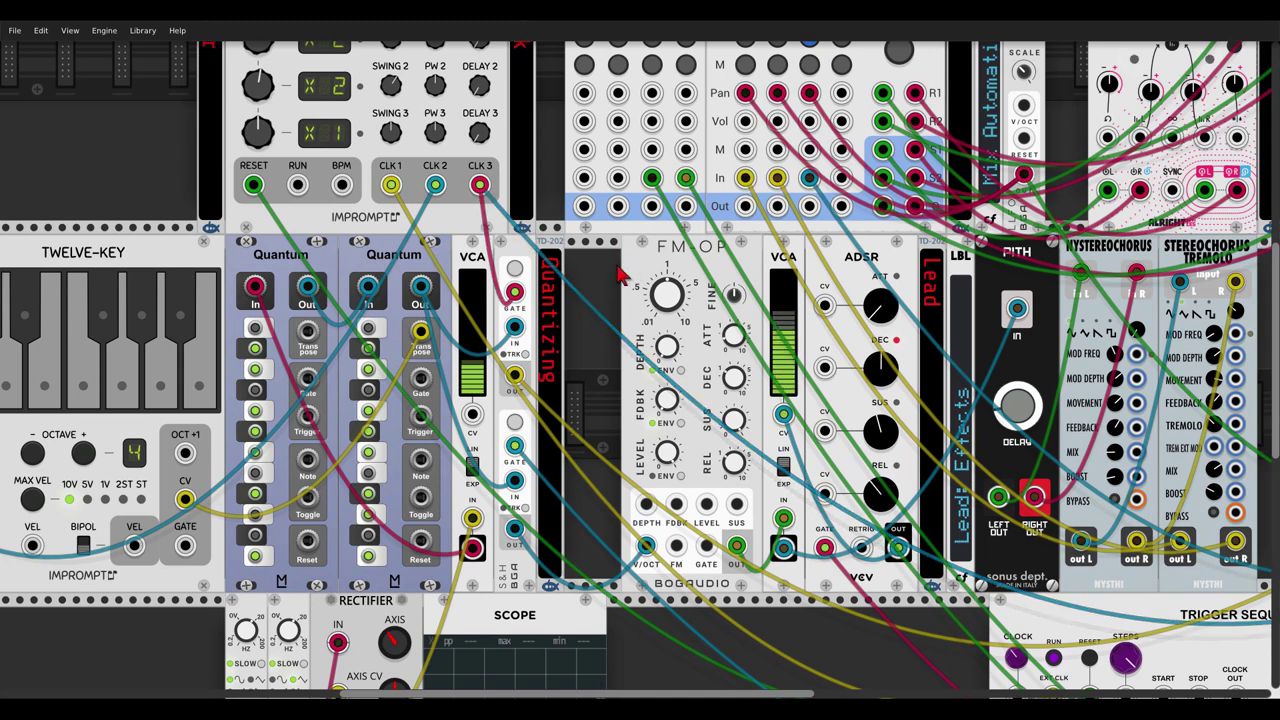
{"action": "left_click_drag", "start_coordinate": [615, 268], "coordinate": [4, 242]}
{"action": "left_click_drag", "start_coordinate": [700, 316], "coordinate": [461, 258]}
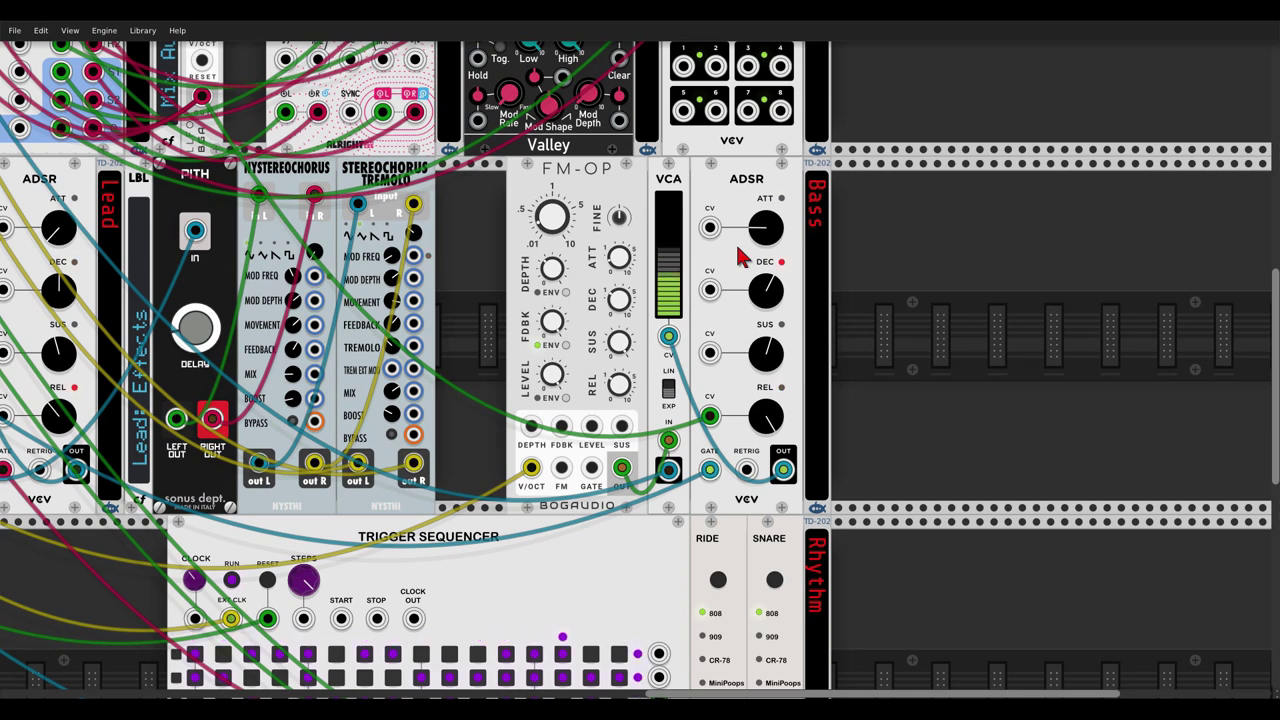
{"action": "mouse_move", "coordinate": [675, 213]}
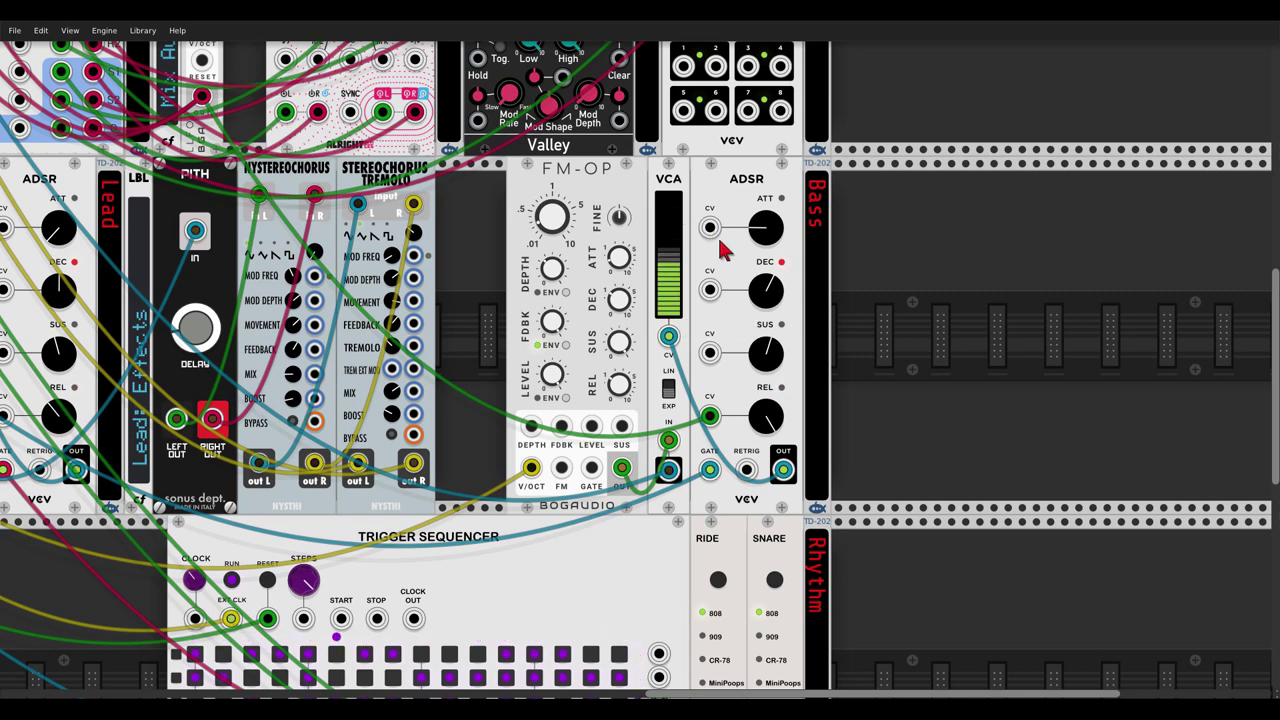
{"action": "mouse_move", "coordinate": [630, 308]}
{"action": "mouse_move", "coordinate": [618, 387]}
{"action": "right_click", "coordinate": [900, 370]}
{"action": "type", "text": "scope"}
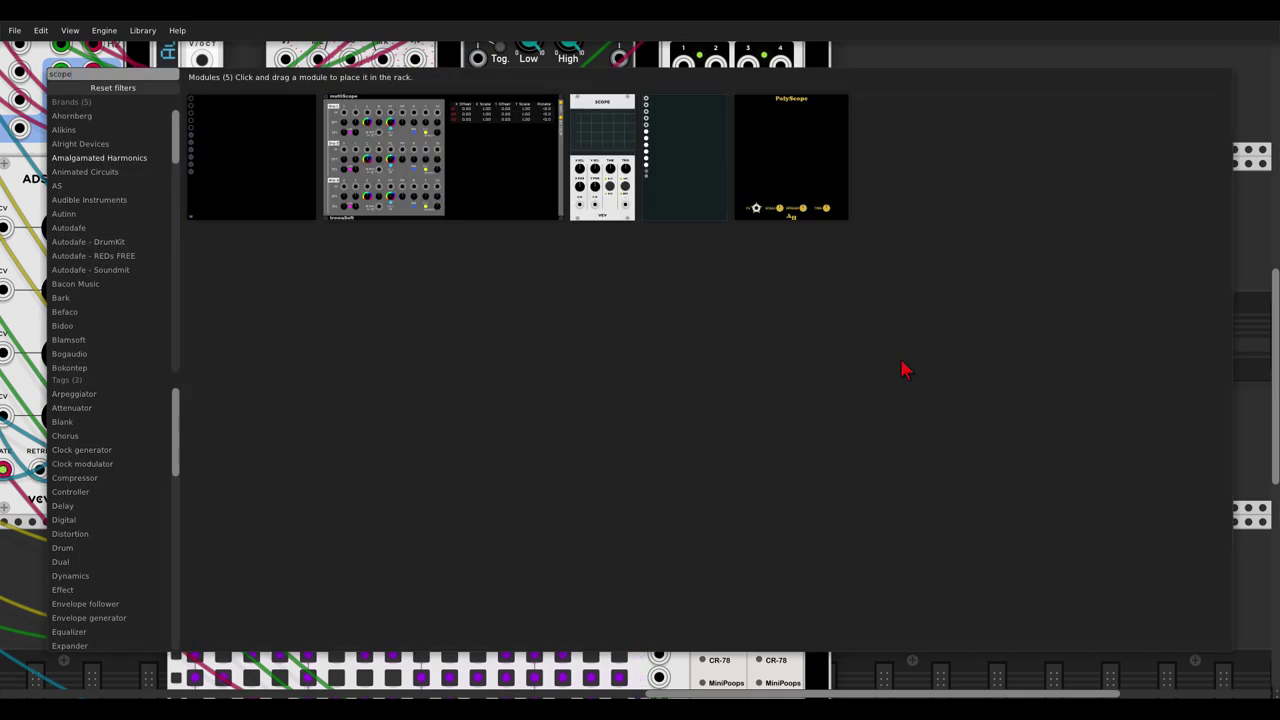
{"action": "left_click", "coordinate": [605, 130]}
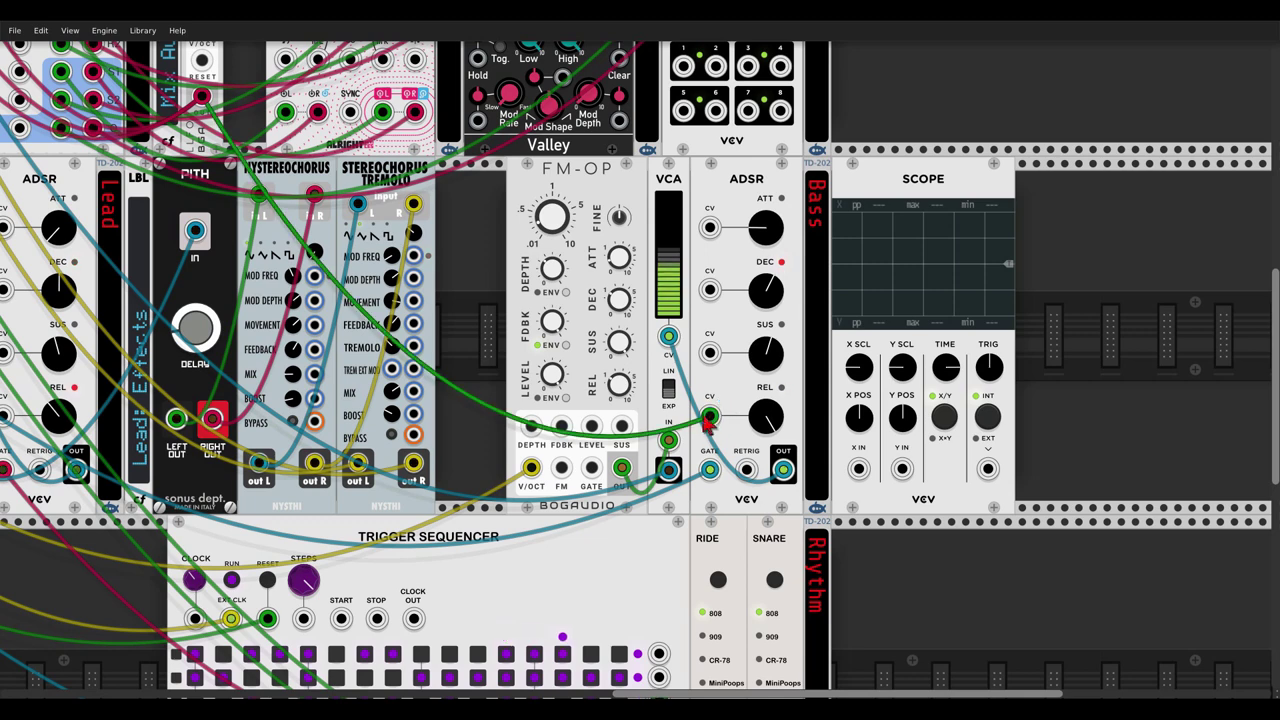
- Patch the LLFO signal feeding the bass ADSR's release CV into the new Scope's X input and lengthen its time base
{"action": "left_click_drag", "start_coordinate": [714, 423], "coordinate": [858, 472]}
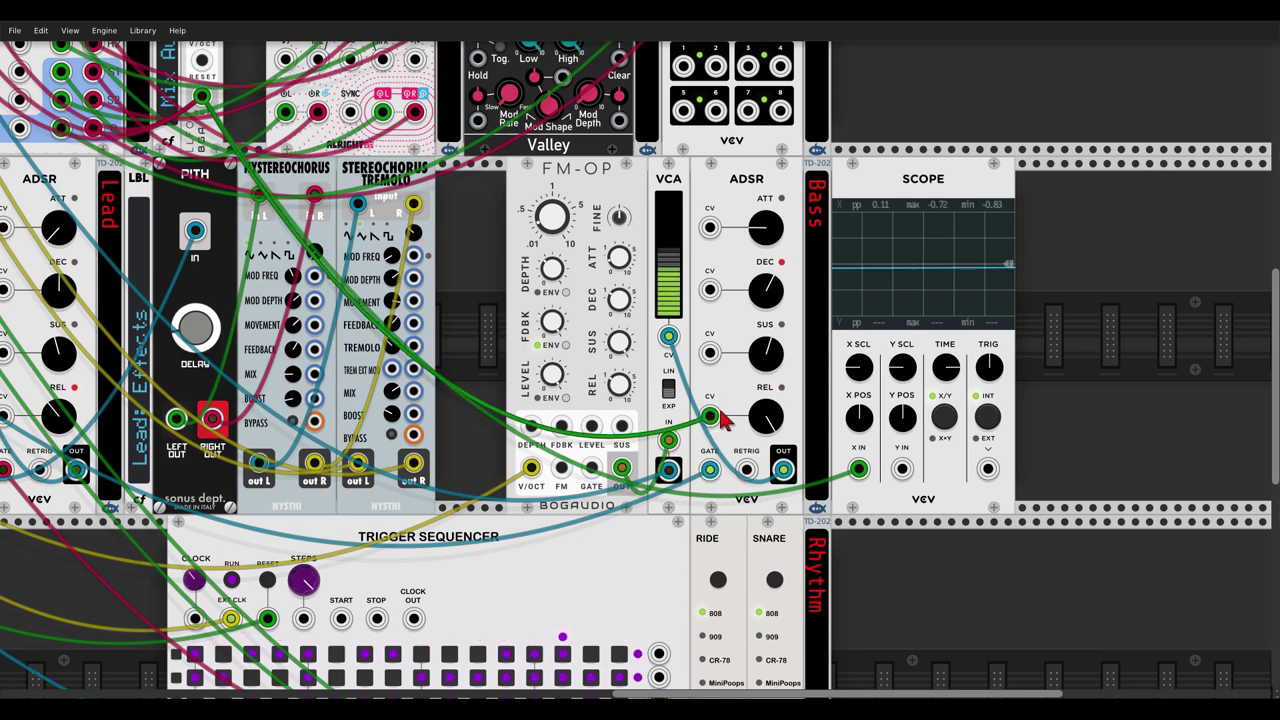
{"action": "left_click_drag", "start_coordinate": [953, 370], "coordinate": [940, 372]}
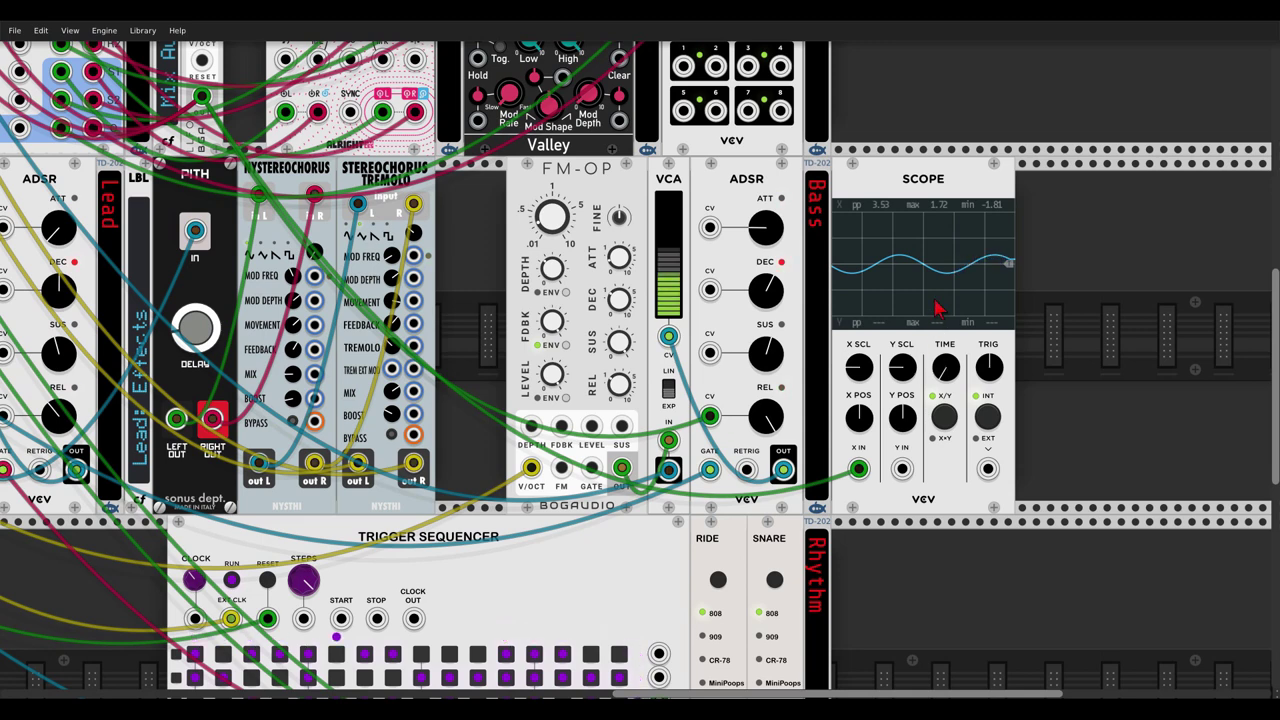
- Replace the LLFO cable on the bass ADSR's release CV with the pitch signal feeding the FM-OP's V/OCT, and unplug the Scope
{"action": "mouse_move", "coordinate": [760, 425]}
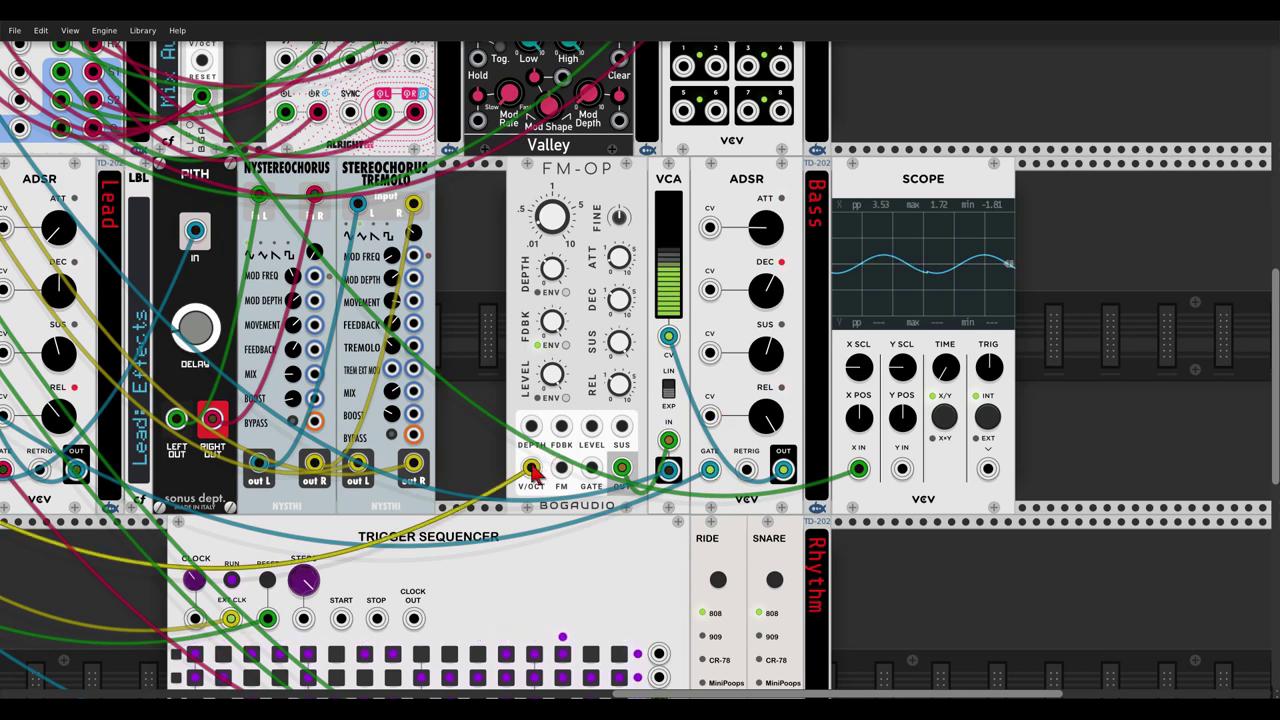
{"action": "left_click_drag", "start_coordinate": [532, 467], "coordinate": [709, 416], "text": "ctrl"}
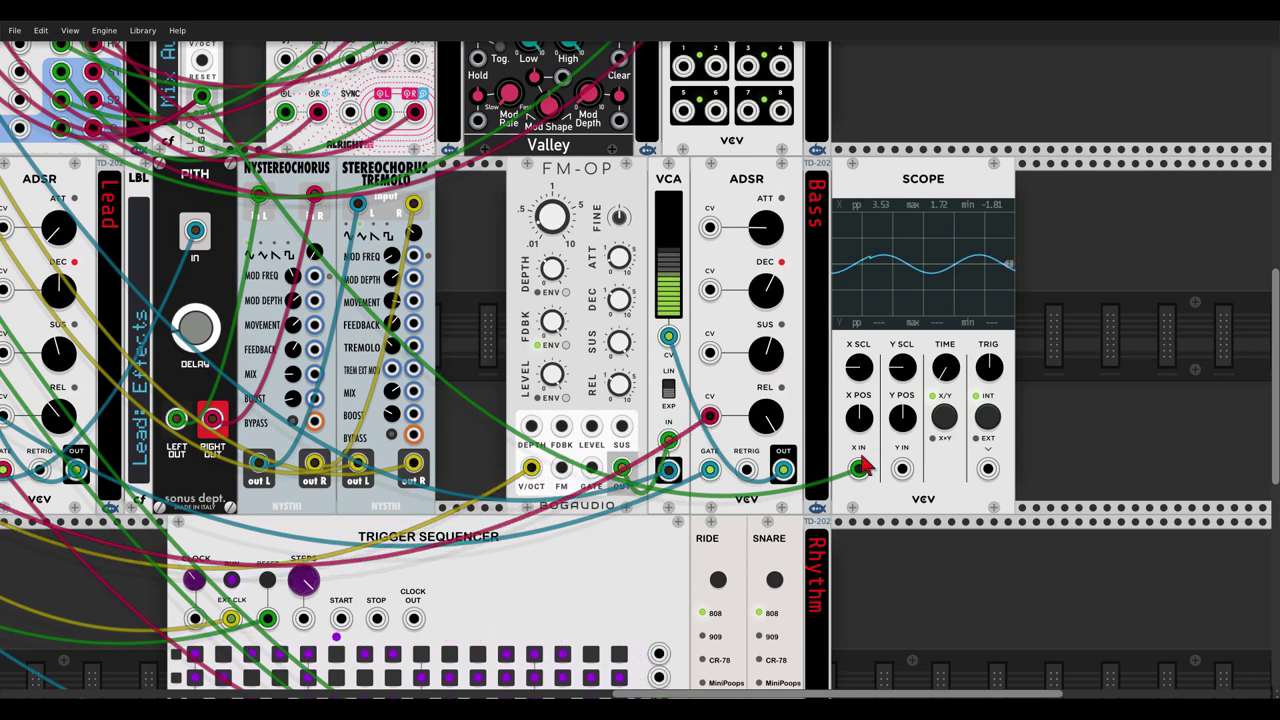
{"action": "left_click_drag", "start_coordinate": [862, 466], "coordinate": [860, 474]}
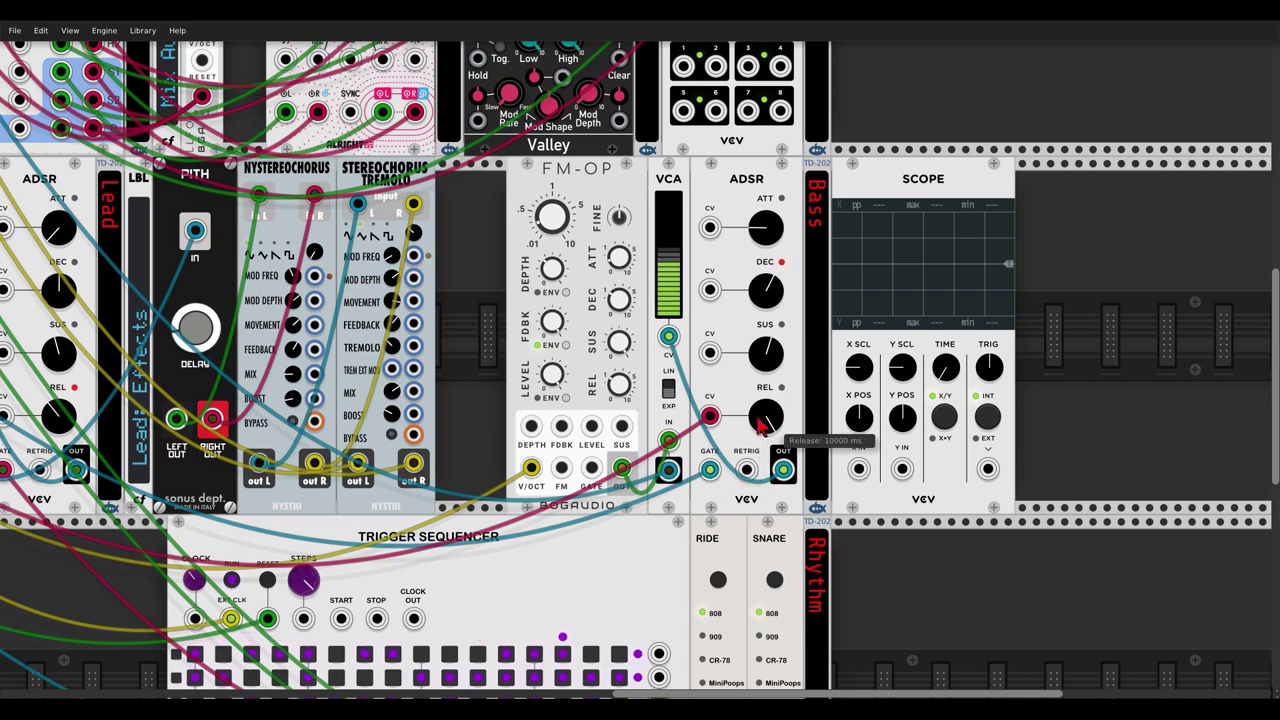
- Set the bass ADSR's release time to 34.674 ms
{"action": "left_click_drag", "start_coordinate": [762, 425], "coordinate": [762, 545]}
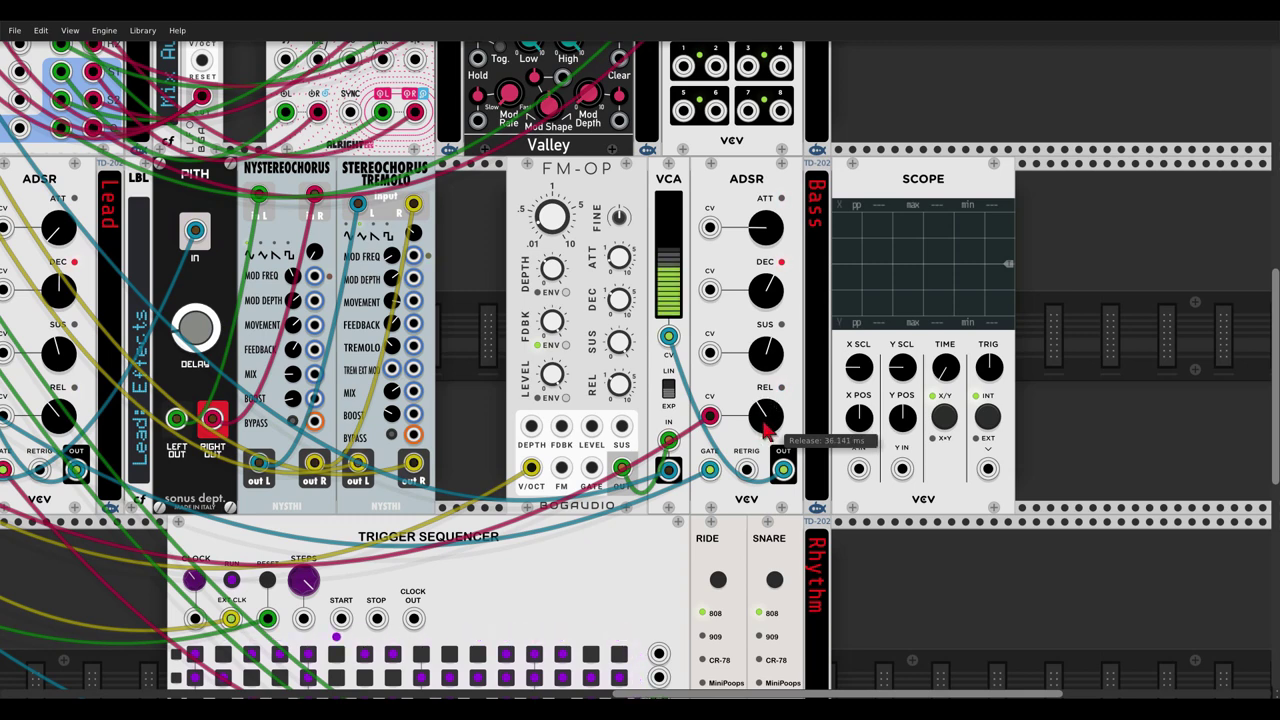
{"action": "left_click_drag", "start_coordinate": [763, 421], "coordinate": [762, 426]}
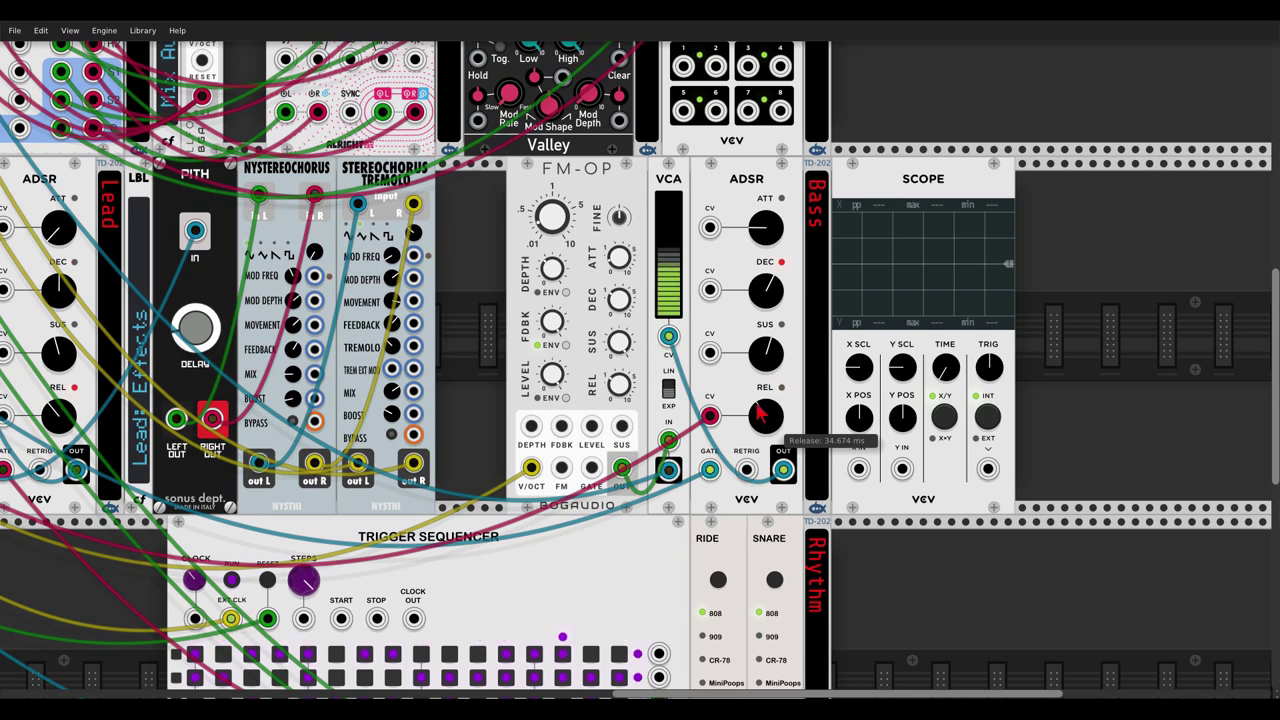
{"action": "mouse_move", "coordinate": [776, 418]}
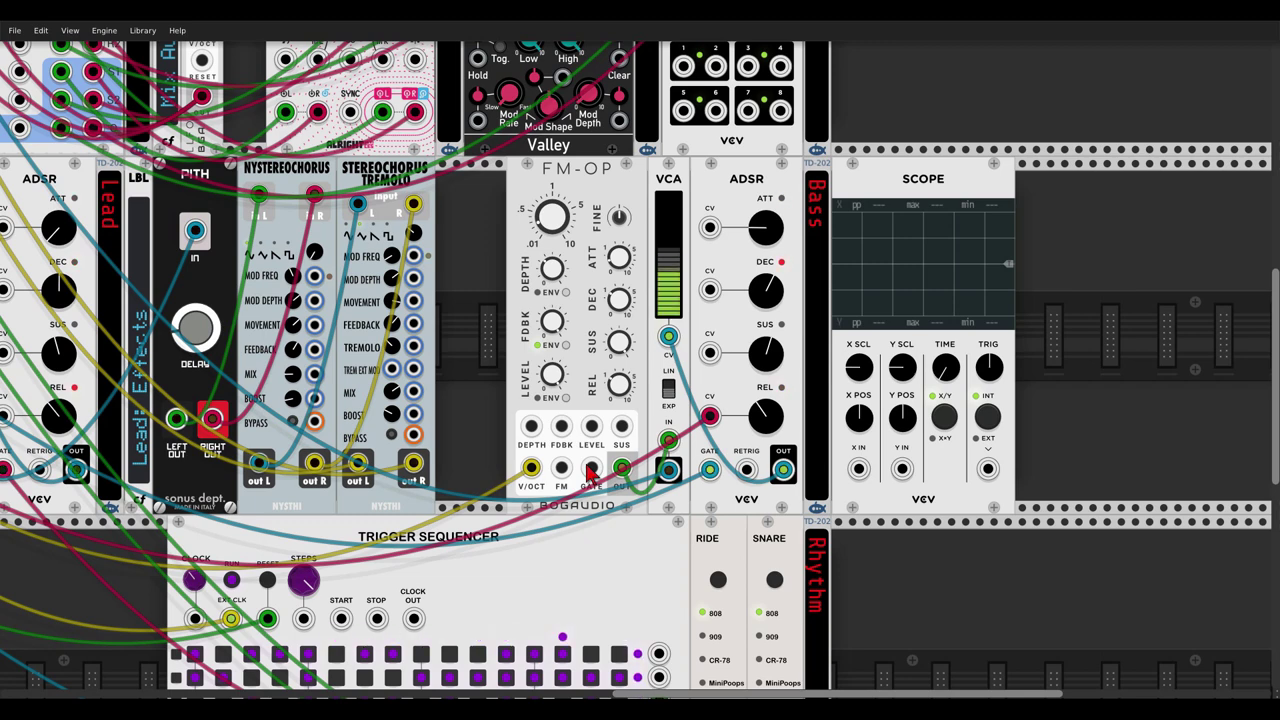
- Patch the bass ADSR's gate signal into the bass FM-OP's gate input and adjust the FM-OP's feedback and level-envelope settings
{"action": "left_click_drag", "start_coordinate": [553, 331], "coordinate": [553, 325]}
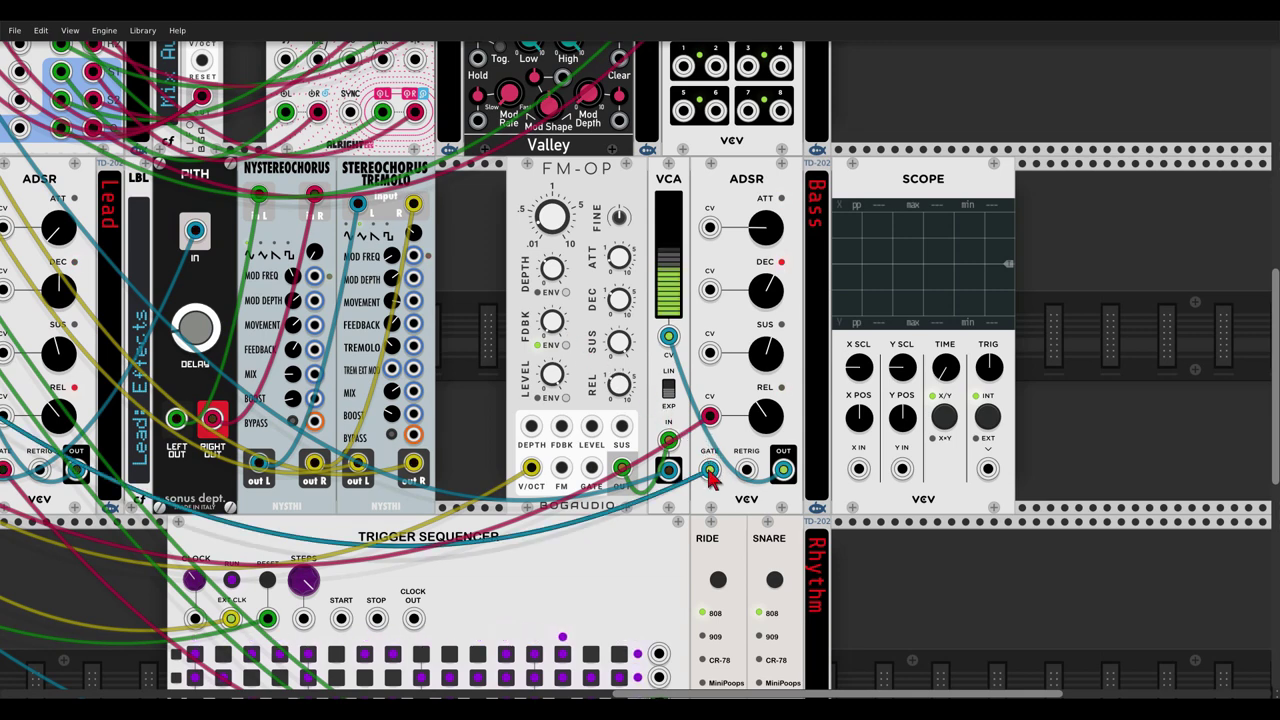
{"action": "left_click_drag", "start_coordinate": [709, 467], "coordinate": [600, 462]}
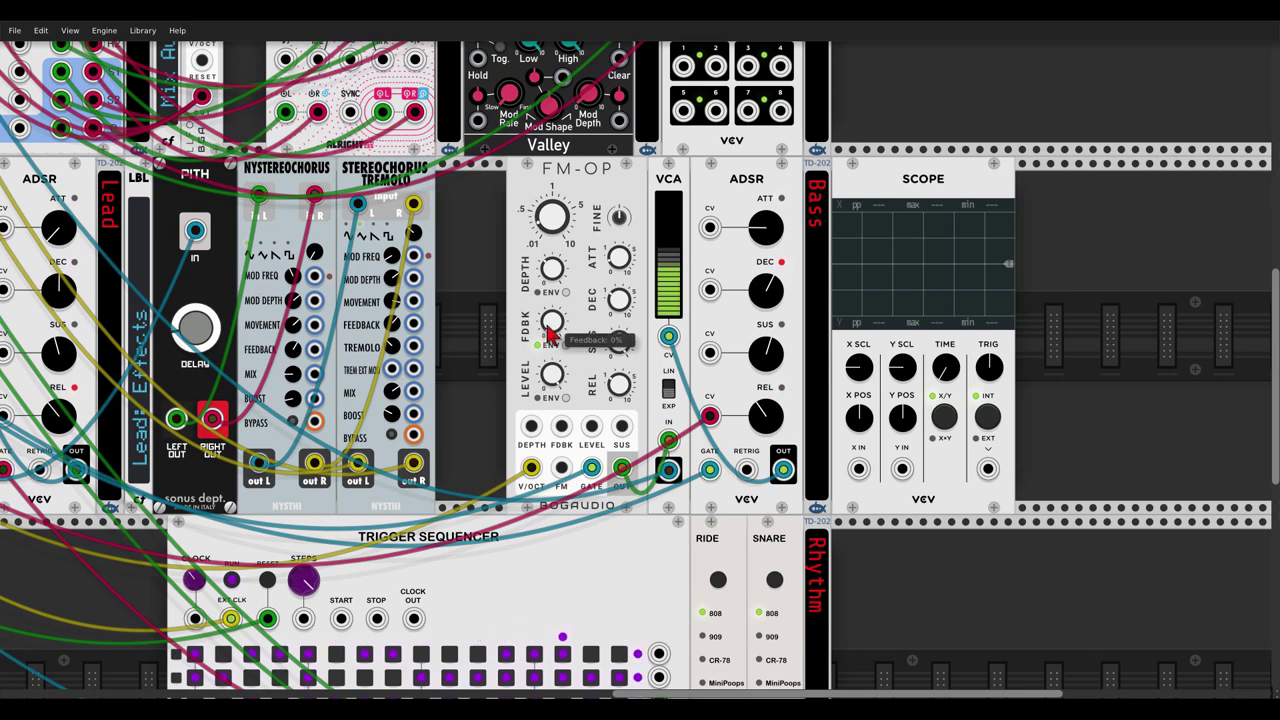
{"action": "left_click_drag", "start_coordinate": [555, 330], "coordinate": [553, 330]}
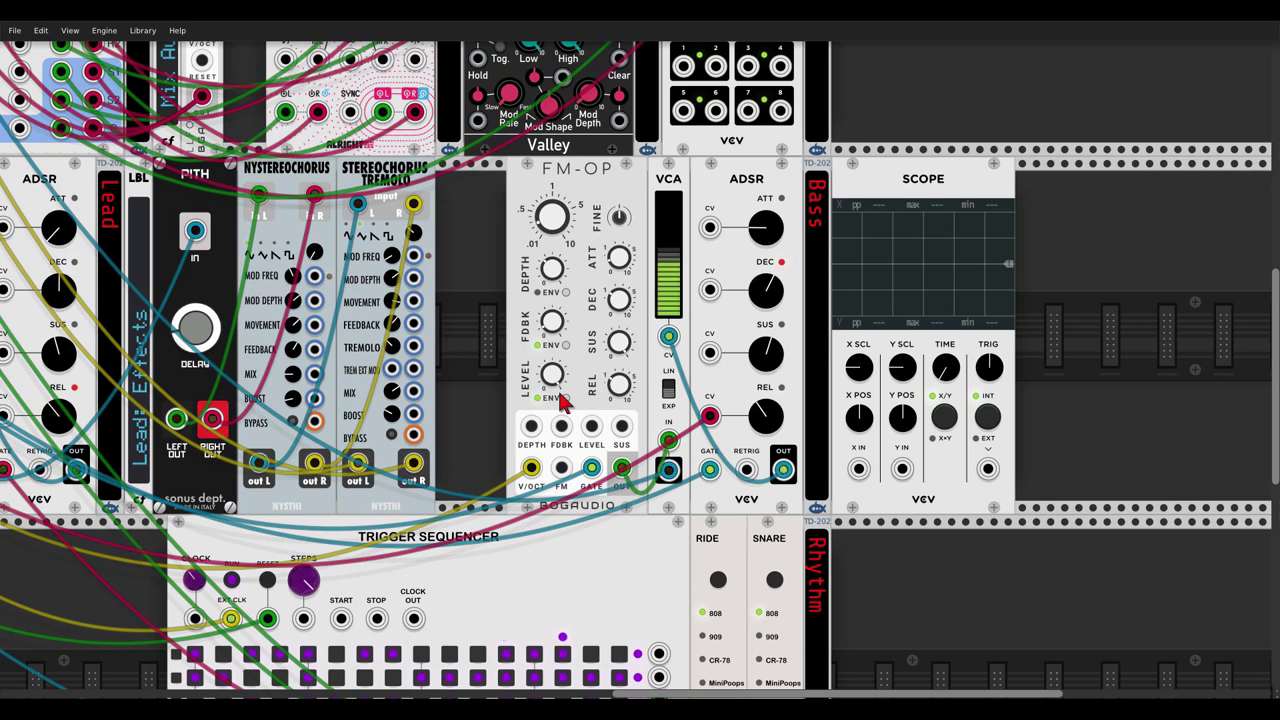
- Bypass the bass VCA by unplugging its input cable and moving its output cable to the FM-OP's output
{"action": "right_click", "coordinate": [667, 440]}
{"action": "left_click_drag", "start_coordinate": [672, 478], "coordinate": [628, 478]}
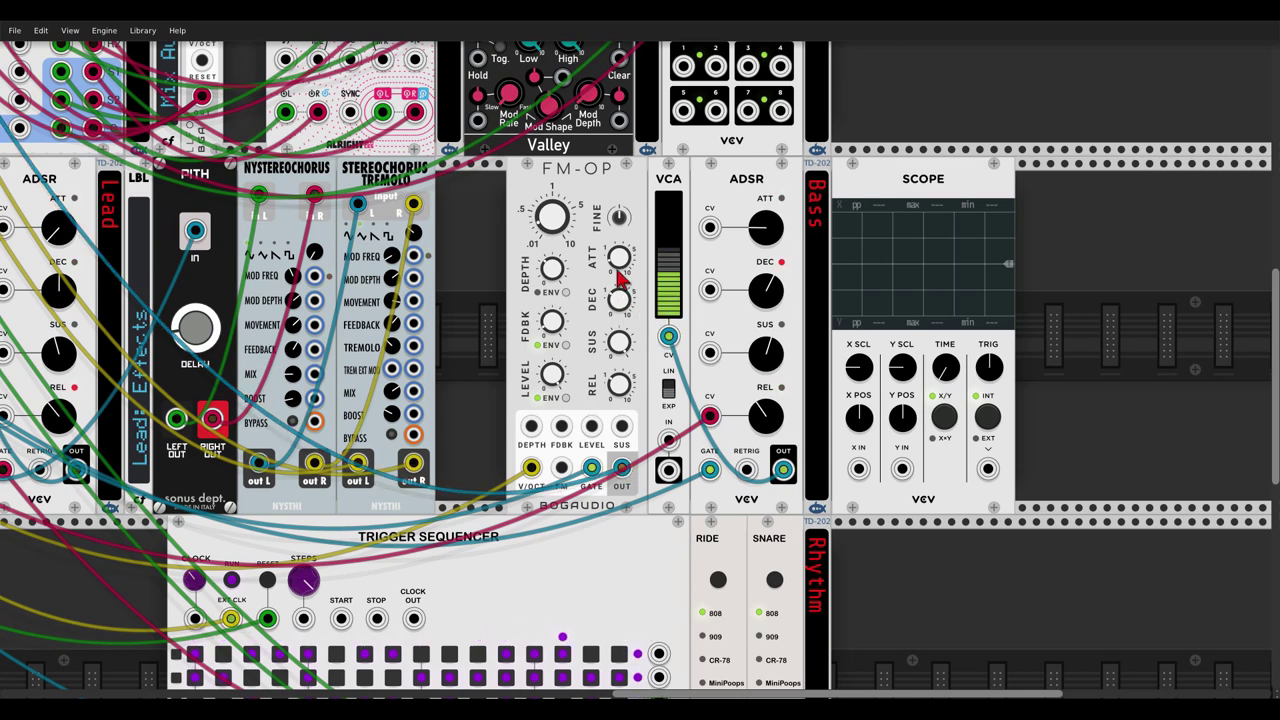
- Adjust the bass FM-OP's envelope attack and set its sustain to 36.4%
{"action": "left_click_drag", "start_coordinate": [619, 261], "coordinate": [621, 268]}
{"action": "mouse_move", "coordinate": [620, 346]}
{"action": "left_click_drag", "start_coordinate": [620, 346], "coordinate": [620, 372]}
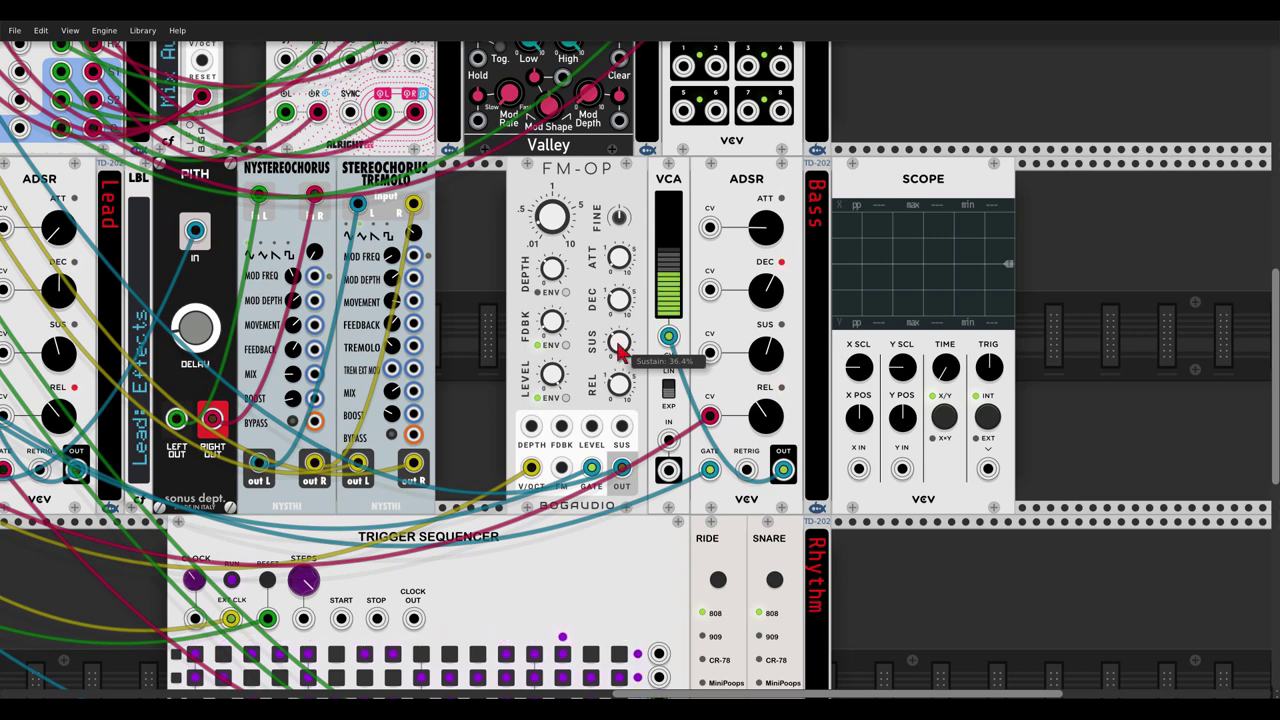
- Adjust the bass FM-OP's sustain and move the modulation cable from the ADSR's release CV input to the FM-OP's sustain input
{"action": "mouse_move", "coordinate": [621, 348]}
{"action": "left_mouse_down"}
{"action": "mouse_move", "coordinate": [621, 292]}
{"action": "mouse_move", "coordinate": [619, 345]}
{"action": "left_mouse_up"}
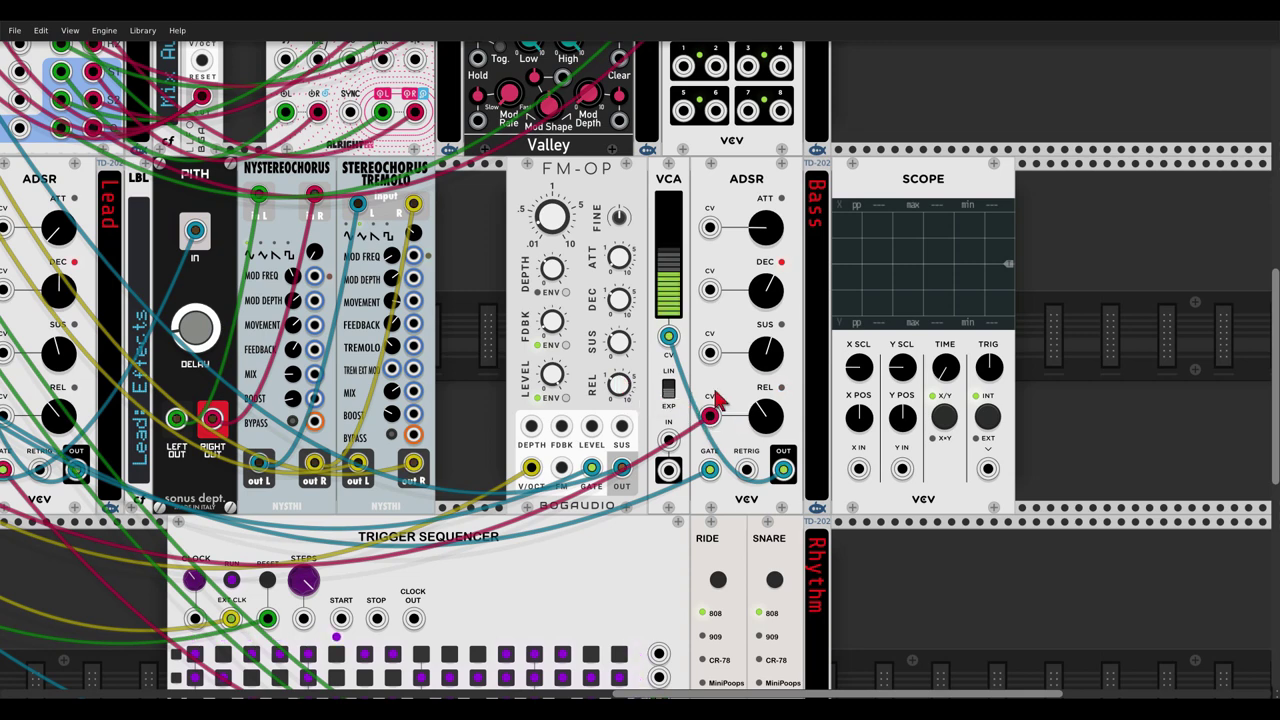
{"action": "left_click_drag", "start_coordinate": [709, 421], "coordinate": [623, 428]}
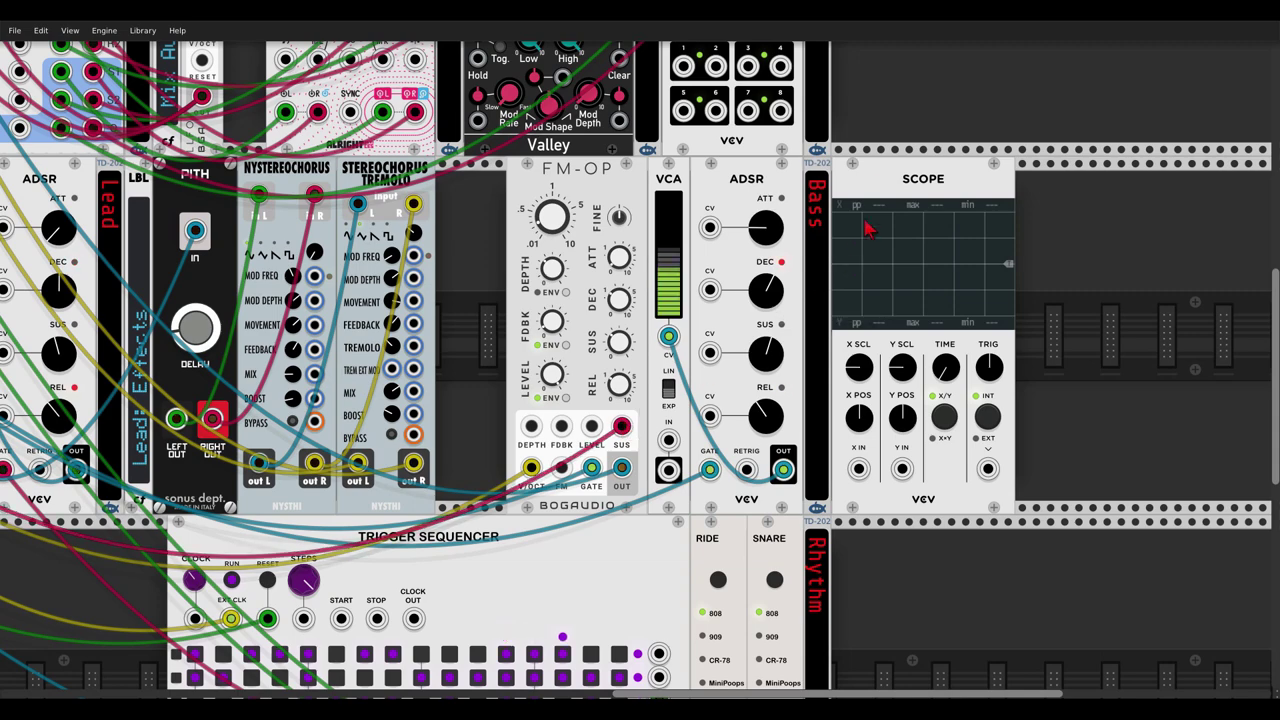
- Shift the scope aside and add a Bogaudio VCAMP module directly beside the Bass label
{"action": "left_click_drag", "start_coordinate": [871, 186], "coordinate": [994, 200]}
{"action": "right_click", "coordinate": [905, 242]}
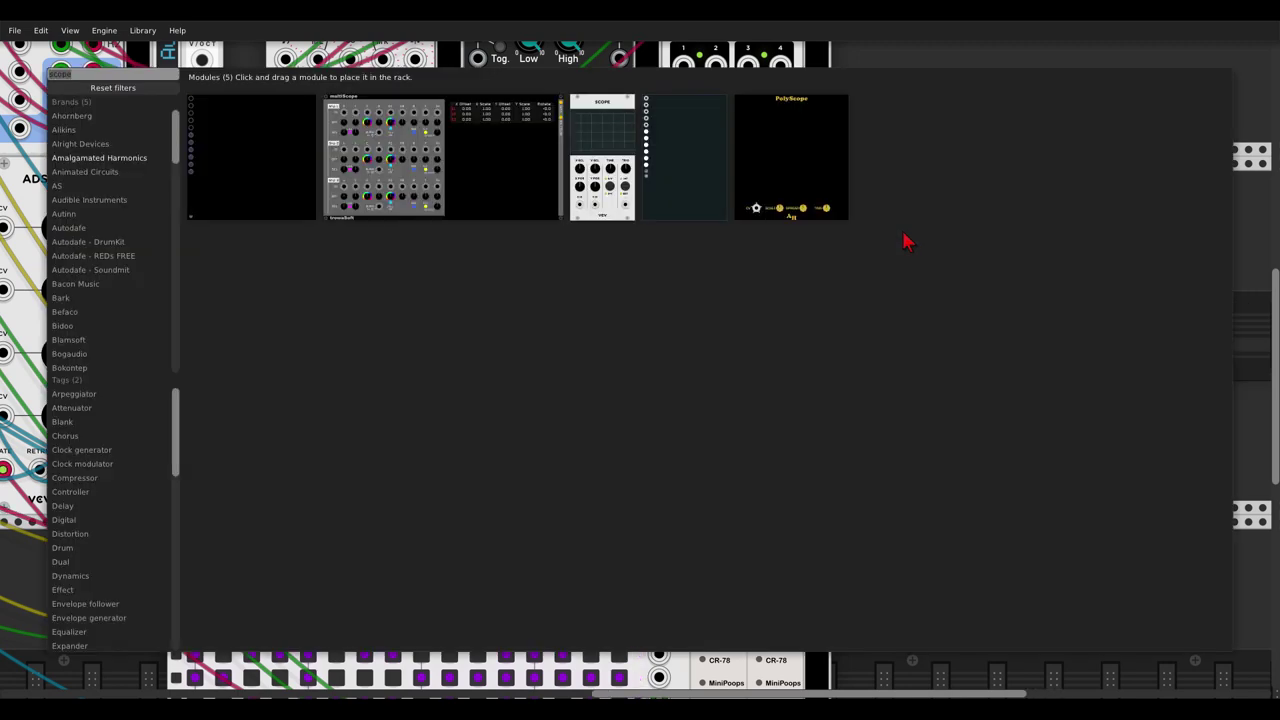
{"action": "type", "text": "amp"}
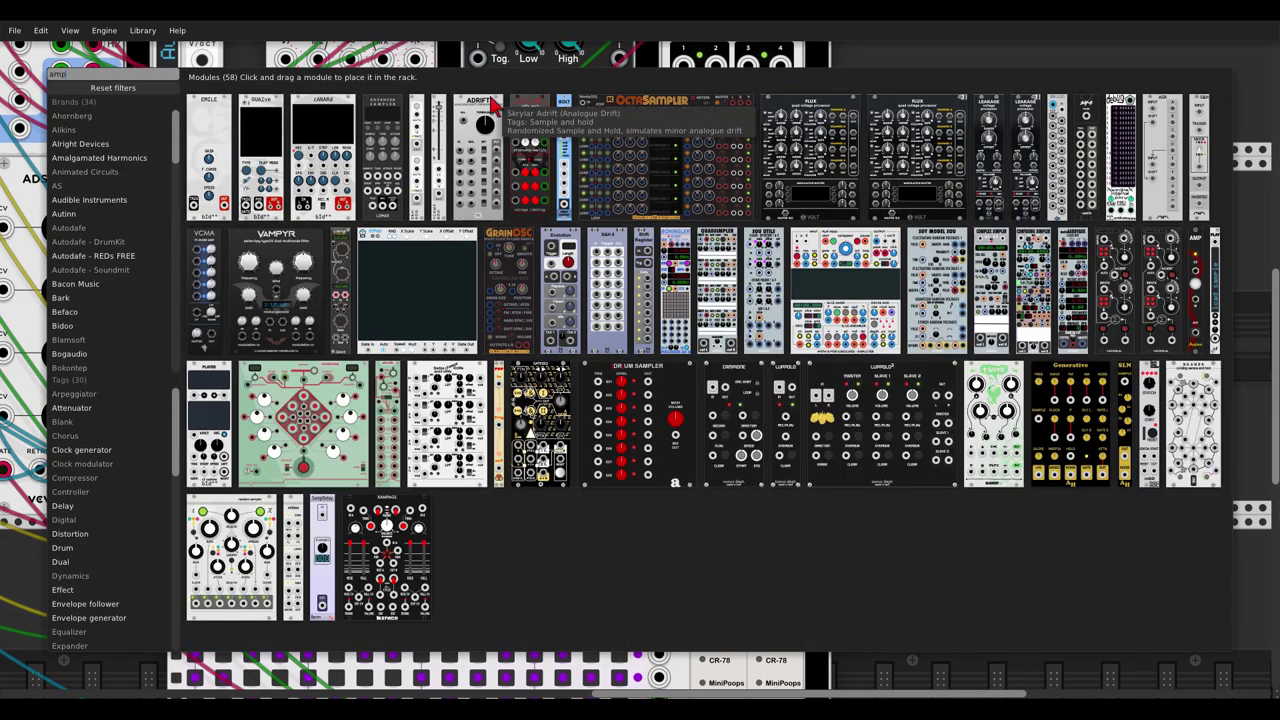
{"action": "left_click_drag", "start_coordinate": [440, 100], "coordinate": [795, 287]}
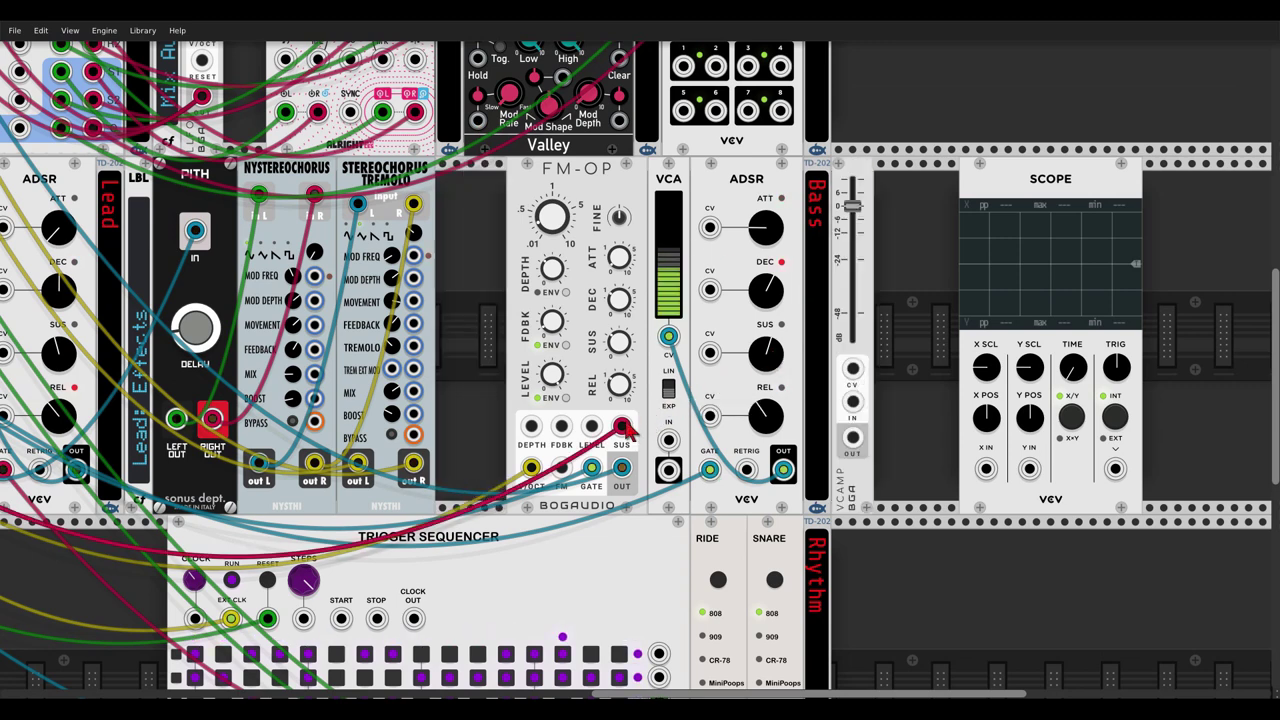
- Feed the modulation signal through the VCAMP, patch its input and output signals to the scope's X and Y, and raise the VCAMP level to maximum
{"action": "mouse_move", "coordinate": [630, 448]}
{"action": "left_mouse_down"}
{"action": "mouse_move", "coordinate": [625, 435]}
{"action": "mouse_move", "coordinate": [852, 402]}
{"action": "mouse_move", "coordinate": [985, 468]}
{"action": "left_mouse_up"}
{"action": "left_click_drag", "start_coordinate": [1045, 184], "coordinate": [945, 186]}
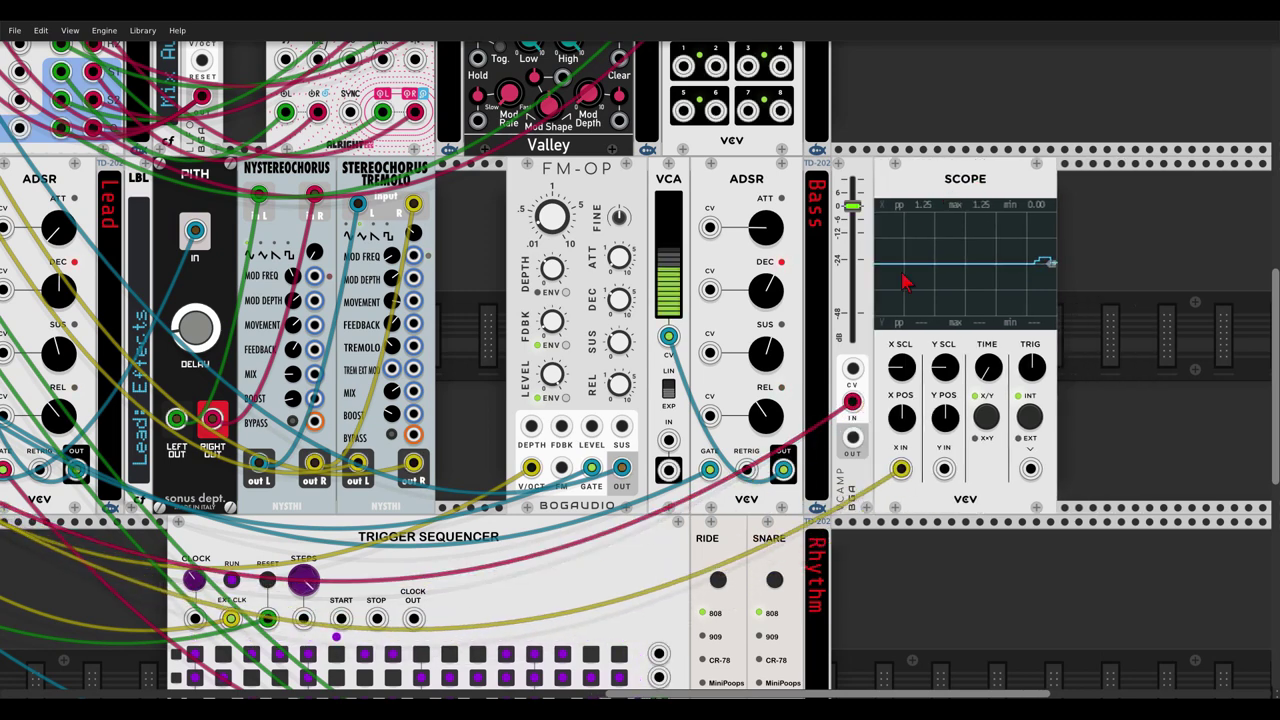
{"action": "left_click_drag", "start_coordinate": [853, 439], "coordinate": [918, 460]}
{"action": "left_click_drag", "start_coordinate": [939, 466], "coordinate": [942, 468]}
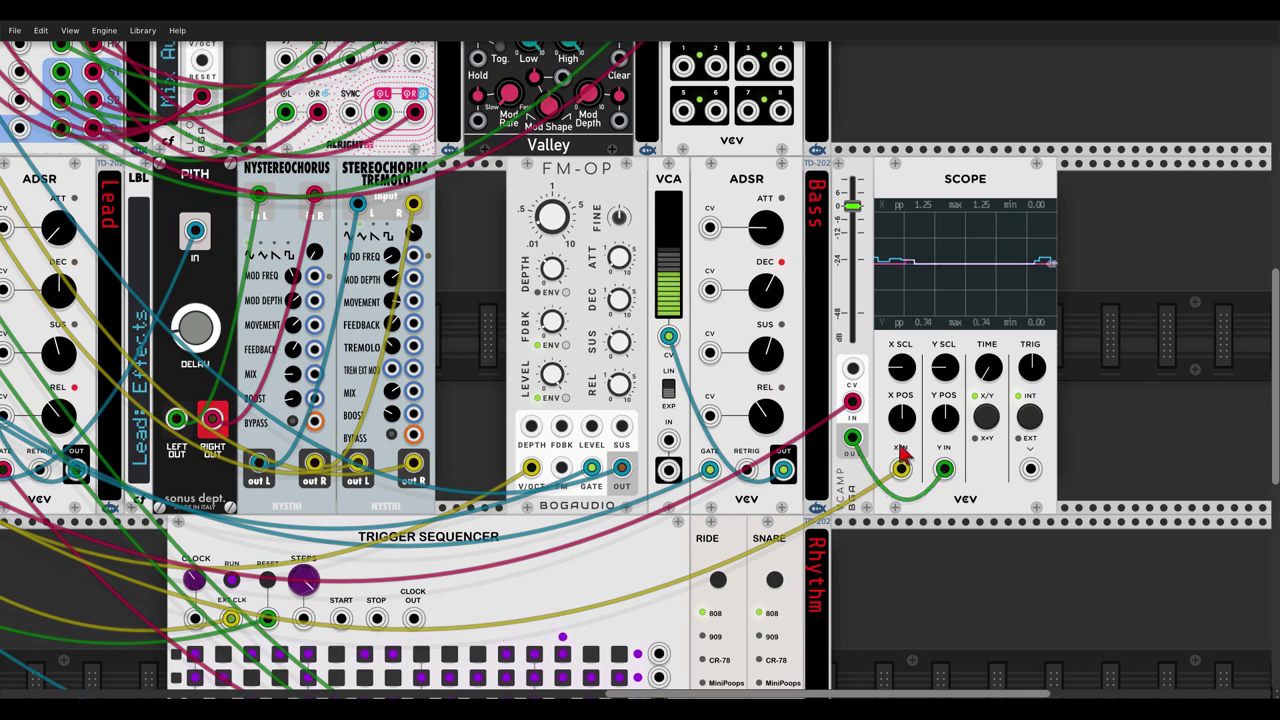
{"action": "left_click_drag", "start_coordinate": [852, 206], "coordinate": [852, 179]}
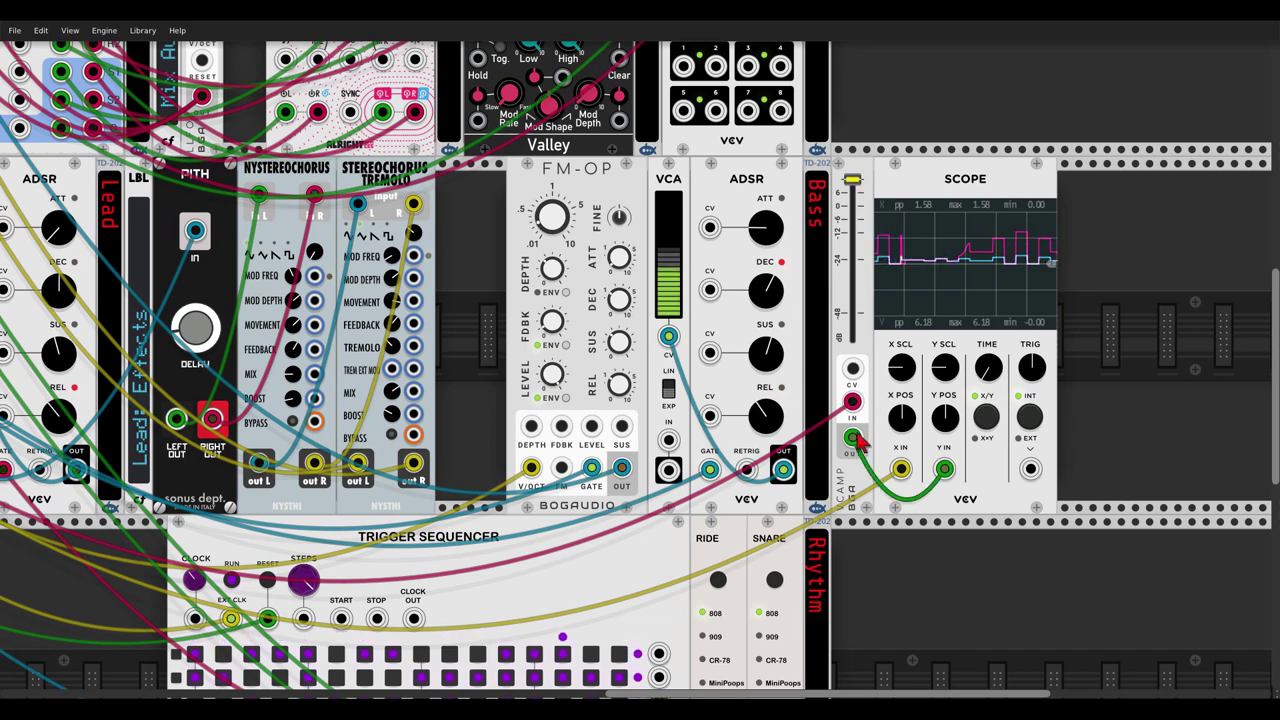
- Reroute the VCAMP output to the bass FM-OP's sustain input, unplug the scope, and set the FM-OP's sustain to 59.8%
{"action": "left_click_drag", "start_coordinate": [855, 445], "coordinate": [621, 425]}
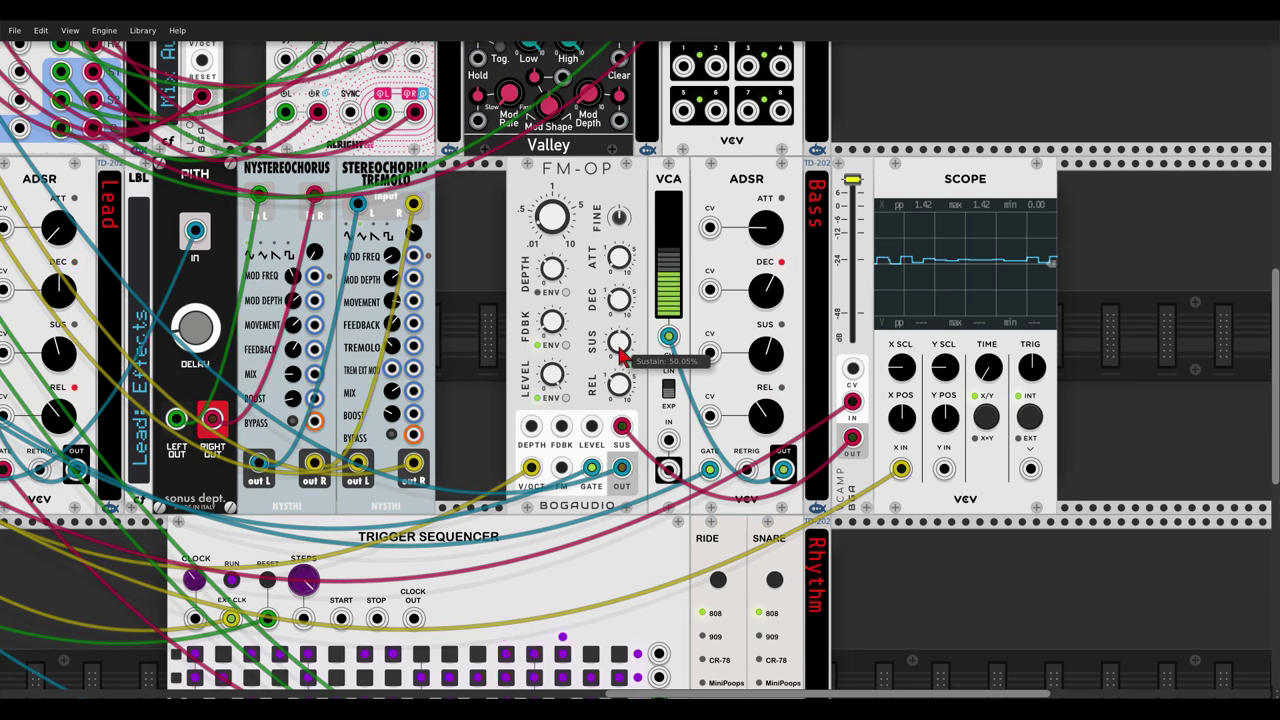
{"action": "left_click_drag", "start_coordinate": [619, 341], "coordinate": [636, 345]}
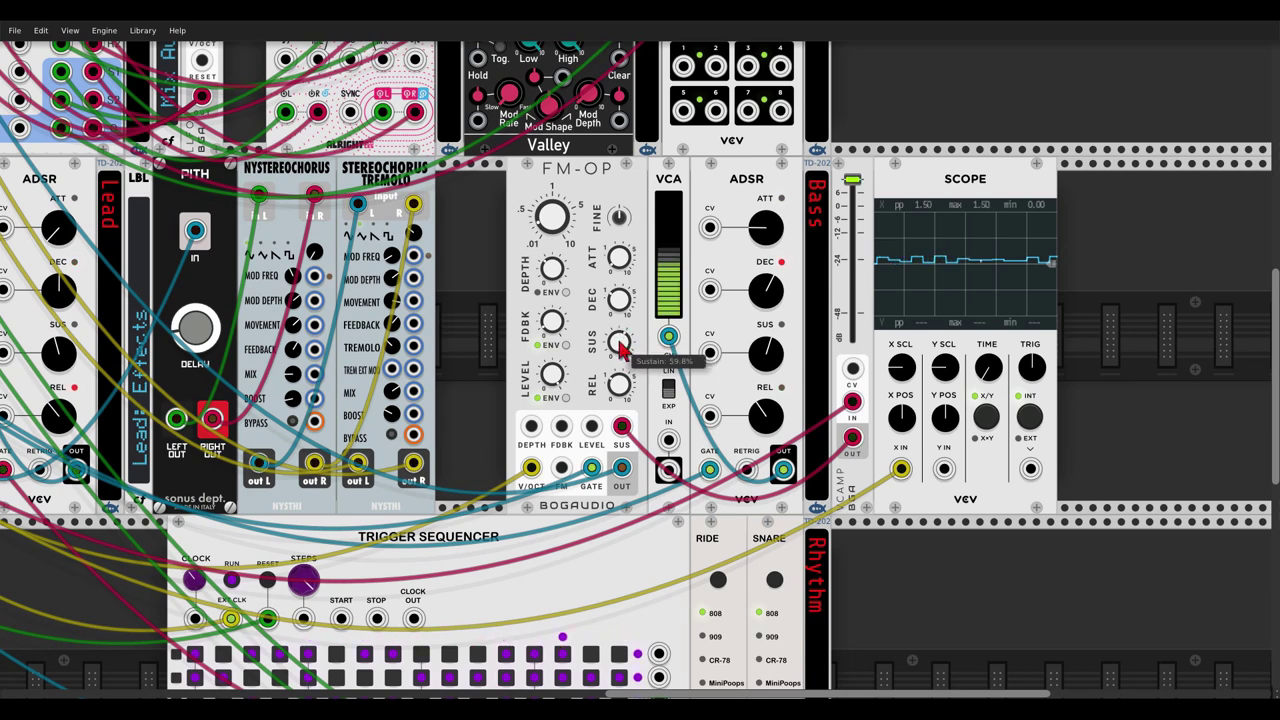
{"action": "left_click_drag", "start_coordinate": [901, 468], "coordinate": [866, 446]}
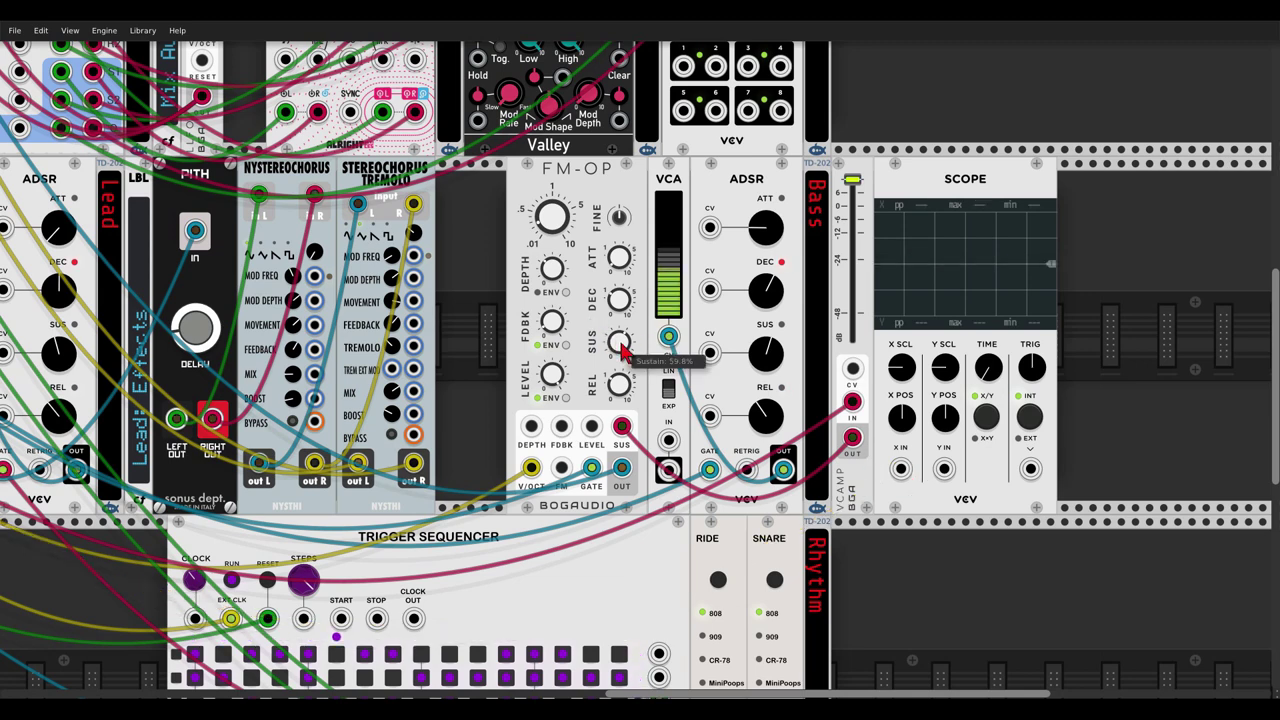
{"action": "left_click_drag", "start_coordinate": [619, 345], "coordinate": [621, 347]}
- Delete the unused bass VCA and ADSR modules and move the bass FM-OP against the Bass label
{"action": "right_click", "coordinate": [677, 187]}
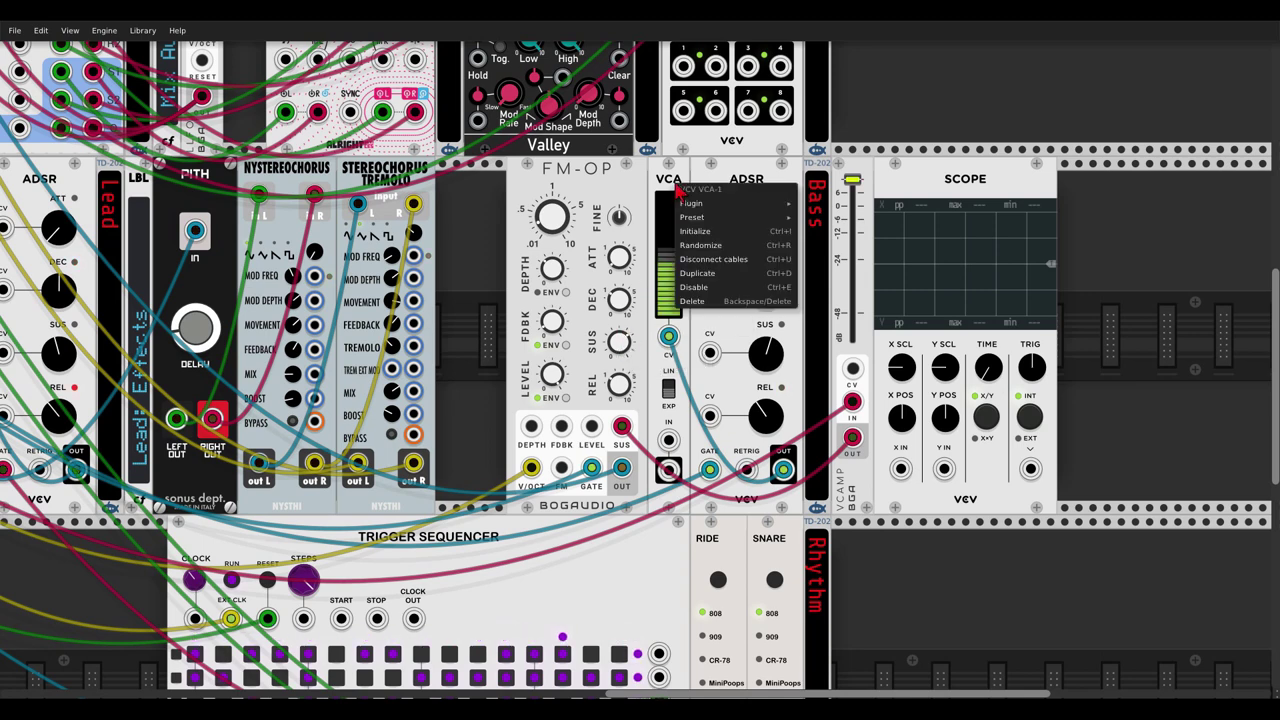
{"action": "left_click", "coordinate": [692, 301]}
{"action": "right_click", "coordinate": [732, 181]}
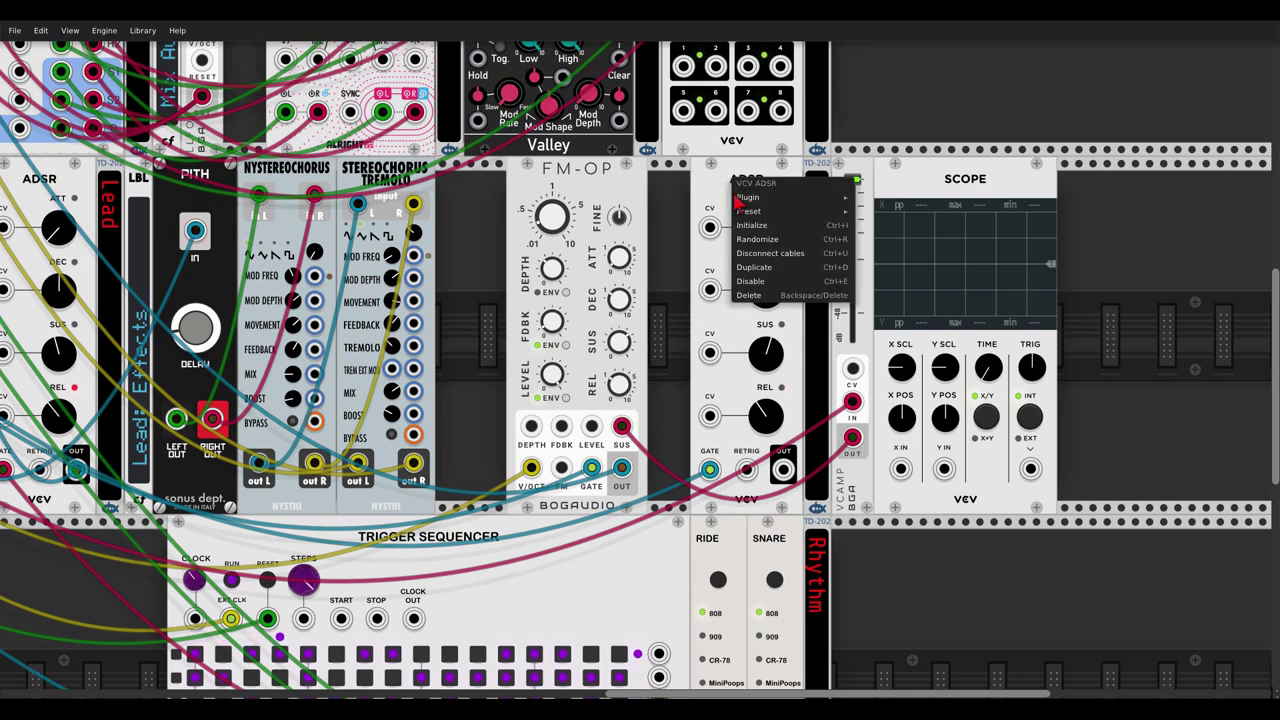
{"action": "left_click", "coordinate": [748, 298]}
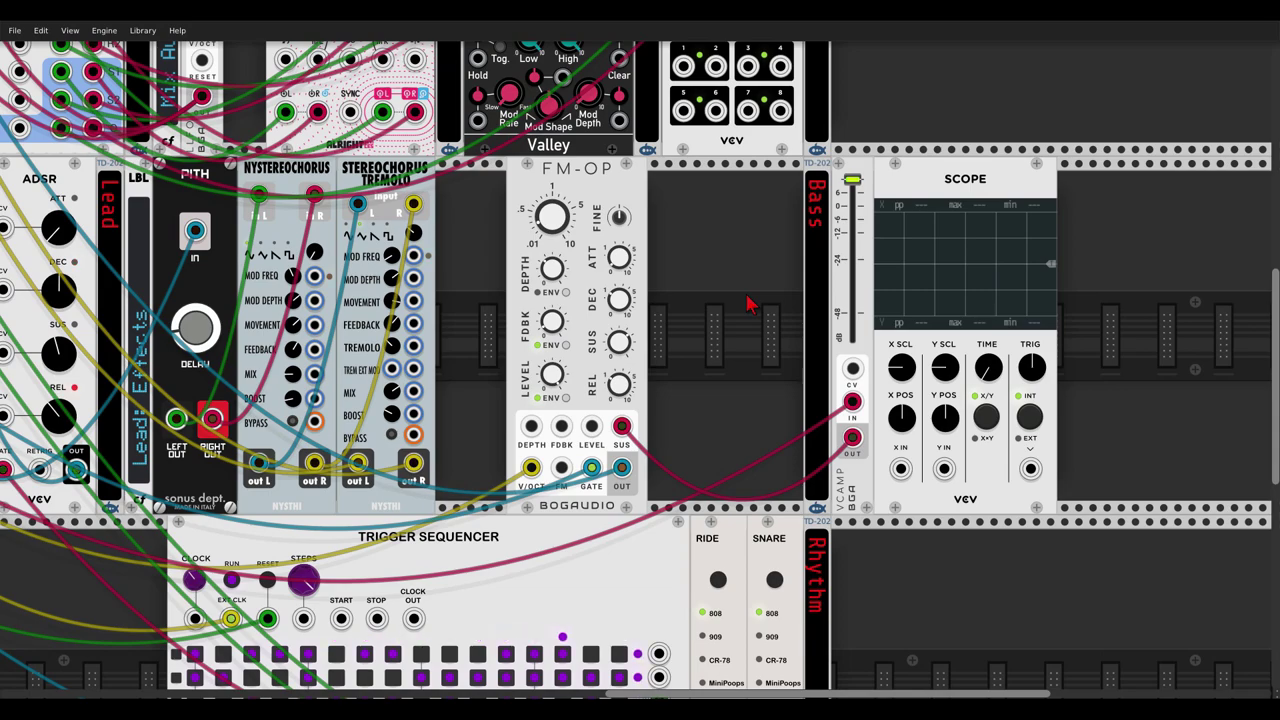
{"action": "left_click_drag", "start_coordinate": [620, 174], "coordinate": [774, 174]}
- Turn off the bass channel's solo in the final mixer and mute the bass and both drum channels
{"action": "scroll", "coordinate": [560, 282], "scroll_direction": "down", "scroll_amount": 5}
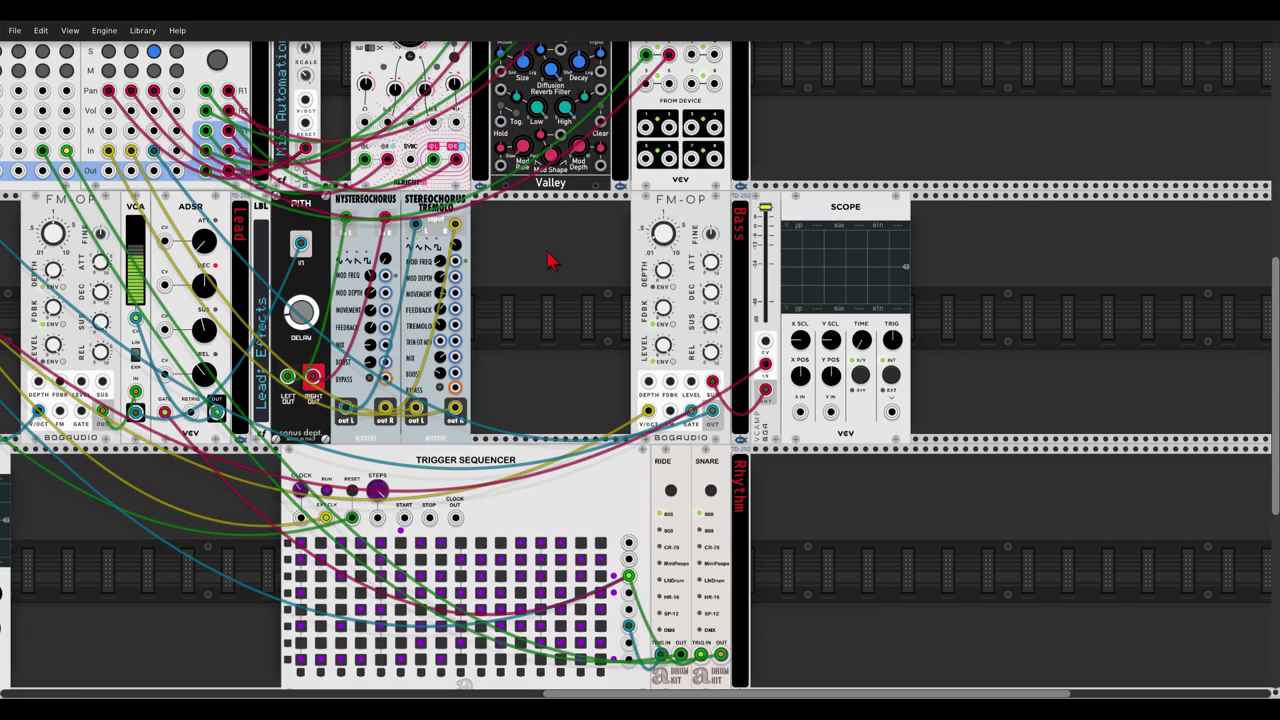
{"action": "left_click", "coordinate": [556, 198]}
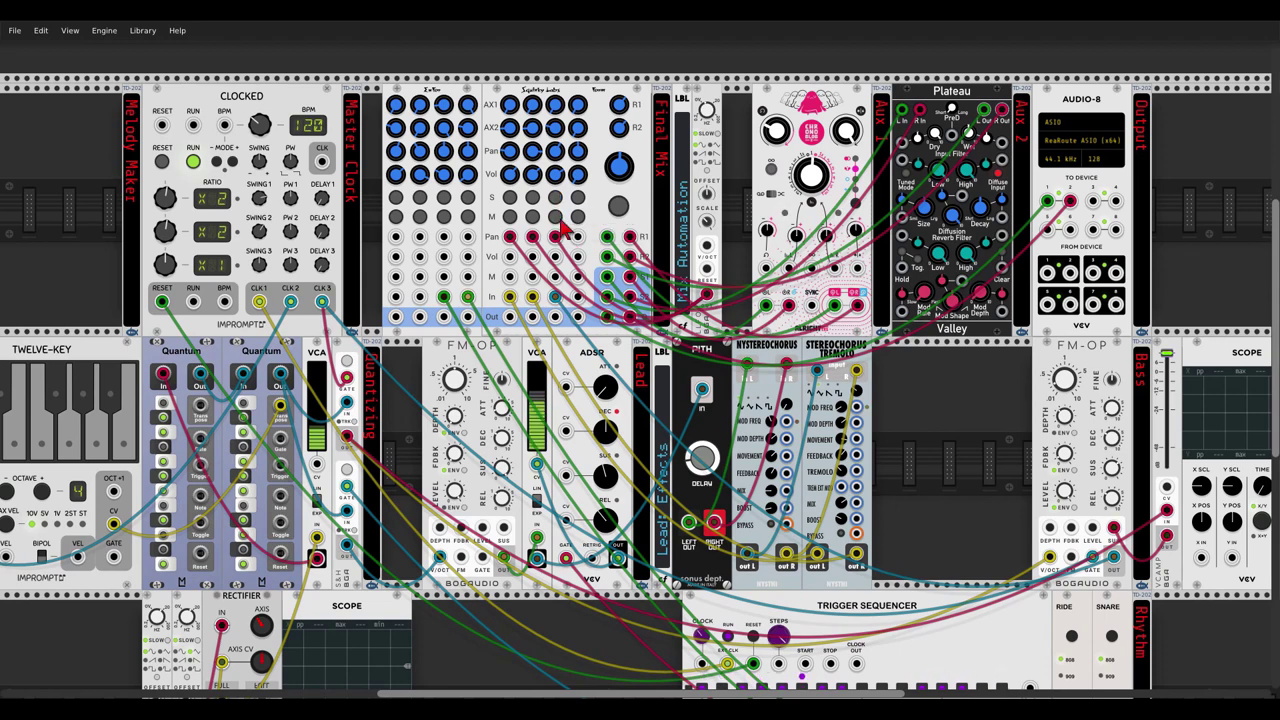
{"action": "left_click", "coordinate": [556, 218]}
{"action": "left_click", "coordinate": [468, 217]}
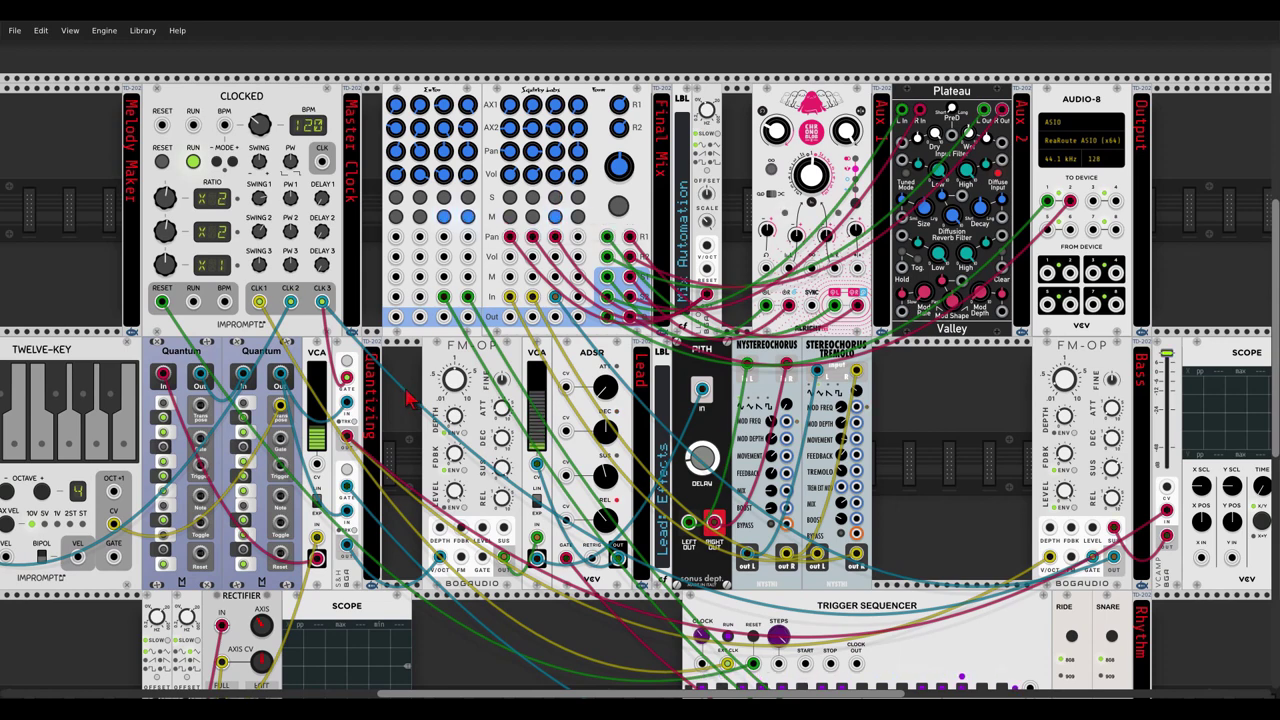
- Examine the clock cabling between the Trigger Sequencer and the master clock's CLK 1 output, and check the Swing 1 setting
{"action": "scroll", "coordinate": [414, 398], "scroll_direction": "up", "scroll_amount": 3}
{"action": "scroll", "coordinate": [515, 338], "scroll_direction": "up", "scroll_amount": 4}
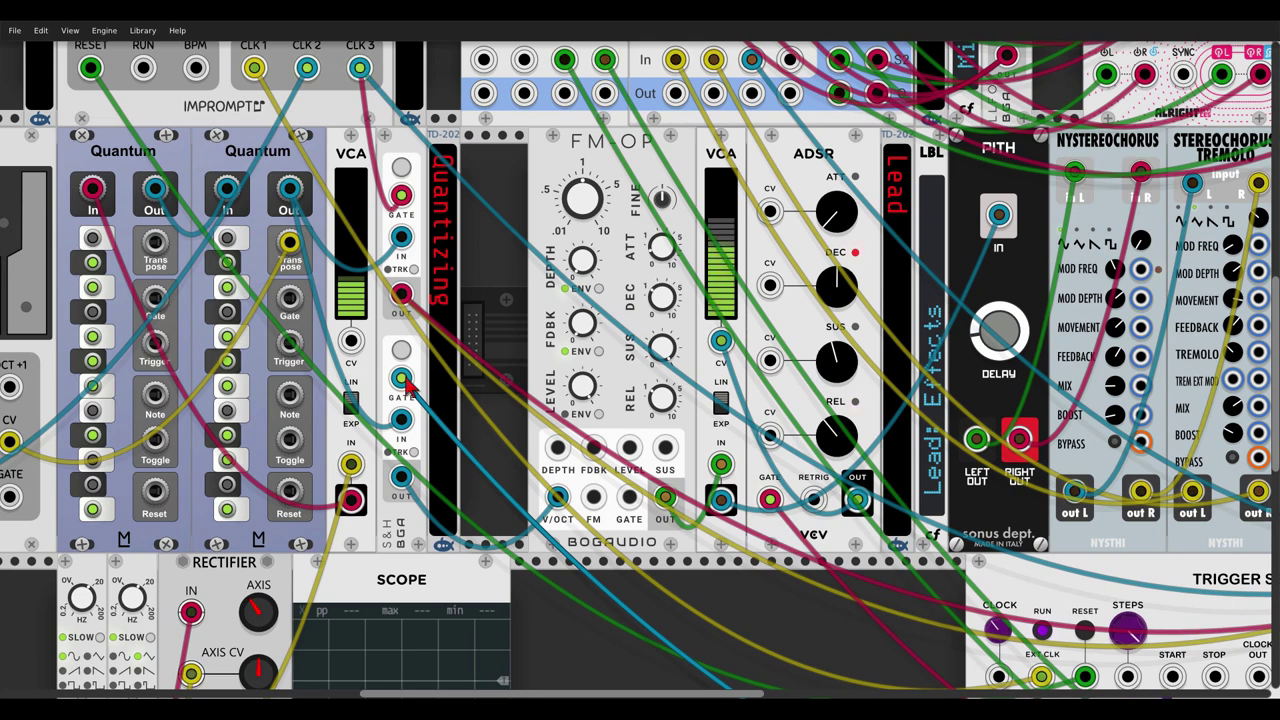
{"action": "left_click_drag", "start_coordinate": [822, 566], "coordinate": [562, 400]}
{"action": "scroll", "coordinate": [563, 405], "scroll_direction": "down", "scroll_amount": 3}
{"action": "scroll", "coordinate": [563, 405], "scroll_direction": "right", "scroll_amount": 5}
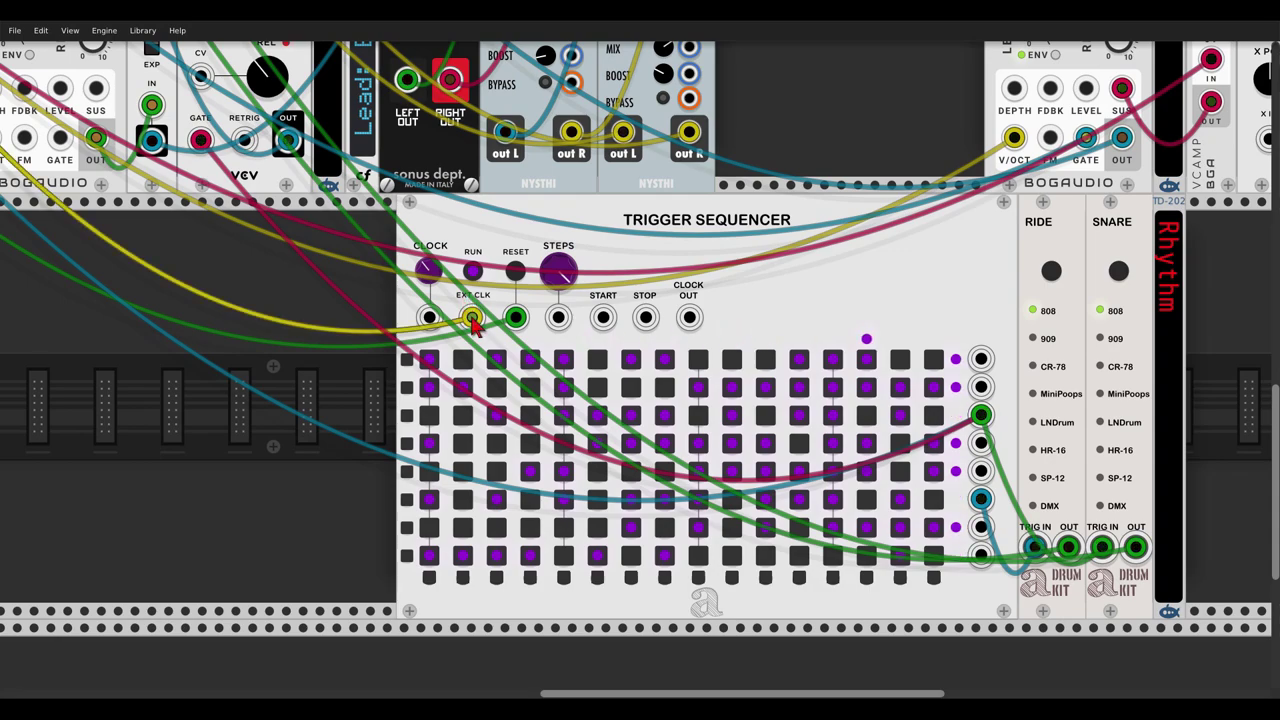
{"action": "scroll", "coordinate": [471, 326], "scroll_direction": "down", "scroll_amount": 1}
{"action": "scroll", "coordinate": [471, 326], "scroll_direction": "down", "scroll_amount": 1}
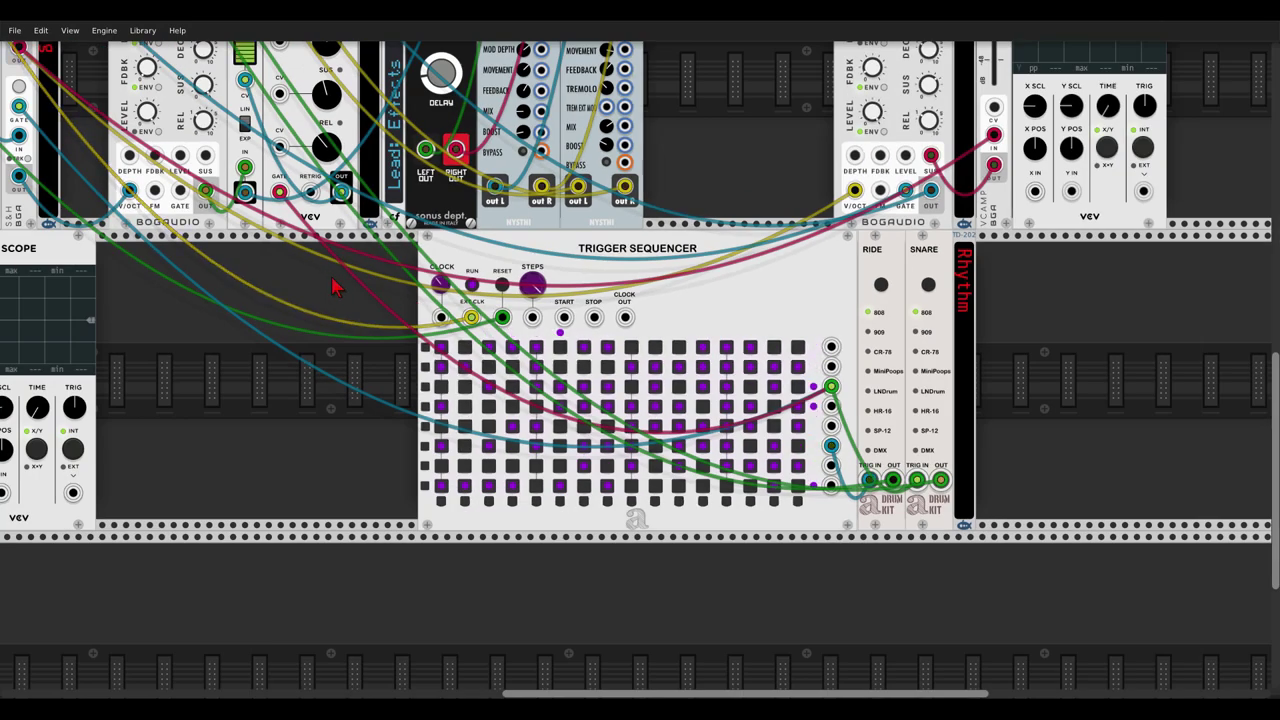
{"action": "left_click_drag", "start_coordinate": [334, 286], "coordinate": [1014, 574]}
{"action": "scroll", "coordinate": [750, 268], "scroll_direction": "up", "scroll_amount": 1}
{"action": "scroll", "coordinate": [752, 275], "scroll_direction": "up", "scroll_amount": 1}
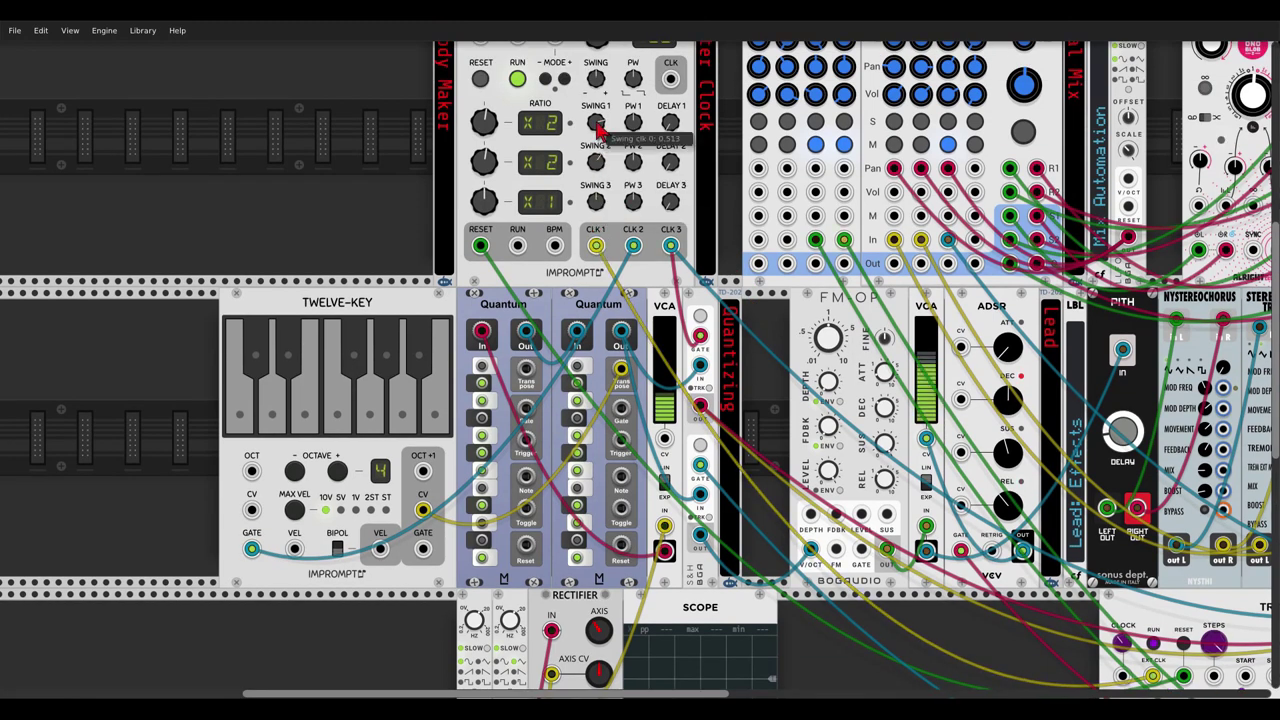
{"action": "left_click_drag", "start_coordinate": [598, 128], "coordinate": [598, 122]}
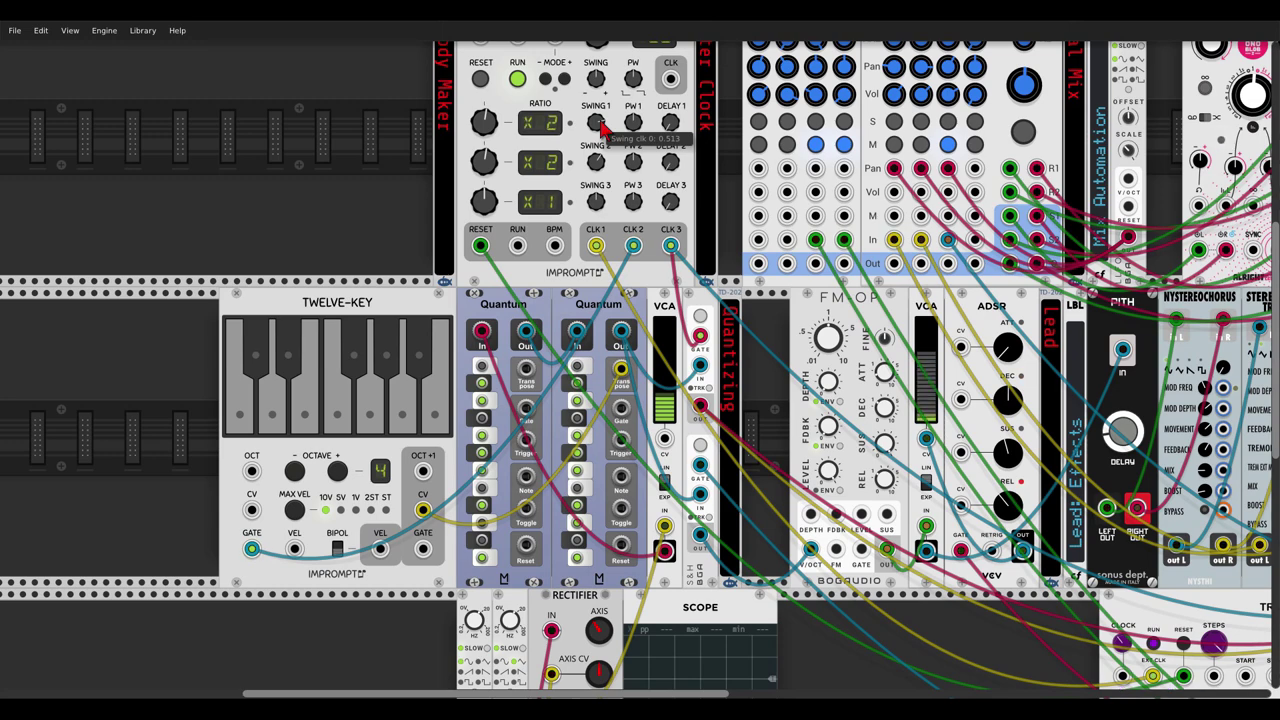
{"action": "left_click_drag", "start_coordinate": [918, 365], "coordinate": [635, 262]}
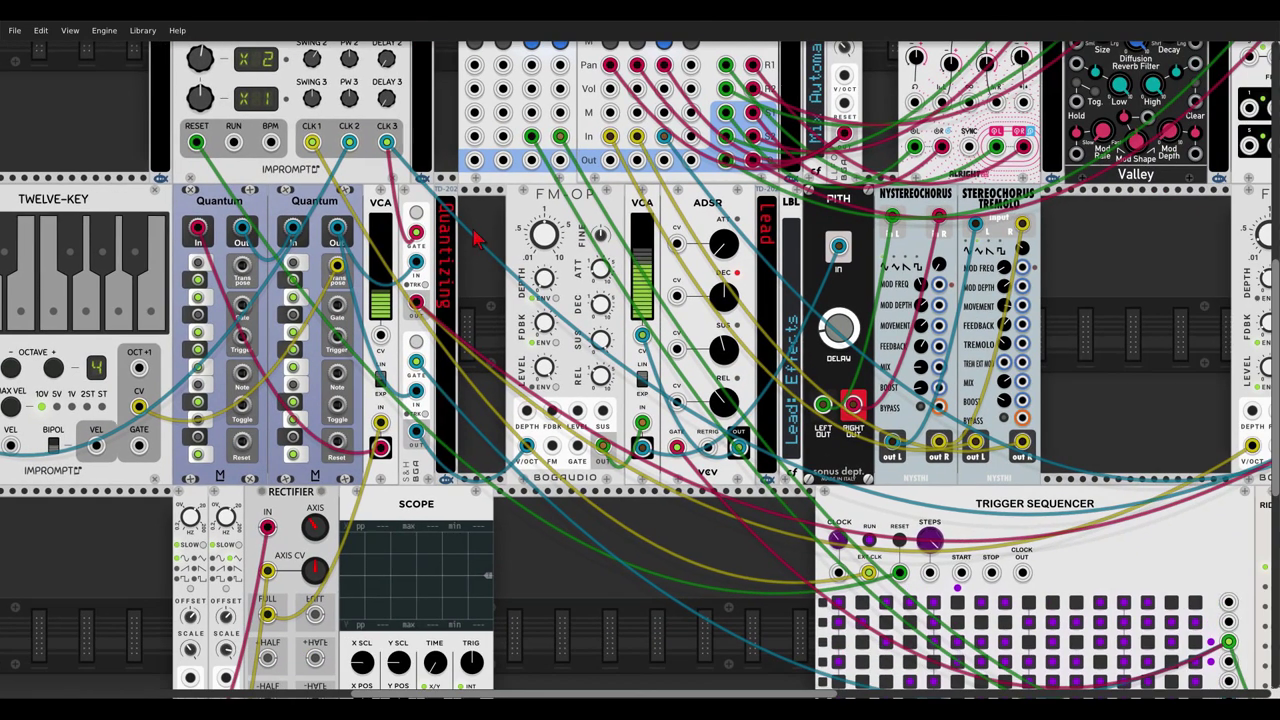
- Patch the lead ADSR's gate signal into the lead FM-OP's gate input and enable the envelope on the FM-OP's level
{"action": "scroll", "coordinate": [582, 306], "scroll_direction": "up", "scroll_amount": 1}
{"action": "scroll", "coordinate": [580, 305], "scroll_direction": "up", "scroll_amount": 2}
{"action": "scroll", "coordinate": [520, 290], "scroll_direction": "up", "scroll_amount": 2}
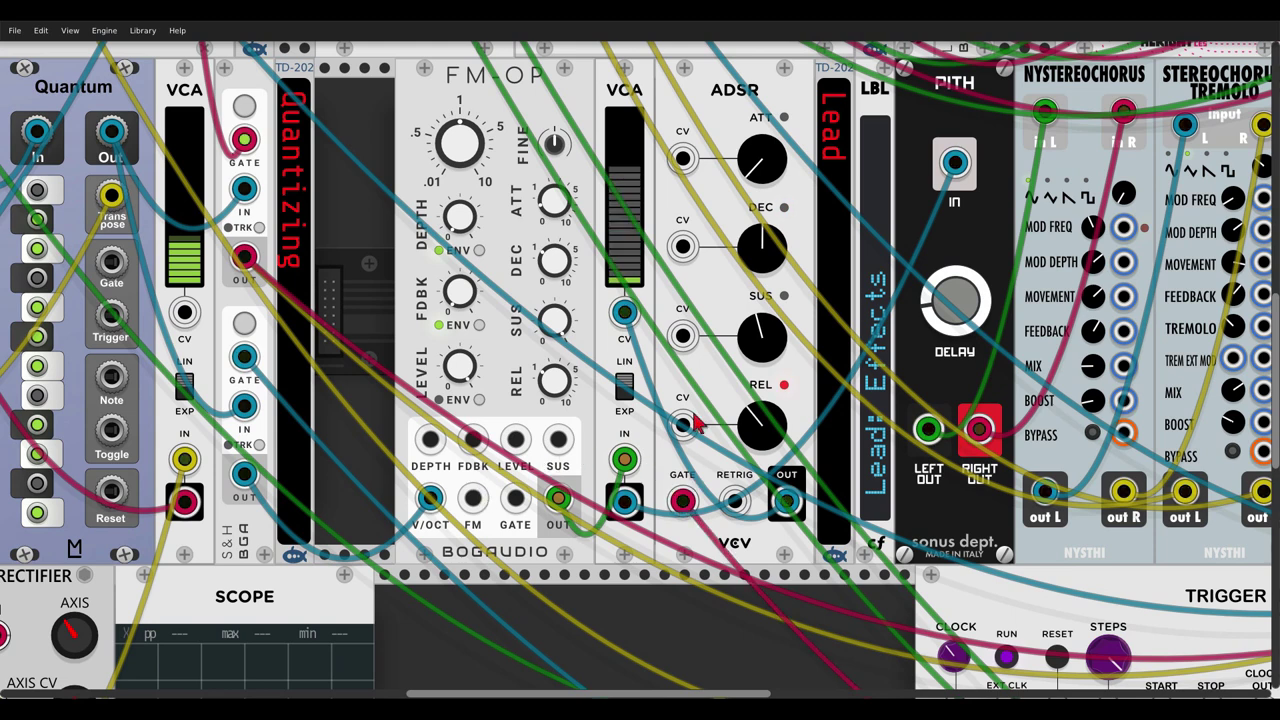
{"action": "left_click_drag", "start_coordinate": [682, 500], "coordinate": [517, 500]}
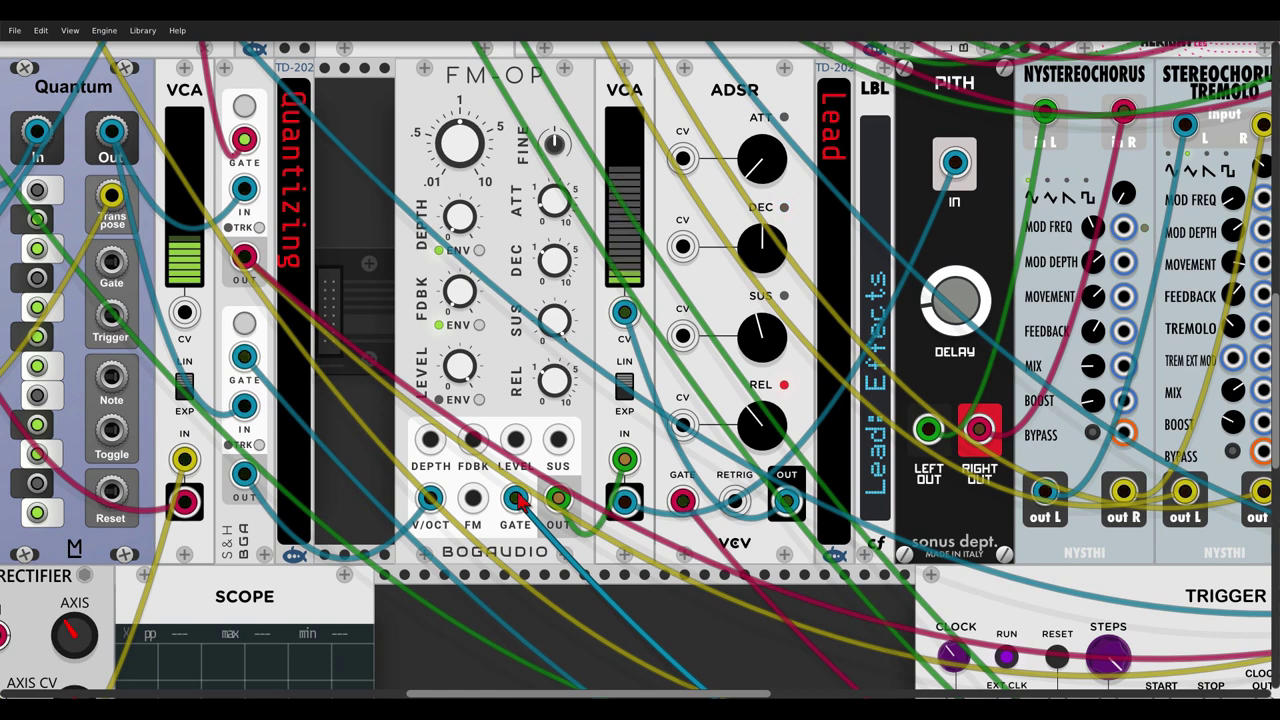
{"action": "left_click", "coordinate": [479, 400]}
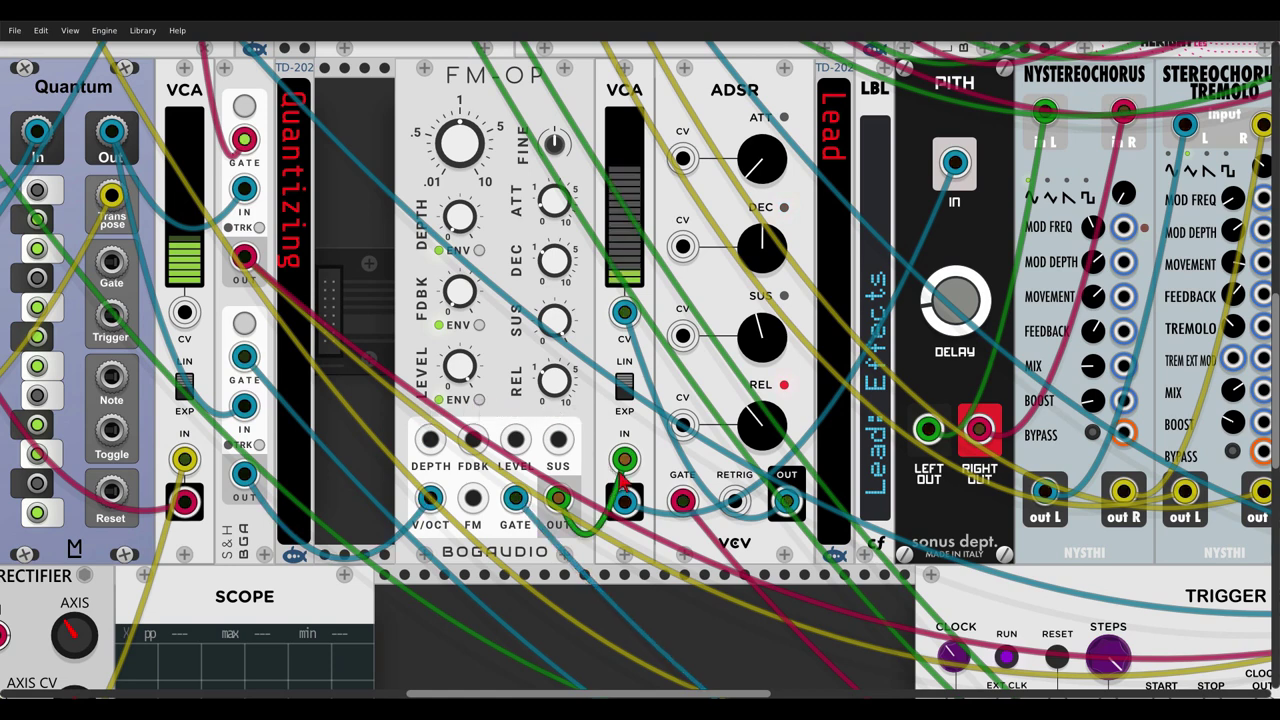
- Bypass the lead VCA by connecting the FM-OP's output directly to PITH, and set the FM-OP's attack to 0.0049667 s and sustain to 23.8%
{"action": "left_click_drag", "start_coordinate": [624, 459], "coordinate": [565, 508]}
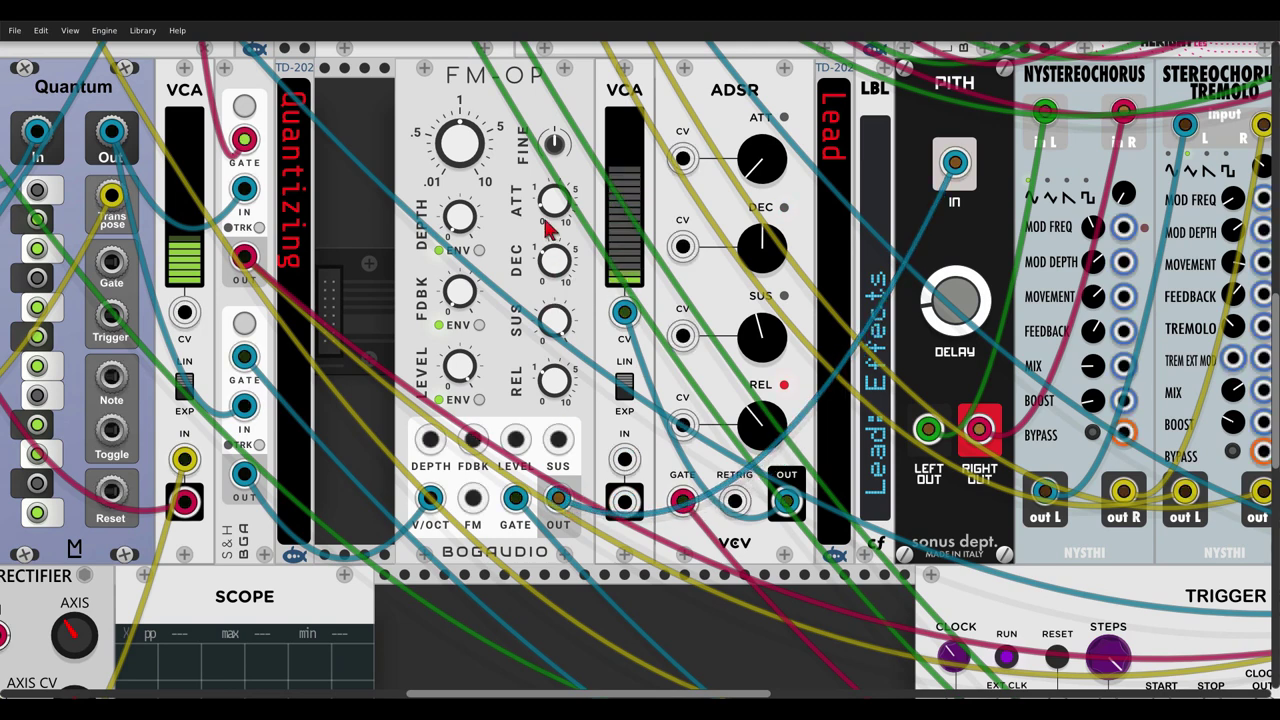
{"action": "left_click_drag", "start_coordinate": [560, 206], "coordinate": [560, 204]}
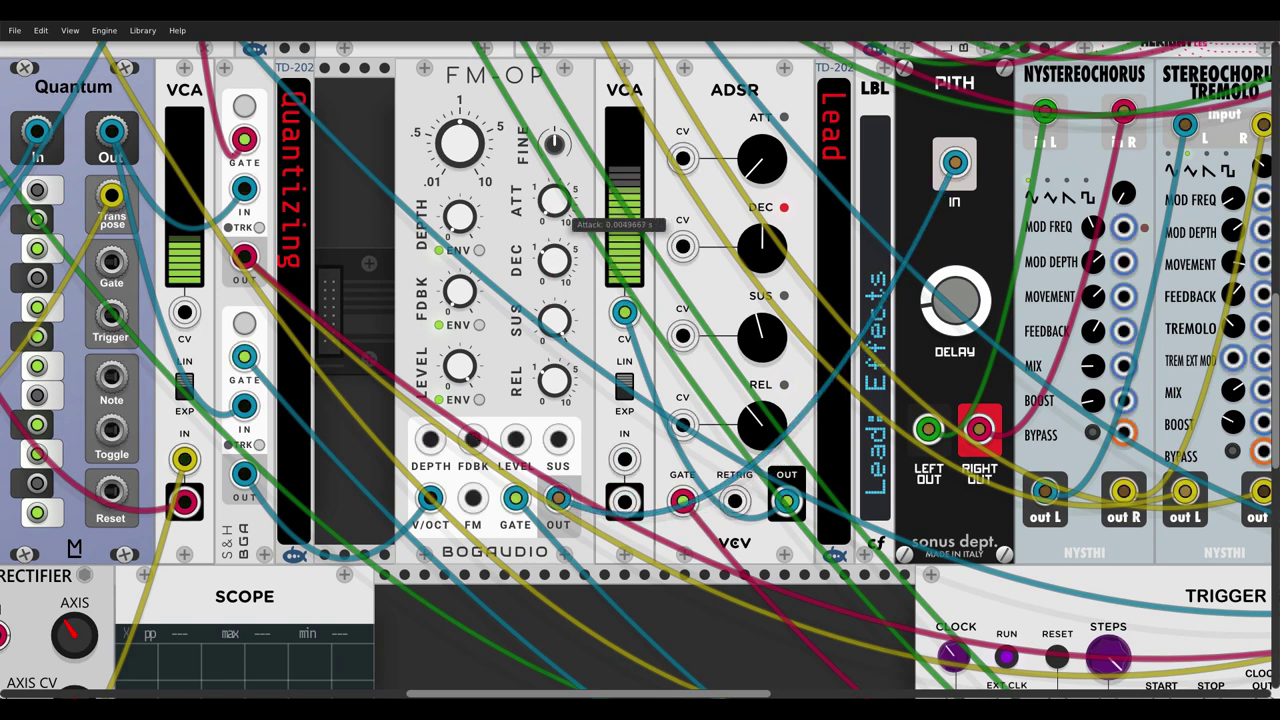
{"action": "mouse_move", "coordinate": [549, 325]}
{"action": "left_mouse_down"}
{"action": "mouse_move", "coordinate": [549, 309]}
{"action": "mouse_move", "coordinate": [553, 325]}
{"action": "left_mouse_up"}
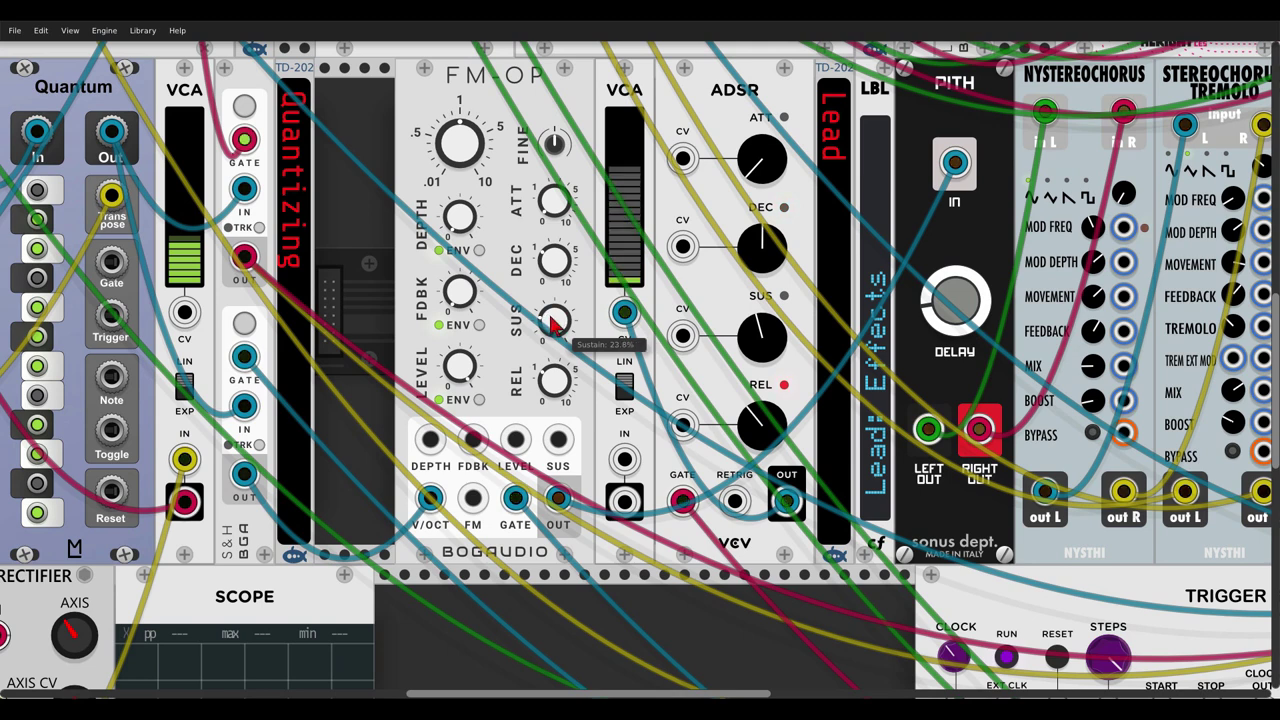
- Delete the unused lead VCA and ADSR modules and move the lead FM-OP against the Lead label
{"action": "right_click", "coordinate": [640, 90]}
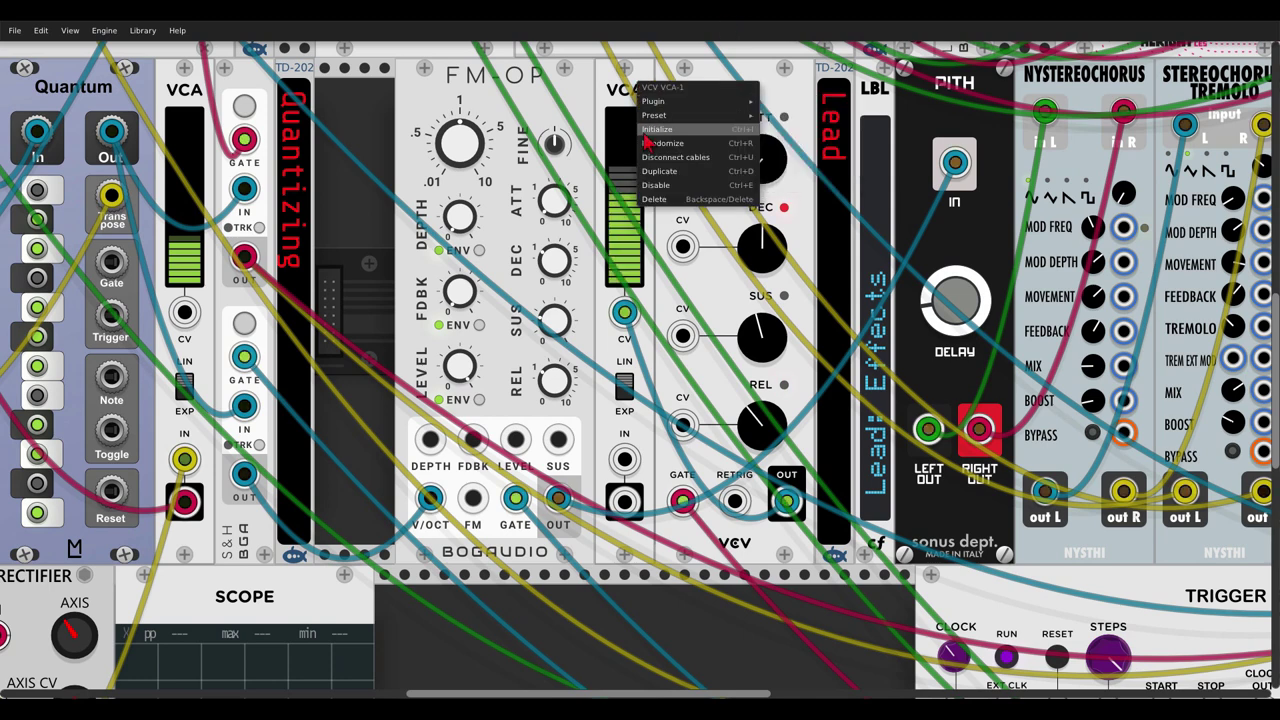
{"action": "left_click", "coordinate": [662, 204]}
{"action": "right_click", "coordinate": [698, 97]}
{"action": "left_click", "coordinate": [710, 212]}
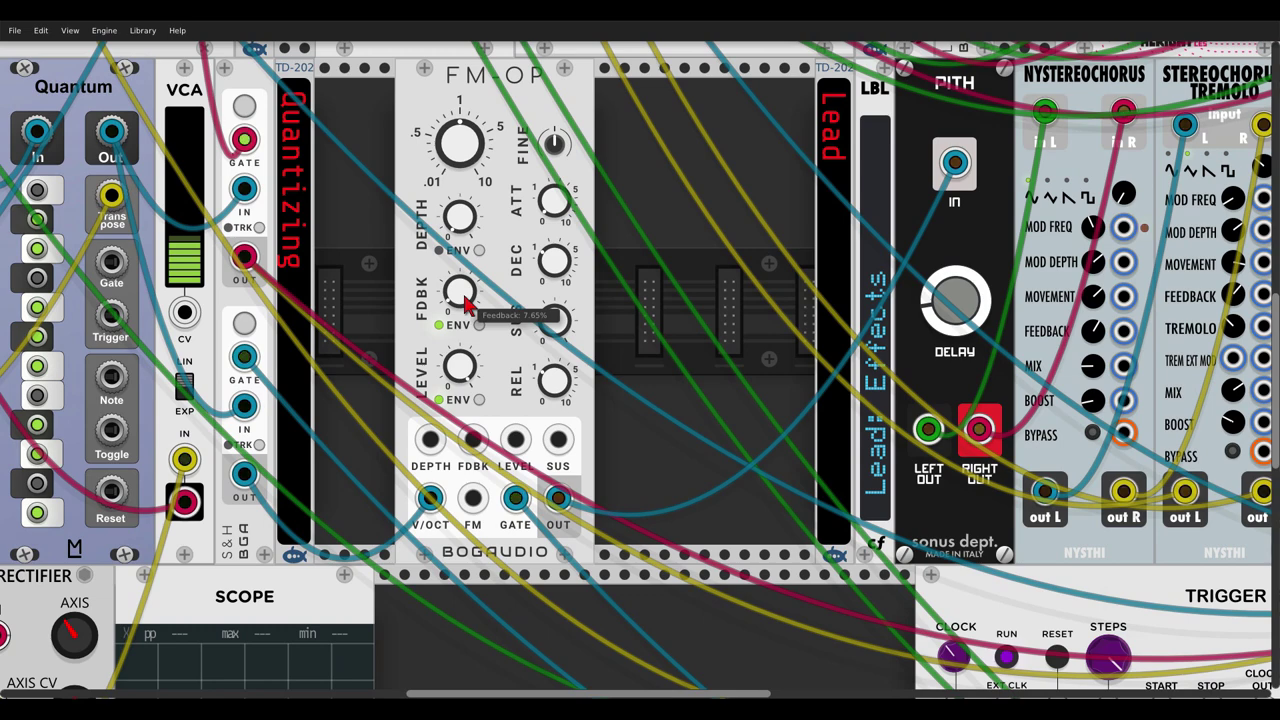
{"action": "left_click_drag", "start_coordinate": [485, 125], "coordinate": [705, 128]}
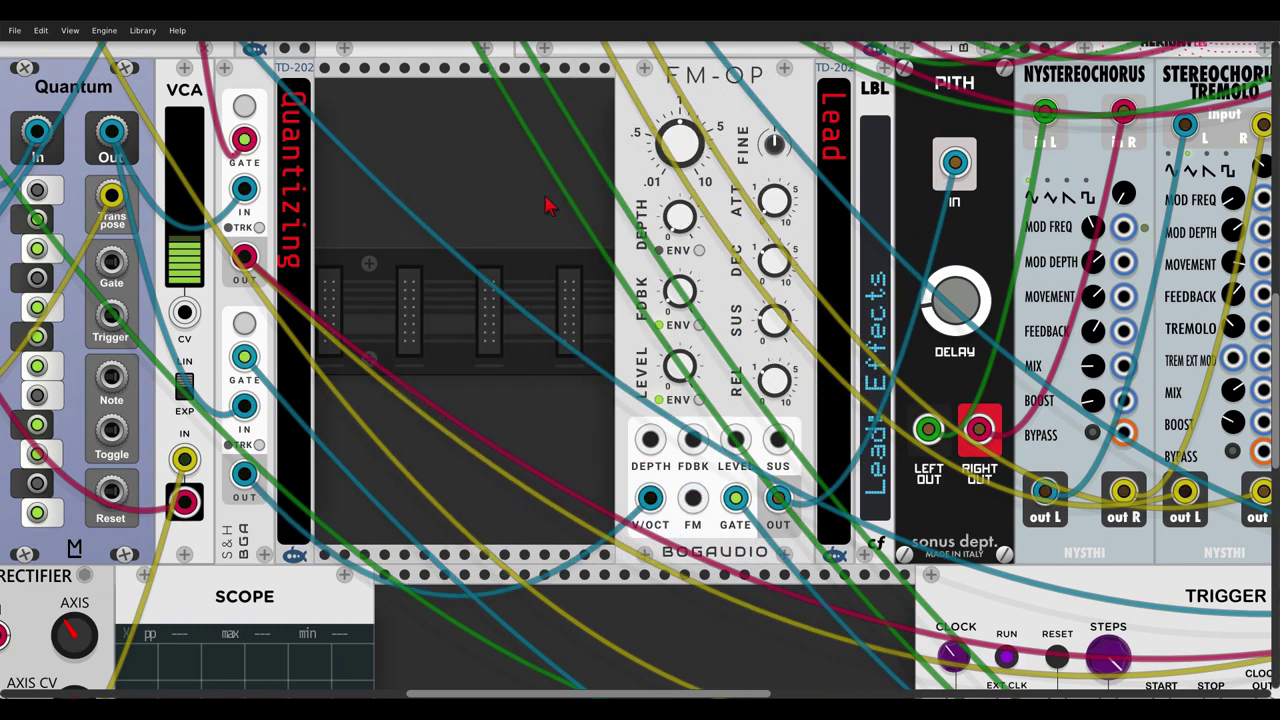
- Move the scope from beside the Rectifier into the gap between the Stereochorus Tremolo and the bass FM-OP
{"action": "left_click_drag", "start_coordinate": [548, 205], "coordinate": [205, 225]}
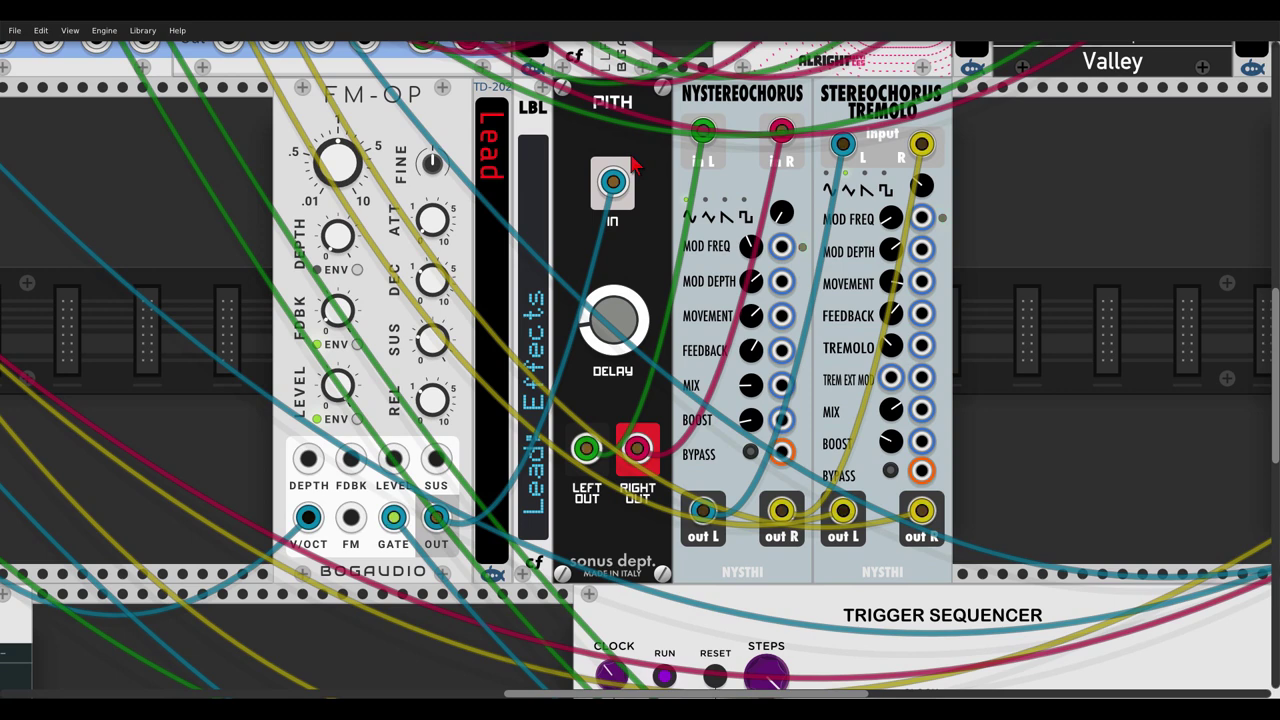
{"action": "scroll", "coordinate": [1080, 195], "scroll_direction": "down", "scroll_amount": 5}
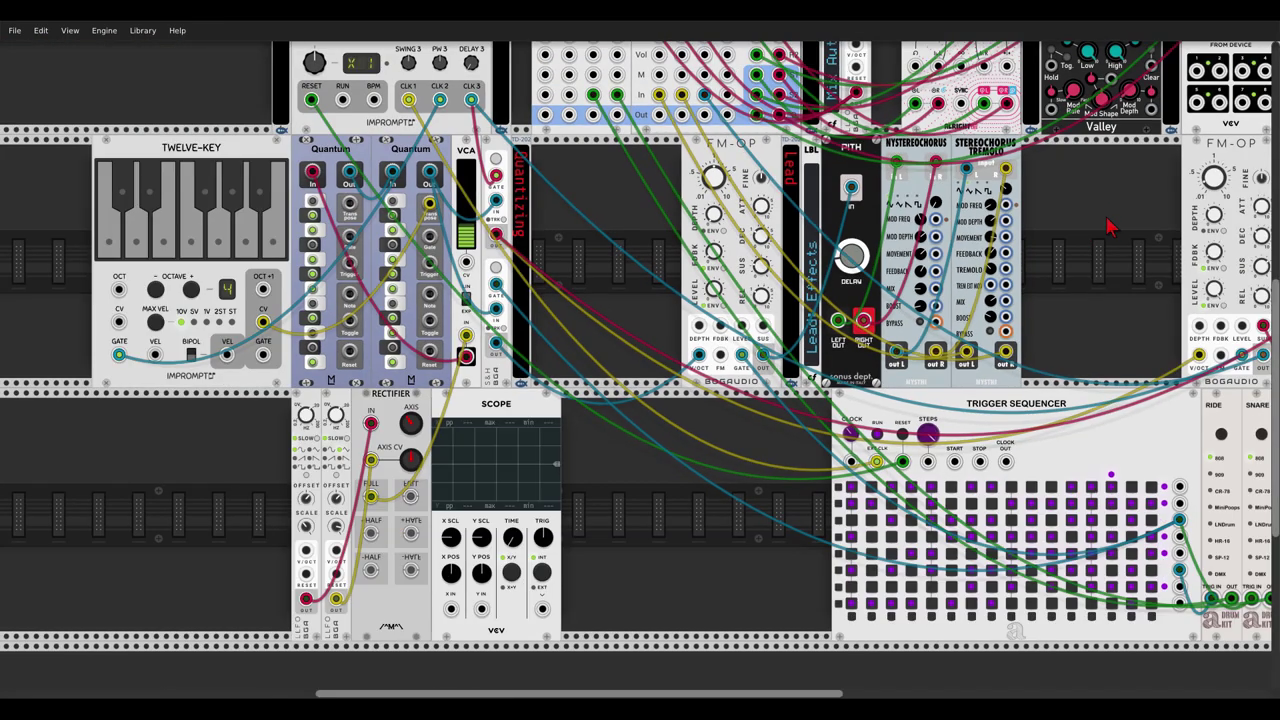
{"action": "left_click_drag", "start_coordinate": [481, 408], "coordinate": [1033, 213]}
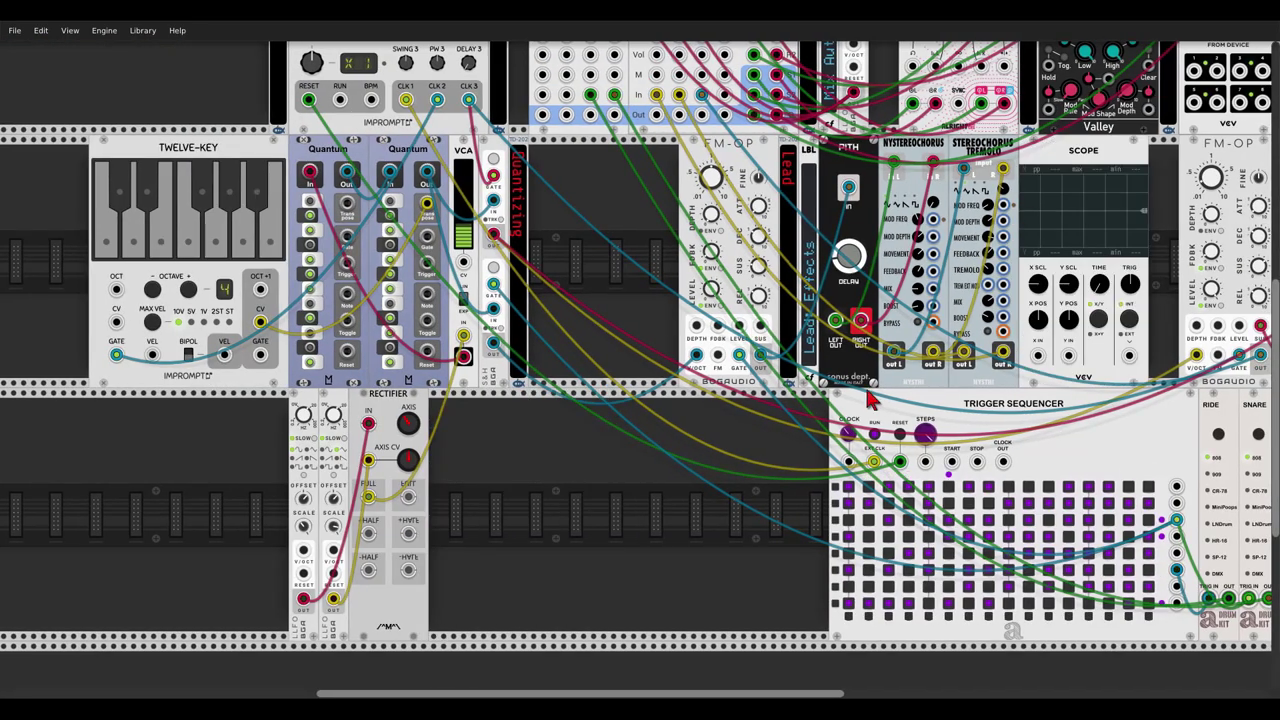
- Delete the duplicate scope module beside the bass VCAMP
{"action": "left_click_drag", "start_coordinate": [760, 426], "coordinate": [508, 487]}
{"action": "scroll", "coordinate": [620, 390], "scroll_direction": "up", "scroll_amount": 2}
{"action": "scroll", "coordinate": [624, 386], "scroll_direction": "down", "scroll_amount": 5}
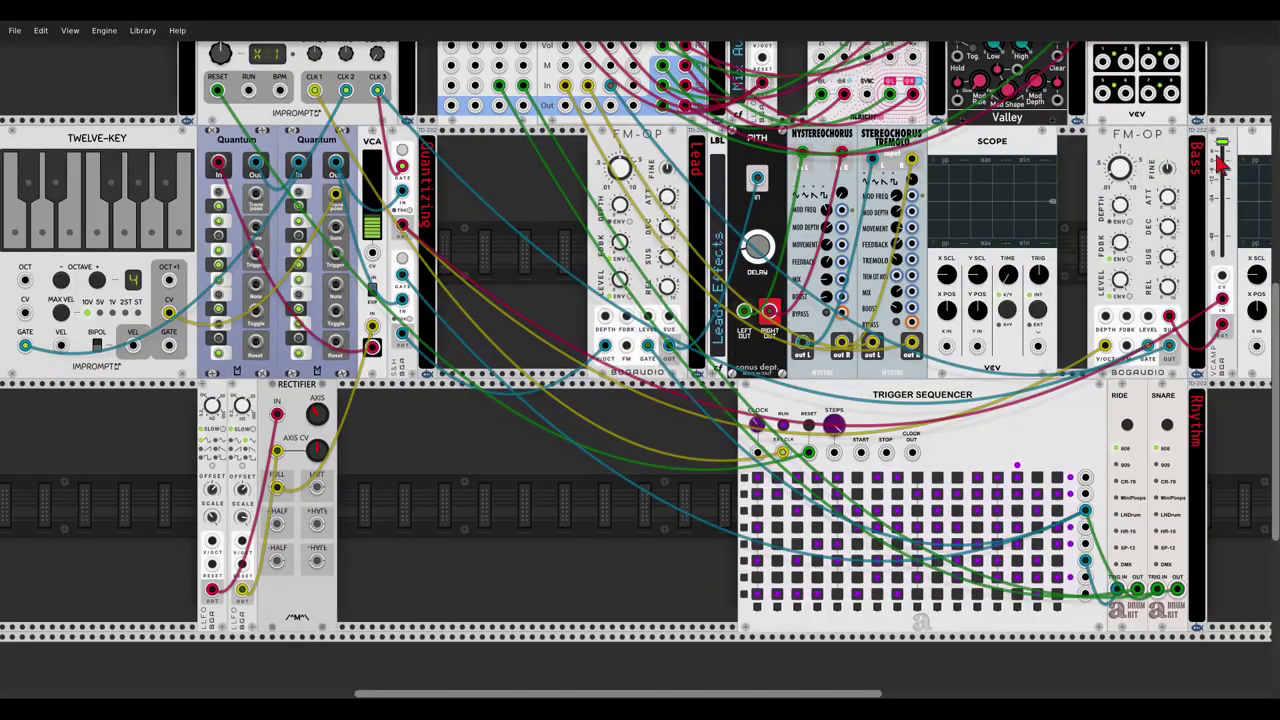
{"action": "scroll", "coordinate": [1100, 206], "scroll_direction": "up", "scroll_amount": 5}
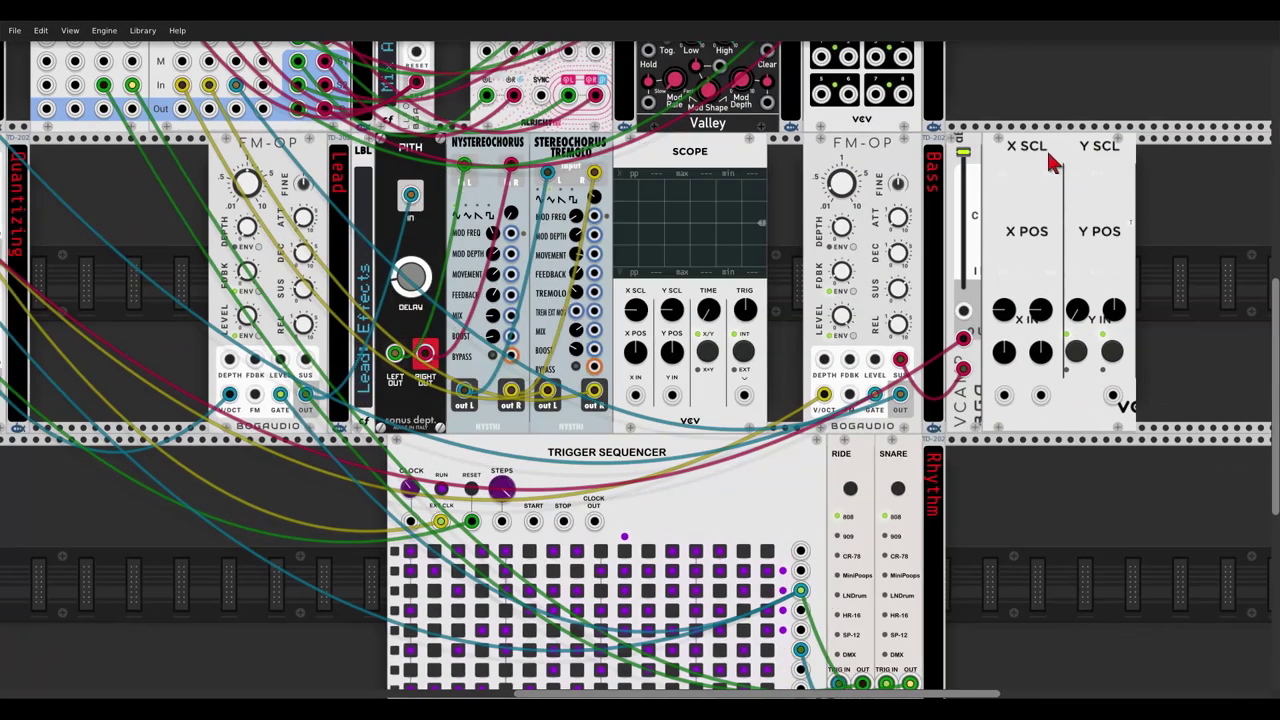
{"action": "right_click", "coordinate": [1050, 165]}
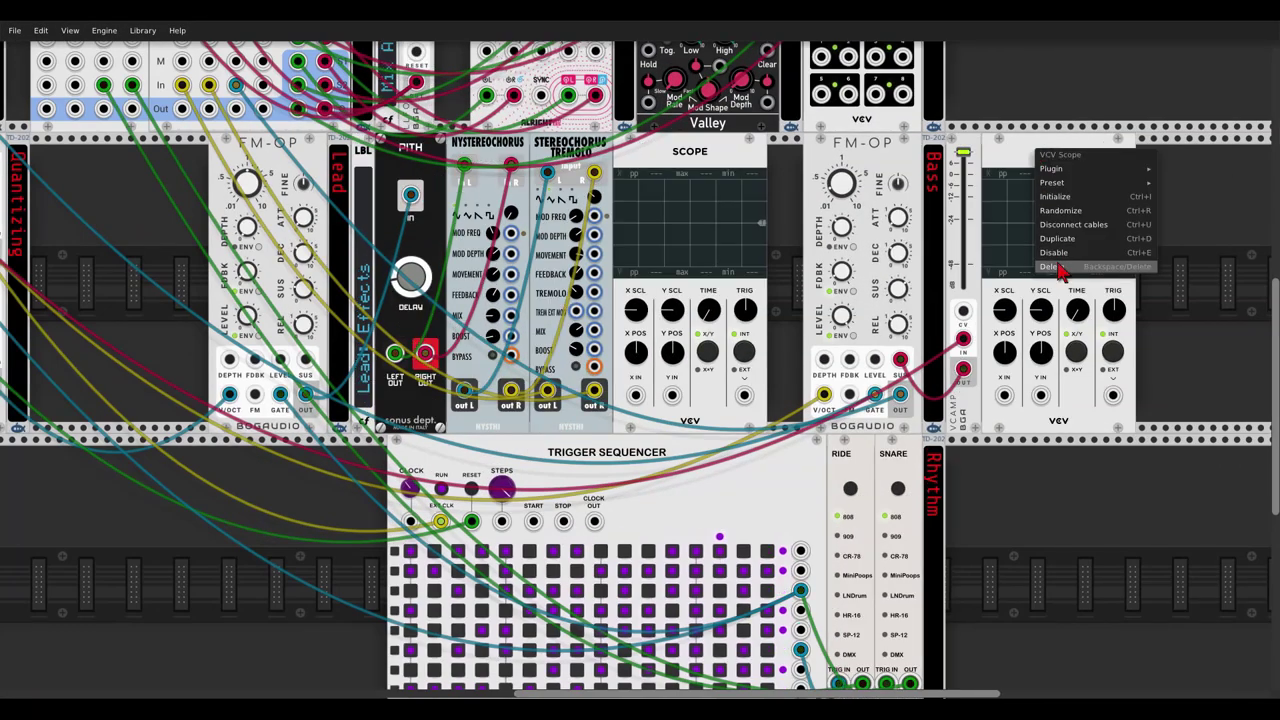
{"action": "left_click", "coordinate": [1063, 271]}
- Patch PITH's left and right outputs into the remaining scope's X and Y inputs and shorten its time scale to compare both signals
{"action": "scroll", "coordinate": [960, 230], "scroll_direction": "left", "scroll_amount": 3}
{"action": "scroll", "coordinate": [940, 236], "scroll_direction": "left", "scroll_amount": 2}
{"action": "scroll", "coordinate": [705, 276], "scroll_direction": "up", "scroll_amount": 2}
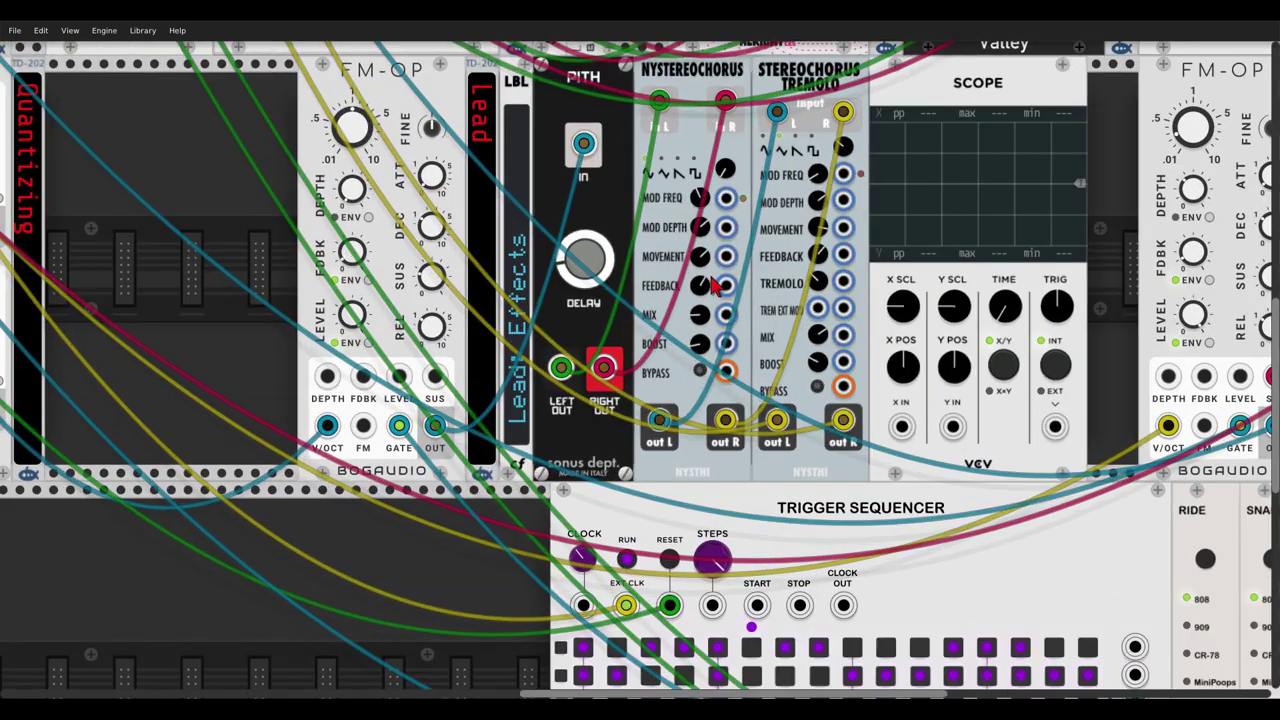
{"action": "left_click_drag", "start_coordinate": [901, 427], "coordinate": [539, 382]}
{"action": "left_click_drag", "start_coordinate": [564, 398], "coordinate": [562, 400]}
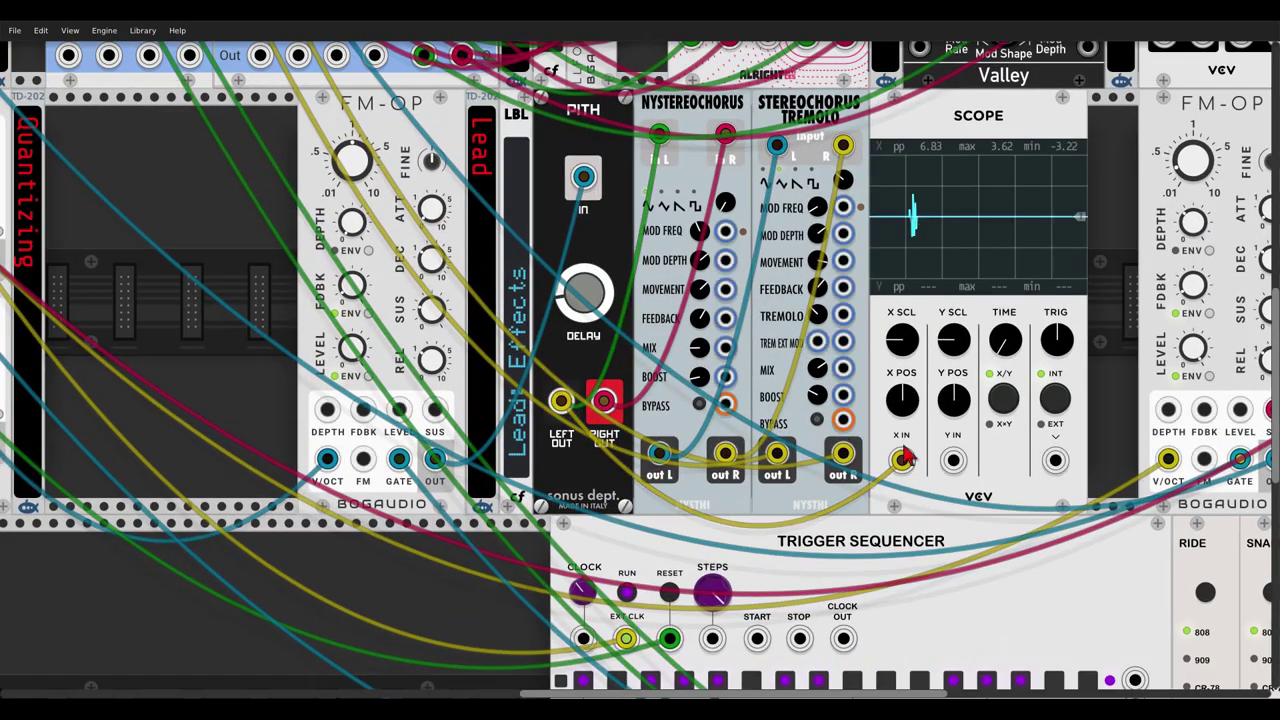
{"action": "left_click_drag", "start_coordinate": [953, 459], "coordinate": [604, 401]}
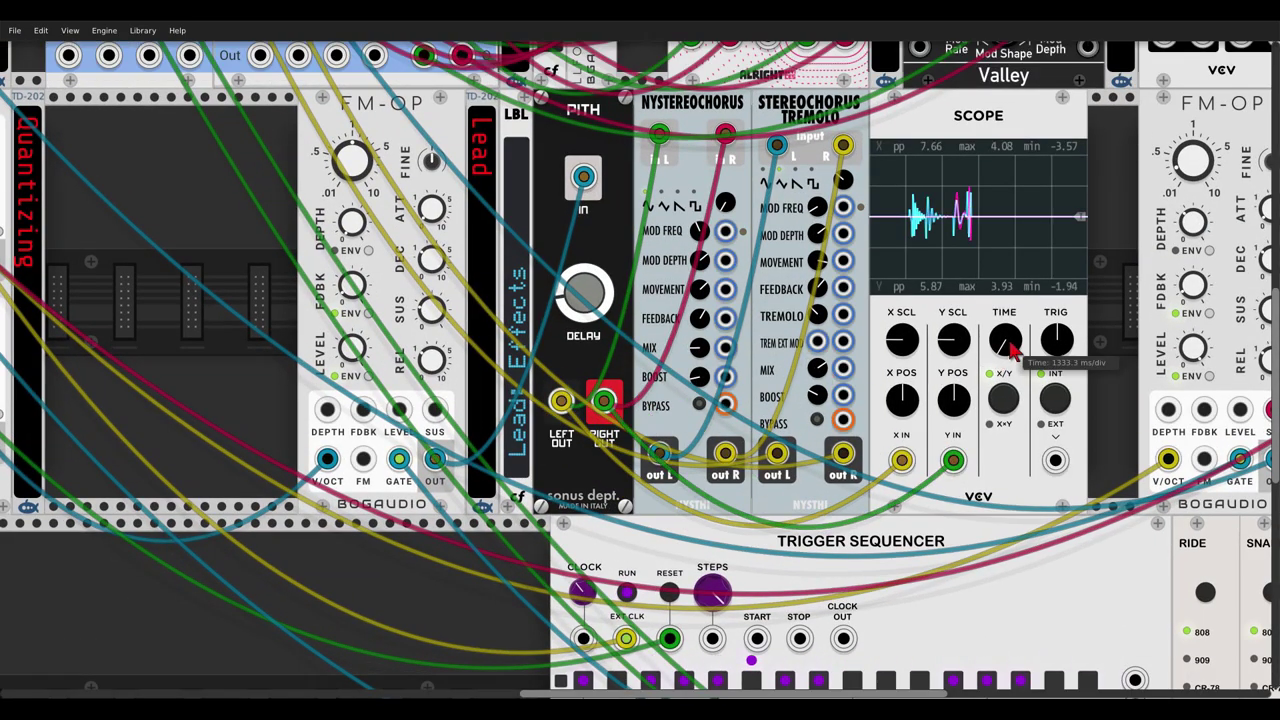
{"action": "left_click_drag", "start_coordinate": [1006, 343], "coordinate": [1006, 392]}
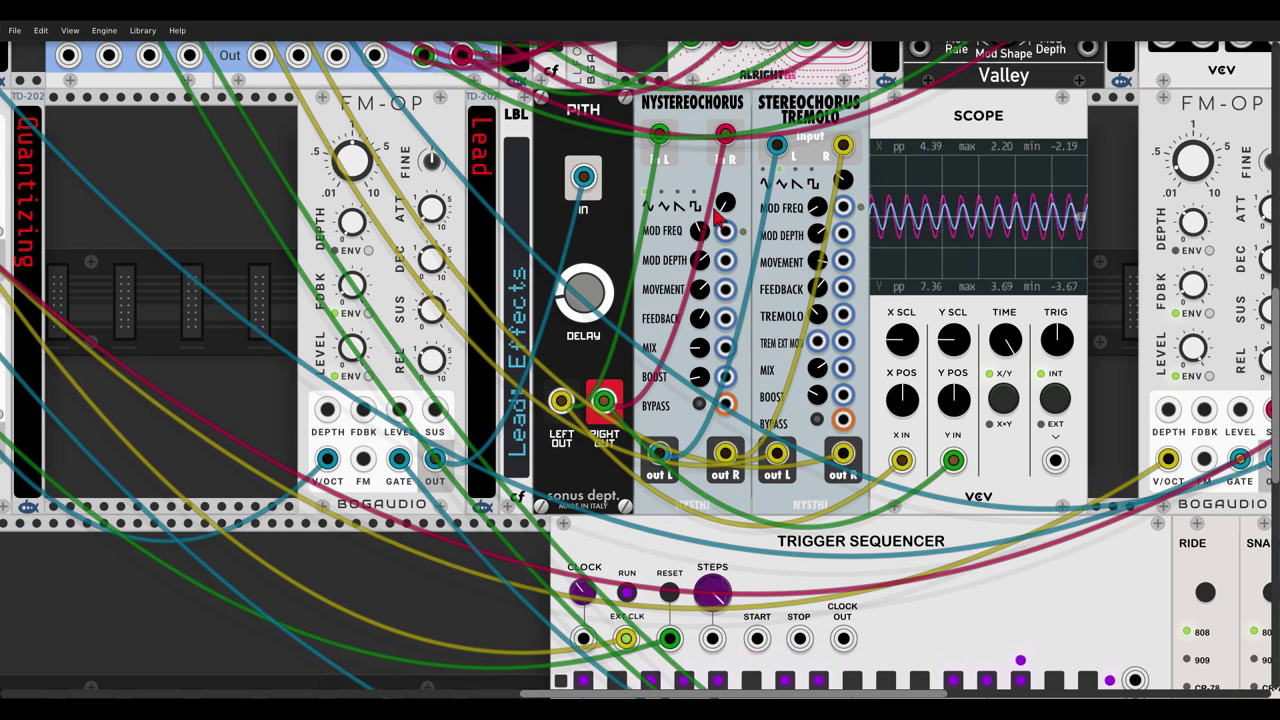
- Repatch the scope's X and Y inputs to the Nystereochorus left and right outputs to compare its stereo signals
{"action": "right_click", "coordinate": [901, 459]}
{"action": "right_click", "coordinate": [952, 460]}
{"action": "left_click_drag", "start_coordinate": [901, 459], "coordinate": [659, 454]}
{"action": "left_click_drag", "start_coordinate": [953, 459], "coordinate": [725, 456]}
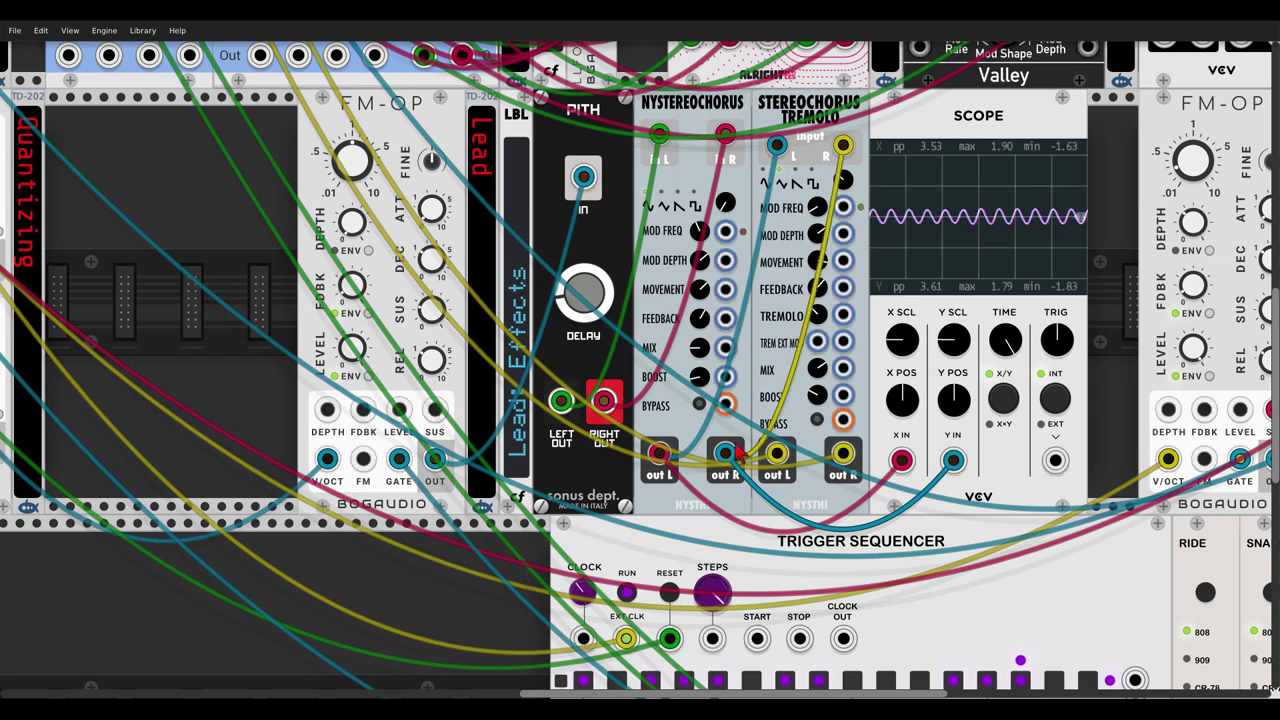
{"action": "scroll", "coordinate": [980, 255], "scroll_direction": "up", "scroll_amount": 2}
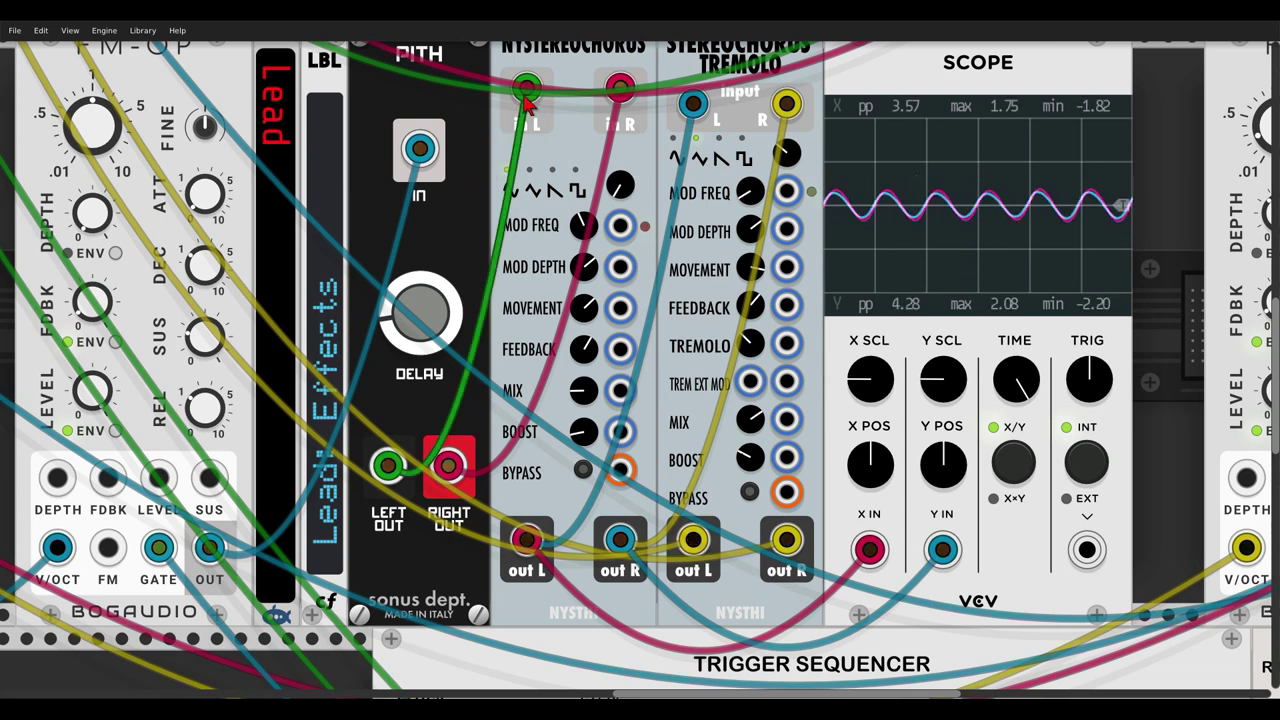
- Bypass PITH by patching the lead FM-OP's output directly into the Nystereochorus left input, and delete the PITH module
{"action": "right_click", "coordinate": [521, 98]}
{"action": "right_click", "coordinate": [618, 93]}
{"action": "left_click_drag", "start_coordinate": [436, 146], "coordinate": [525, 90]}
{"action": "right_click", "coordinate": [430, 98]}
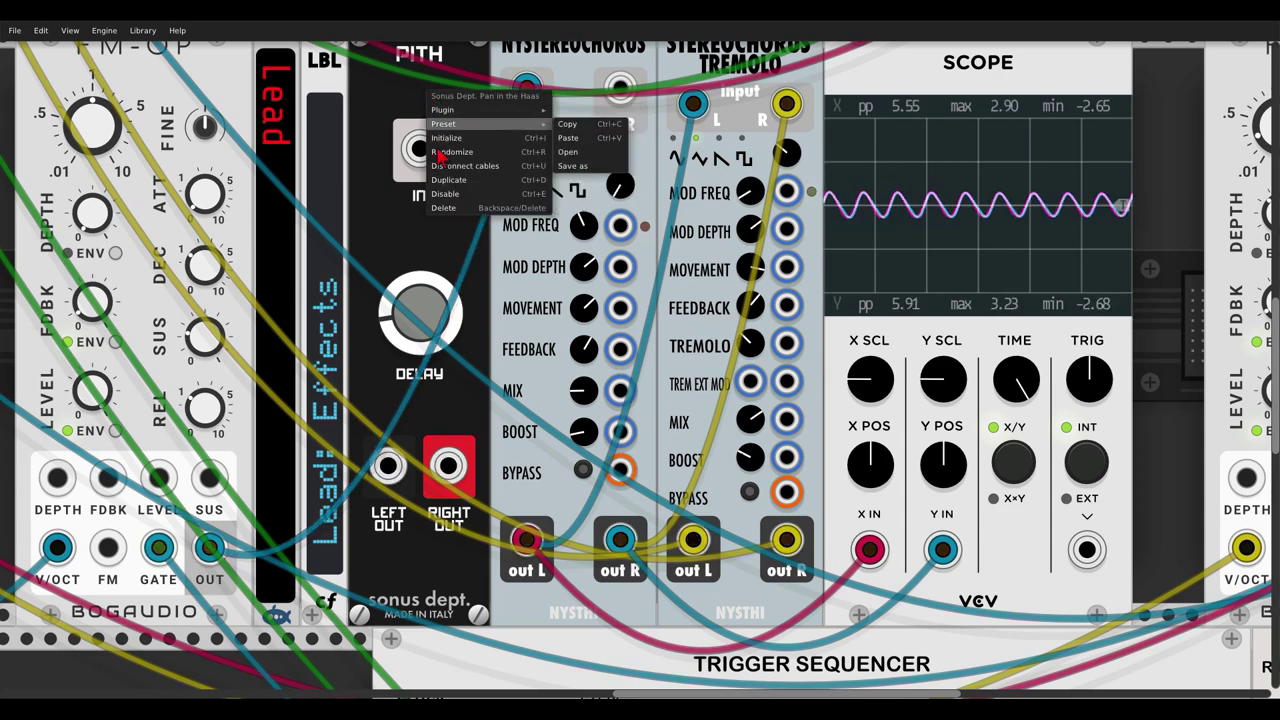
{"action": "left_click", "coordinate": [450, 218]}
- Move the Nystereochorus and Stereochorus Tremolo against the Lead: Effects label and disconnect both cables from the scope's inputs
{"action": "scroll", "coordinate": [448, 235], "scroll_direction": "down", "scroll_amount": 1}
{"action": "scroll", "coordinate": [450, 235], "scroll_direction": "down", "scroll_amount": 1}
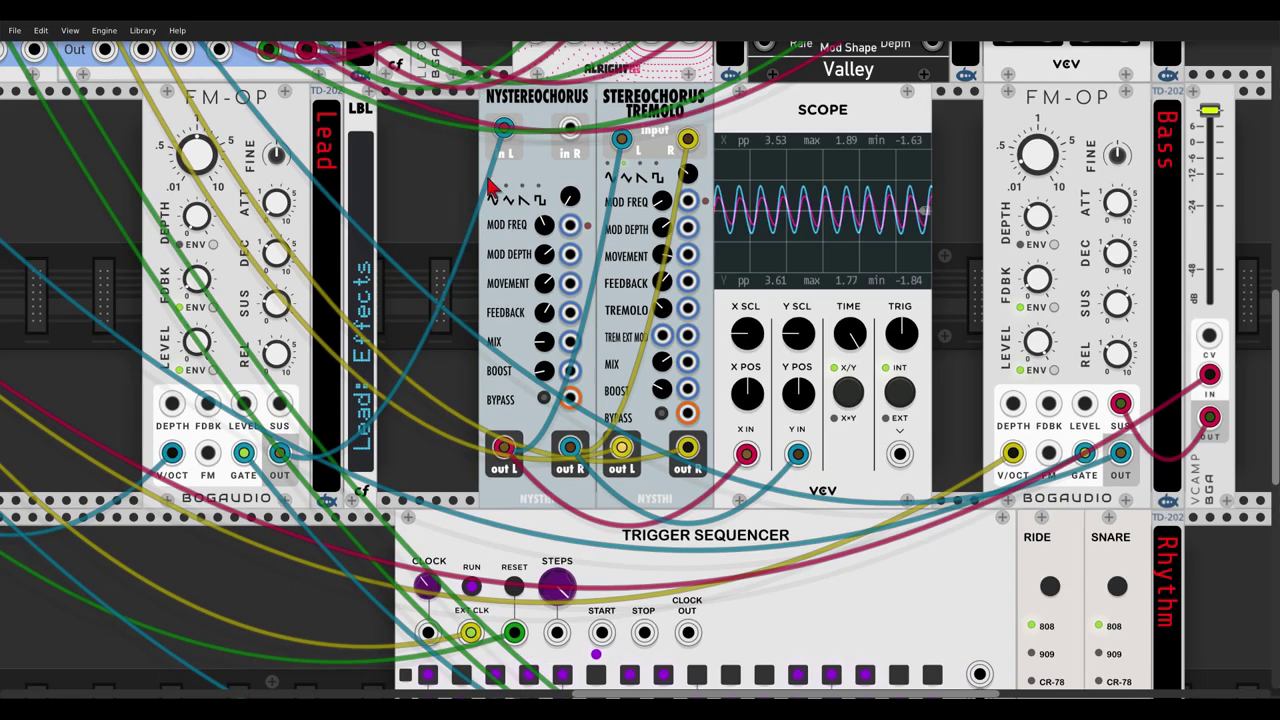
{"action": "left_click_drag", "start_coordinate": [552, 115], "coordinate": [430, 120]}
{"action": "left_click_drag", "start_coordinate": [673, 112], "coordinate": [572, 112]}
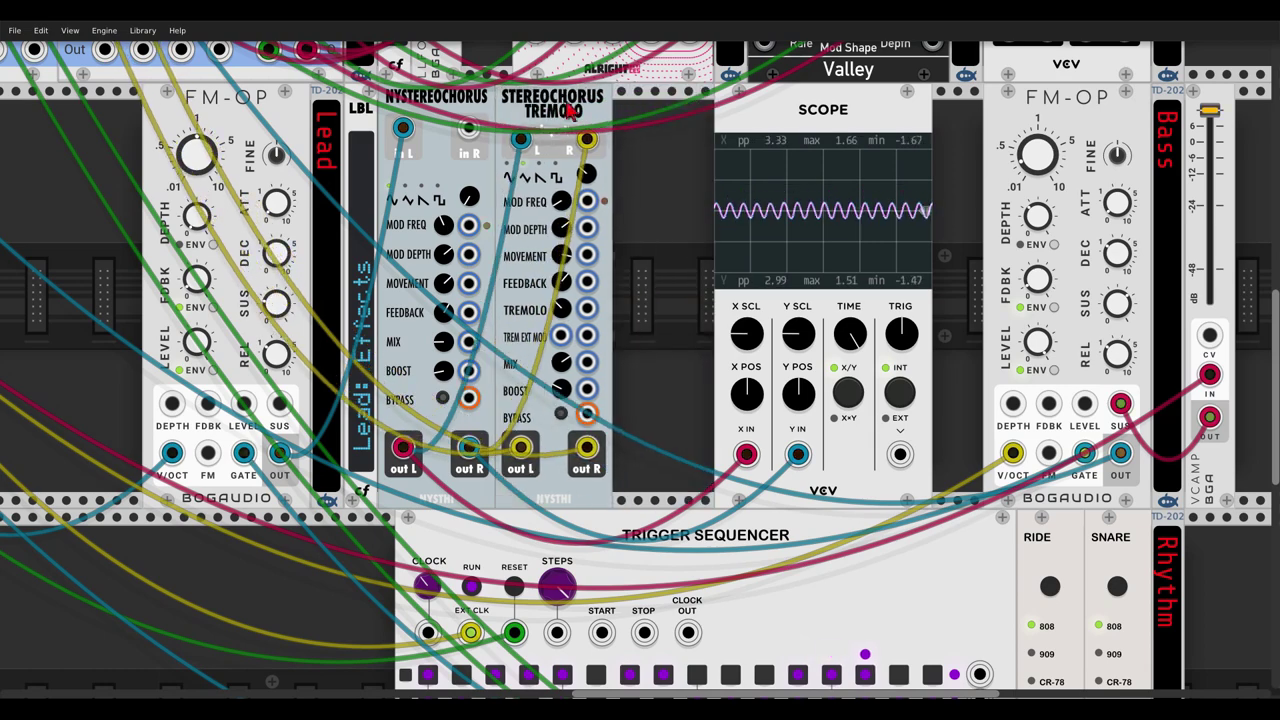
{"action": "left_click_drag", "start_coordinate": [747, 454], "coordinate": [797, 456]}
{"action": "right_click", "coordinate": [795, 453]}
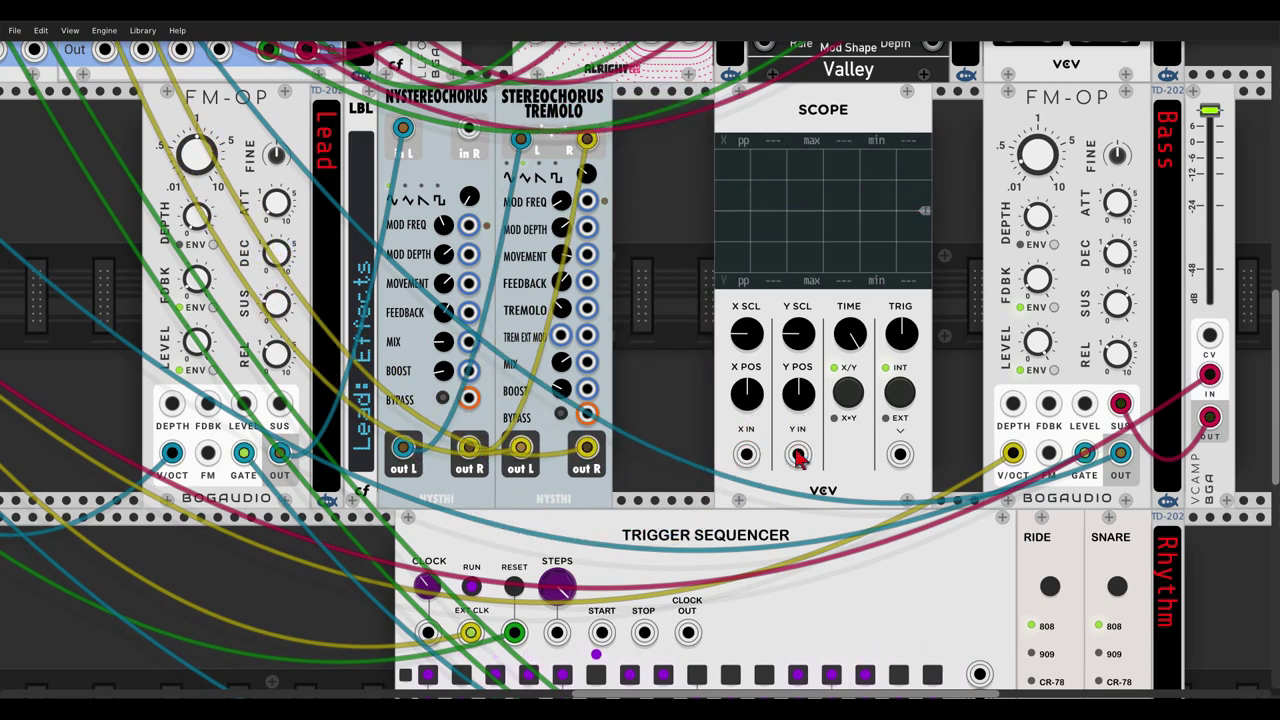
- Toggle the Stereochorus Tremolo's bypass on and off to compare the sound
{"action": "left_click_drag", "start_coordinate": [657, 283], "coordinate": [729, 284]}
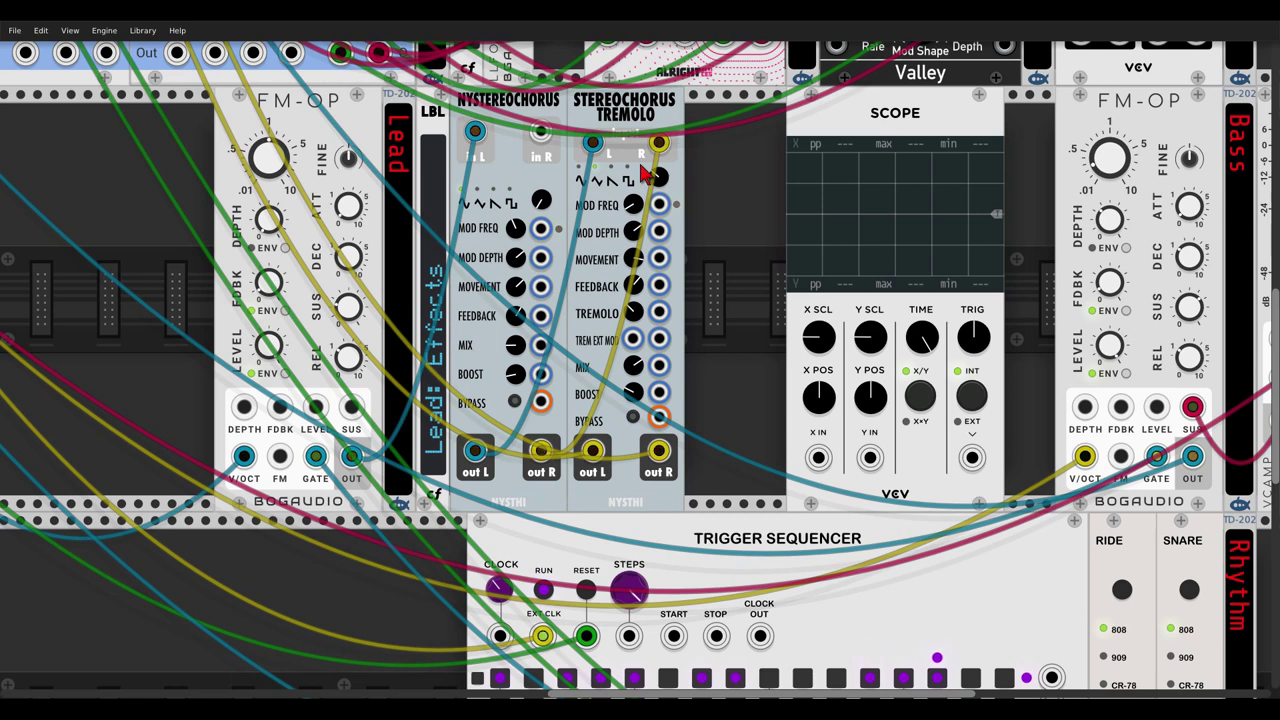
{"action": "left_click", "coordinate": [632, 417]}
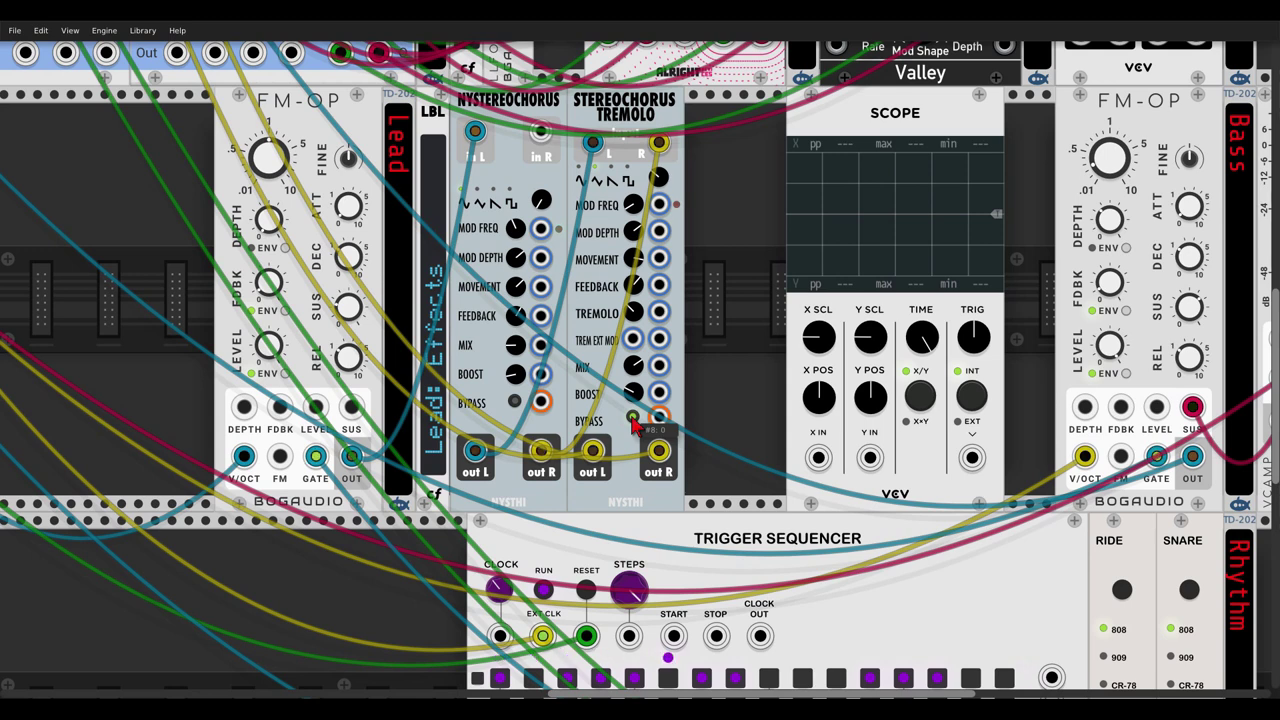
{"action": "left_click", "coordinate": [633, 418]}
- Unmute the muted channels on the final mixer
{"action": "scroll", "coordinate": [632, 425], "scroll_direction": "down", "scroll_amount": 1}
{"action": "scroll", "coordinate": [632, 425], "scroll_direction": "down", "scroll_amount": 1}
{"action": "left_click_drag", "start_coordinate": [271, 271], "coordinate": [393, 393]}
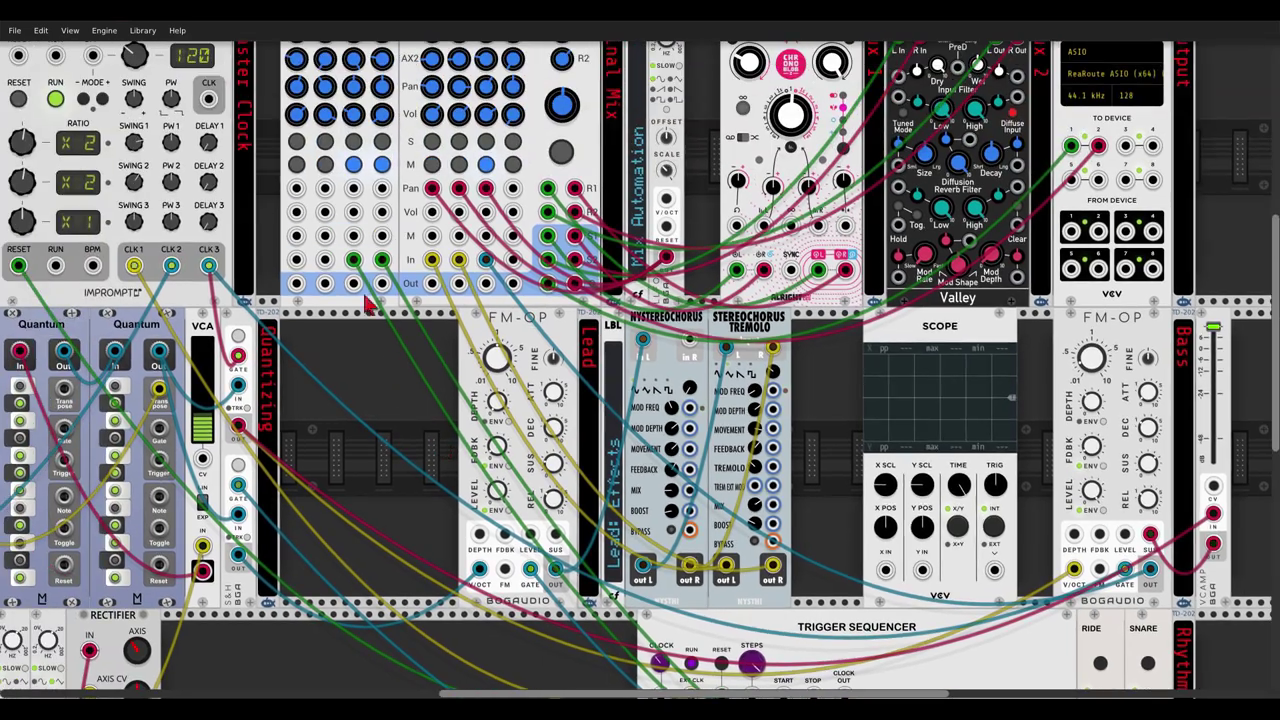
{"action": "left_click", "coordinate": [486, 164]}
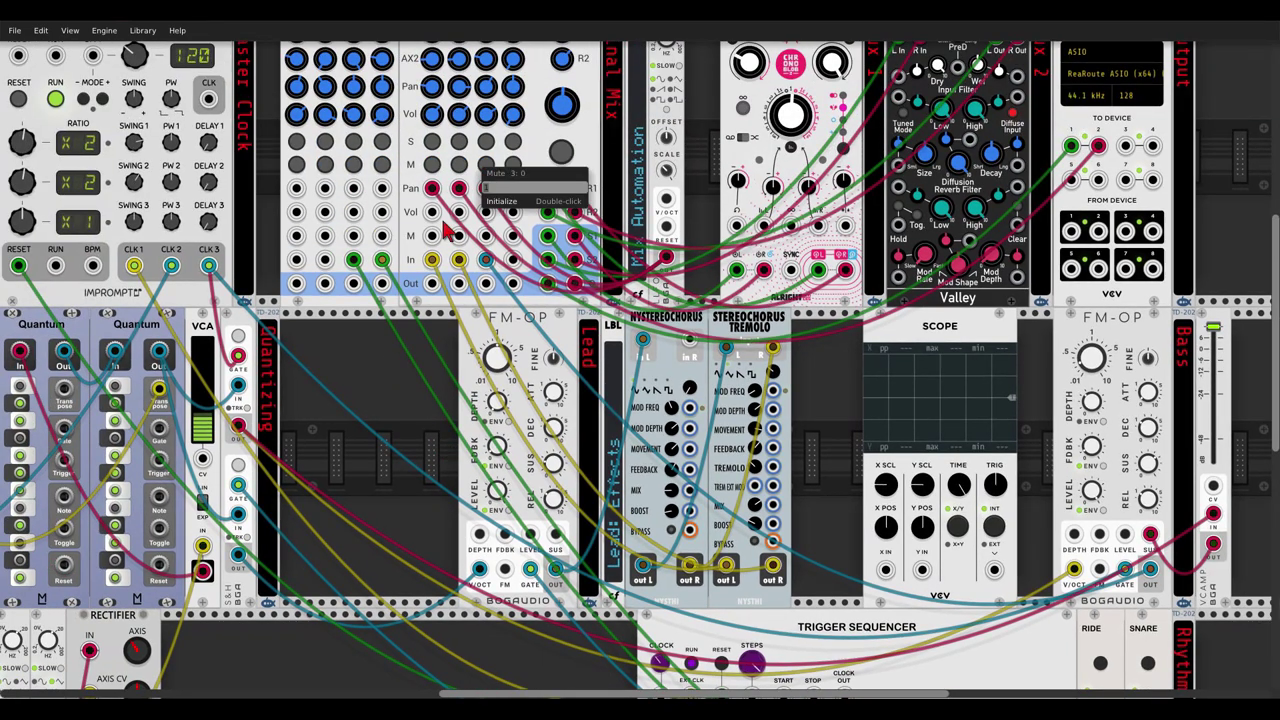
{"action": "left_click_drag", "start_coordinate": [425, 395], "coordinate": [410, 362]}
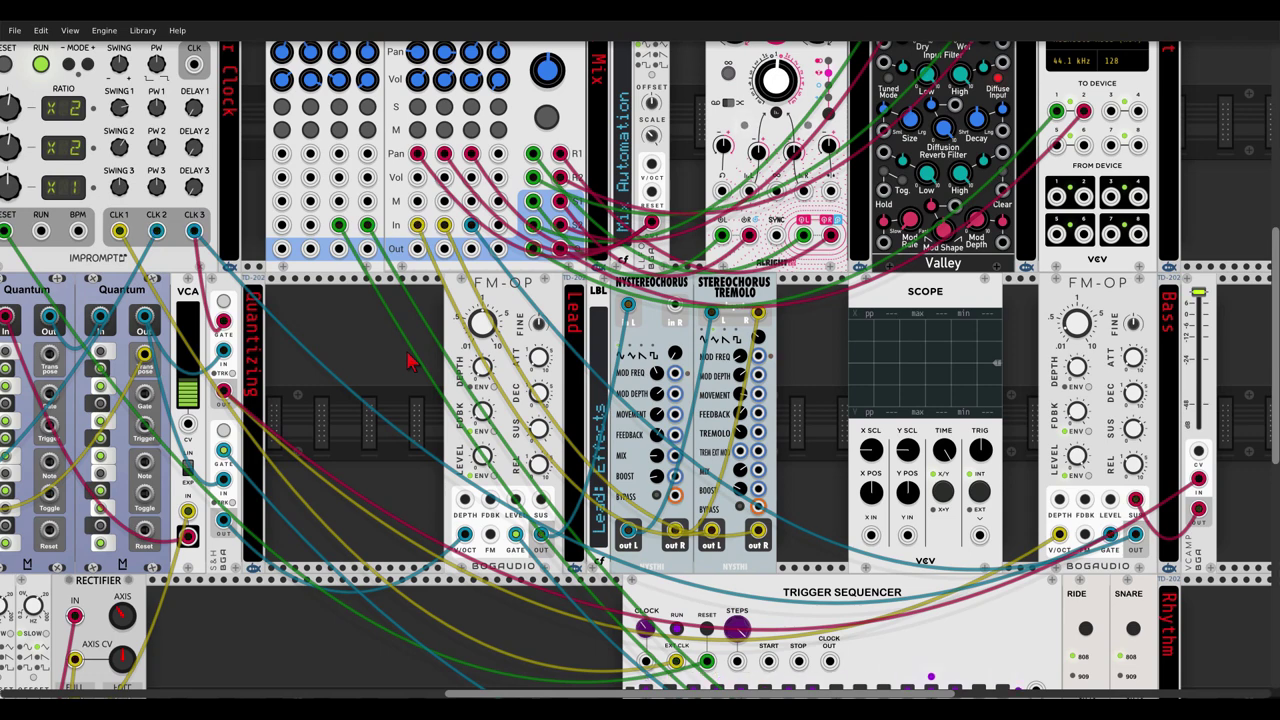
- Move the scope from beside the bass FM-OP to directly before the Twelve-Key keyboard module
{"action": "left_click_drag", "start_coordinate": [358, 378], "coordinate": [818, 302]}
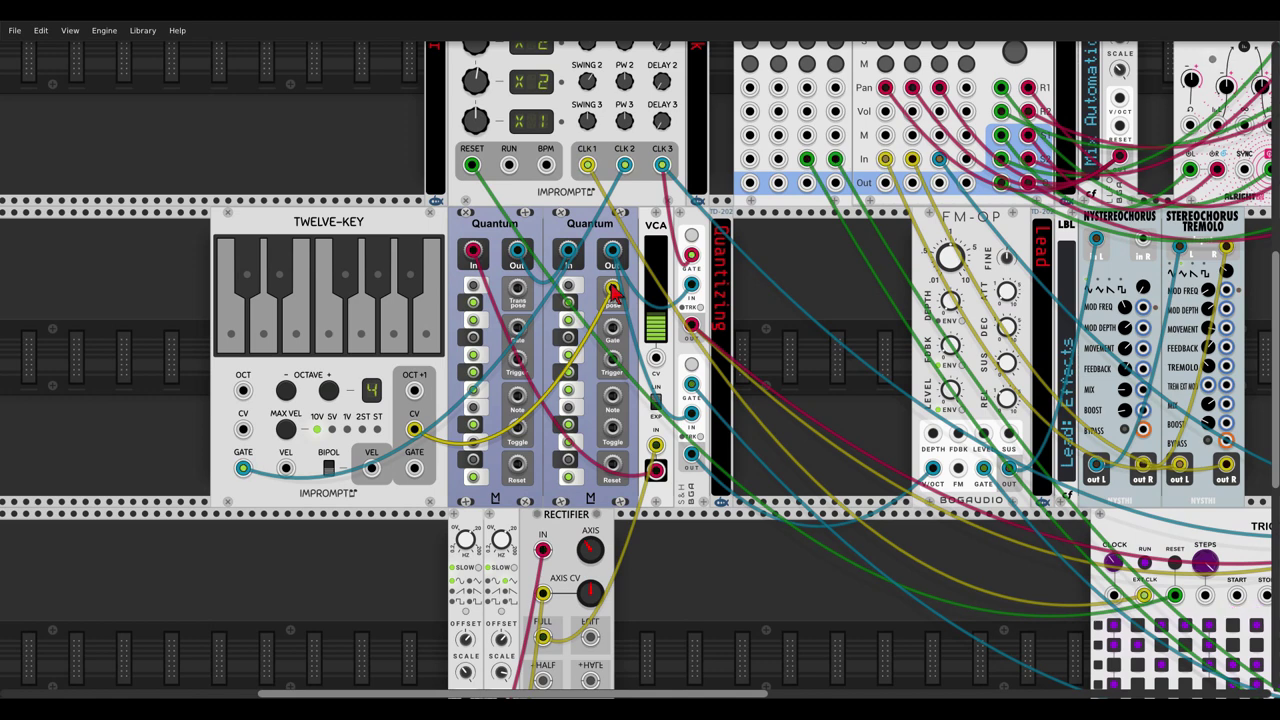
{"action": "scroll", "coordinate": [823, 354], "scroll_direction": "right", "scroll_amount": 3}
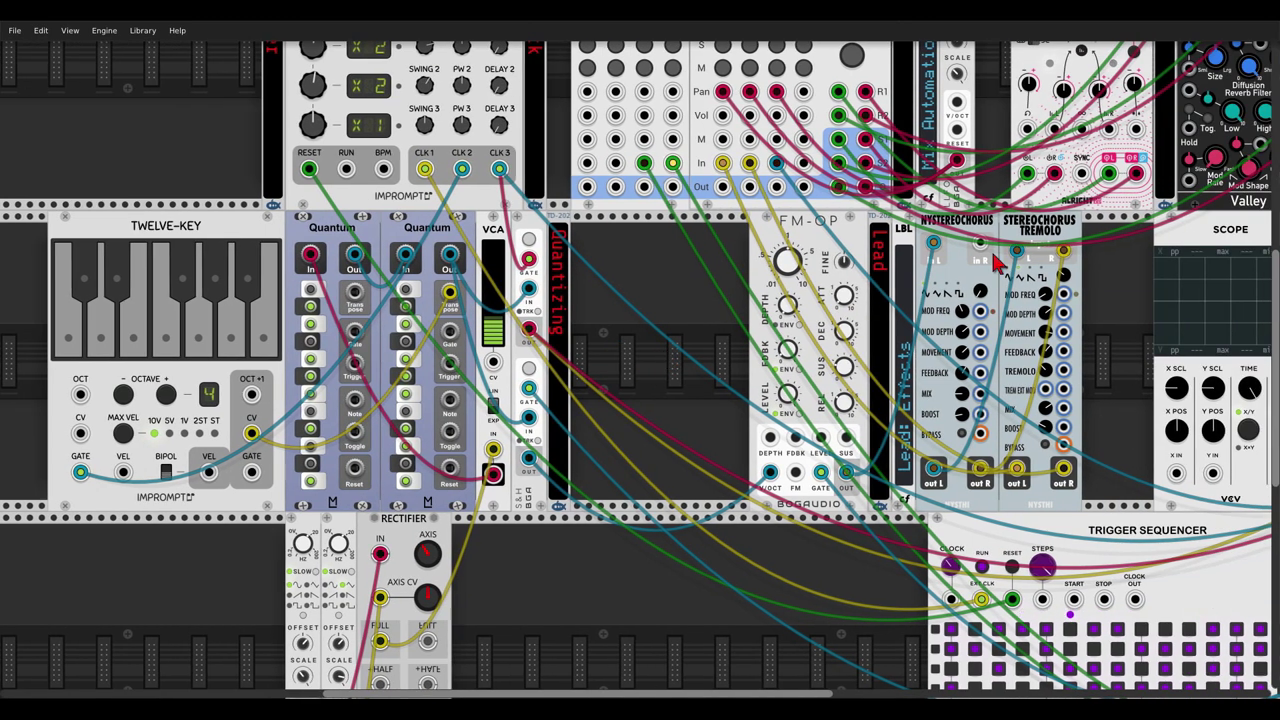
{"action": "left_click_drag", "start_coordinate": [1203, 239], "coordinate": [3, 258]}
{"action": "scroll", "coordinate": [106, 151], "scroll_direction": "left", "scroll_amount": 6}
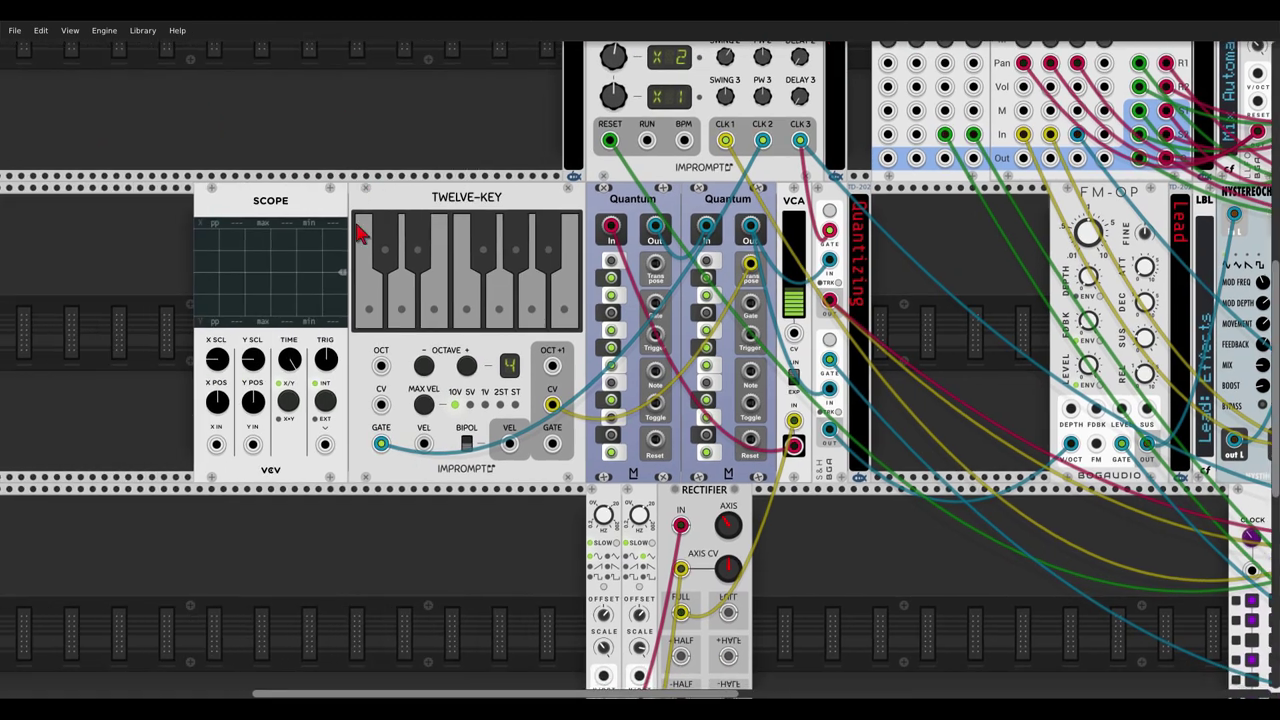
- Patch the Twelve-Key's CV output into the scope's X input and play several keys to examine the transposition voltage
{"action": "mouse_move", "coordinate": [218, 443]}
{"action": "left_mouse_down"}
{"action": "mouse_move", "coordinate": [497, 406]}
{"action": "mouse_move", "coordinate": [510, 443]}
{"action": "left_mouse_up"}
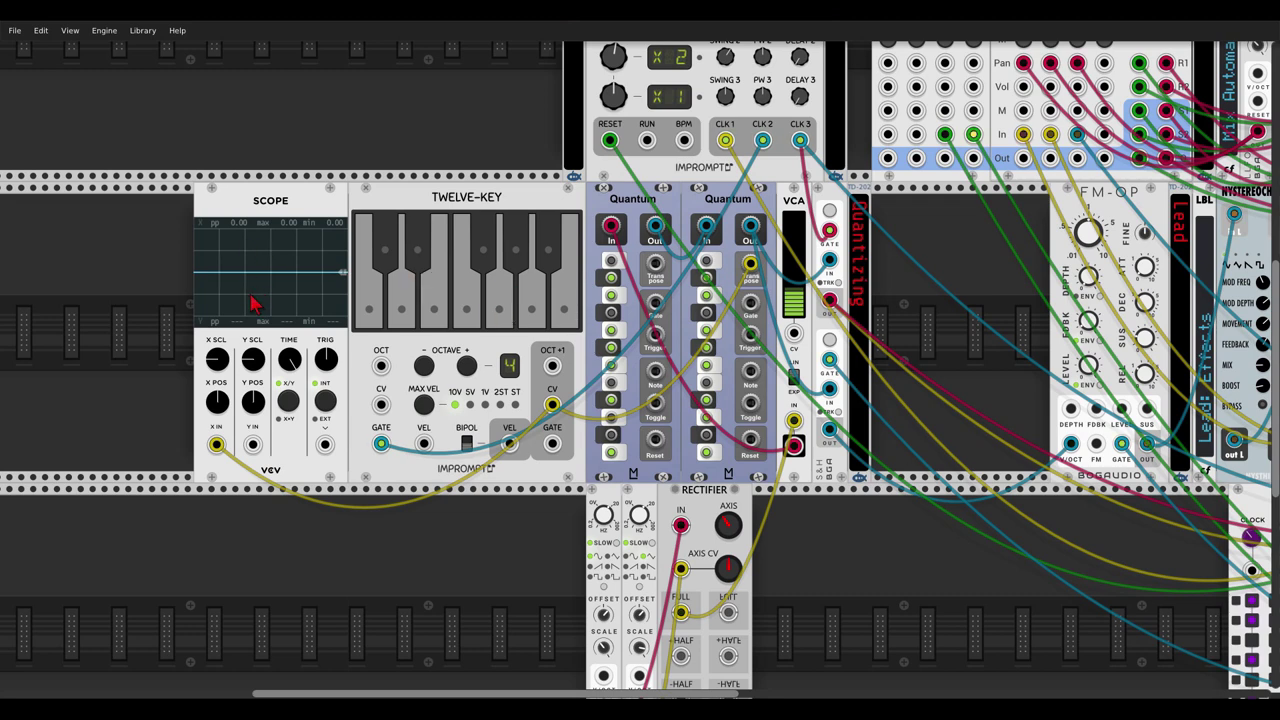
{"action": "scroll", "coordinate": [255, 300], "scroll_direction": "up", "scroll_amount": 2}
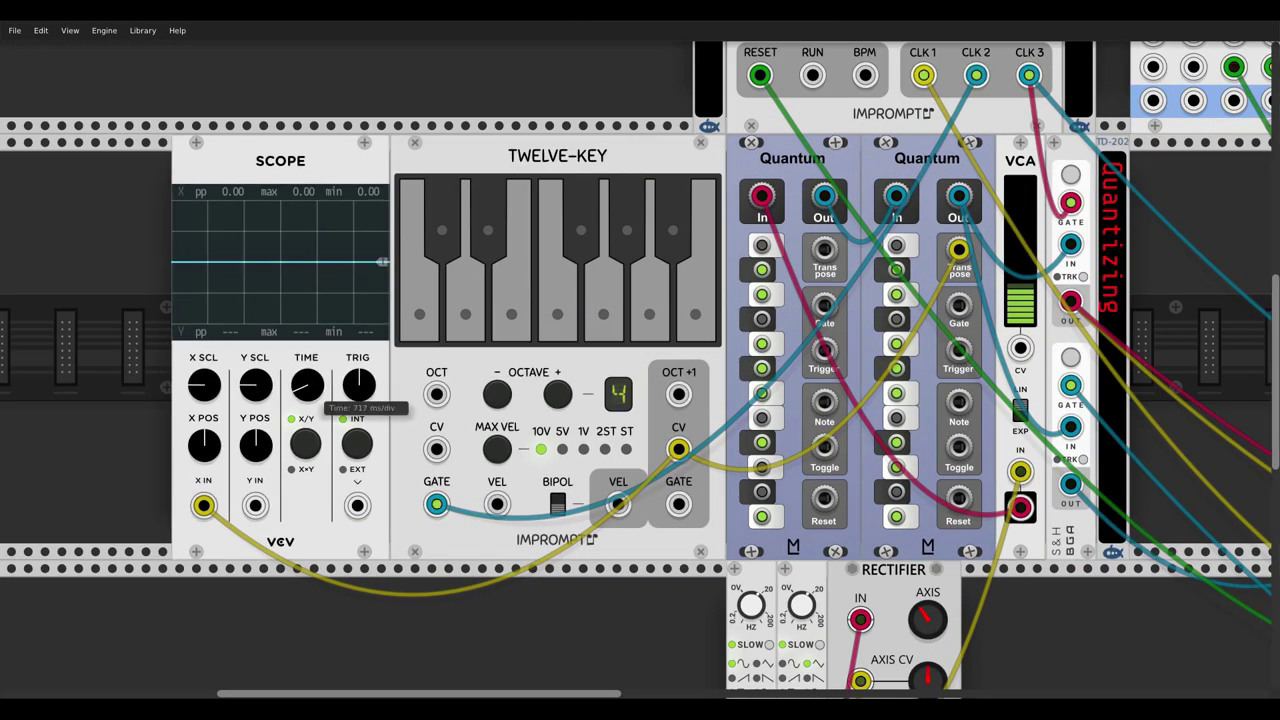
{"action": "left_click", "coordinate": [608, 325]}
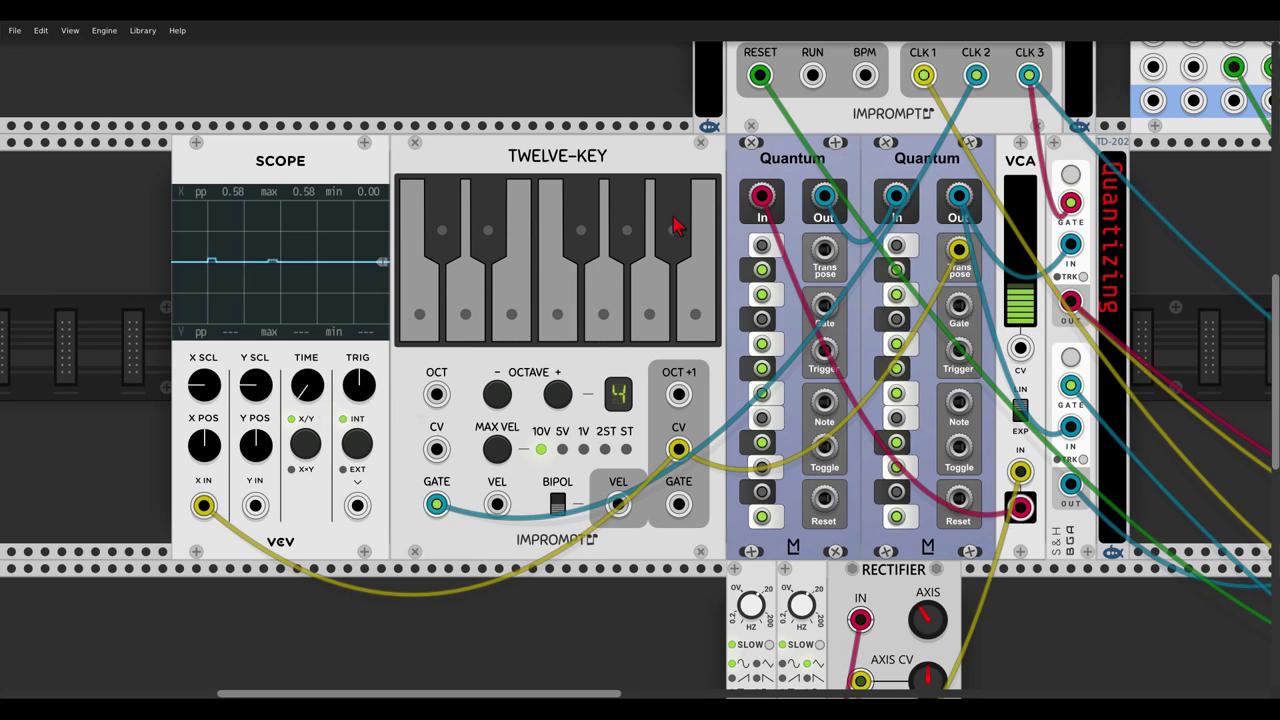
{"action": "left_click", "coordinate": [672, 222]}
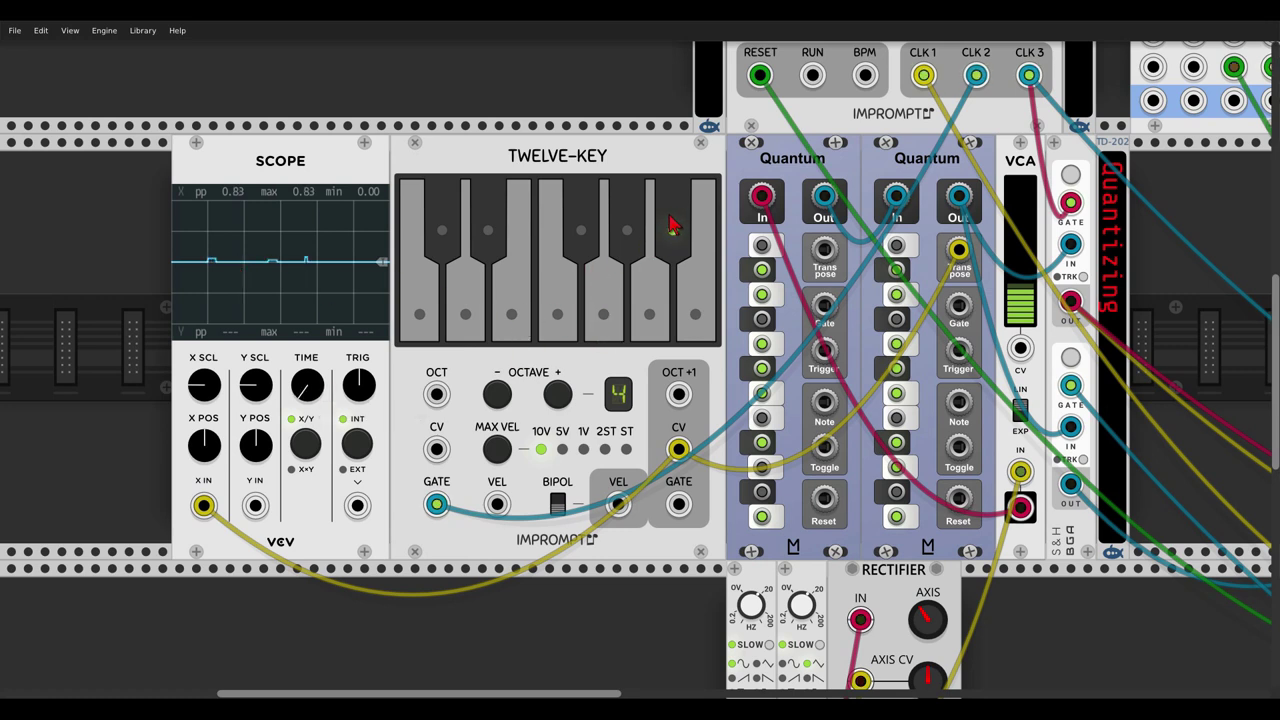
{"action": "left_click", "coordinate": [697, 315]}
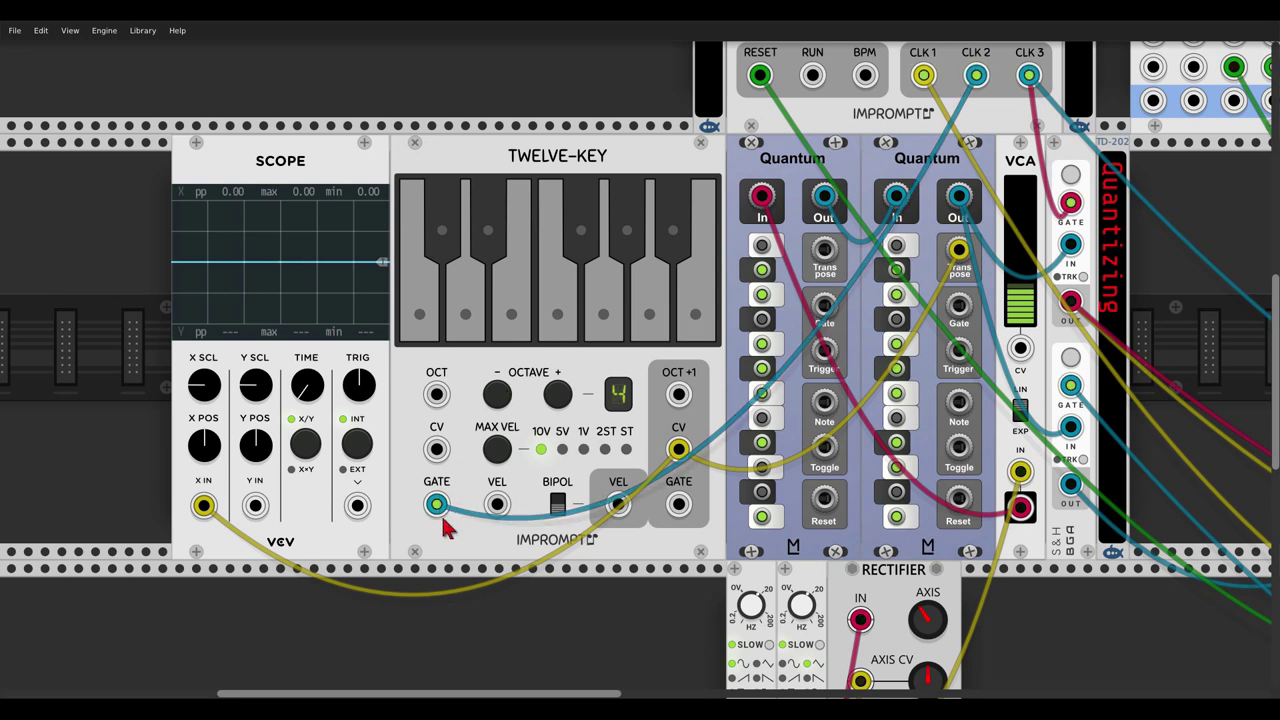
- Remove the cable running from the master clock's CLK 2 output to the Twelve-Key's gate input
{"action": "scroll", "coordinate": [522, 360], "scroll_direction": "down", "scroll_amount": 2}
{"action": "left_click_drag", "start_coordinate": [599, 145], "coordinate": [505, 181]}
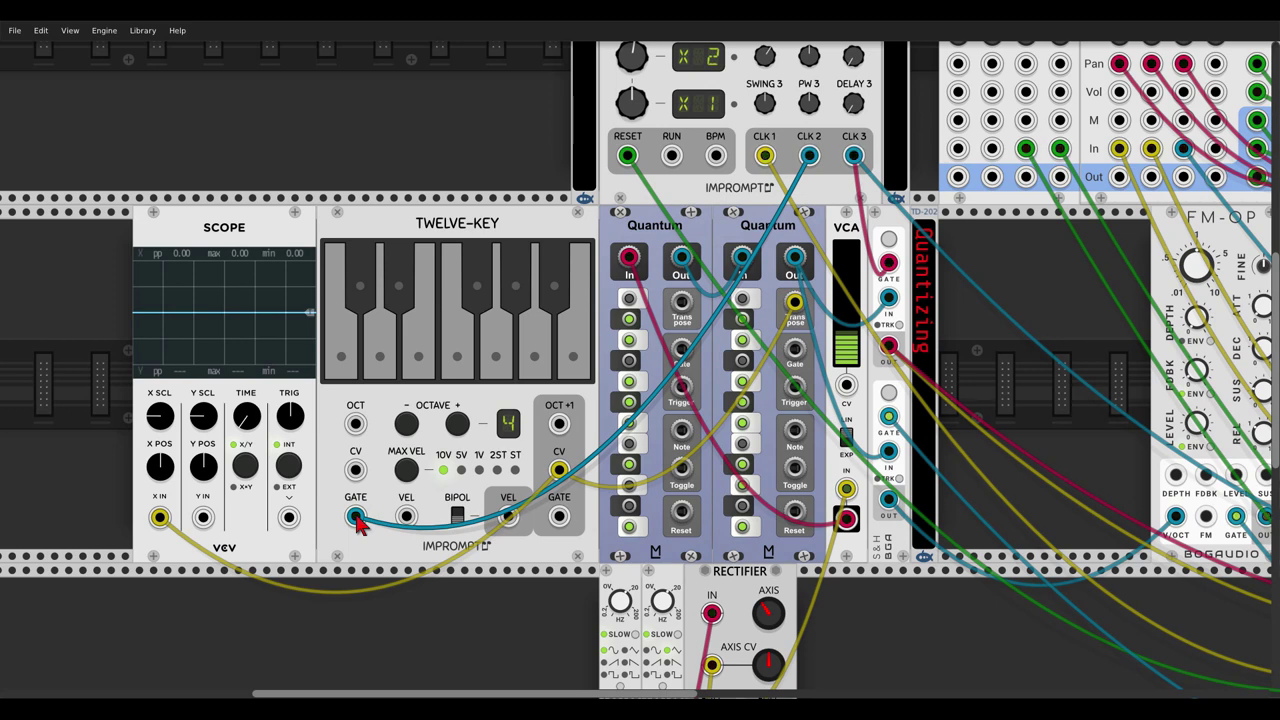
{"action": "key", "text": "Delete"}
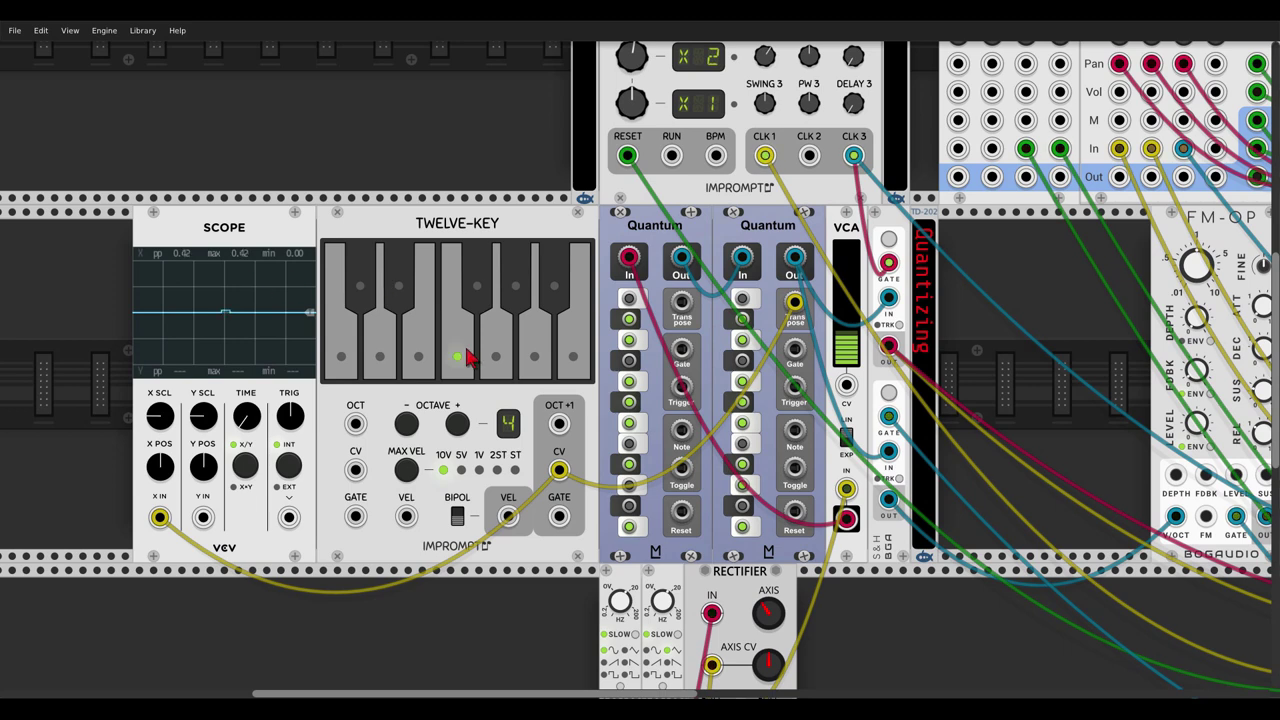
- Play several Twelve-Key notes to examine the held CV without the clock gate, and disconnect the scope's X input
{"action": "left_click", "coordinate": [468, 358]}
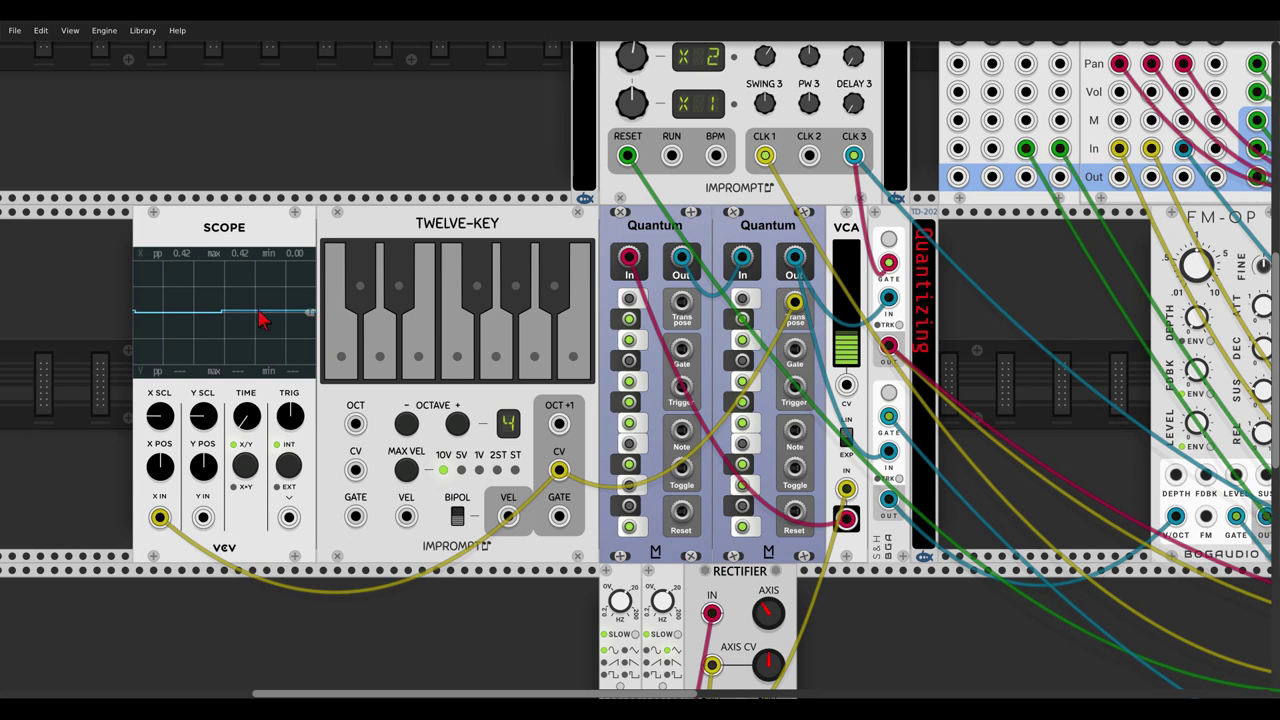
{"action": "left_click", "coordinate": [560, 297]}
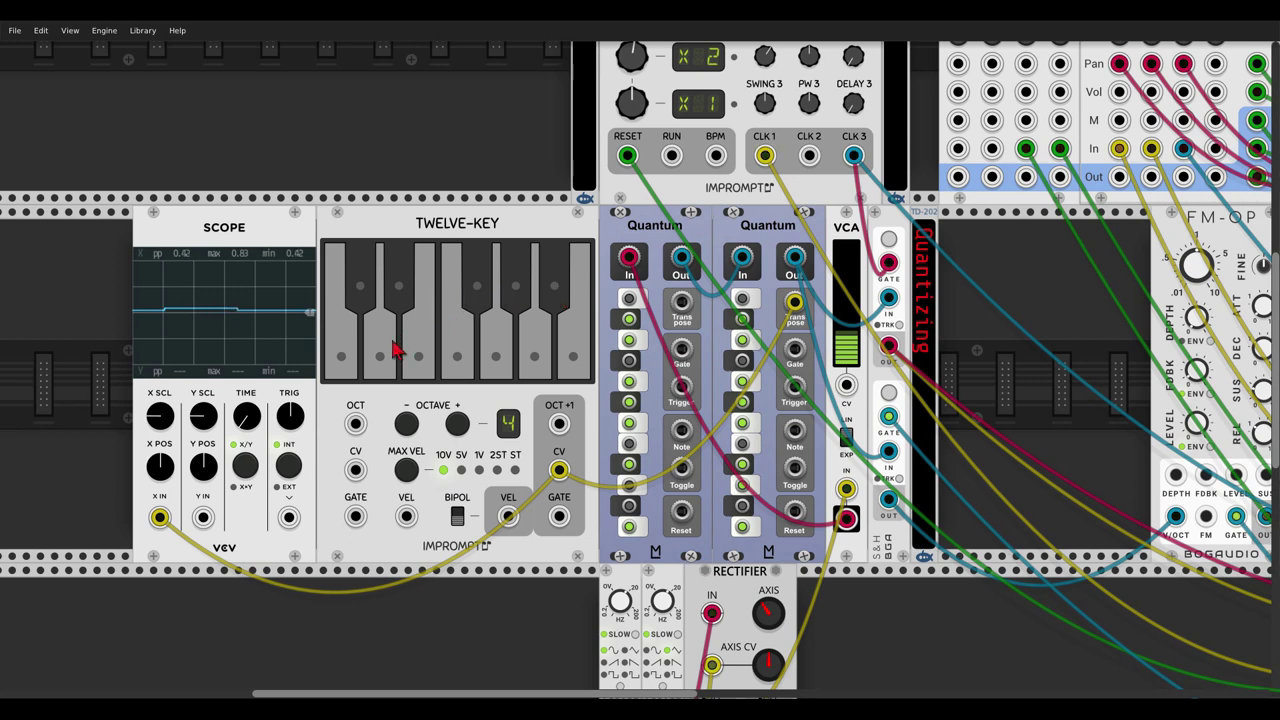
{"action": "left_click", "coordinate": [385, 360]}
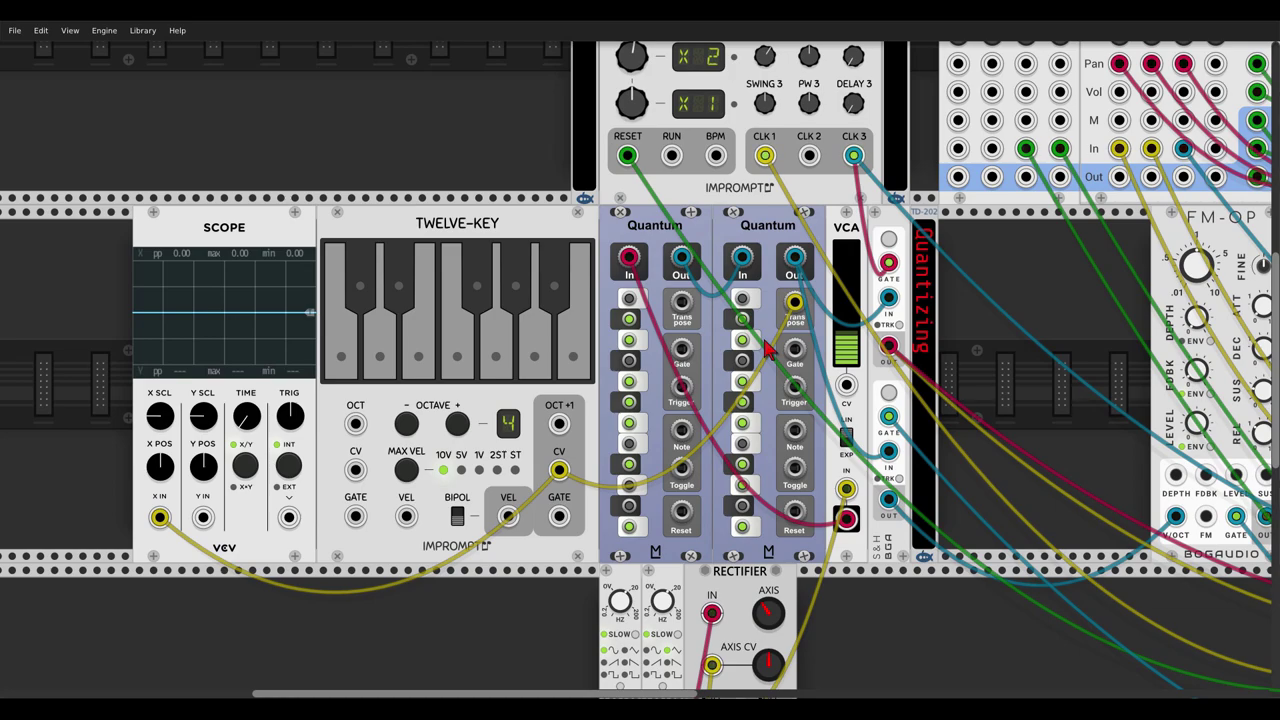
{"action": "left_click_drag", "start_coordinate": [155, 520], "coordinate": [165, 527]}
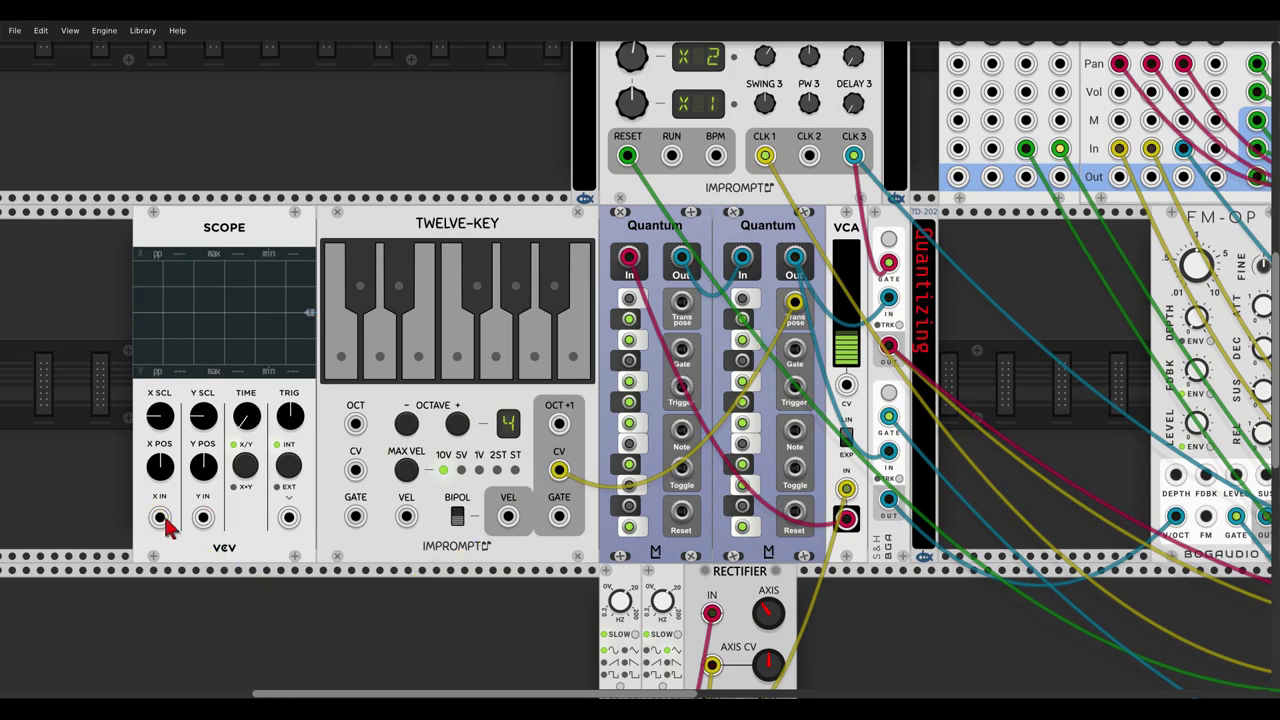
- Turn down the dry level on the Plateau reverb
{"action": "left_click_drag", "start_coordinate": [1011, 272], "coordinate": [528, 398]}
{"action": "left_click_drag", "start_coordinate": [190, 515], "coordinate": [212, 500]}
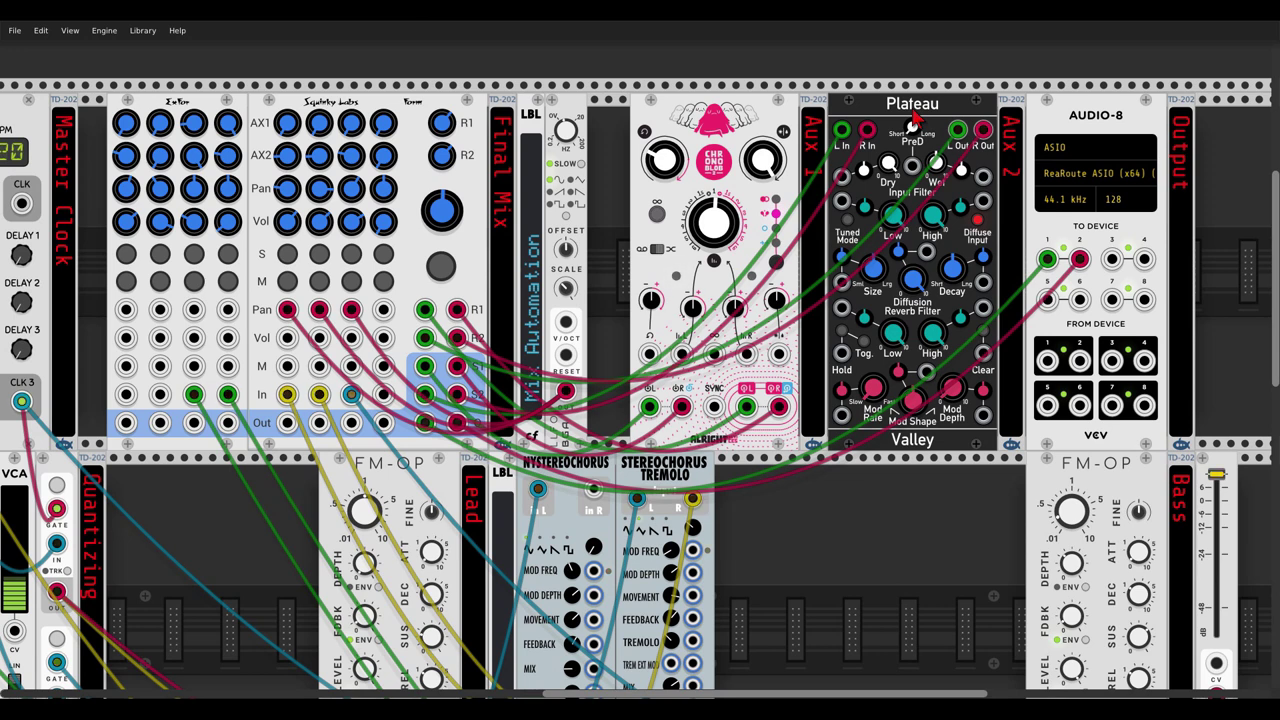
{"action": "mouse_move", "coordinate": [894, 178]}
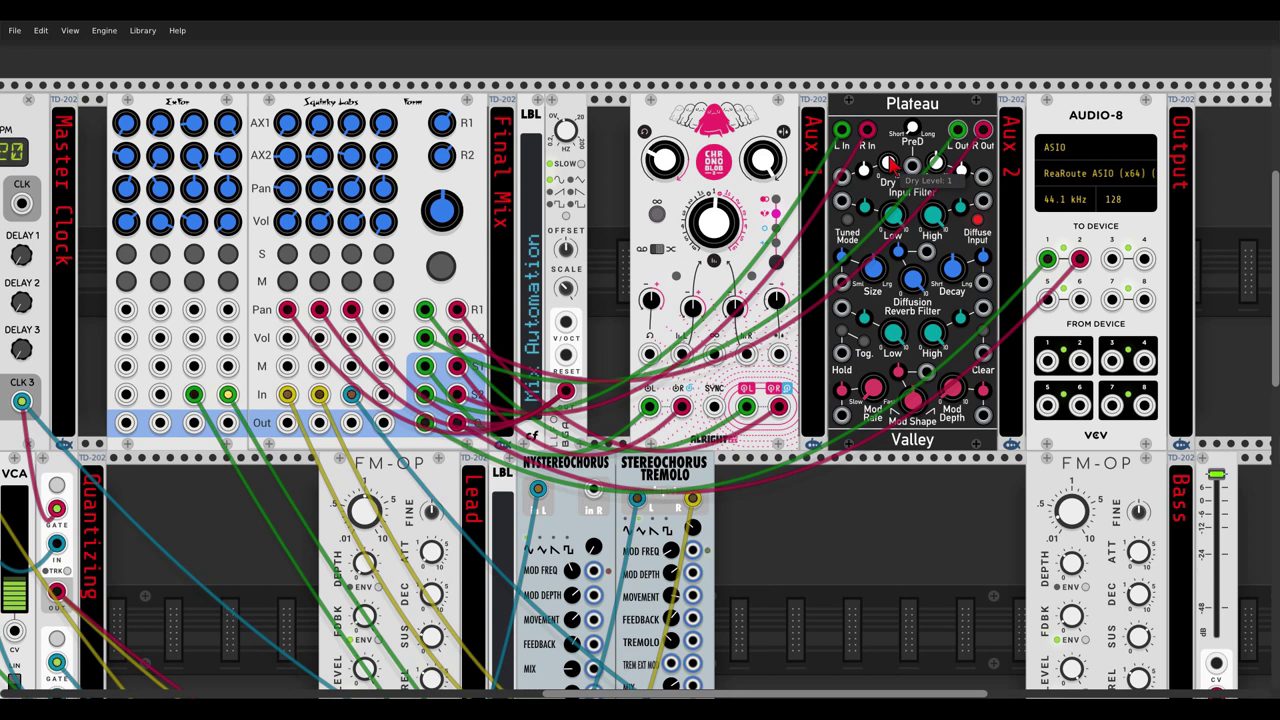
{"action": "left_click_drag", "start_coordinate": [888, 163], "coordinate": [888, 186]}
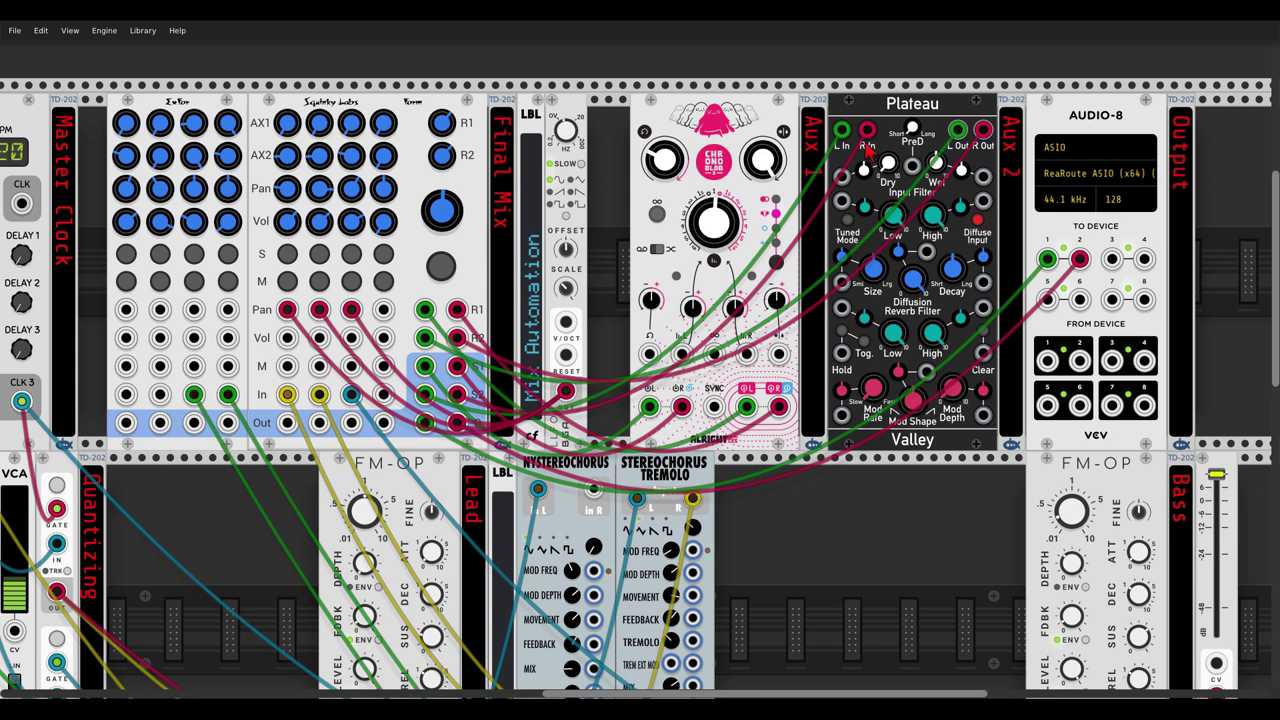
- Check the Plateau reverb's modulation depth, input low cut and decay settings, and slightly adjust its pre-delay
{"action": "mouse_move", "coordinate": [962, 398]}
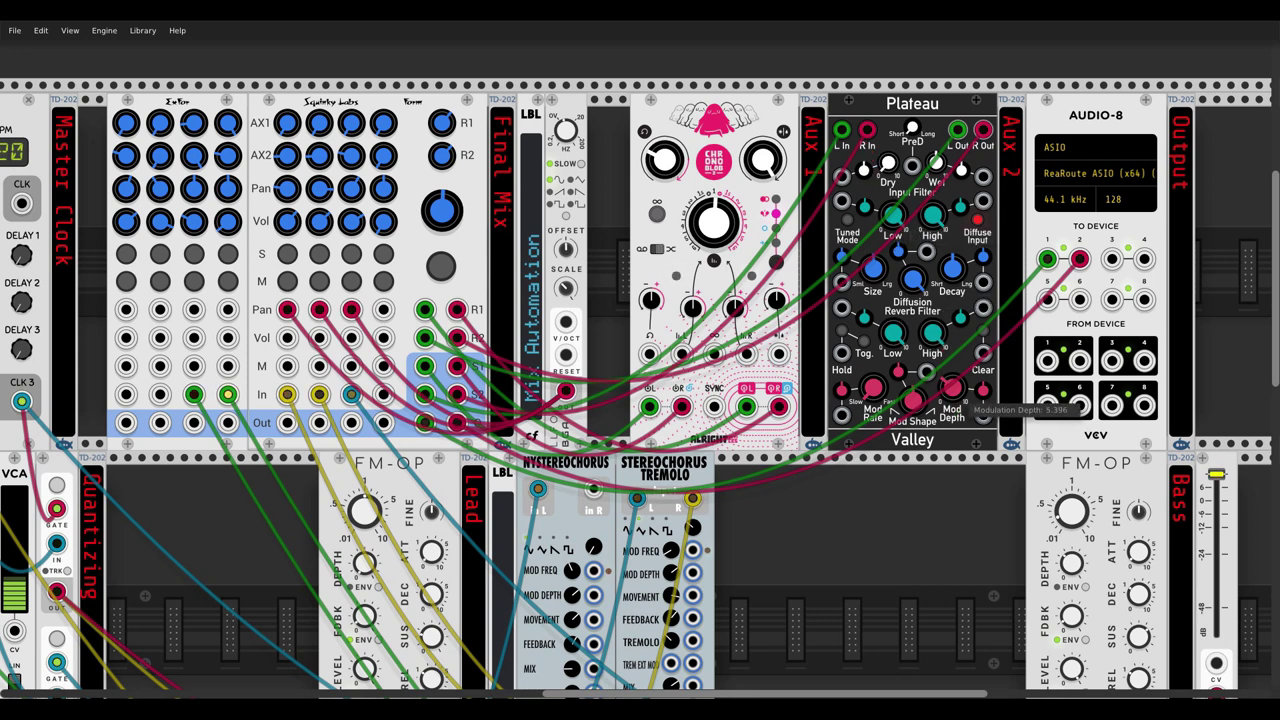
{"action": "mouse_move", "coordinate": [906, 344]}
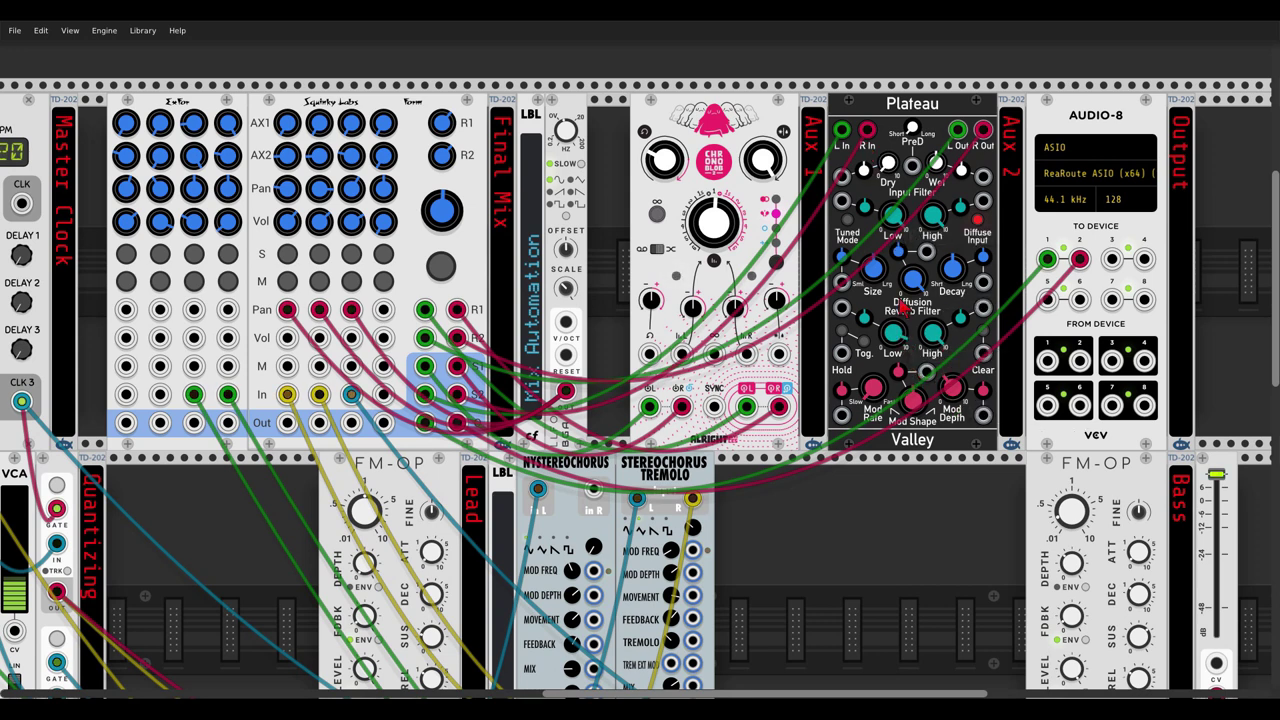
{"action": "mouse_move", "coordinate": [900, 222]}
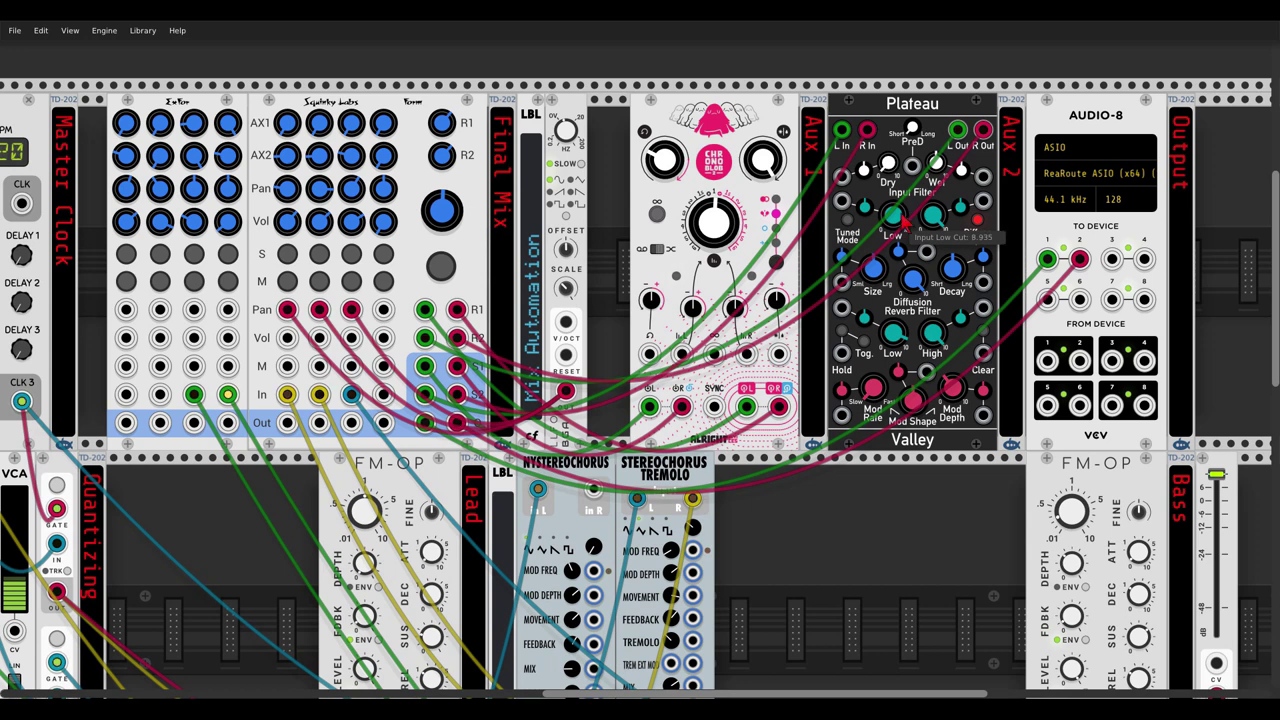
{"action": "mouse_move", "coordinate": [960, 270]}
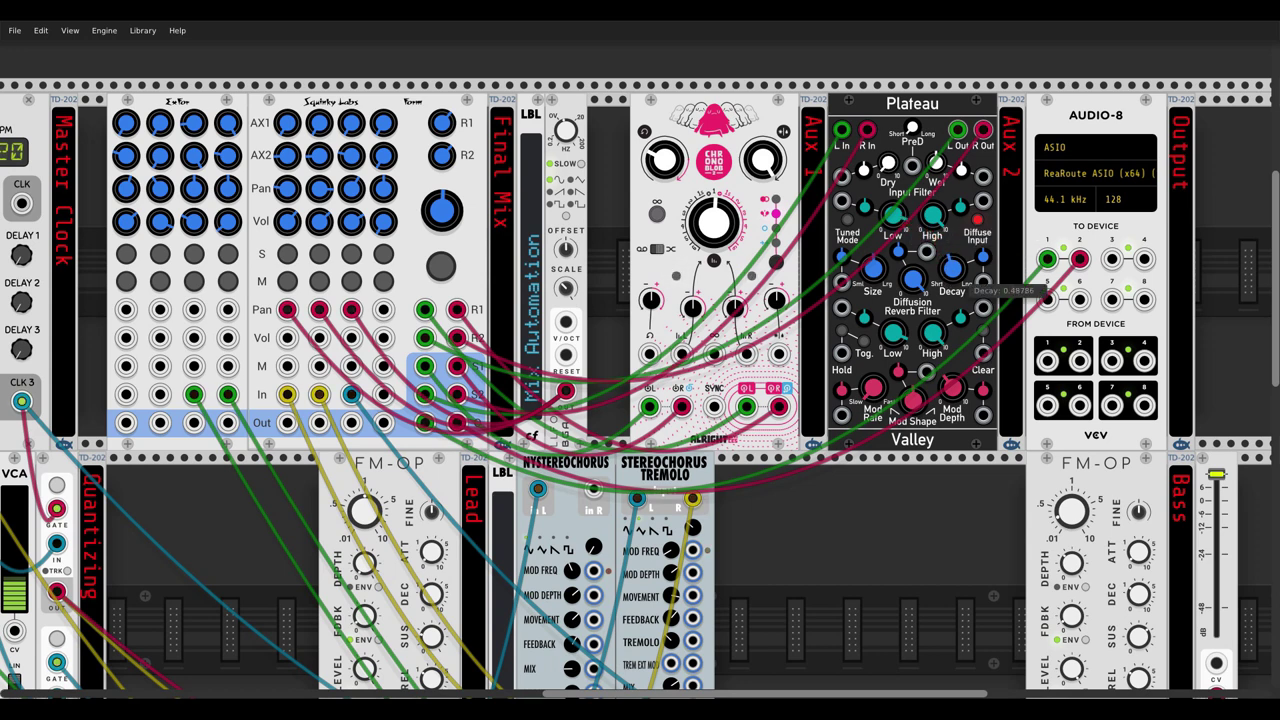
{"action": "left_click_drag", "start_coordinate": [912, 130], "coordinate": [912, 124]}
- Mute channels 1, 2 and 3 on the final mixer to isolate the drum channels, and check their aux sends
{"action": "left_click_drag", "start_coordinate": [615, 226], "coordinate": [783, 179]}
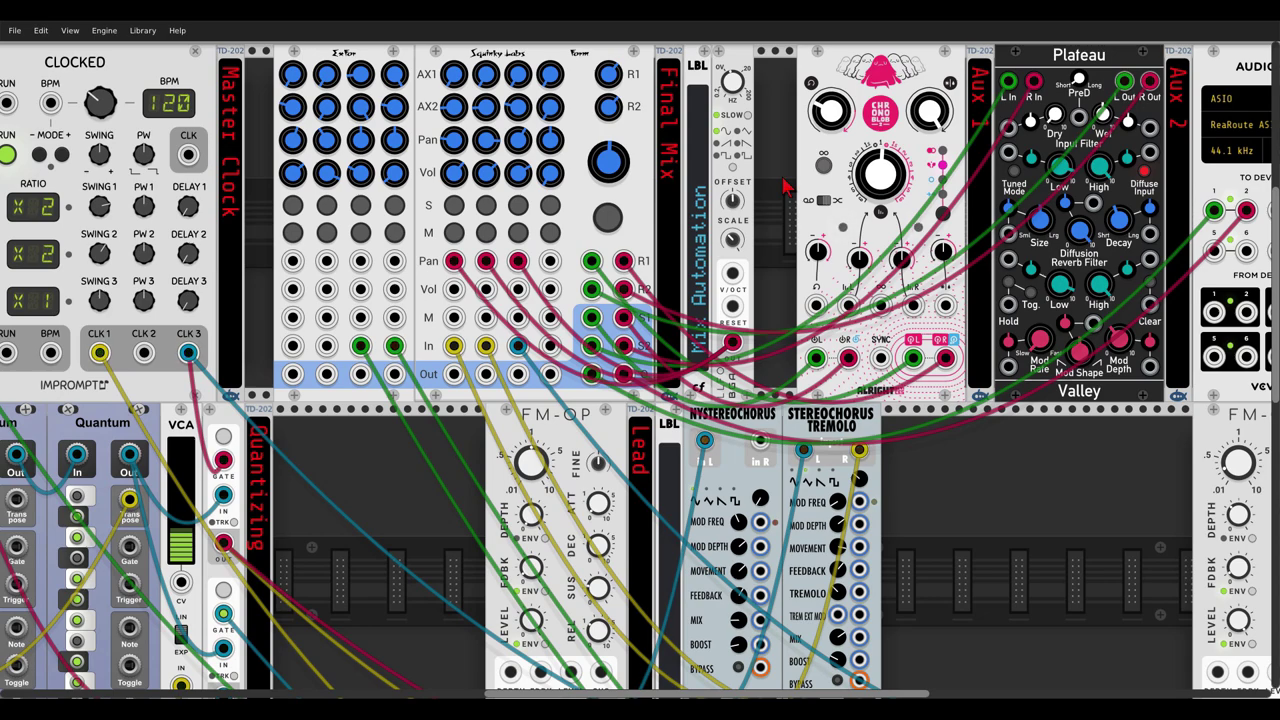
{"action": "left_click_drag", "start_coordinate": [980, 447], "coordinate": [600, 82]}
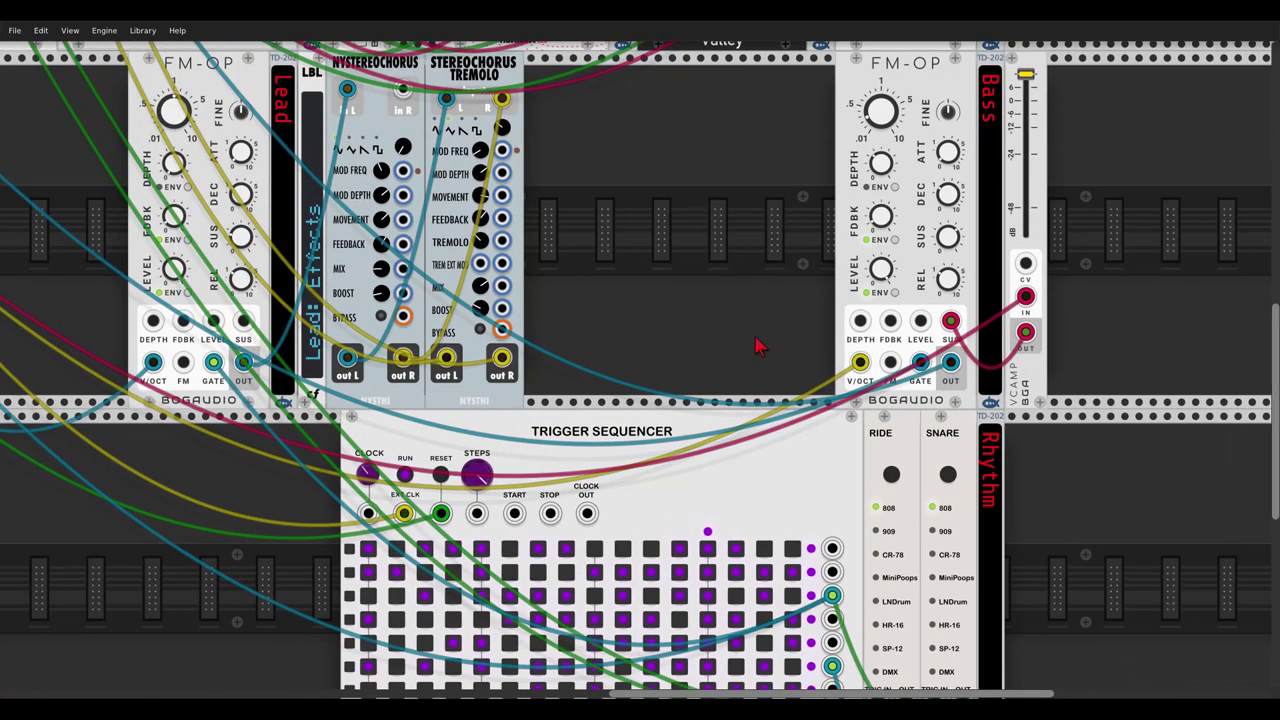
{"action": "left_click_drag", "start_coordinate": [755, 337], "coordinate": [690, 150]}
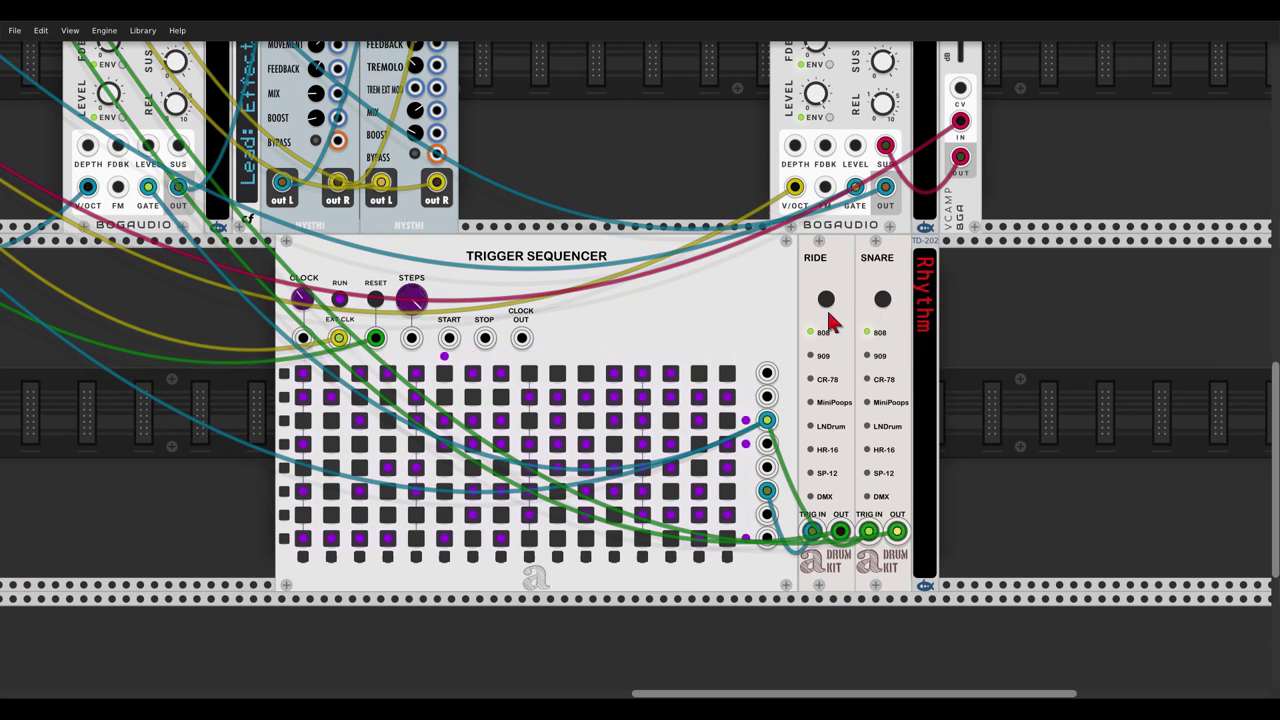
{"action": "left_click_drag", "start_coordinate": [521, 93], "coordinate": [1011, 492]}
{"action": "left_click_drag", "start_coordinate": [474, 311], "coordinate": [507, 413]}
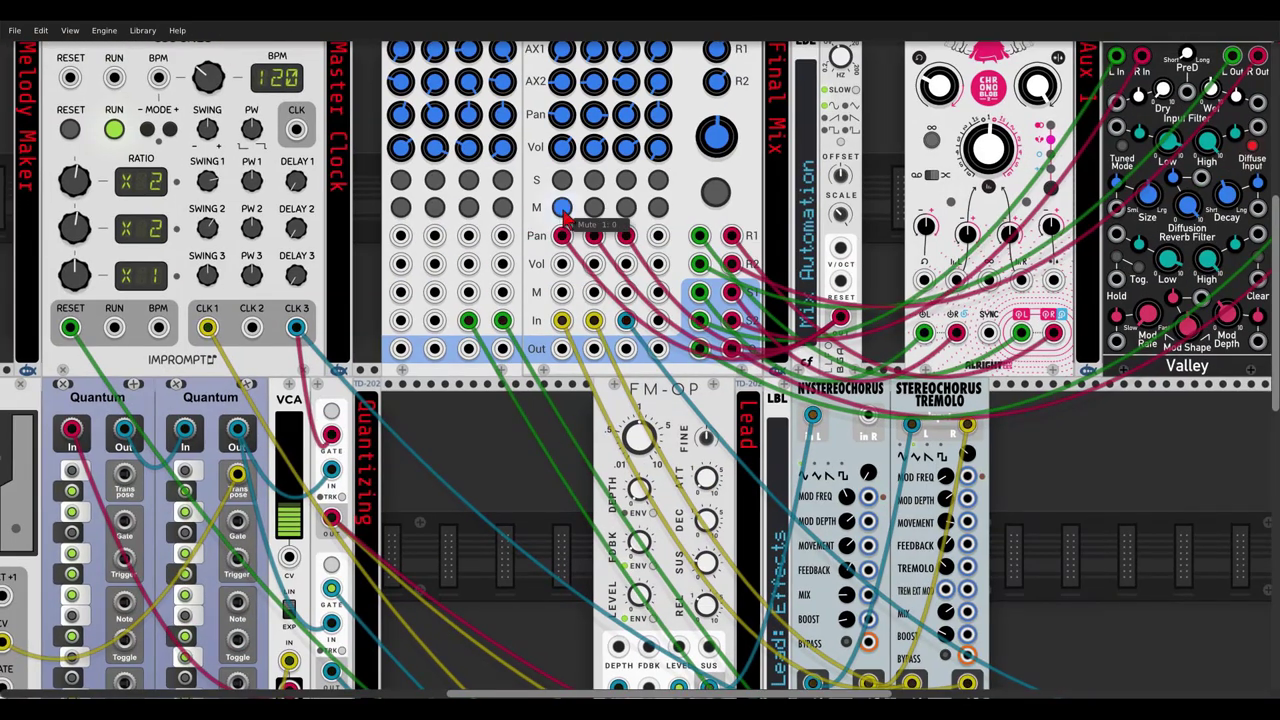
{"action": "scroll", "coordinate": [526, 406], "scroll_direction": "up", "scroll_amount": 3}
{"action": "scroll", "coordinate": [526, 406], "scroll_direction": "left", "scroll_amount": 1}
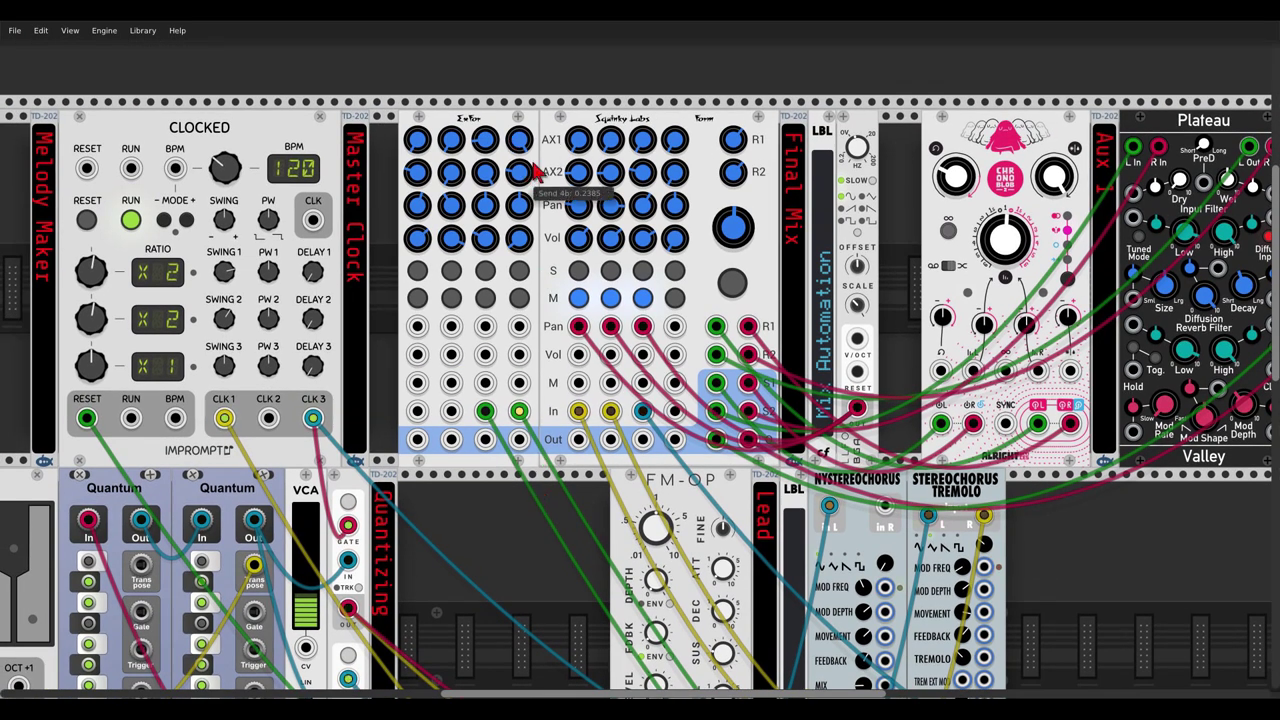
{"action": "mouse_move", "coordinate": [487, 162]}
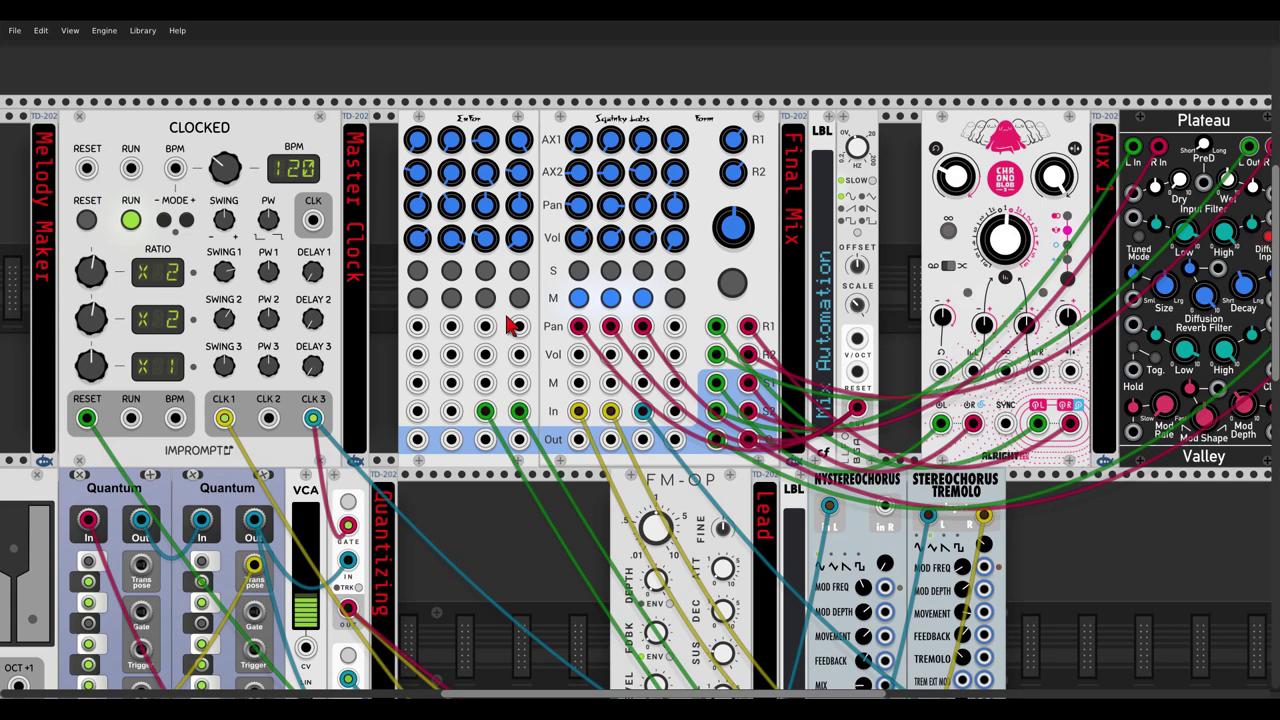
- Unmute channels 1, 2 and 3 on the final mixer
{"action": "scroll", "coordinate": [507, 326], "scroll_direction": "down", "scroll_amount": 8}
{"action": "scroll", "coordinate": [507, 326], "scroll_direction": "right", "scroll_amount": 10}
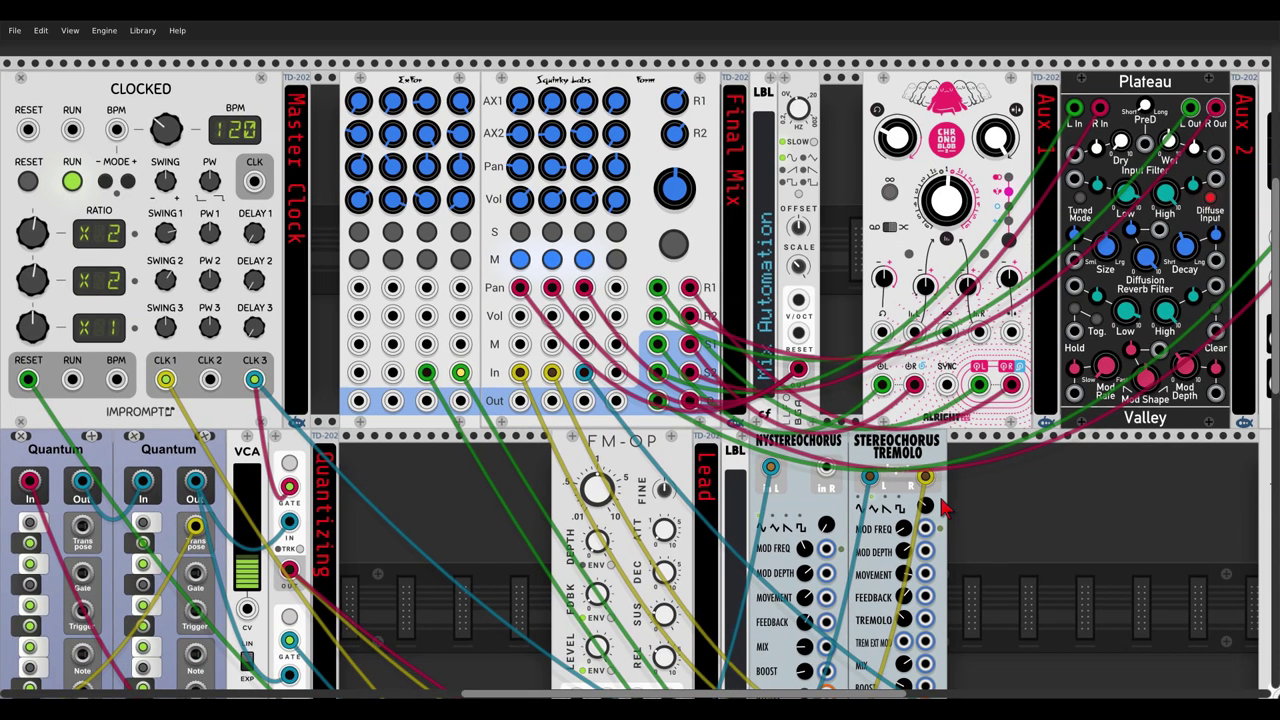
{"action": "scroll", "coordinate": [727, 383], "scroll_direction": "down", "scroll_amount": 4}
{"action": "scroll", "coordinate": [727, 383], "scroll_direction": "right", "scroll_amount": 1}
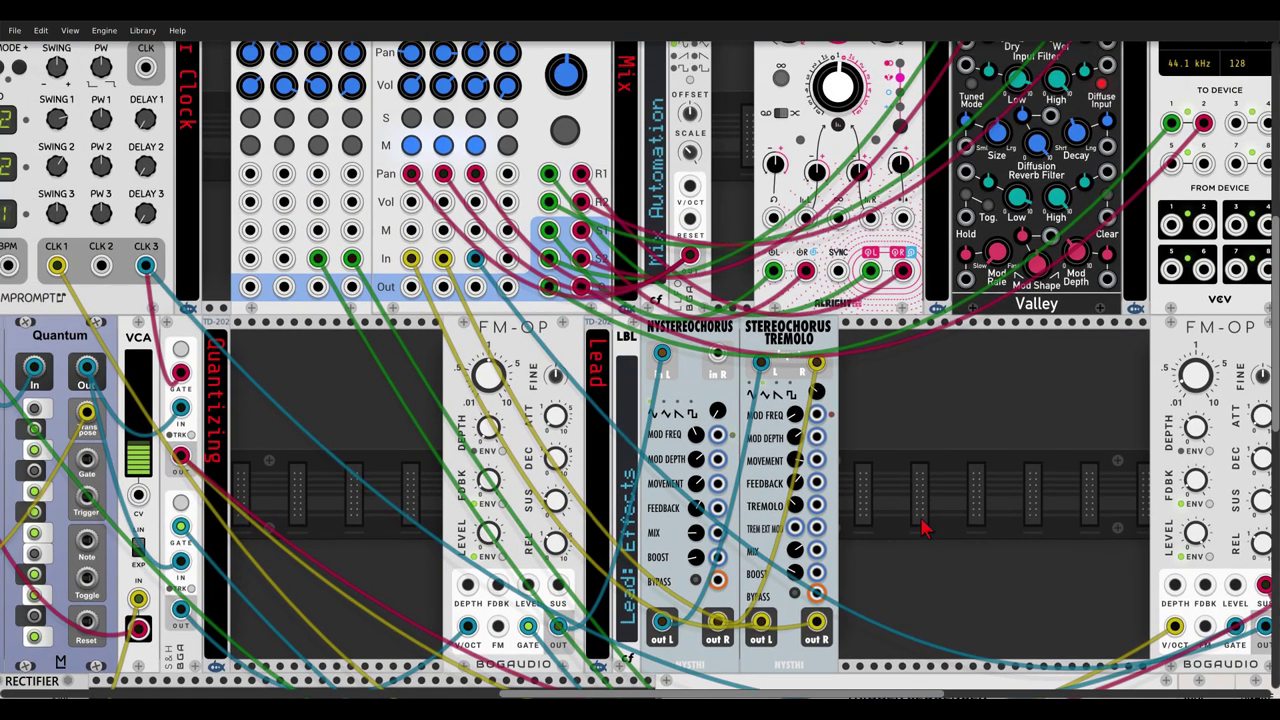
{"action": "left_click", "coordinate": [443, 146]}
{"action": "left_click", "coordinate": [475, 146]}
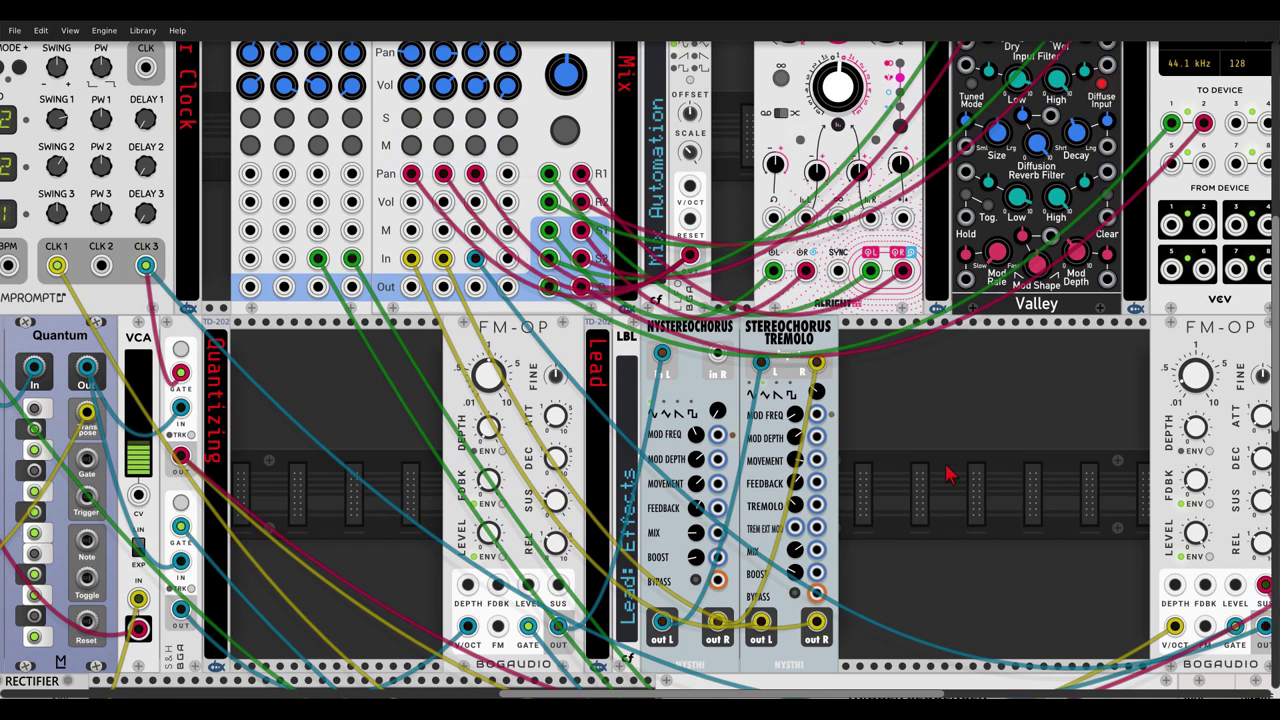
- Search the module library for "dual" and add a Befaco Dual Atenuverter beside the Quantizing label
{"action": "scroll", "coordinate": [963, 473], "scroll_direction": "down", "scroll_amount": 1}
{"action": "left_click_drag", "start_coordinate": [996, 494], "coordinate": [983, 447]}
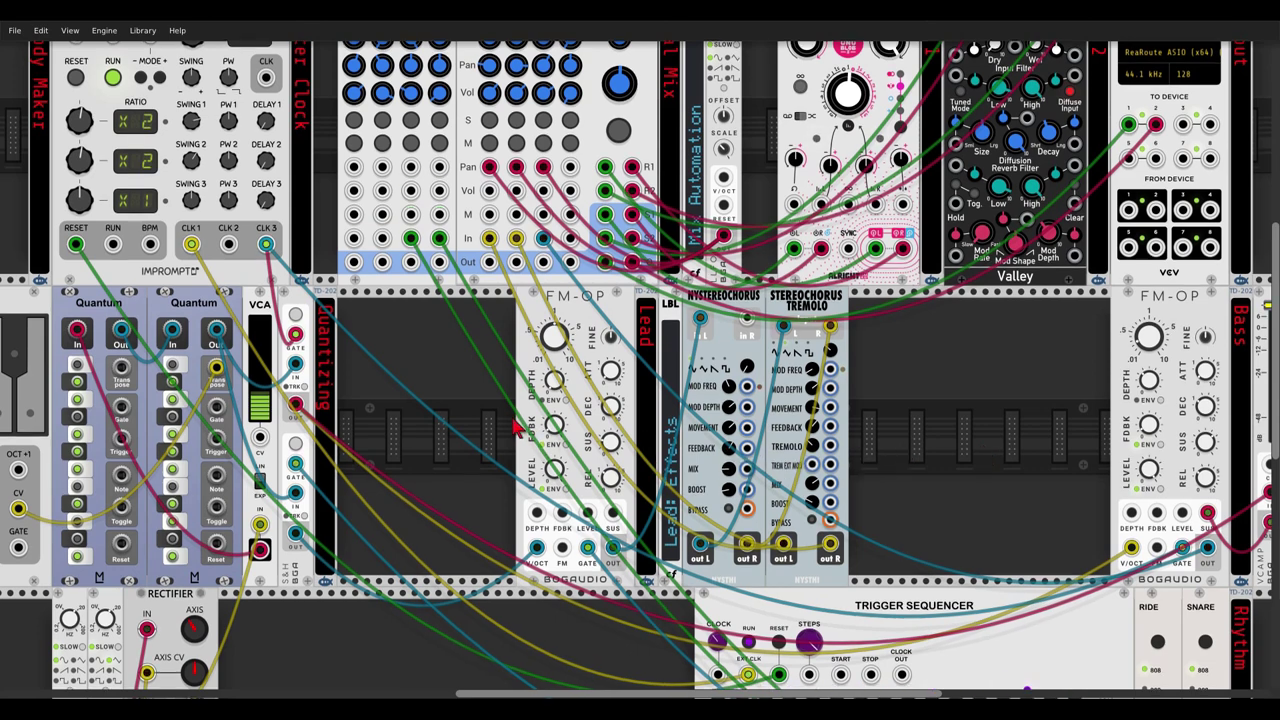
{"action": "left_click_drag", "start_coordinate": [515, 423], "coordinate": [777, 382]}
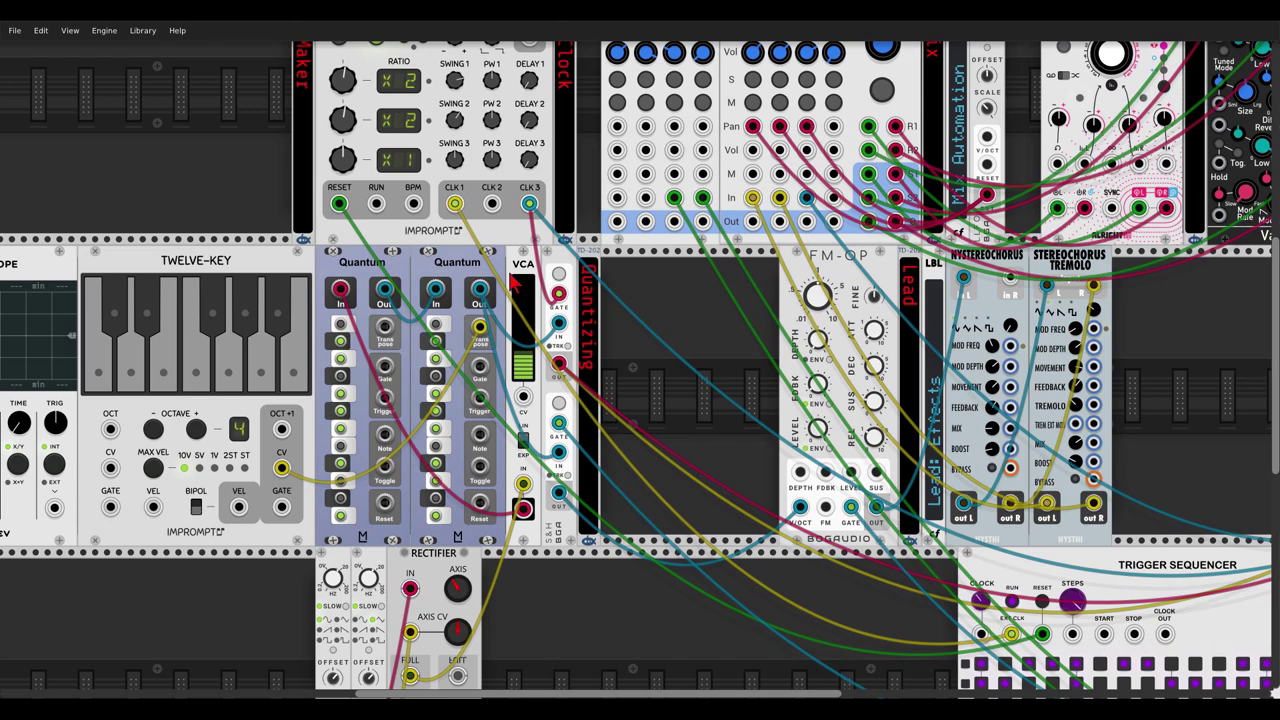
{"action": "right_click", "coordinate": [680, 345]}
{"action": "type", "text": "dual"}
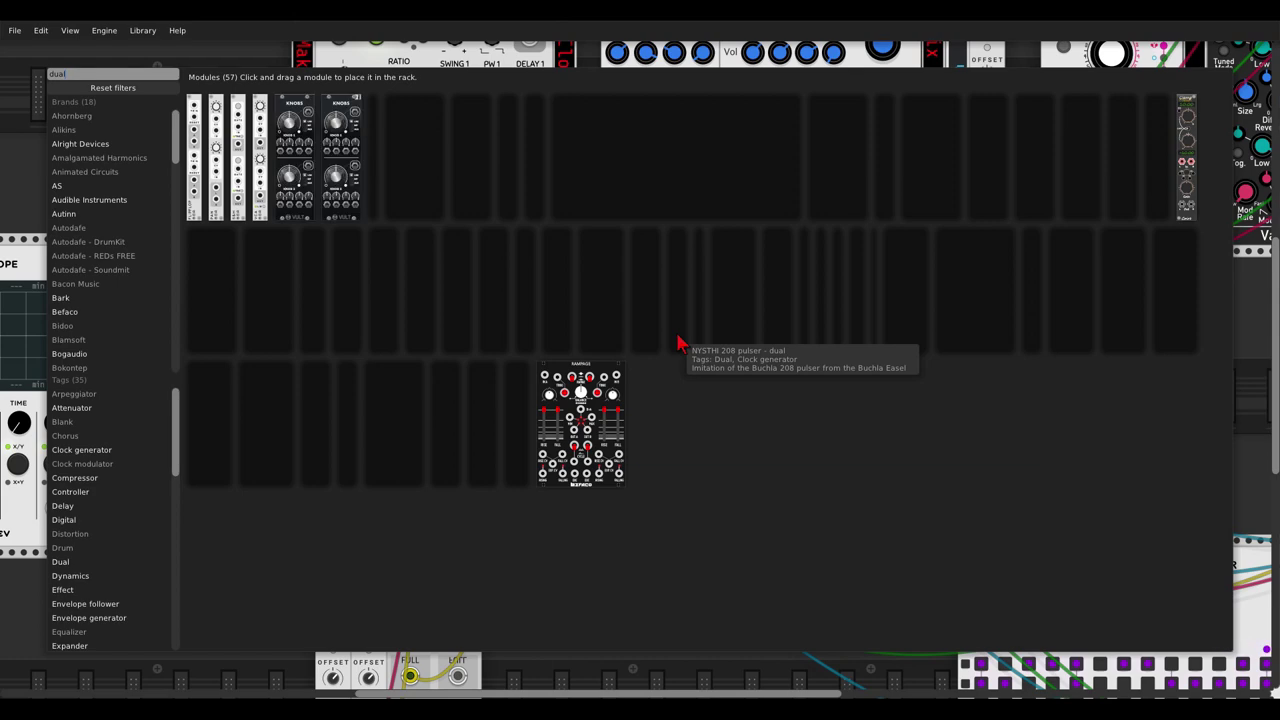
{"action": "left_click", "coordinate": [518, 400]}
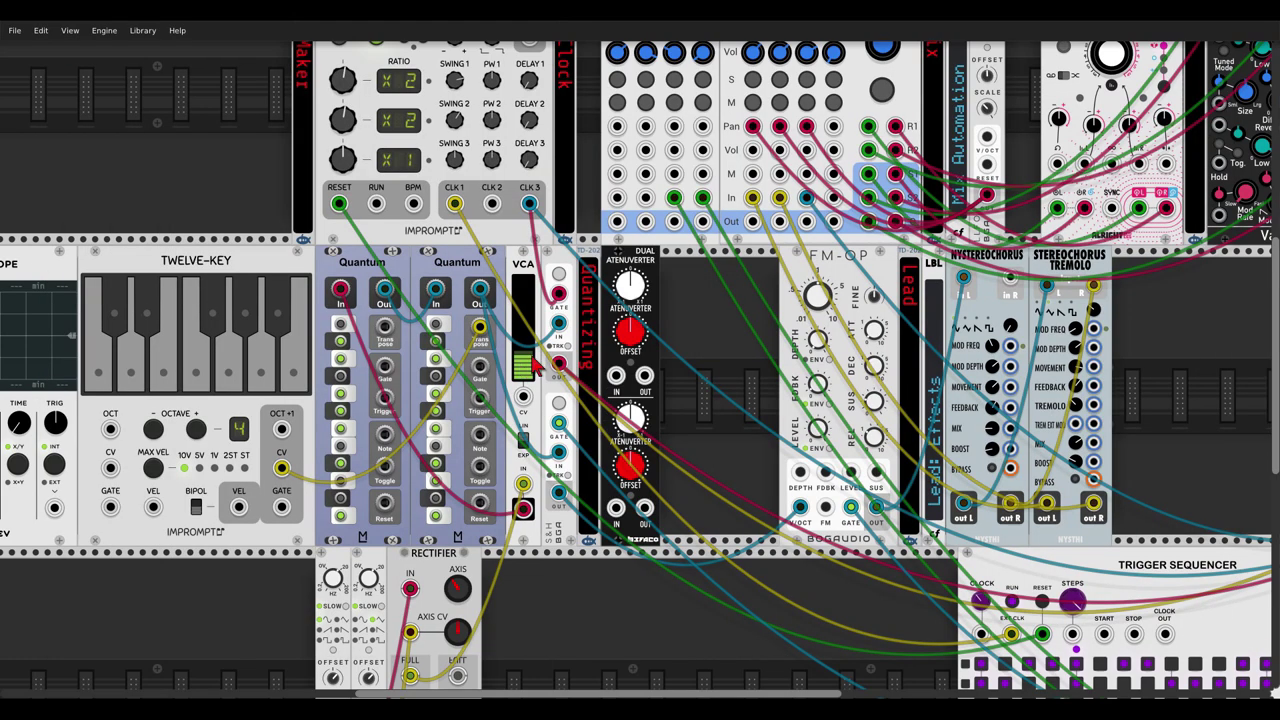
{"action": "scroll", "coordinate": [575, 440], "scroll_direction": "up", "scroll_amount": 2}
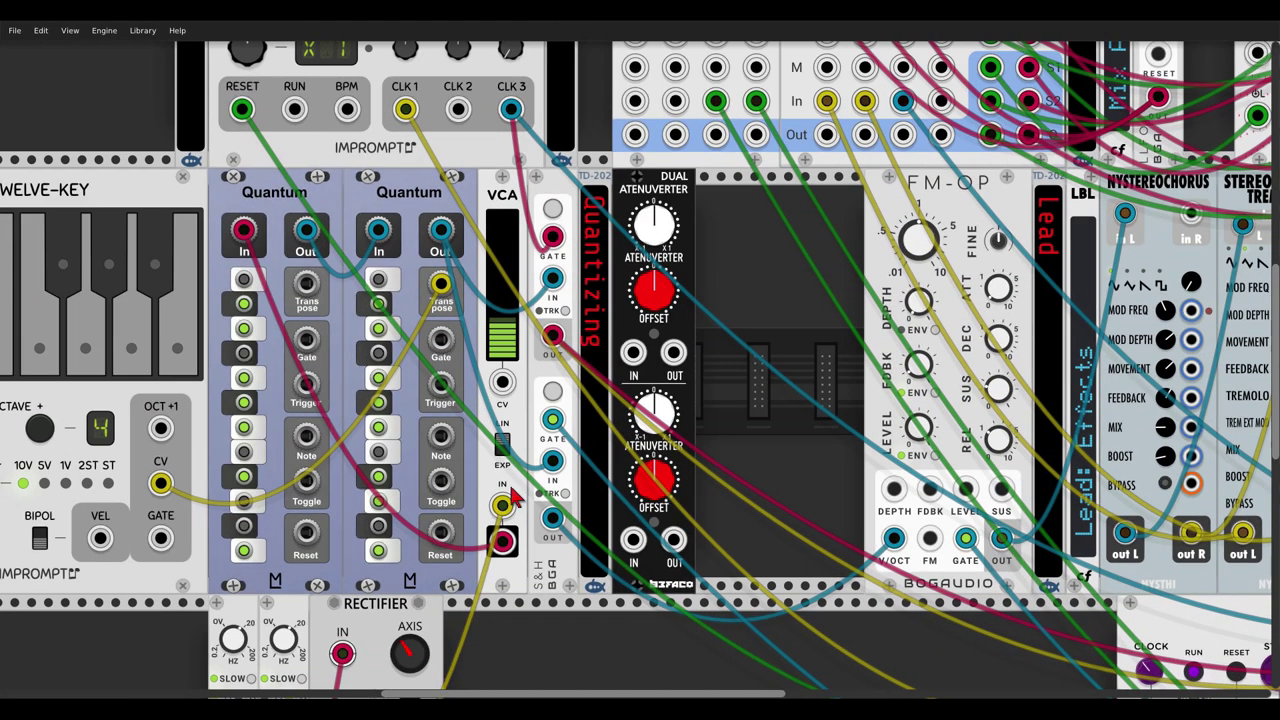
{"action": "left_click_drag", "start_coordinate": [502, 506], "coordinate": [633, 540]}
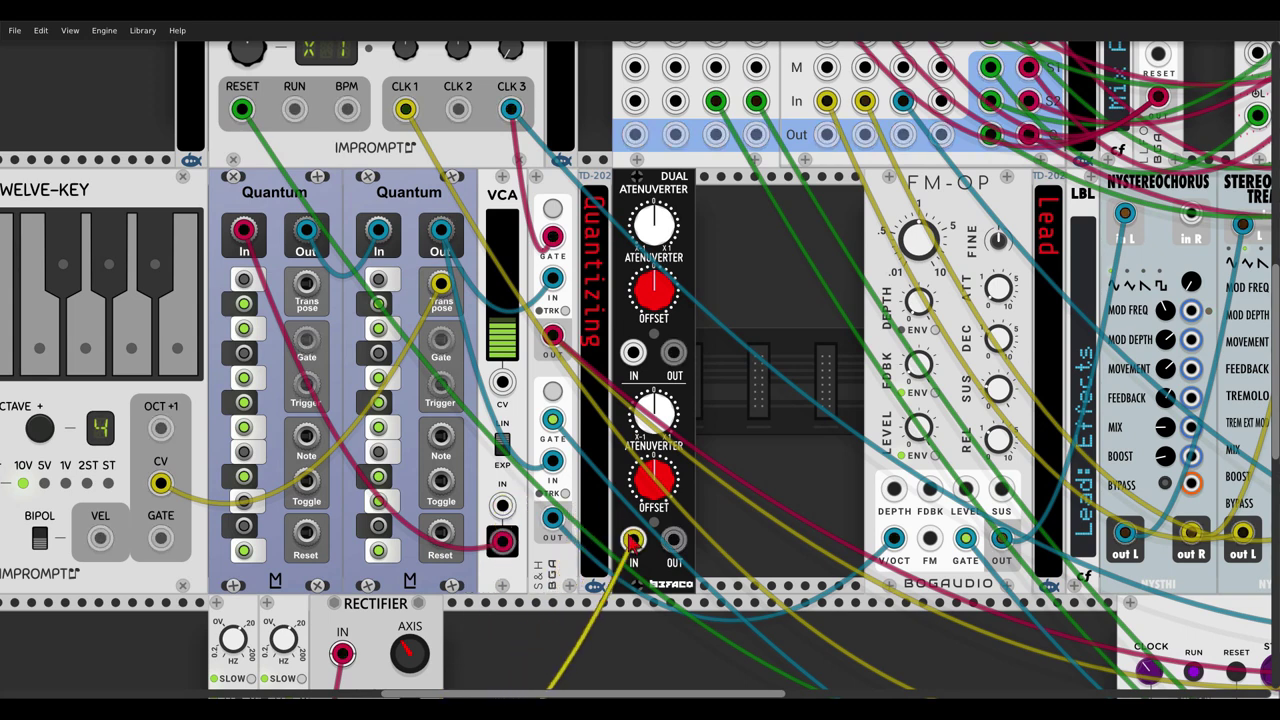
{"action": "left_click_drag", "start_coordinate": [507, 543], "coordinate": [673, 540]}
- Delete the unused VCA, and pack the Dual Atenuverter, sample-and-hold and Quantizing label tightly against the second quantizer
{"action": "scroll", "coordinate": [600, 450], "scroll_direction": "up", "scroll_amount": 1}
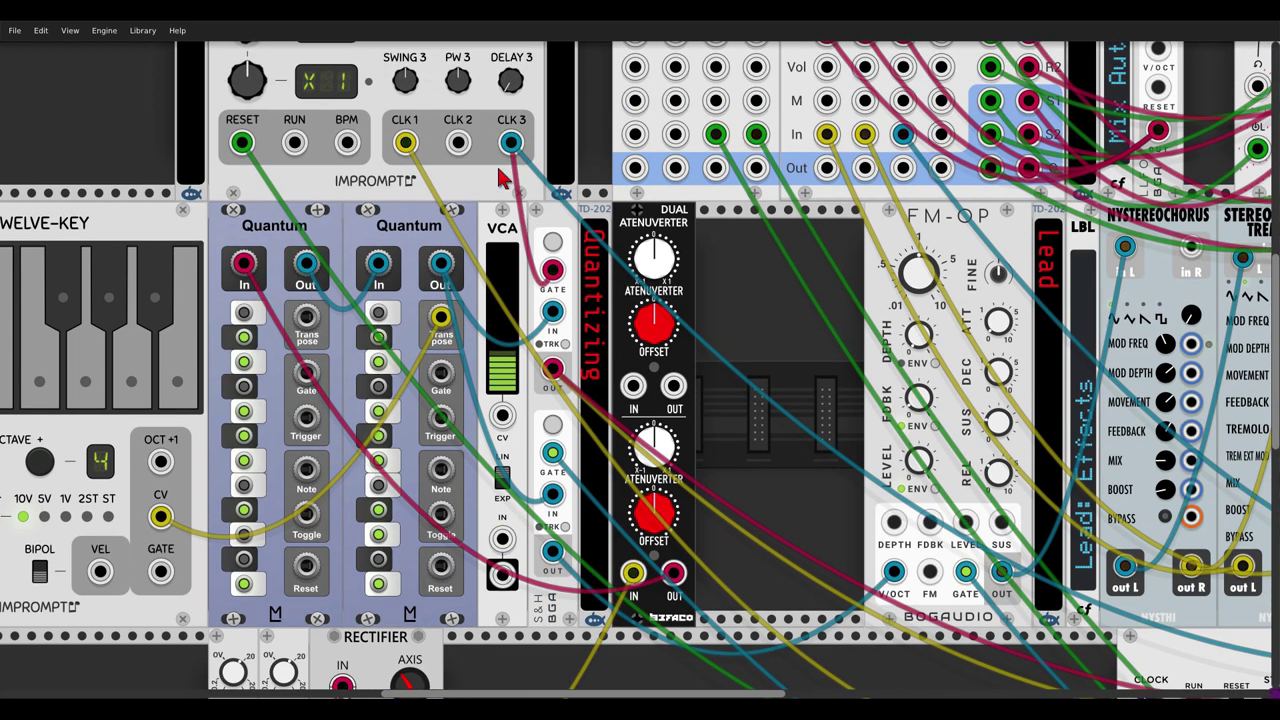
{"action": "right_click", "coordinate": [505, 230]}
{"action": "left_click", "coordinate": [545, 344]}
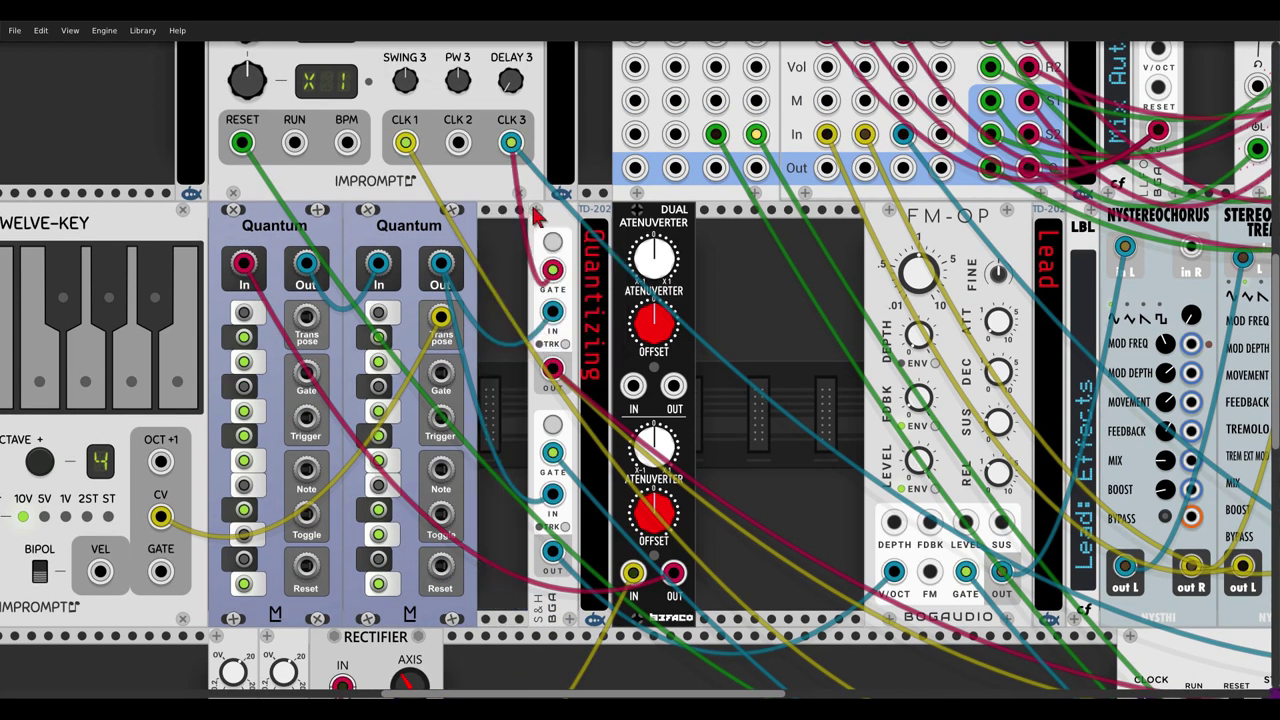
{"action": "left_click_drag", "start_coordinate": [543, 205], "coordinate": [508, 224]}
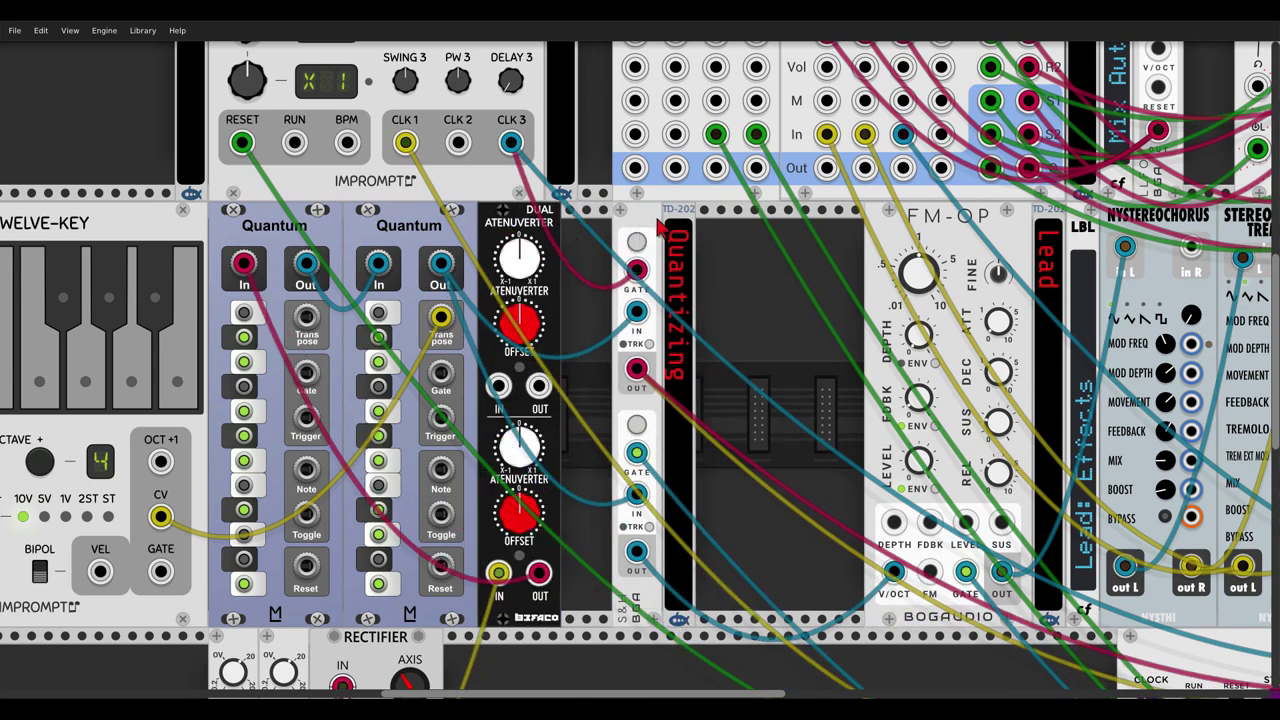
{"action": "left_click_drag", "start_coordinate": [674, 214], "coordinate": [620, 216]}
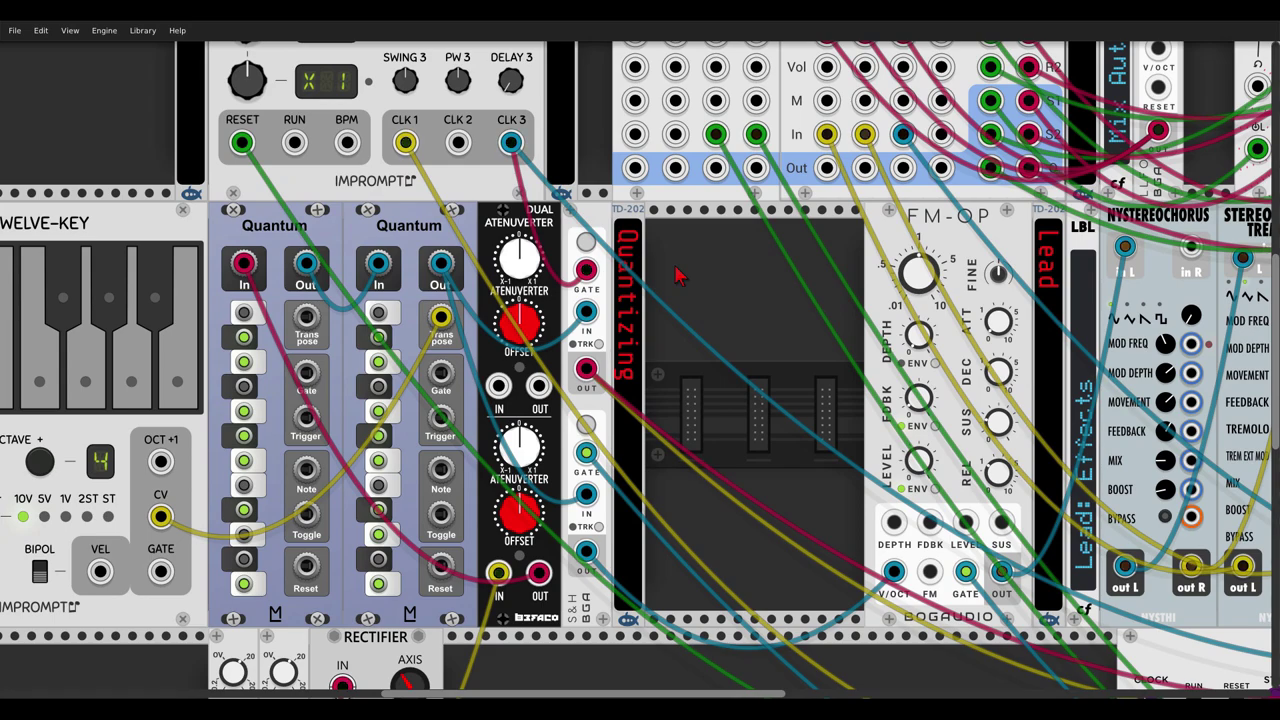
{"action": "scroll", "coordinate": [742, 315], "scroll_direction": "down", "scroll_amount": 4}
{"action": "scroll", "coordinate": [654, 366], "scroll_direction": "right", "scroll_amount": 4}
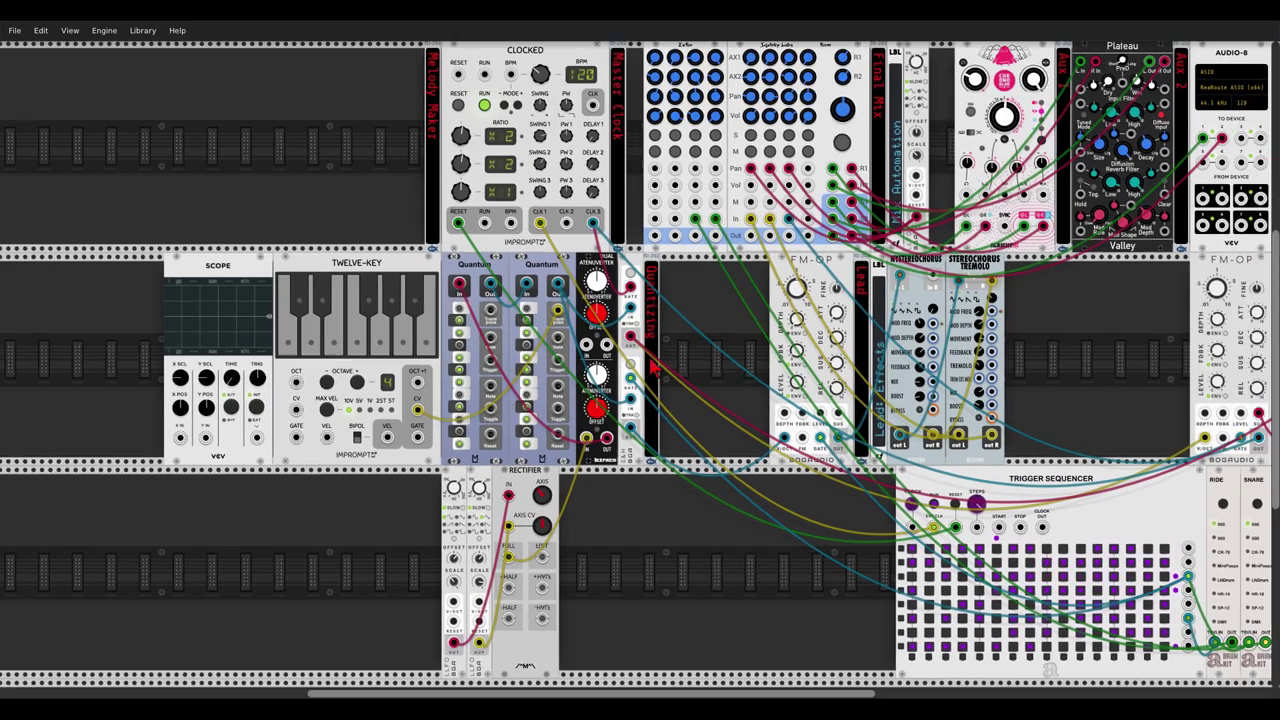
{"action": "scroll", "coordinate": [88, 250], "scroll_direction": "left", "scroll_amount": 2}
{"action": "left_click_drag", "start_coordinate": [88, 247], "coordinate": [578, 250]}
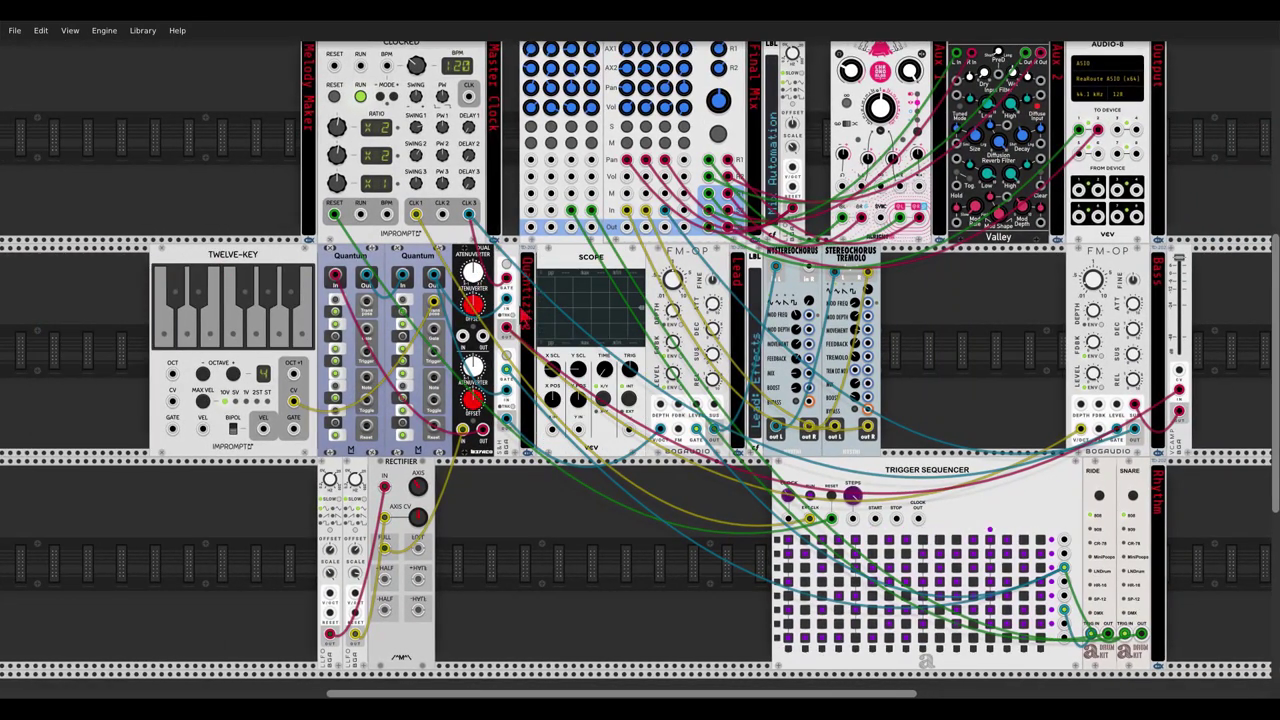
{"action": "scroll", "coordinate": [555, 430], "scroll_direction": "up", "scroll_amount": 3}
{"action": "left_click_drag", "start_coordinate": [578, 515], "coordinate": [459, 513]}
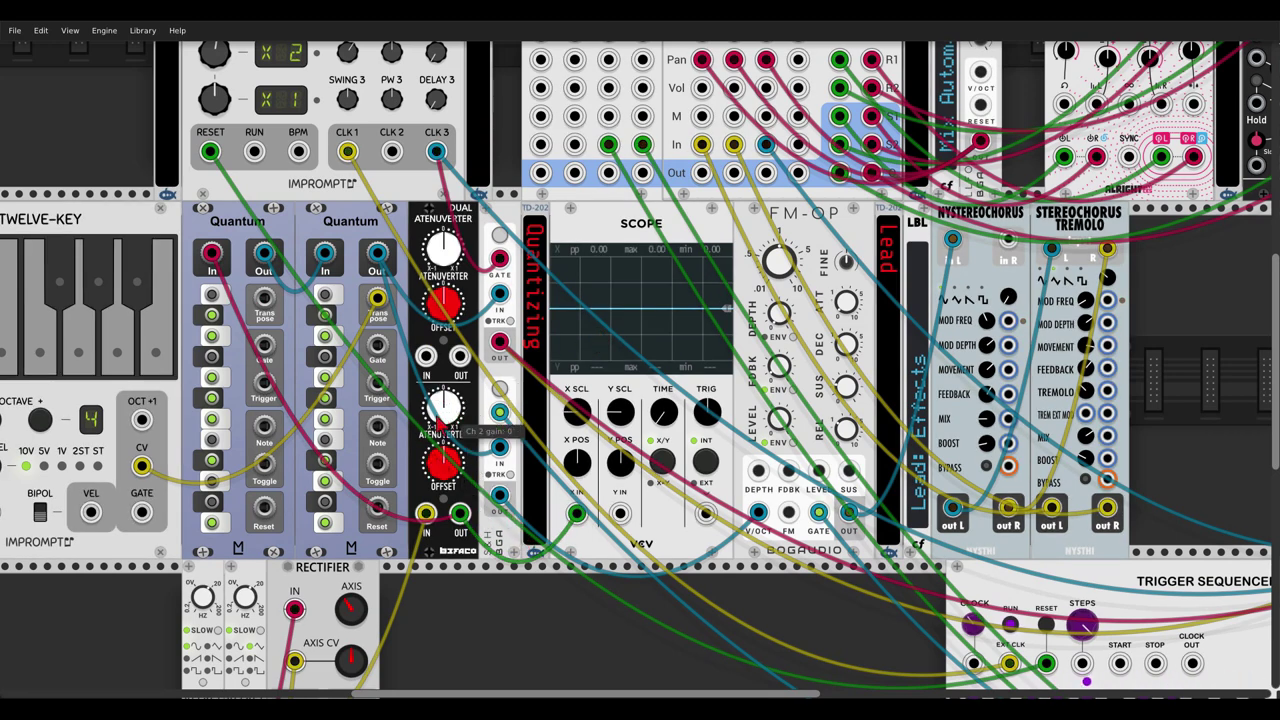
{"action": "scroll", "coordinate": [436, 418], "scroll_direction": "up", "scroll_amount": 2}
{"action": "mouse_move", "coordinate": [440, 419]}
{"action": "left_mouse_down"}
{"action": "mouse_move", "coordinate": [440, 406]}
{"action": "mouse_move", "coordinate": [447, 420]}
{"action": "left_mouse_up"}
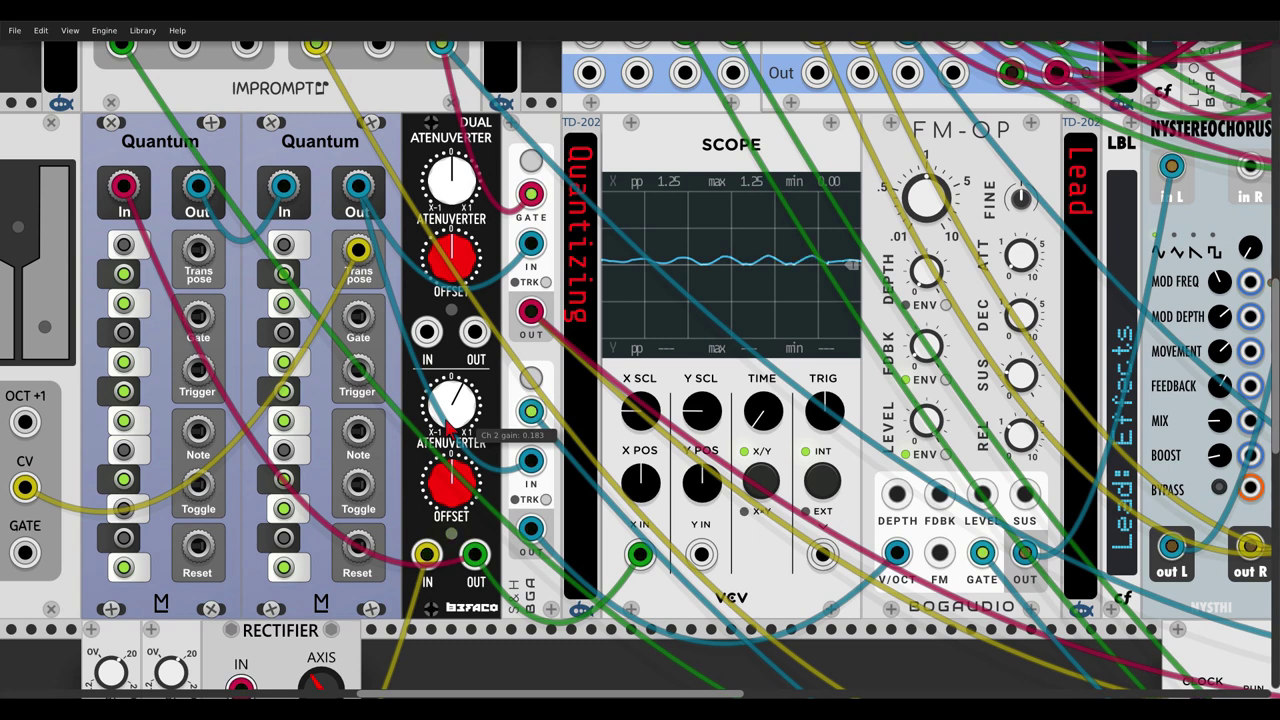
{"action": "mouse_move", "coordinate": [449, 487]}
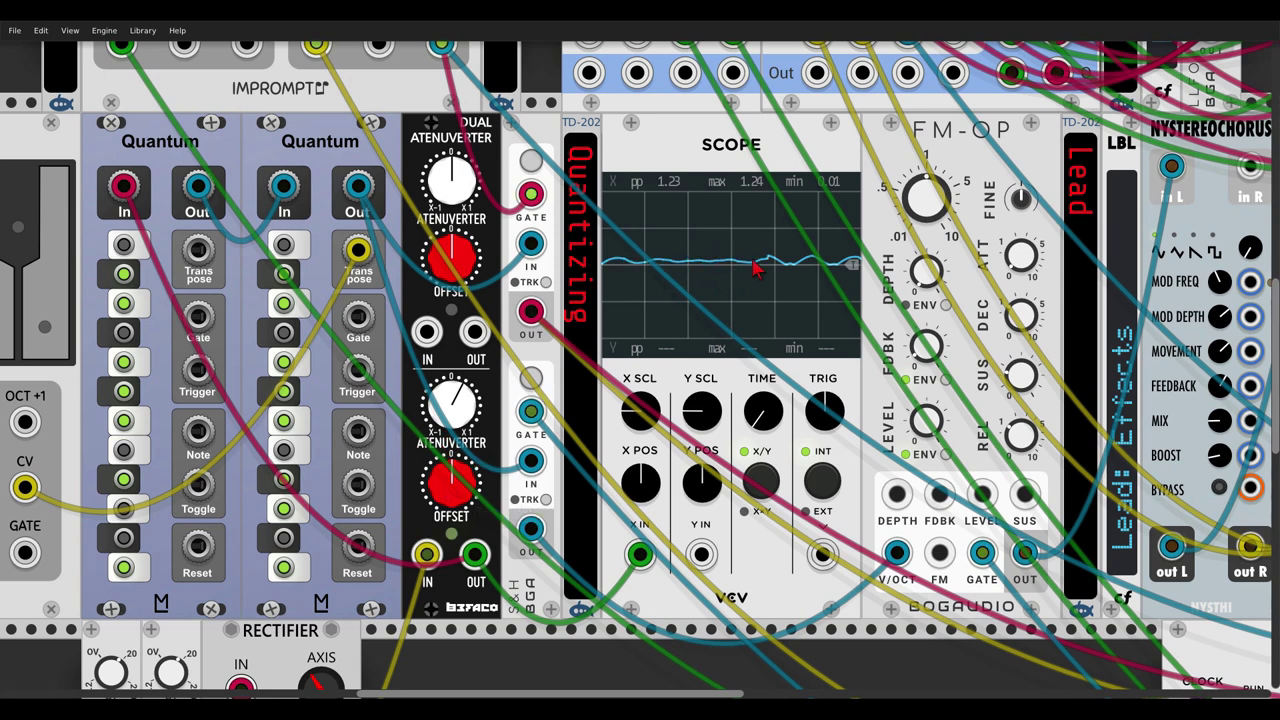
{"action": "left_click_drag", "start_coordinate": [451, 485], "coordinate": [451, 506]}
{"action": "mouse_move", "coordinate": [455, 430]}
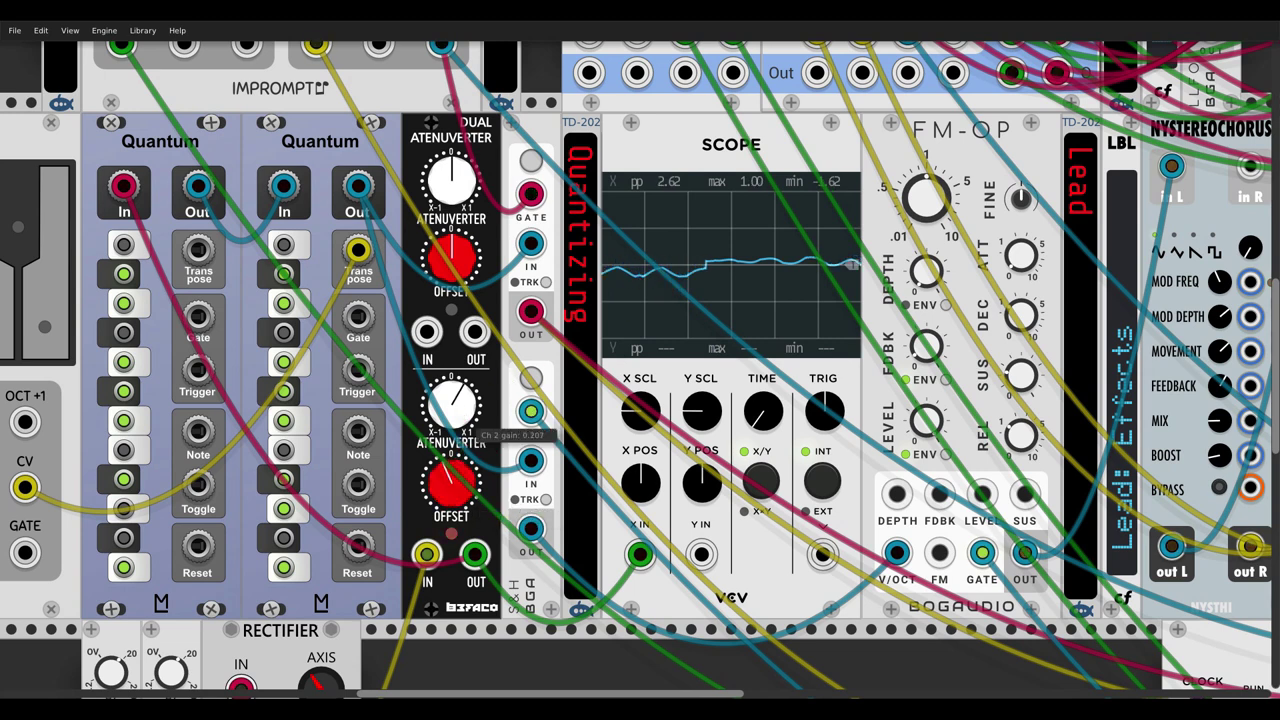
{"action": "left_click_drag", "start_coordinate": [455, 508], "coordinate": [455, 504]}
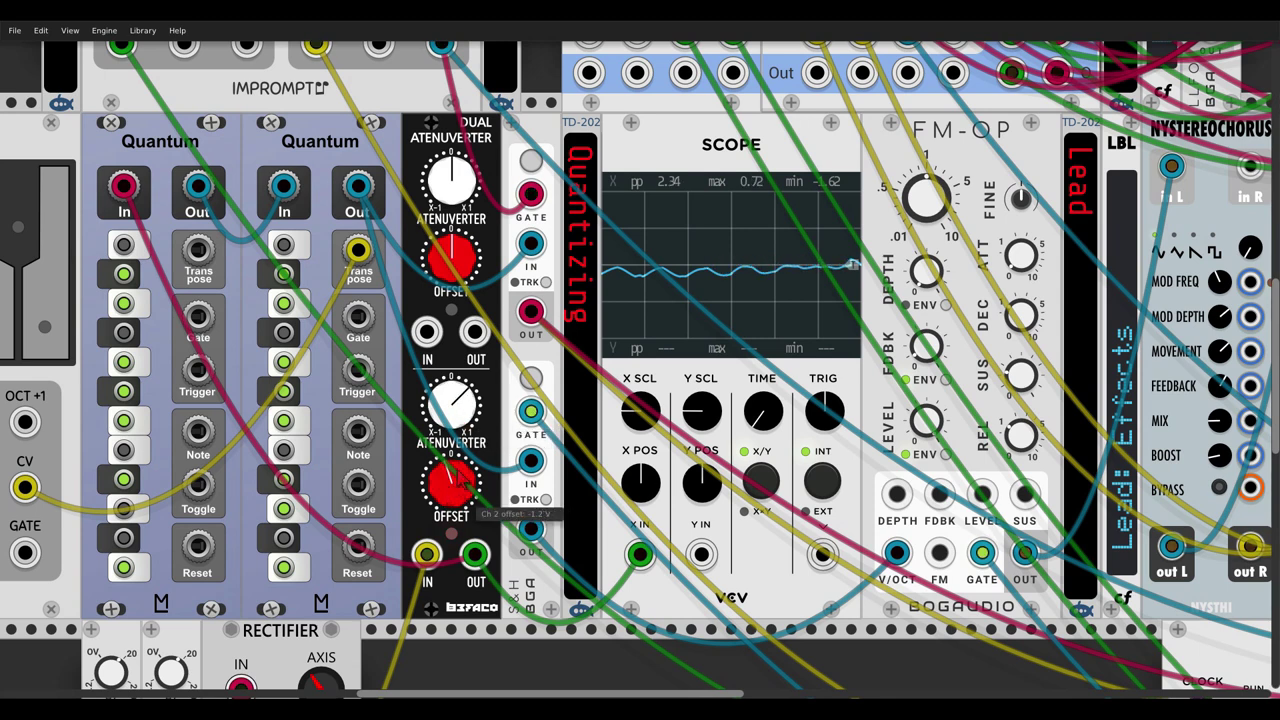
{"action": "mouse_move", "coordinate": [464, 408]}
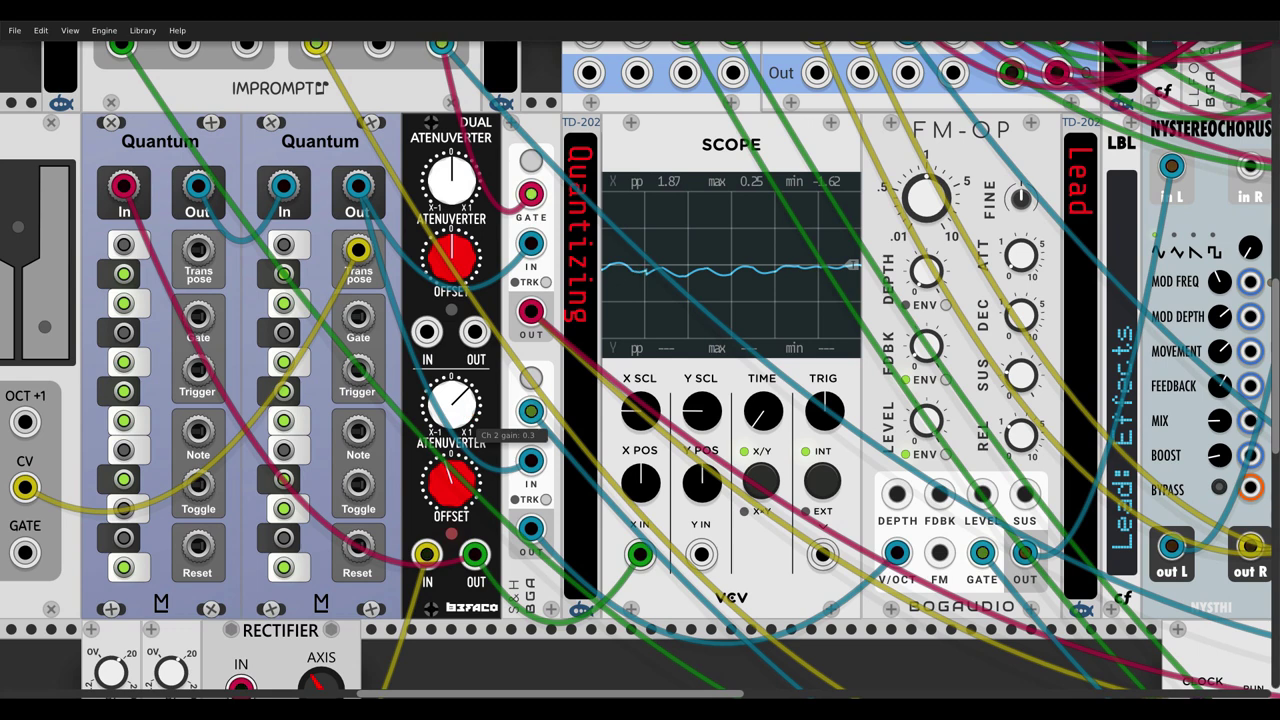
{"action": "left_click_drag", "start_coordinate": [465, 415], "coordinate": [465, 413]}
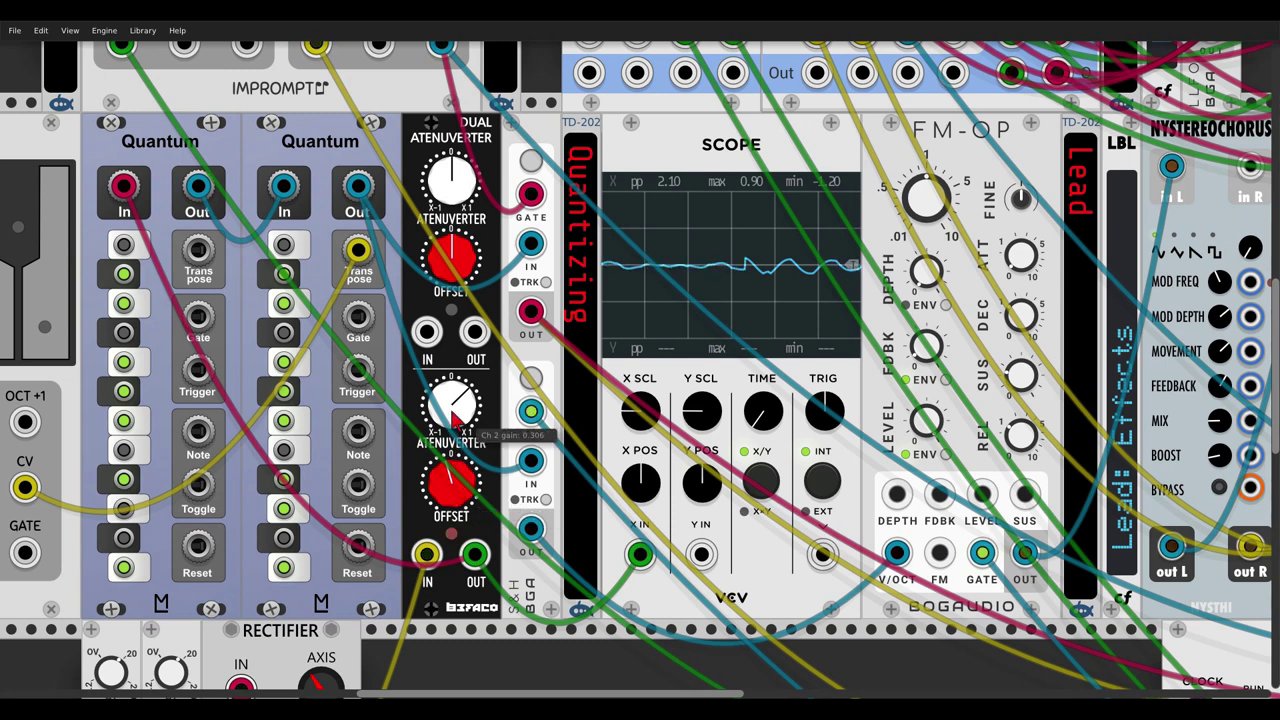
{"action": "left_click_drag", "start_coordinate": [453, 410], "coordinate": [452, 409]}
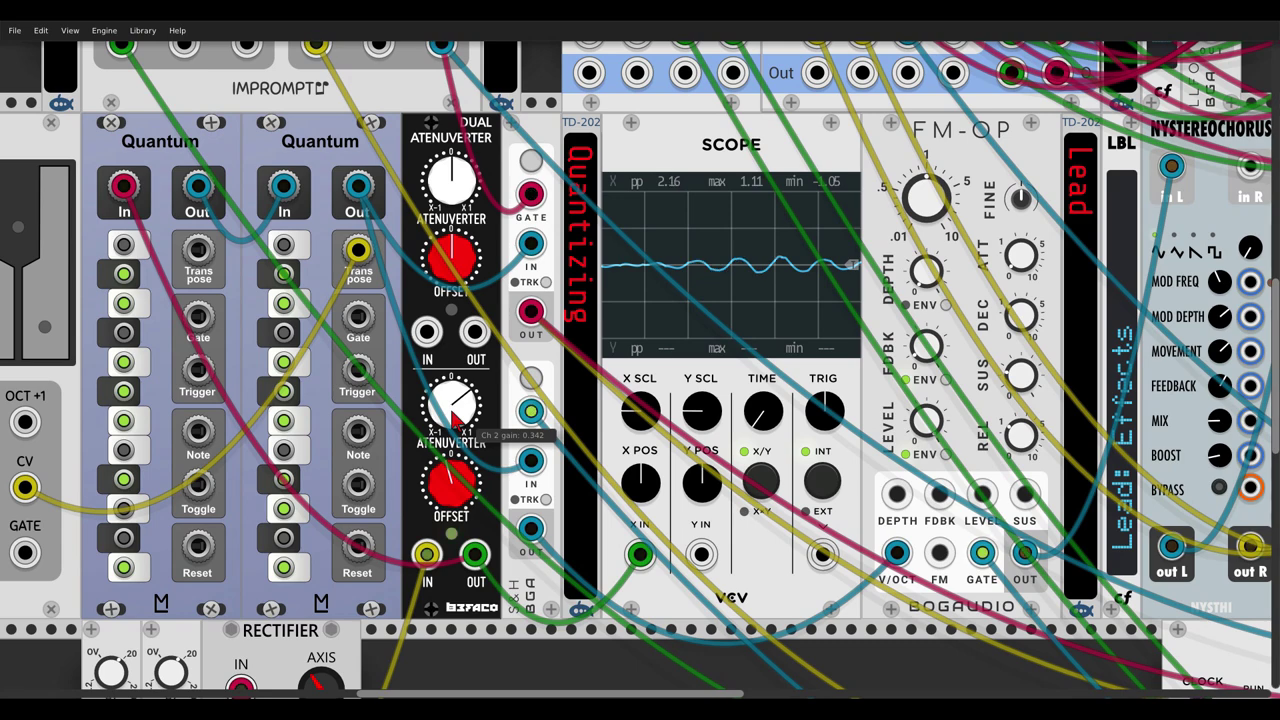
- Search the module library for "umix" and add a Bogaudio UMix below the Twelve-Key, near the LFOs
{"action": "left_click_drag", "start_coordinate": [483, 642], "coordinate": [1020, 327]}
{"action": "right_click", "coordinate": [545, 476]}
{"action": "type", "text": "umix"}
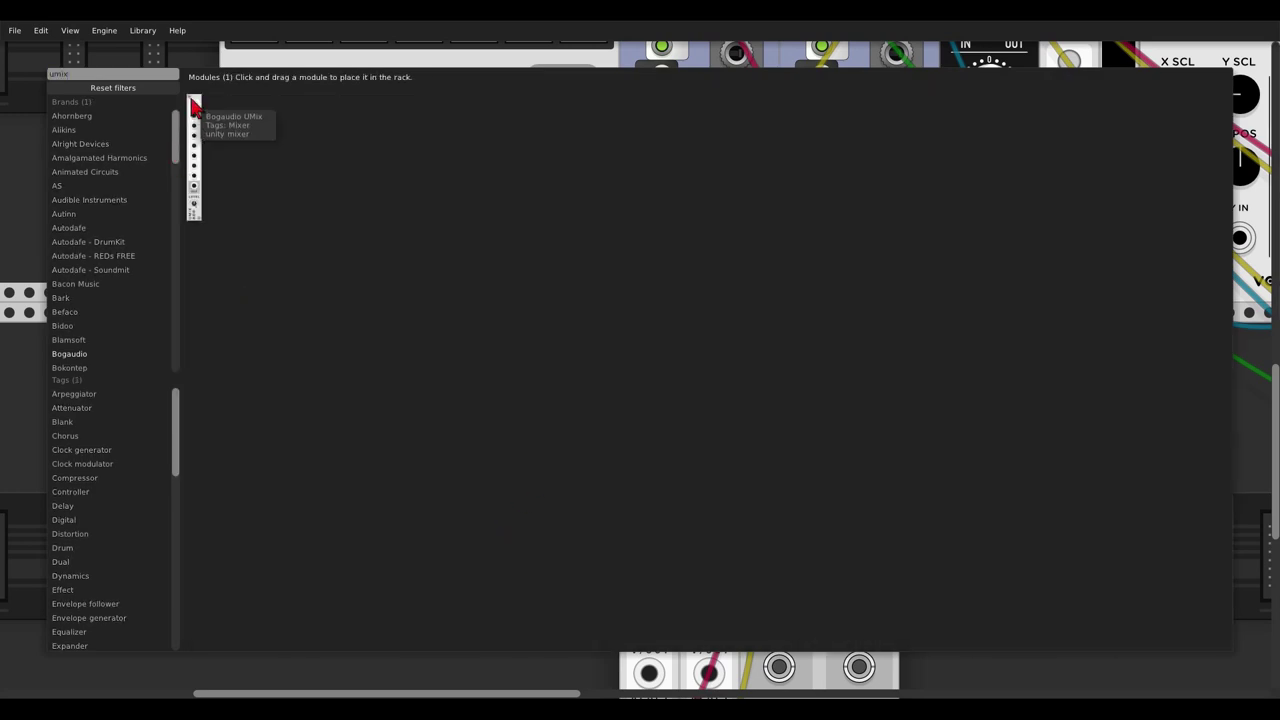
{"action": "left_click_drag", "start_coordinate": [194, 106], "coordinate": [503, 377]}
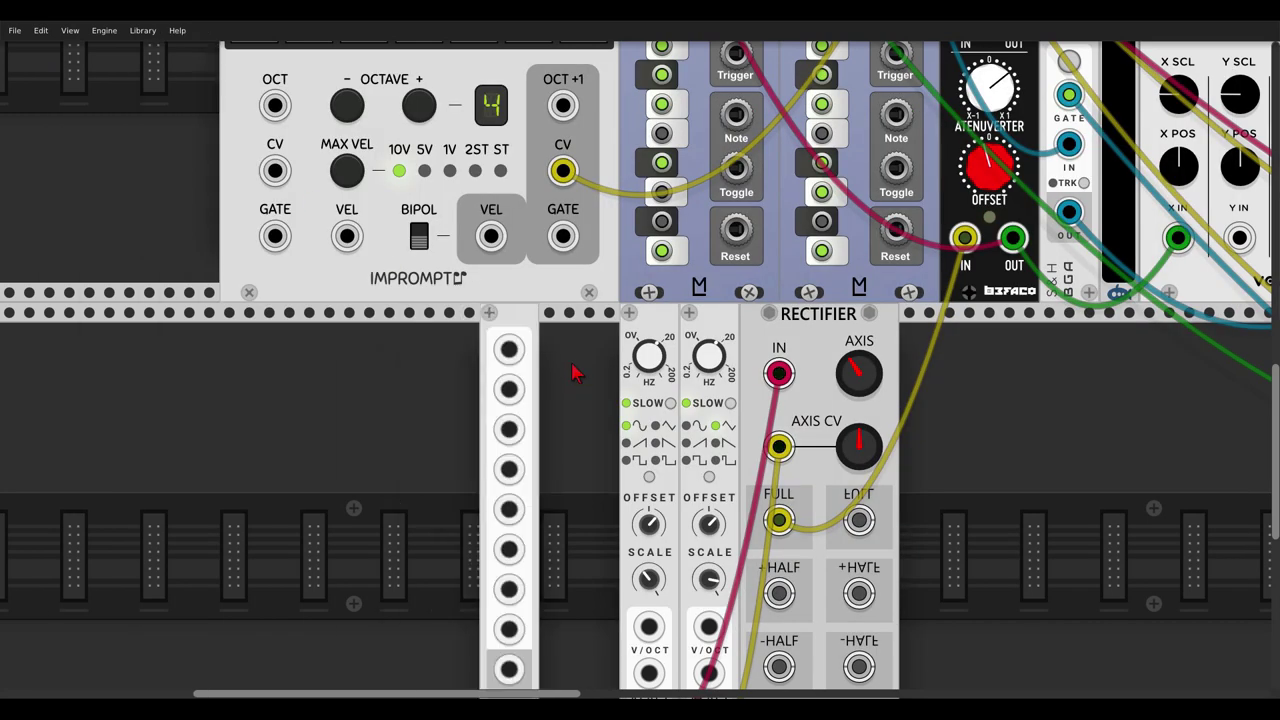
- Place the UMix directly beside the LFOs in CV mode, and add a duplicate of the Twelve-Key next to it
{"action": "scroll", "coordinate": [500, 377], "scroll_direction": "down", "scroll_amount": 3}
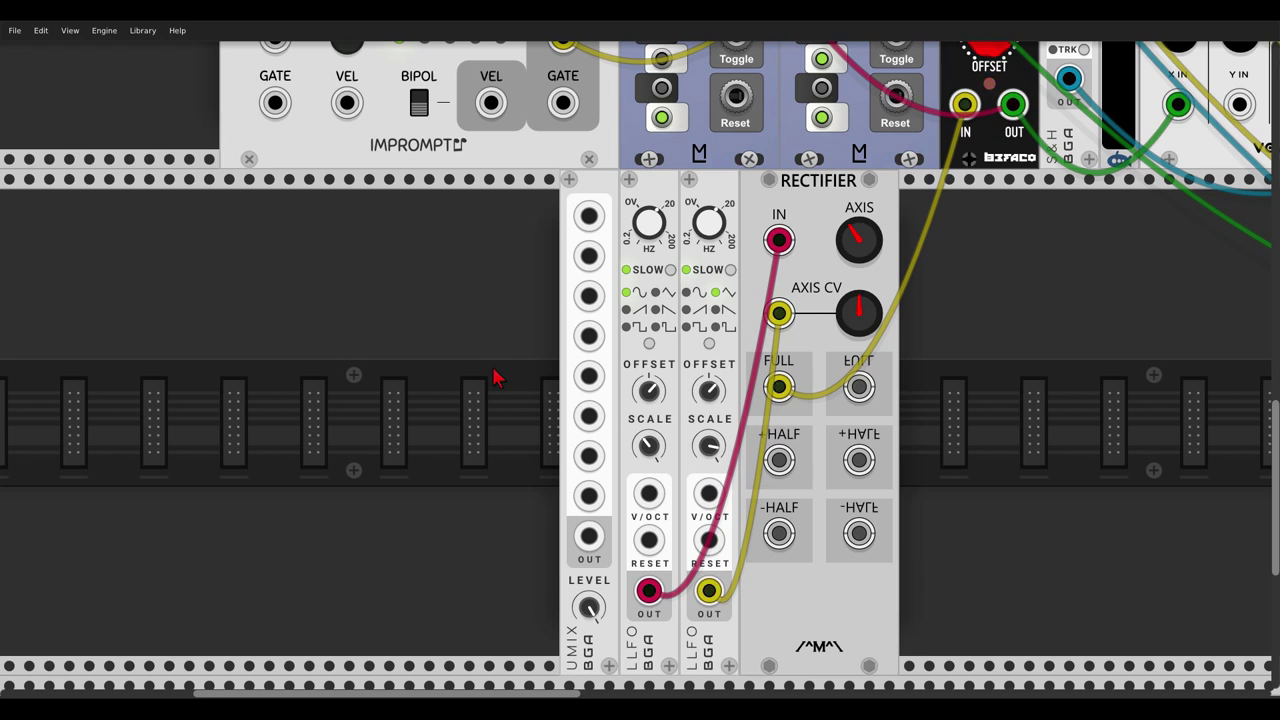
{"action": "right_click", "coordinate": [587, 190]}
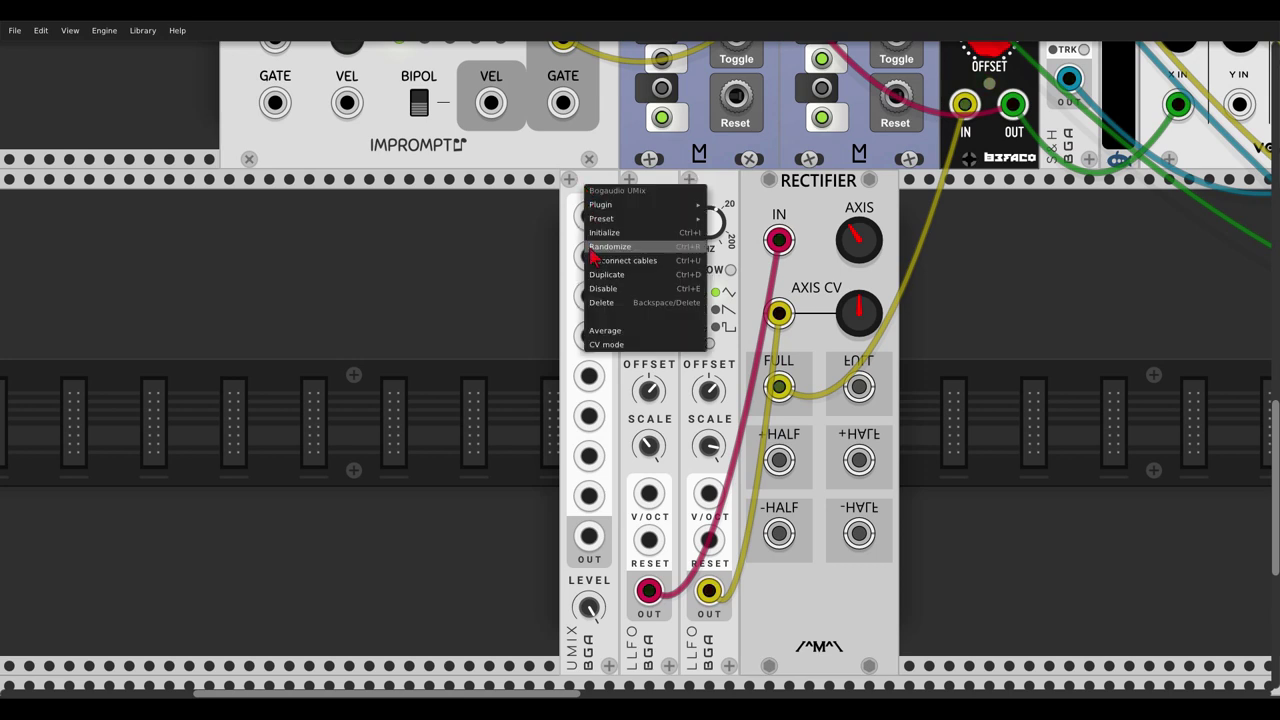
{"action": "left_click", "coordinate": [607, 345]}
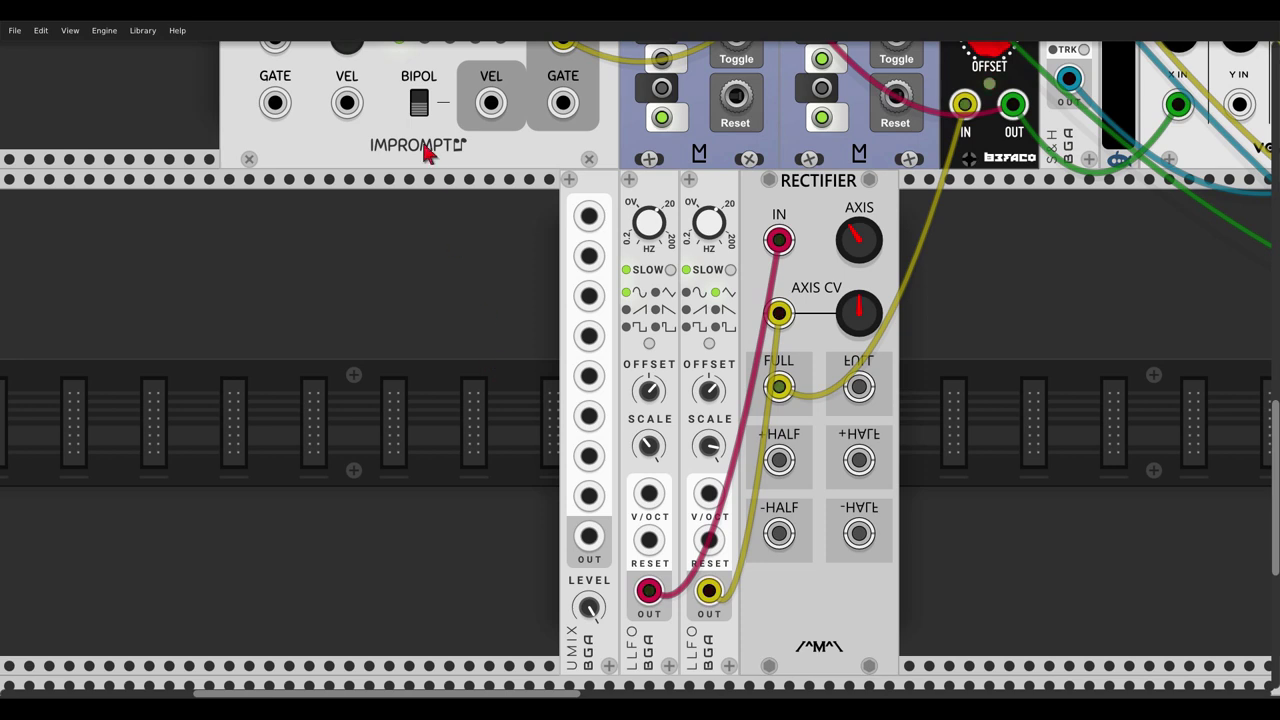
{"action": "key", "text": "ctrl+d"}
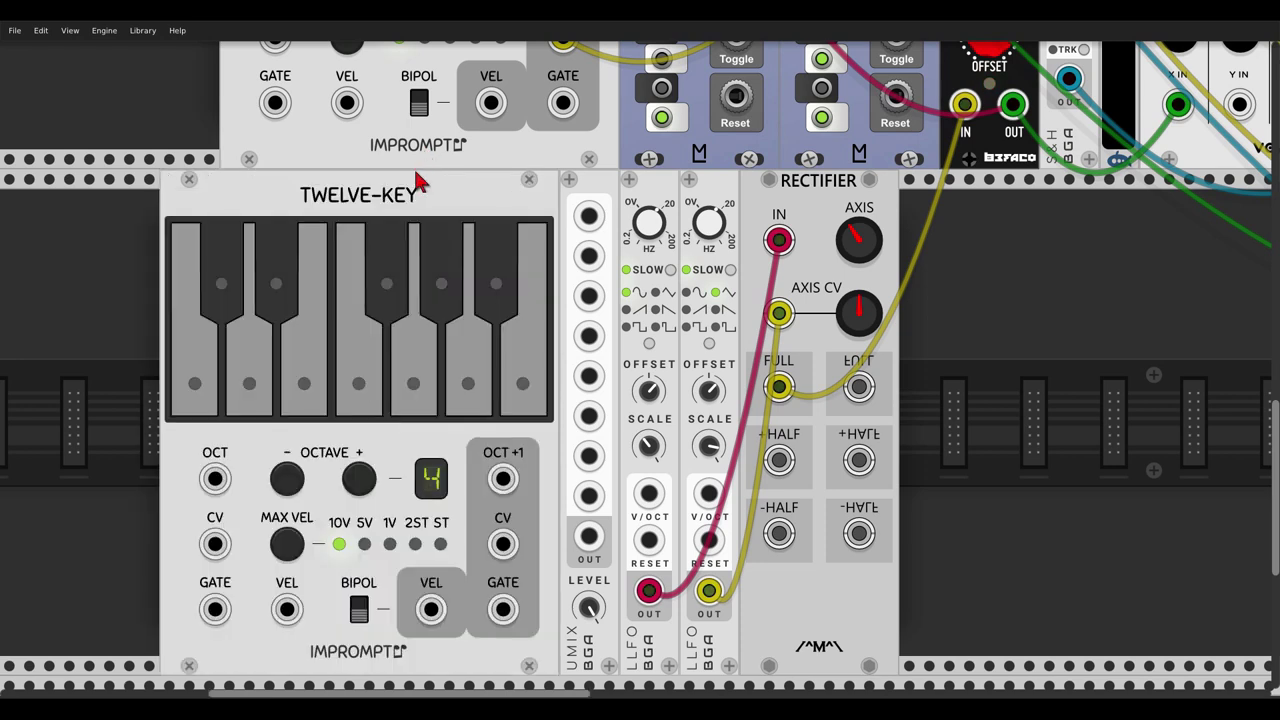
{"action": "left_click_drag", "start_coordinate": [502, 543], "coordinate": [588, 229]}
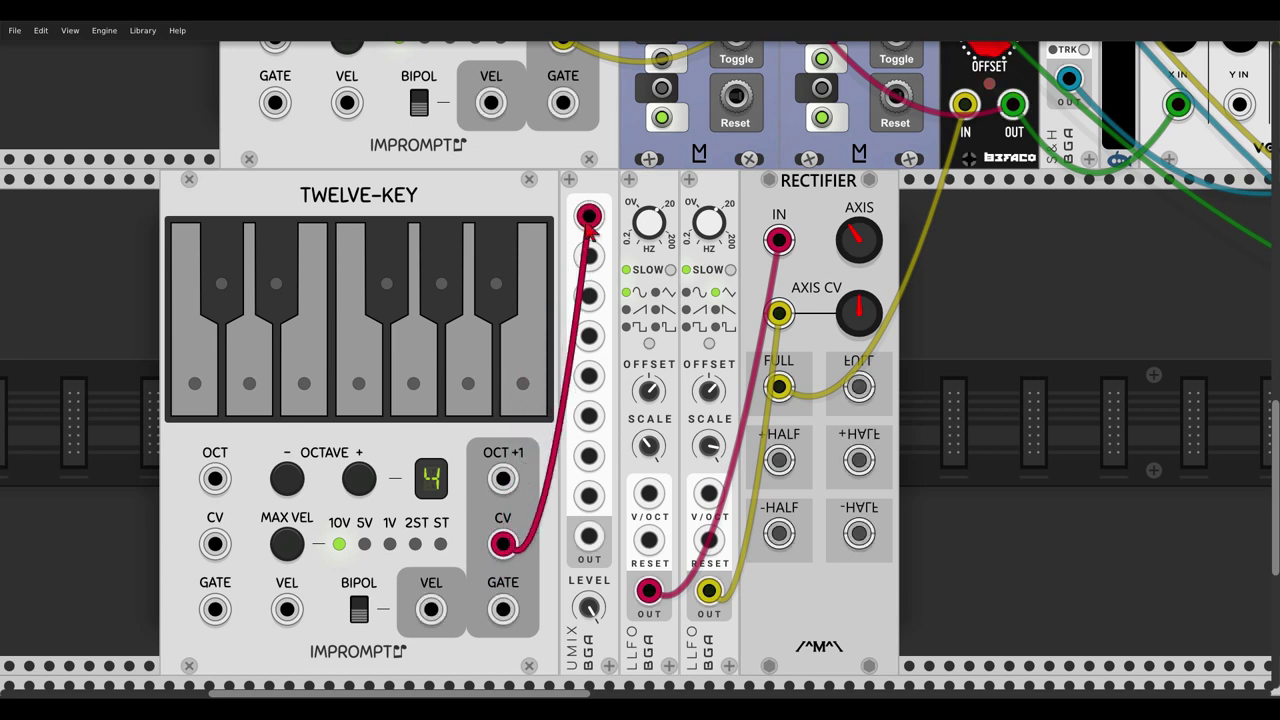
{"action": "right_click", "coordinate": [1012, 106]}
{"action": "right_click", "coordinate": [1012, 106]}
{"action": "left_click_drag", "start_coordinate": [1014, 112], "coordinate": [601, 258]}
{"action": "left_click_drag", "start_coordinate": [589, 536], "coordinate": [662, 67]}
{"action": "scroll", "coordinate": [594, 470], "scroll_direction": "up", "scroll_amount": 7}
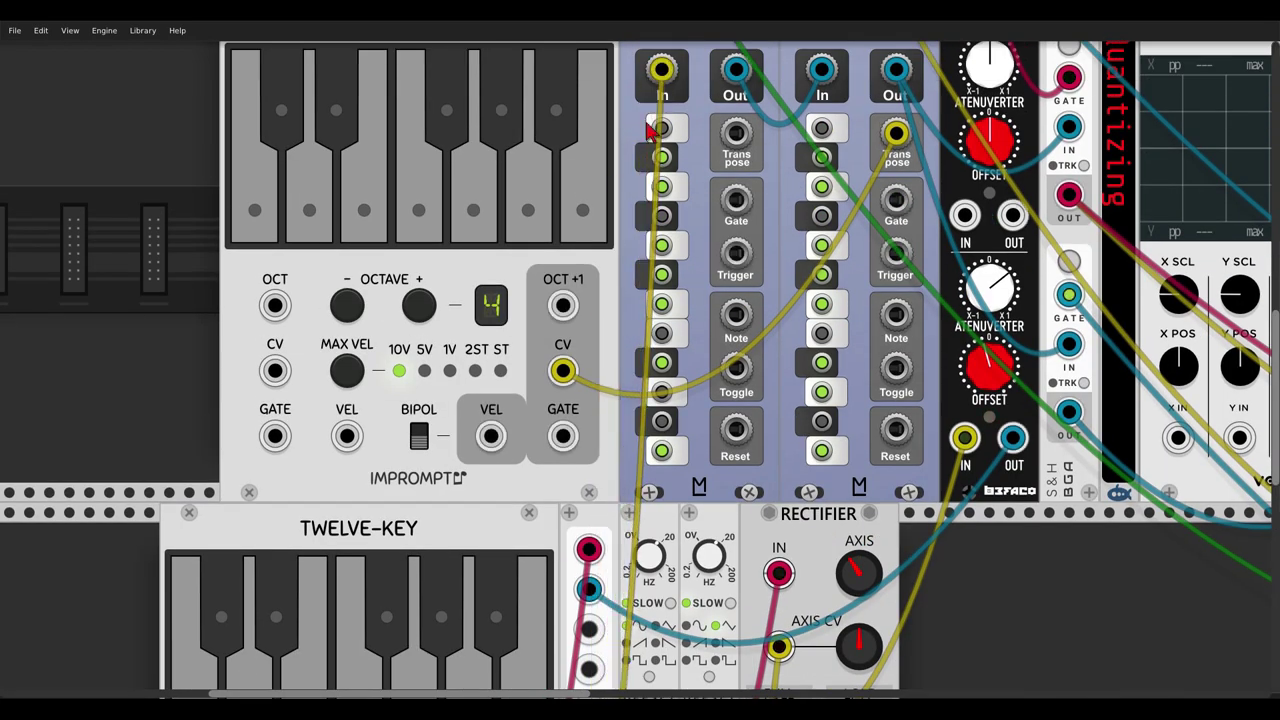
- Audition the melody with the duplicate Twelve-Key at octave 5 on different white keys, and return it to octave 4
{"action": "scroll", "coordinate": [590, 292], "scroll_direction": "down", "scroll_amount": 5}
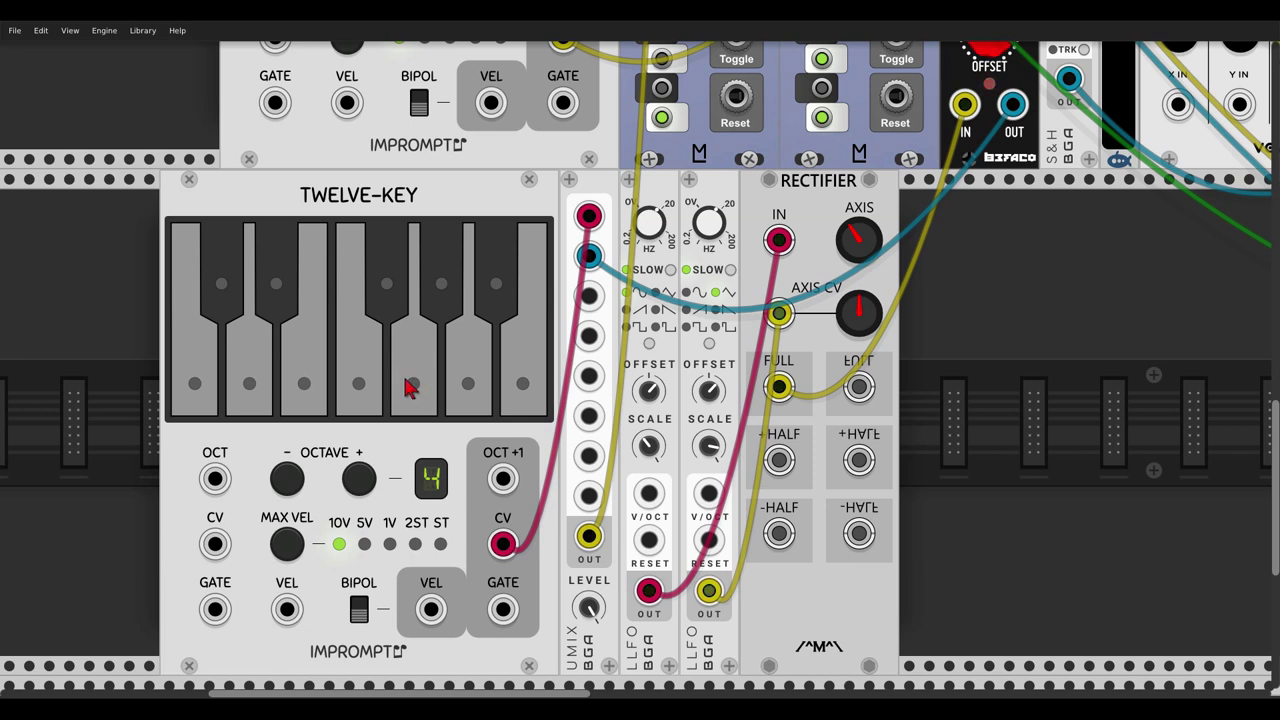
{"action": "left_click", "coordinate": [359, 479]}
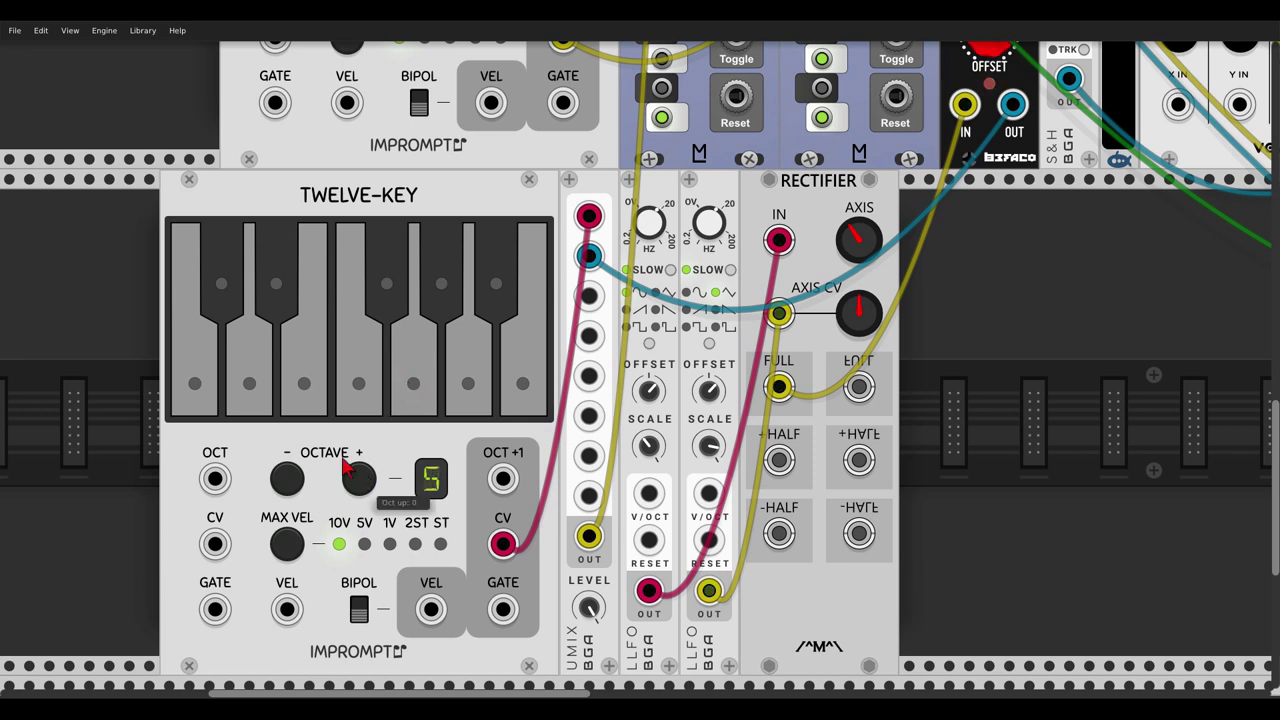
{"action": "left_click", "coordinate": [196, 387]}
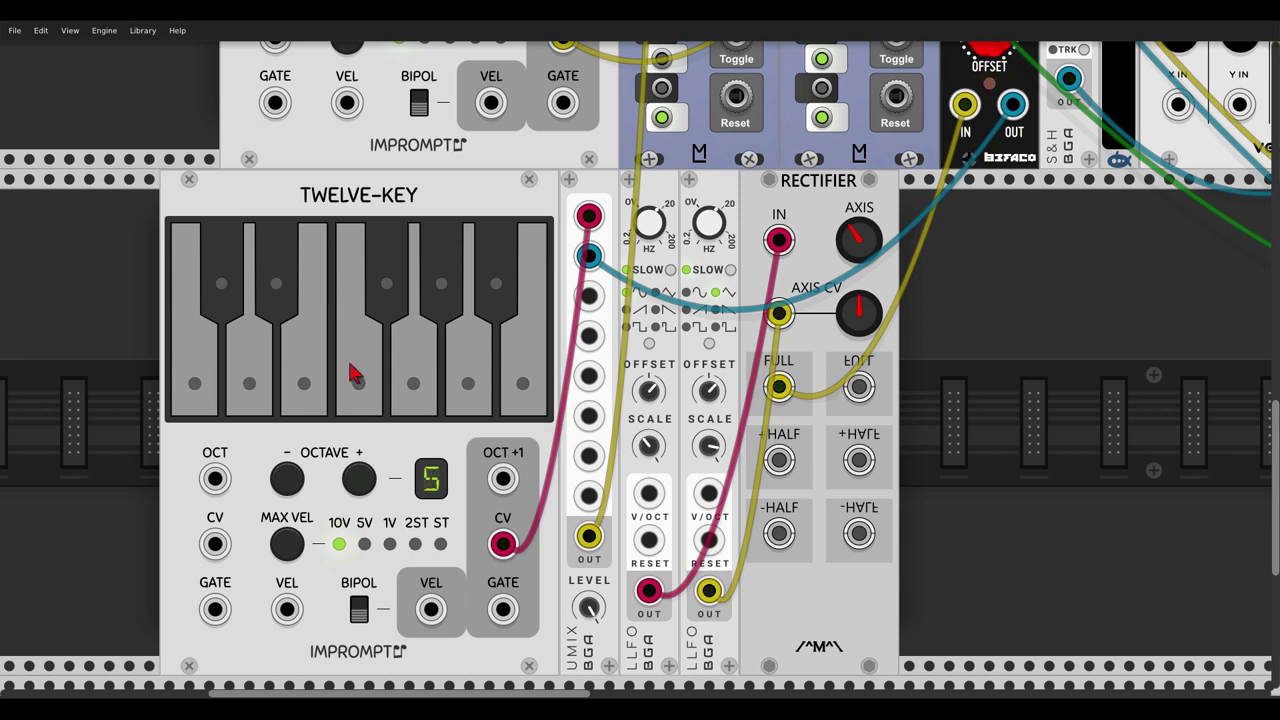
{"action": "left_click", "coordinate": [413, 387]}
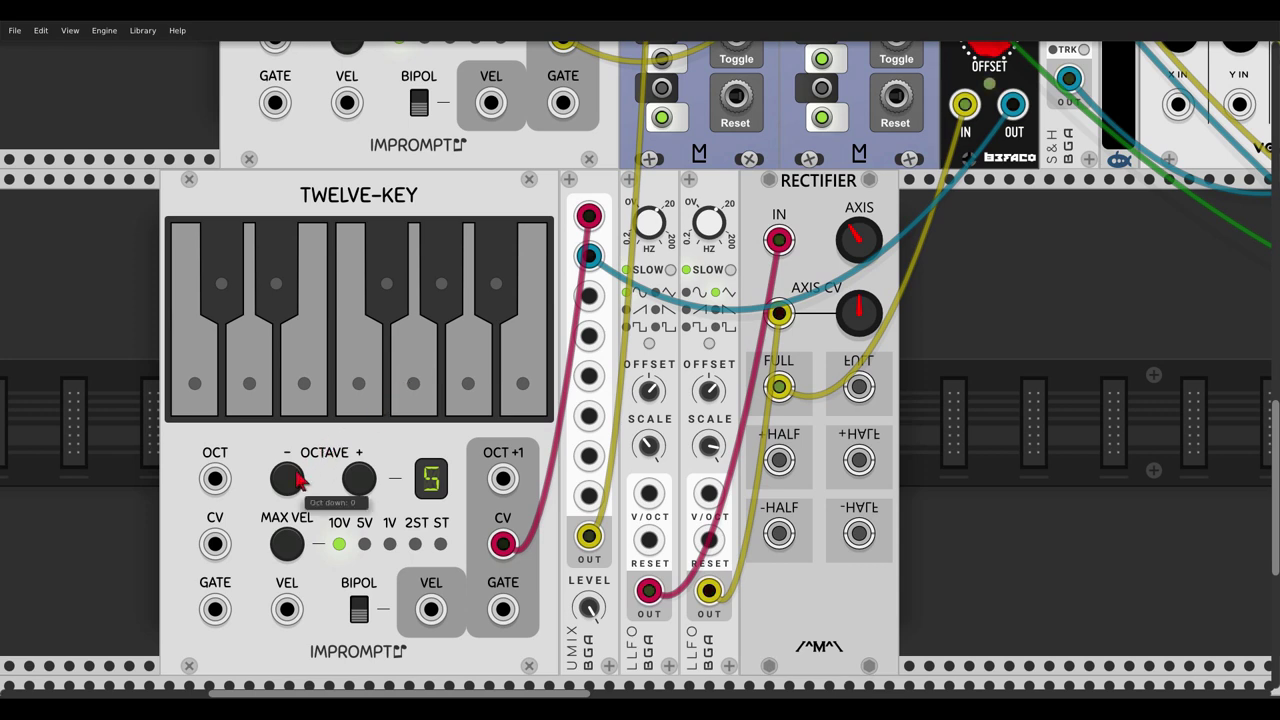
{"action": "left_click", "coordinate": [187, 385]}
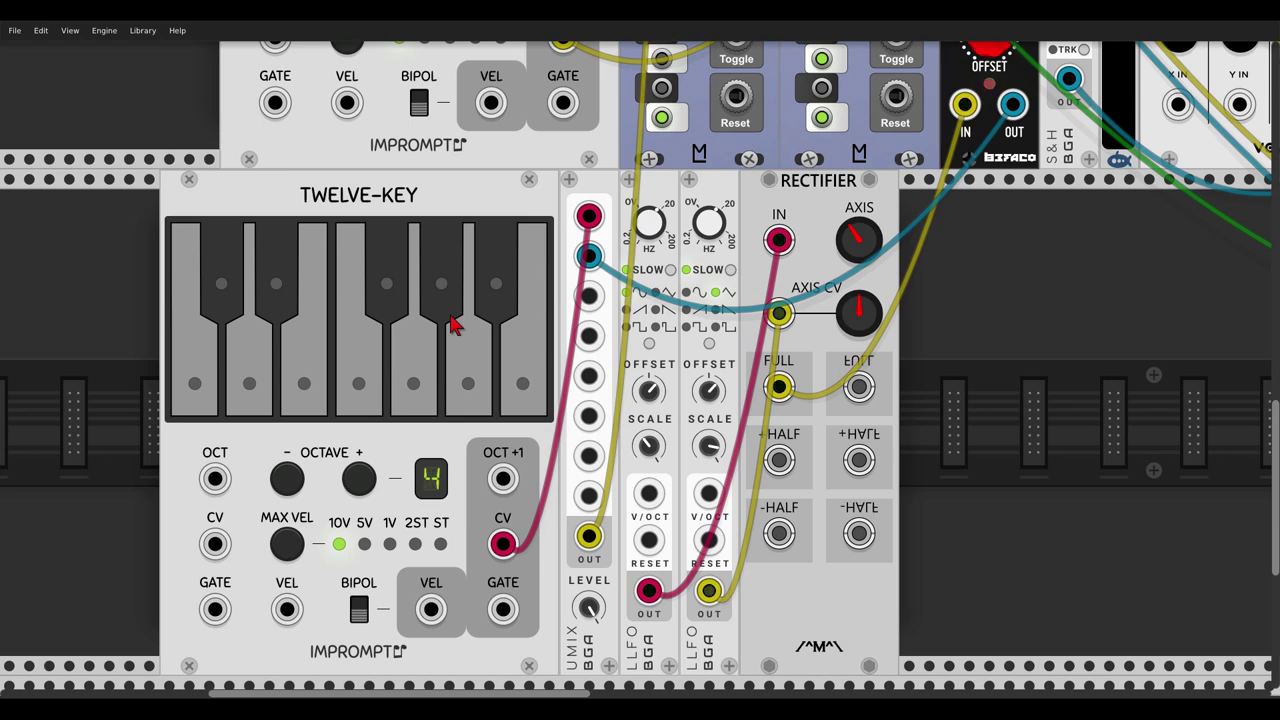
- Move the bass FM-OP, Bass label and VCAmp together so the group ends flush with the Rhythm label below
{"action": "left_click_drag", "start_coordinate": [355, 200], "coordinate": [411, 197]}
{"action": "scroll", "coordinate": [490, 243], "scroll_direction": "down", "scroll_amount": 4}
{"action": "left_click_drag", "start_coordinate": [873, 284], "coordinate": [619, 379]}
{"action": "left_click_drag", "start_coordinate": [720, 354], "coordinate": [180, 376]}
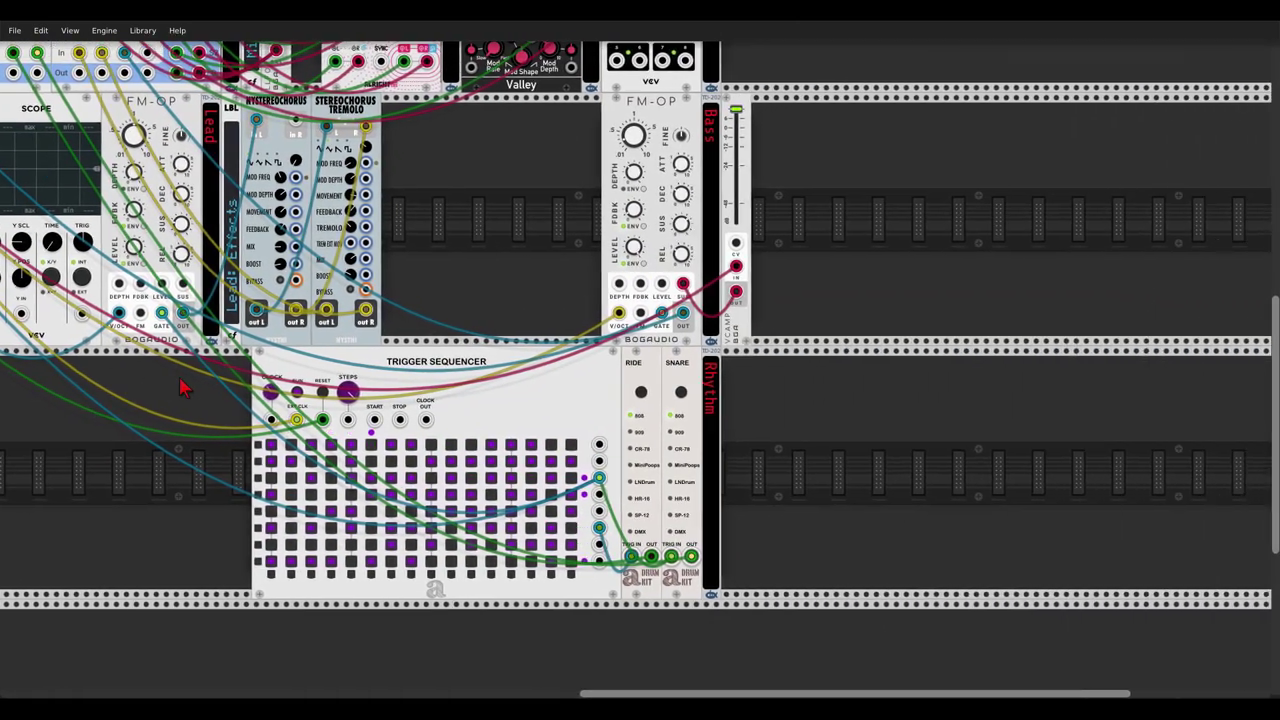
{"action": "left_click_drag", "start_coordinate": [750, 108], "coordinate": [648, 110]}
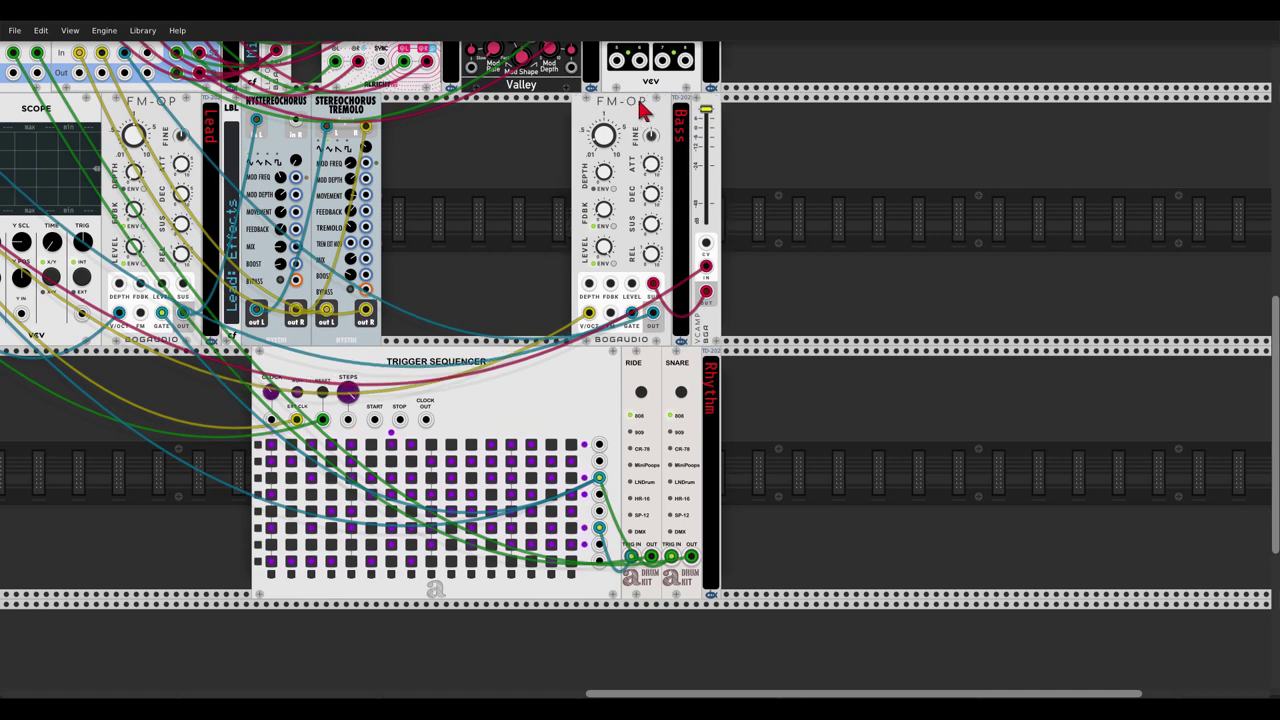
- Search the module library for "wave" and add a Blamsoft XFX Wave in the empty space beyond the bass voice
{"action": "right_click", "coordinate": [808, 196]}
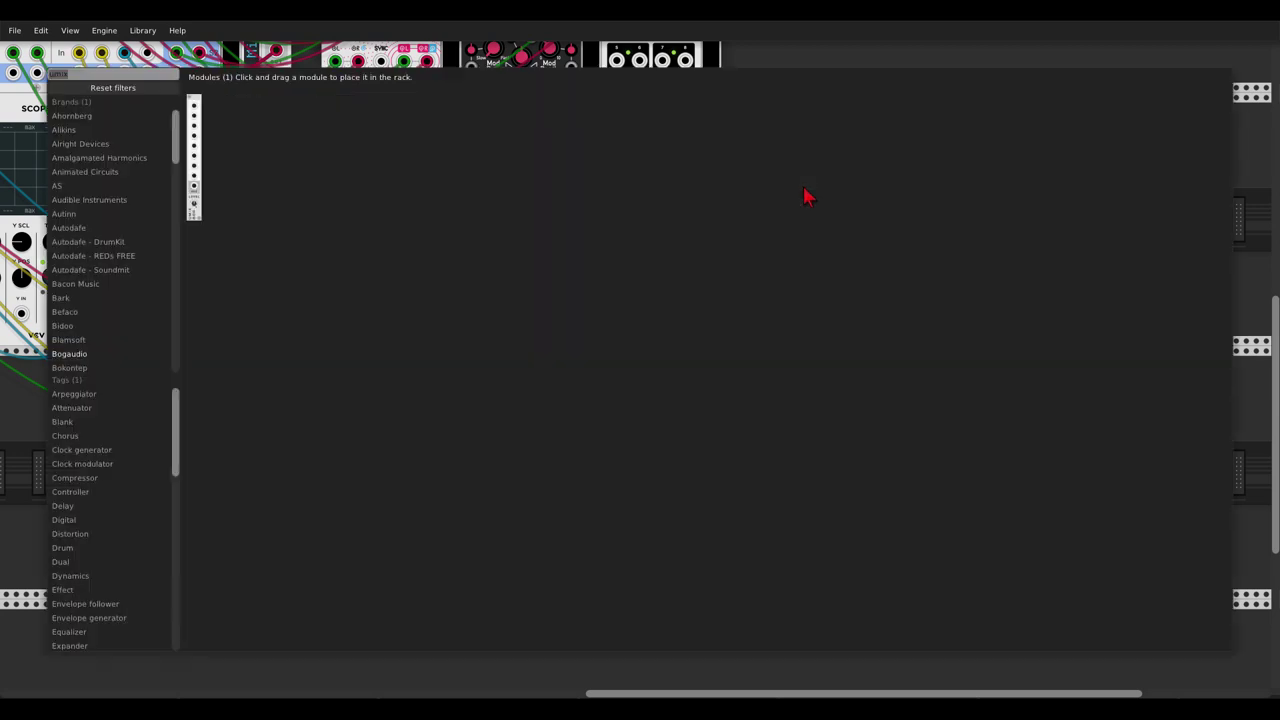
{"action": "type", "text": "wave"}
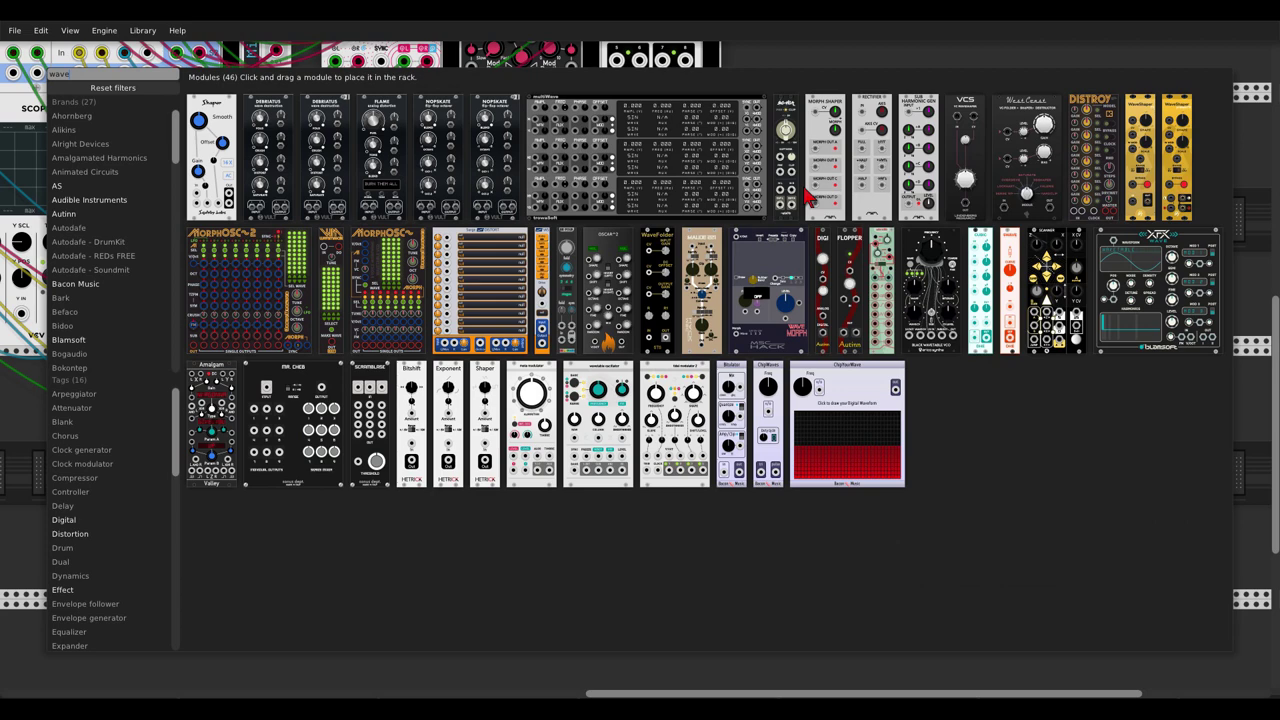
{"action": "left_click_drag", "start_coordinate": [1136, 292], "coordinate": [915, 228]}
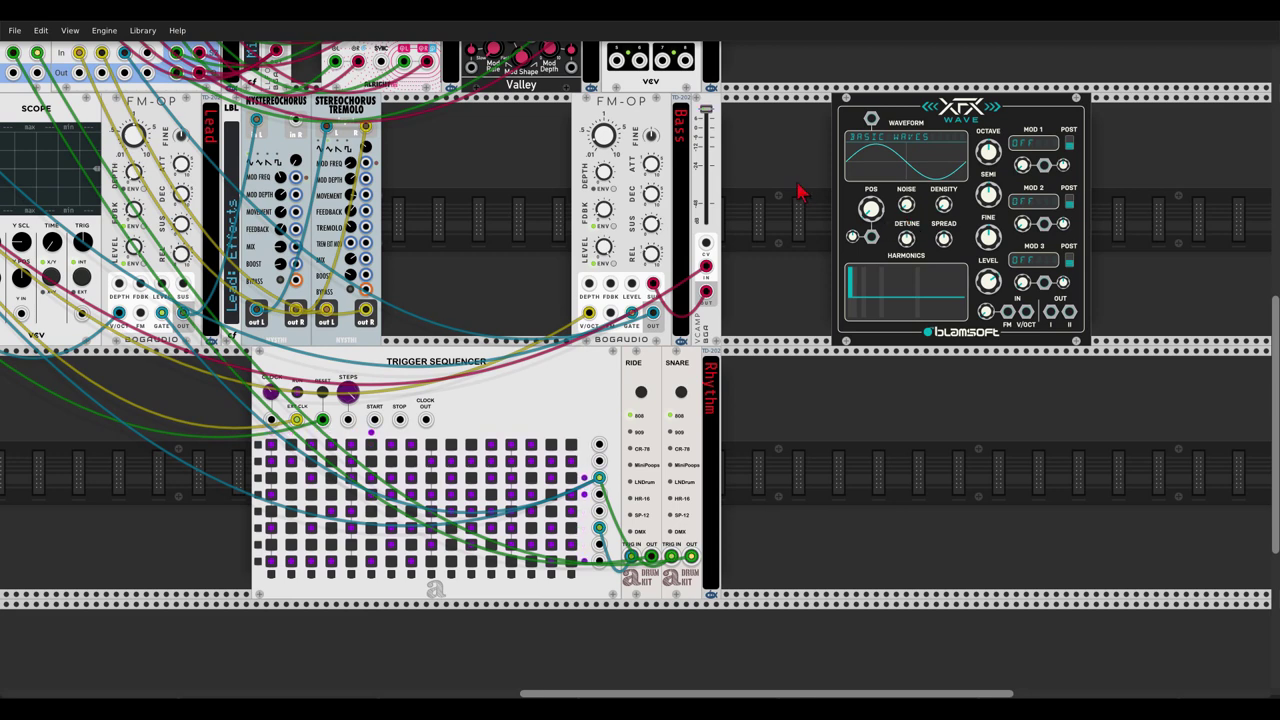
- Place a duplicate sample-and-hold beside the bass FM-OP and patch the second Quantum's Out into its first IN
{"action": "scroll", "coordinate": [535, 185], "scroll_direction": "left", "scroll_amount": 5}
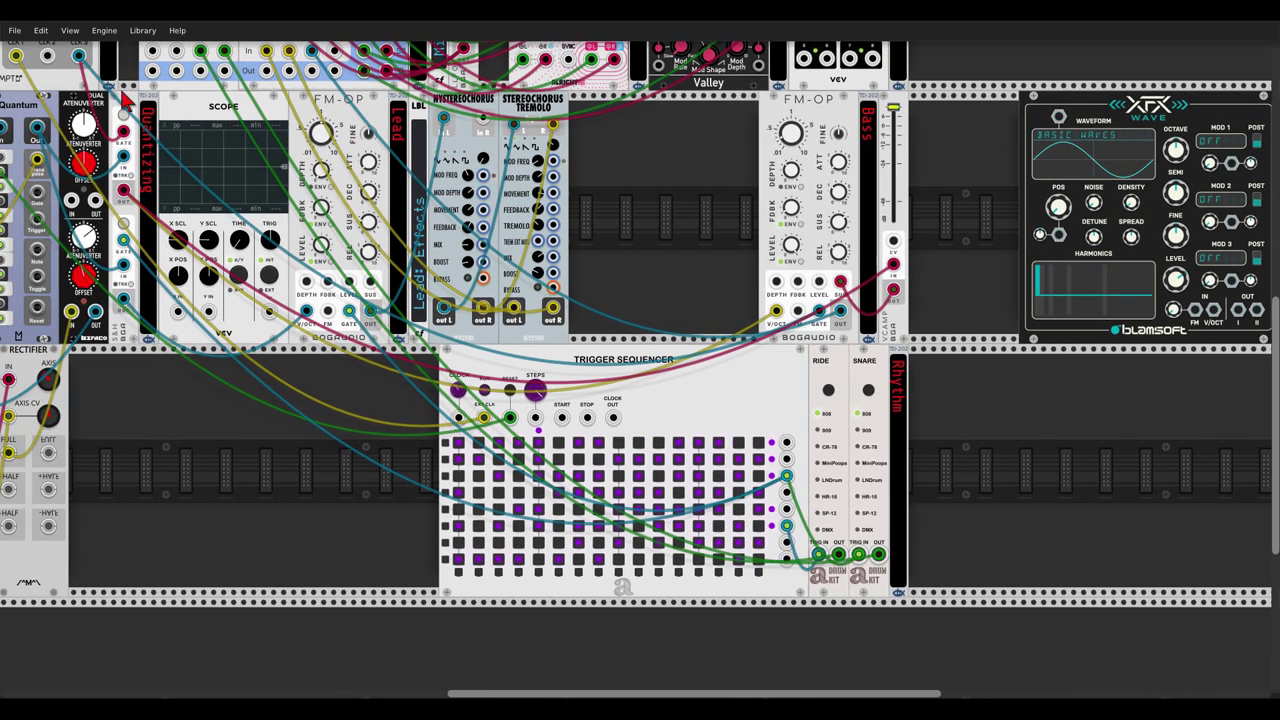
{"action": "scroll", "coordinate": [515, 480], "scroll_direction": "left", "scroll_amount": 8}
{"action": "scroll", "coordinate": [515, 480], "scroll_direction": "up", "scroll_amount": 2}
{"action": "left_click_drag", "start_coordinate": [166, 165], "coordinate": [1003, 313]}
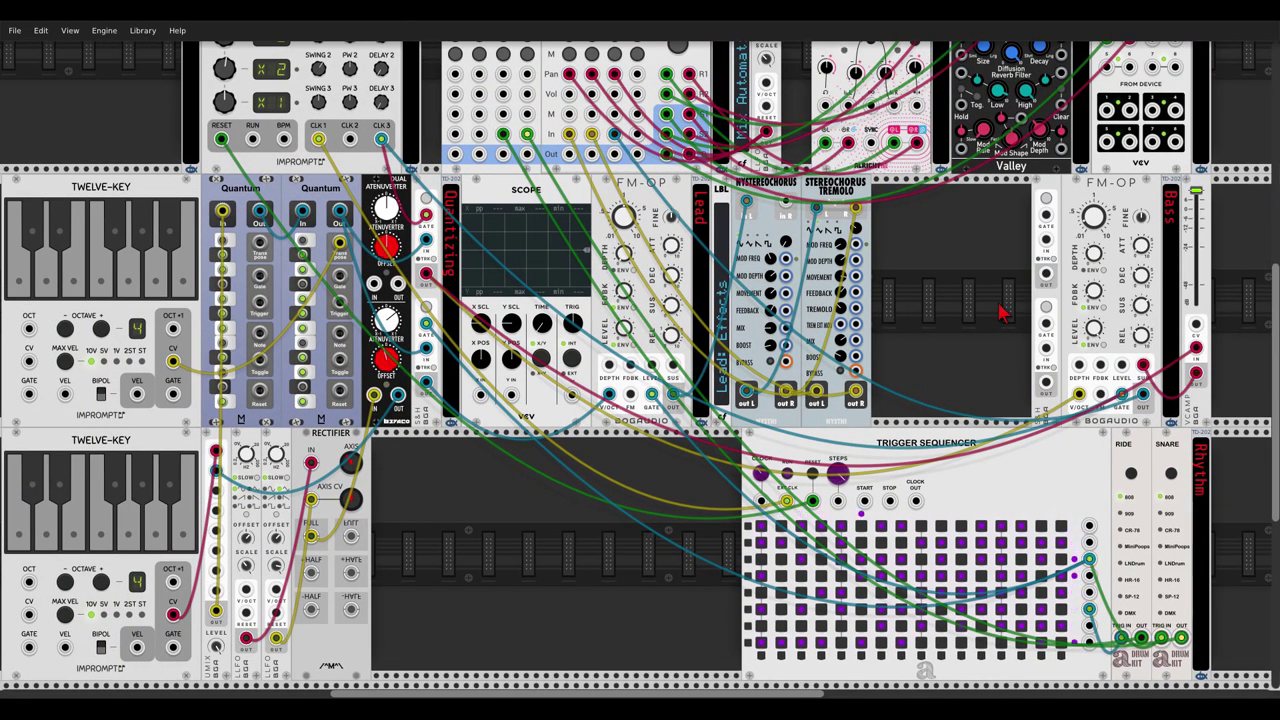
{"action": "left_click_drag", "start_coordinate": [1046, 247], "coordinate": [341, 208]}
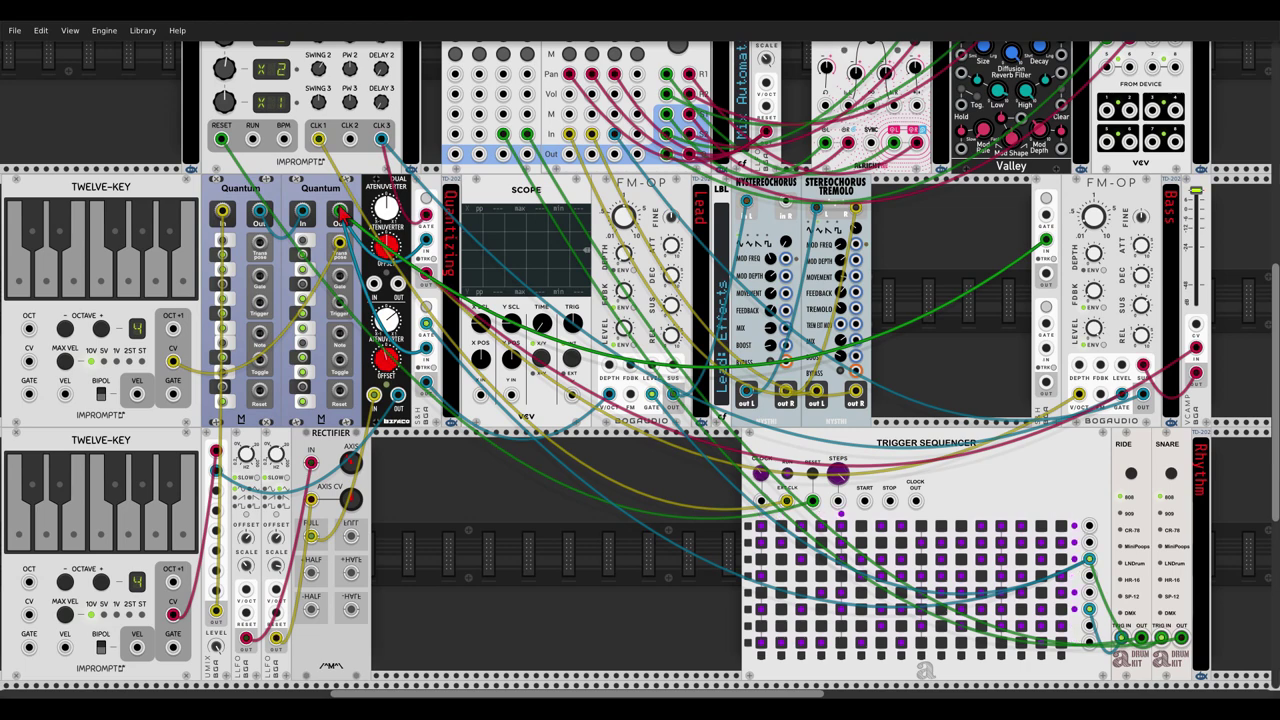
- Set Clocked's clock 2 ratio to /16 with its swing at 0, and patch CLK 2 into the duplicate sample-and-hold's first GATE
{"action": "scroll", "coordinate": [345, 215], "scroll_direction": "up", "scroll_amount": 3}
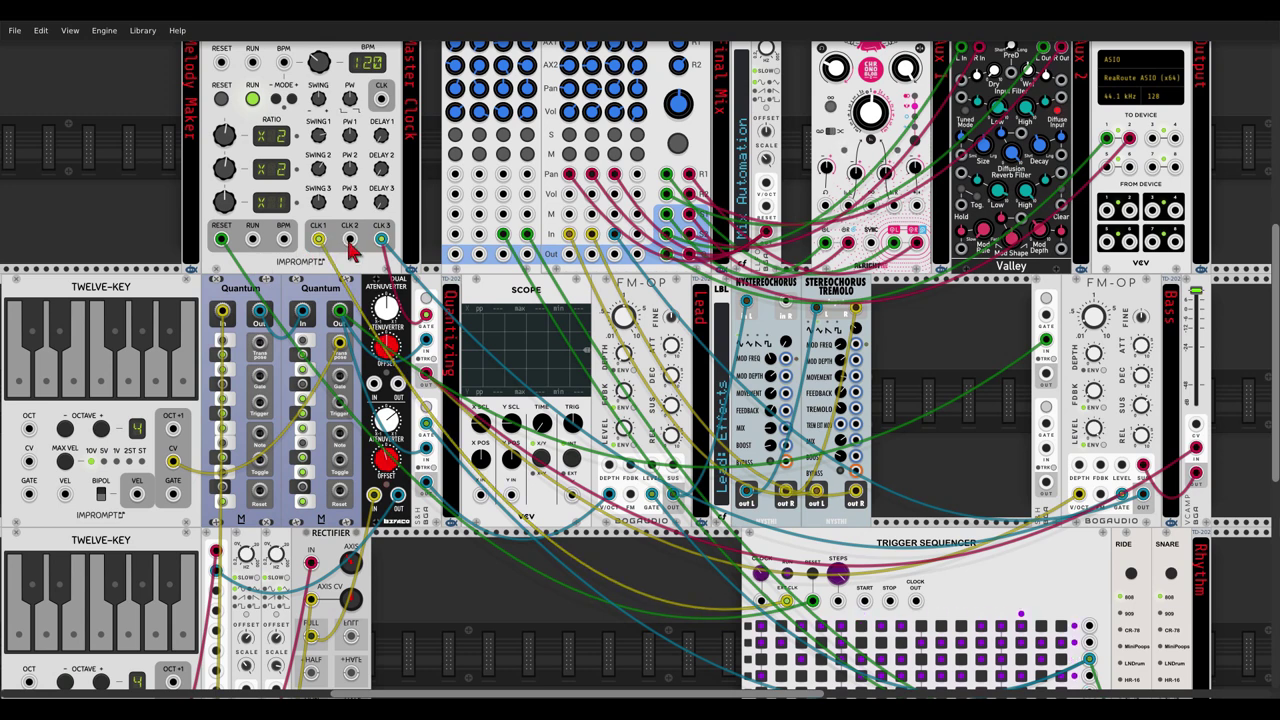
{"action": "left_click_drag", "start_coordinate": [224, 168], "coordinate": [224, 262]}
{"action": "left_click_drag", "start_coordinate": [316, 169], "coordinate": [316, 160]}
{"action": "double_click", "coordinate": [320, 170]}
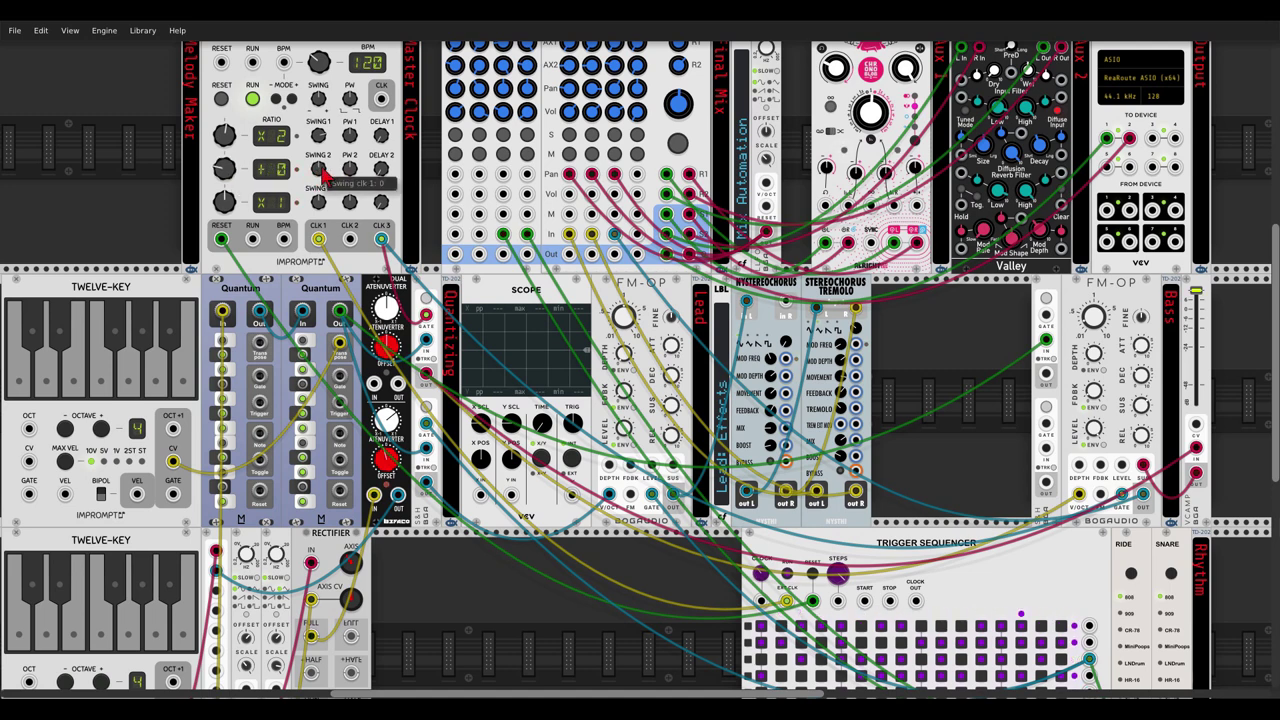
{"action": "left_click_drag", "start_coordinate": [350, 238], "coordinate": [1046, 317]}
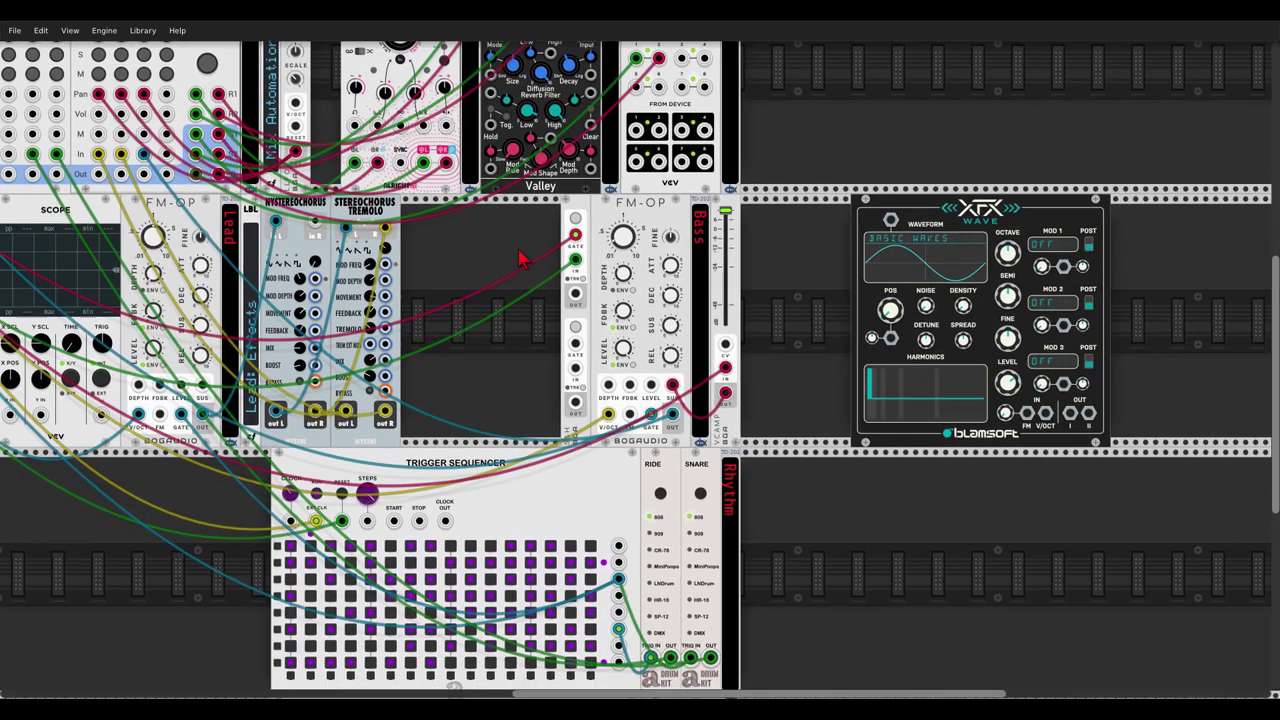
- Move the duplicate sample-and-hold against the XFX Wave and patch its first OUT into the oscillator's V/OCT input
{"action": "scroll", "coordinate": [470, 260], "scroll_direction": "right", "scroll_amount": 2}
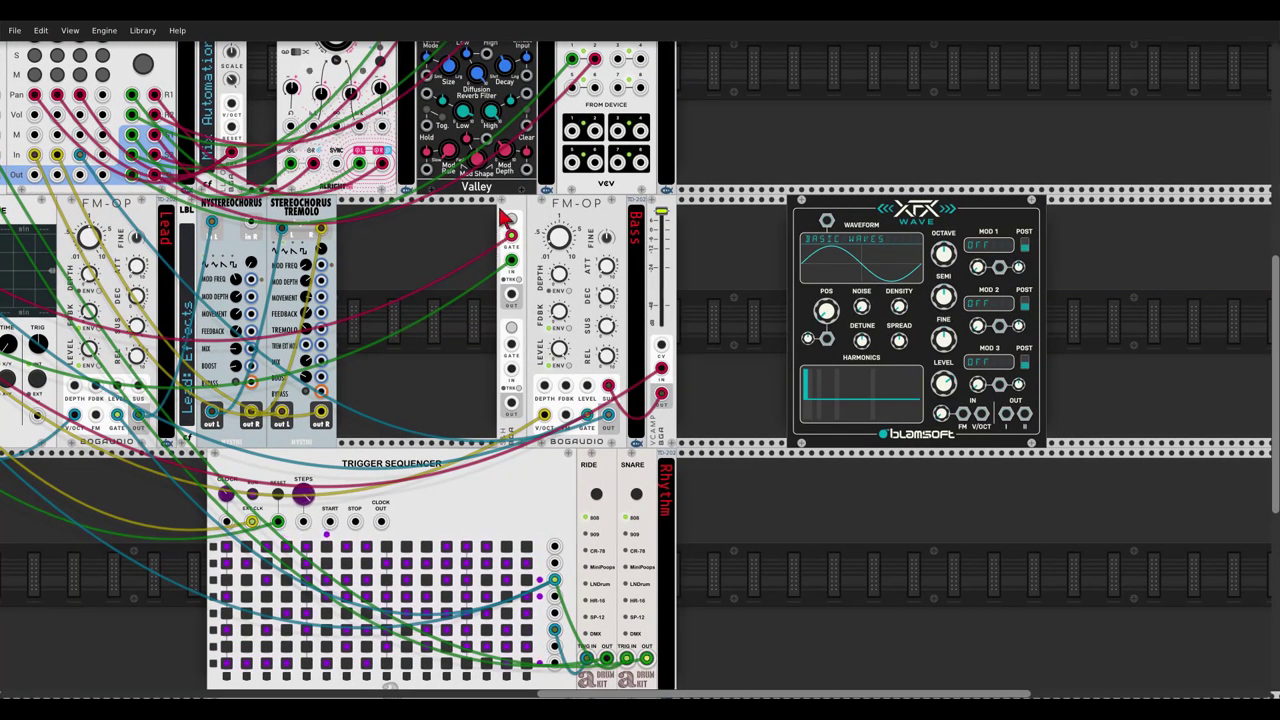
{"action": "left_click_drag", "start_coordinate": [576, 216], "coordinate": [798, 231]}
{"action": "scroll", "coordinate": [836, 142], "scroll_direction": "right", "scroll_amount": 2}
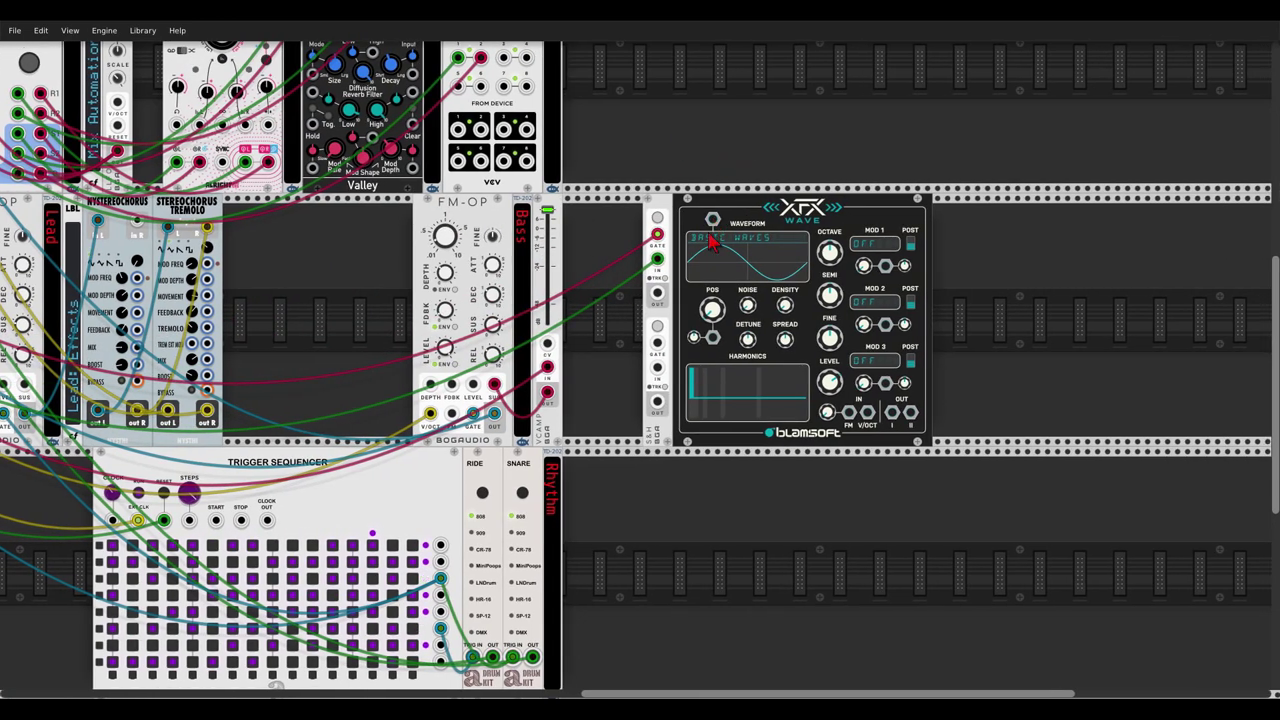
{"action": "left_click_drag", "start_coordinate": [656, 295], "coordinate": [867, 414]}
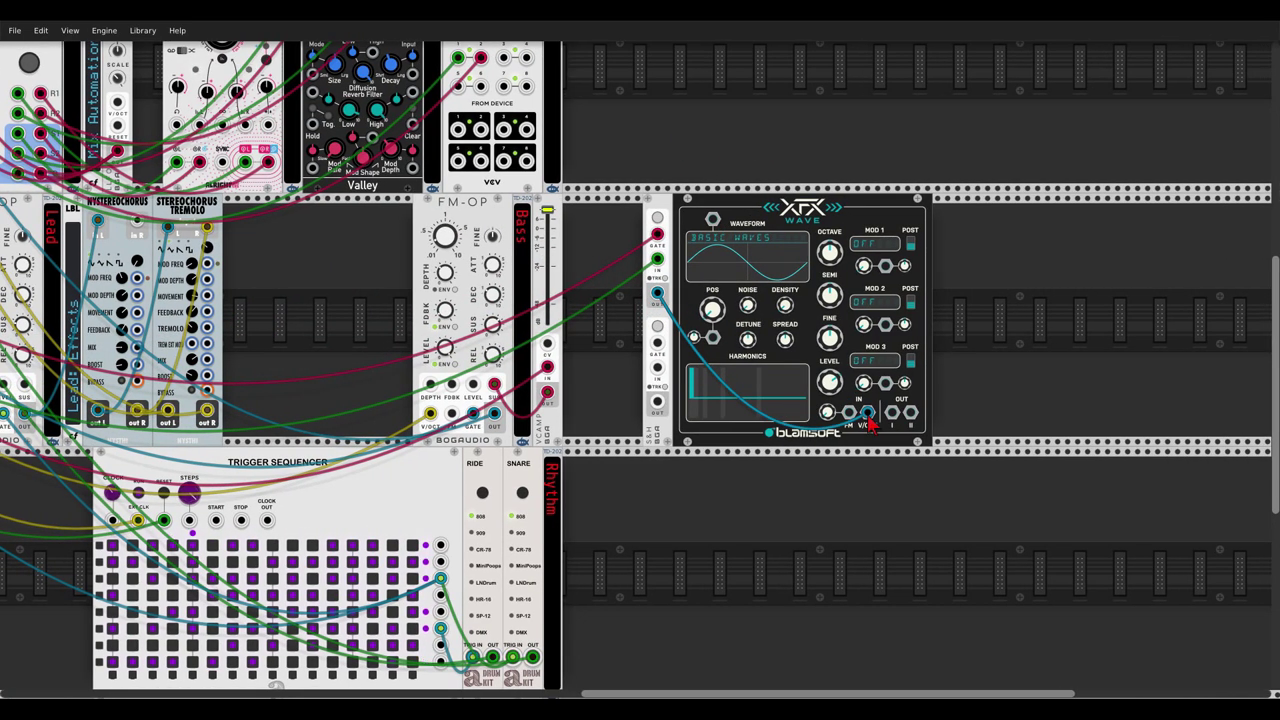
- Patch the XFX Wave's outputs I and II into the mixer's first two free inputs and set Level 1 to 0.705
{"action": "scroll", "coordinate": [870, 422], "scroll_direction": "down", "scroll_amount": 4}
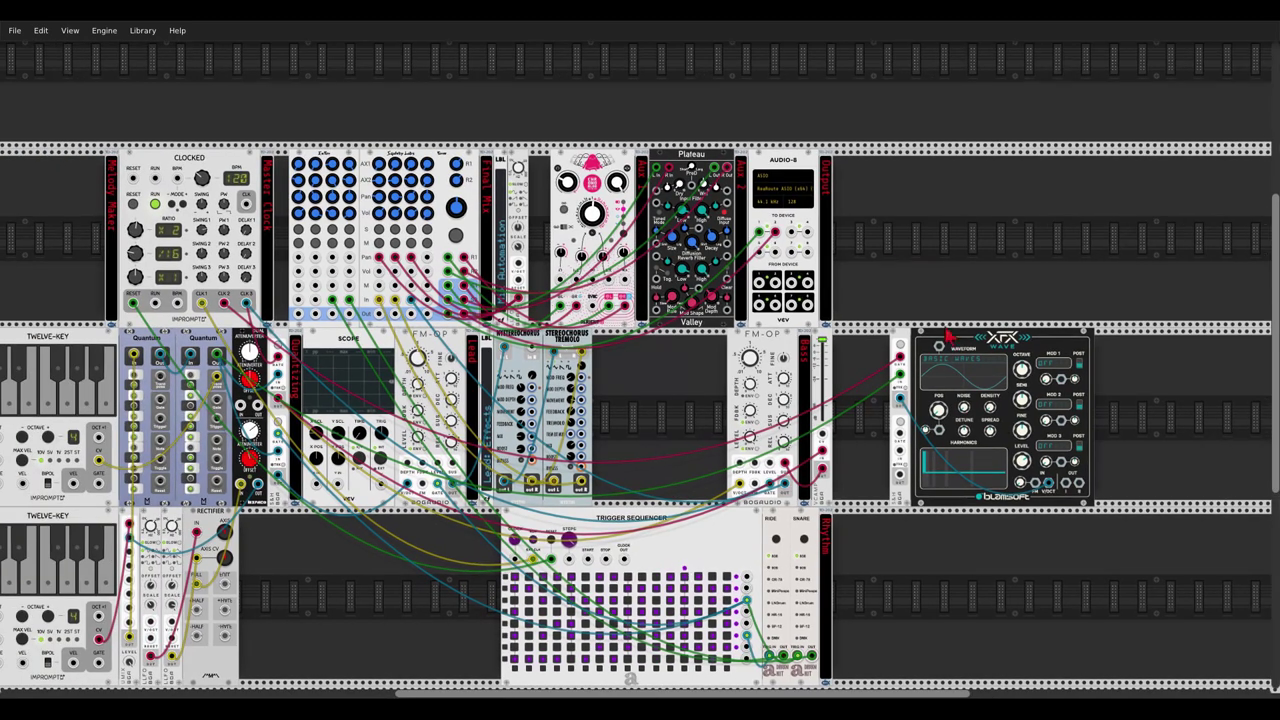
{"action": "mouse_move", "coordinate": [1066, 483]}
{"action": "left_mouse_down"}
{"action": "mouse_move", "coordinate": [298, 300]}
{"action": "mouse_move", "coordinate": [1093, 447]}
{"action": "mouse_move", "coordinate": [1080, 483]}
{"action": "left_mouse_up"}
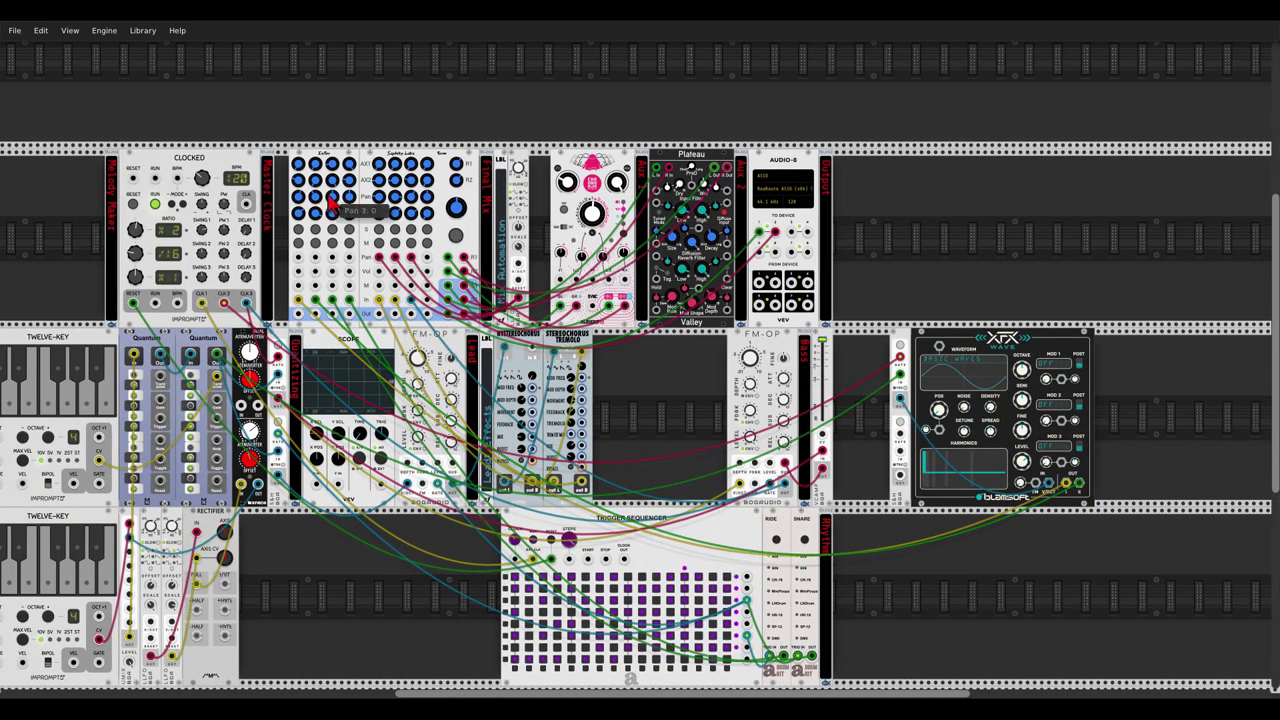
{"action": "mouse_move", "coordinate": [303, 203]}
{"action": "mouse_move", "coordinate": [300, 198]}
{"action": "left_mouse_down"}
{"action": "mouse_move", "coordinate": [300, 230]}
{"action": "mouse_move", "coordinate": [316, 150]}
{"action": "mouse_move", "coordinate": [317, 180]}
{"action": "mouse_move", "coordinate": [298, 176]}
{"action": "mouse_move", "coordinate": [314, 208]}
{"action": "mouse_move", "coordinate": [300, 217]}
{"action": "left_mouse_up"}
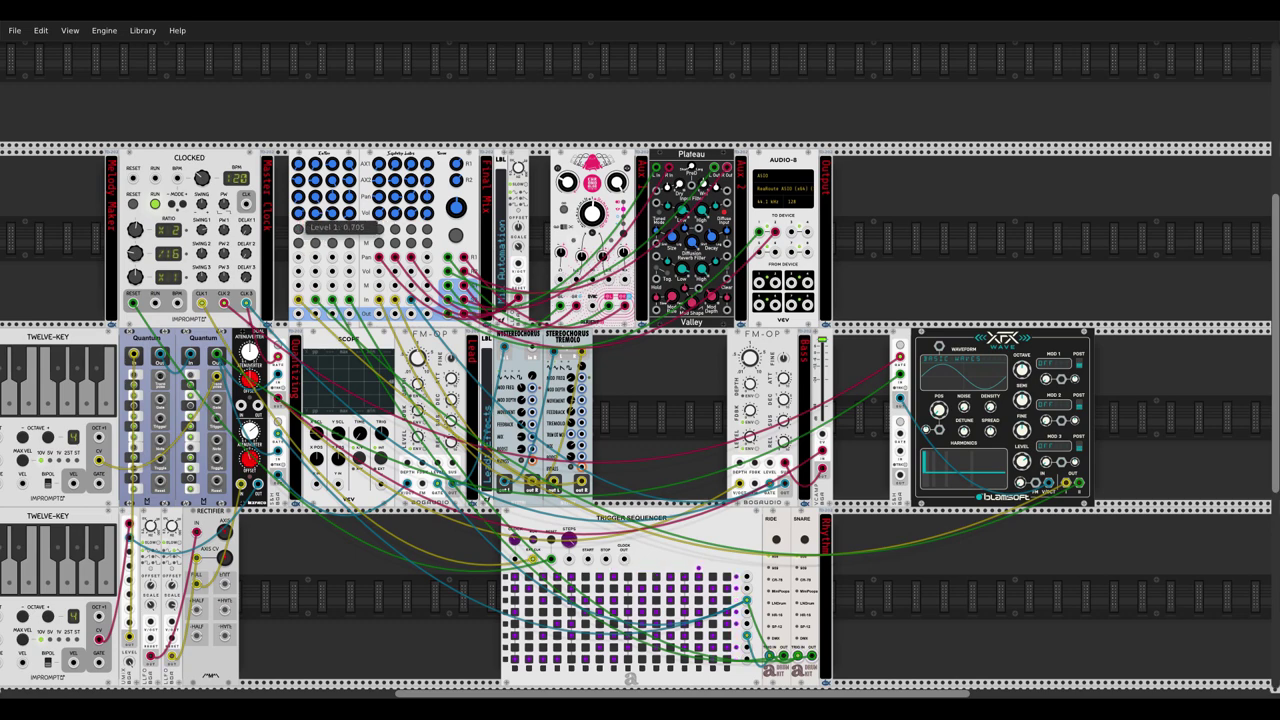
- Set the XFX Wave's waveform position to about 73.3 for a triangle shape
{"action": "scroll", "coordinate": [773, 400], "scroll_direction": "up", "scroll_amount": 5}
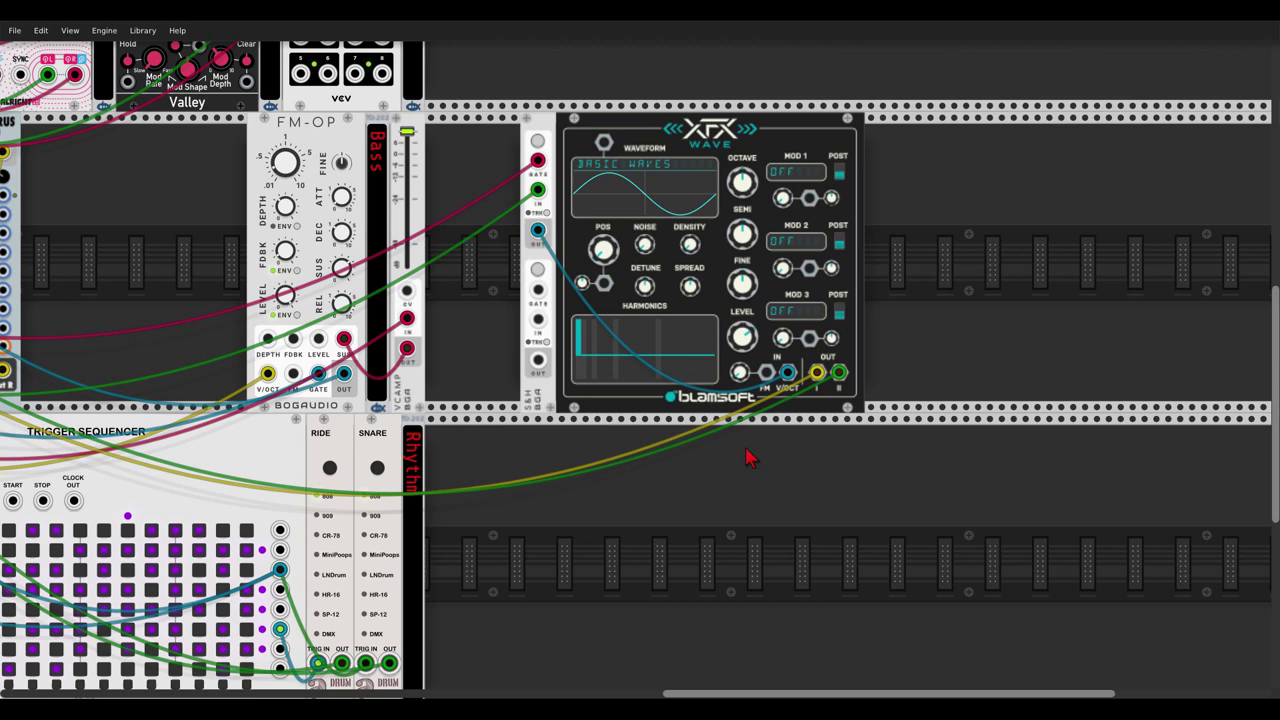
{"action": "mouse_move", "coordinate": [603, 250]}
{"action": "left_mouse_down"}
{"action": "mouse_move", "coordinate": [603, 194]}
{"action": "mouse_move", "coordinate": [600, 268]}
{"action": "left_mouse_up"}
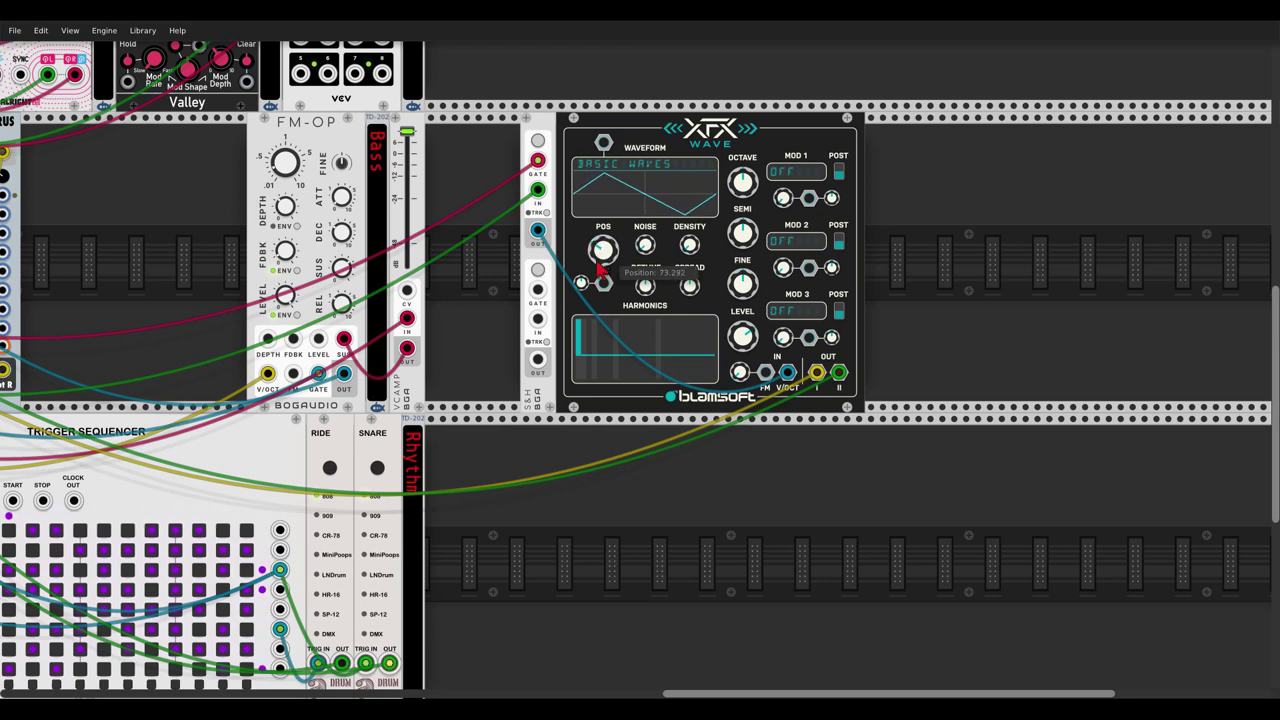
- Search the module library for "vca", add the two-channel VCA beside the XFX Wave, and set both channel gains to 100%
{"action": "right_click", "coordinate": [954, 192]}
{"action": "type", "text": "vca"}
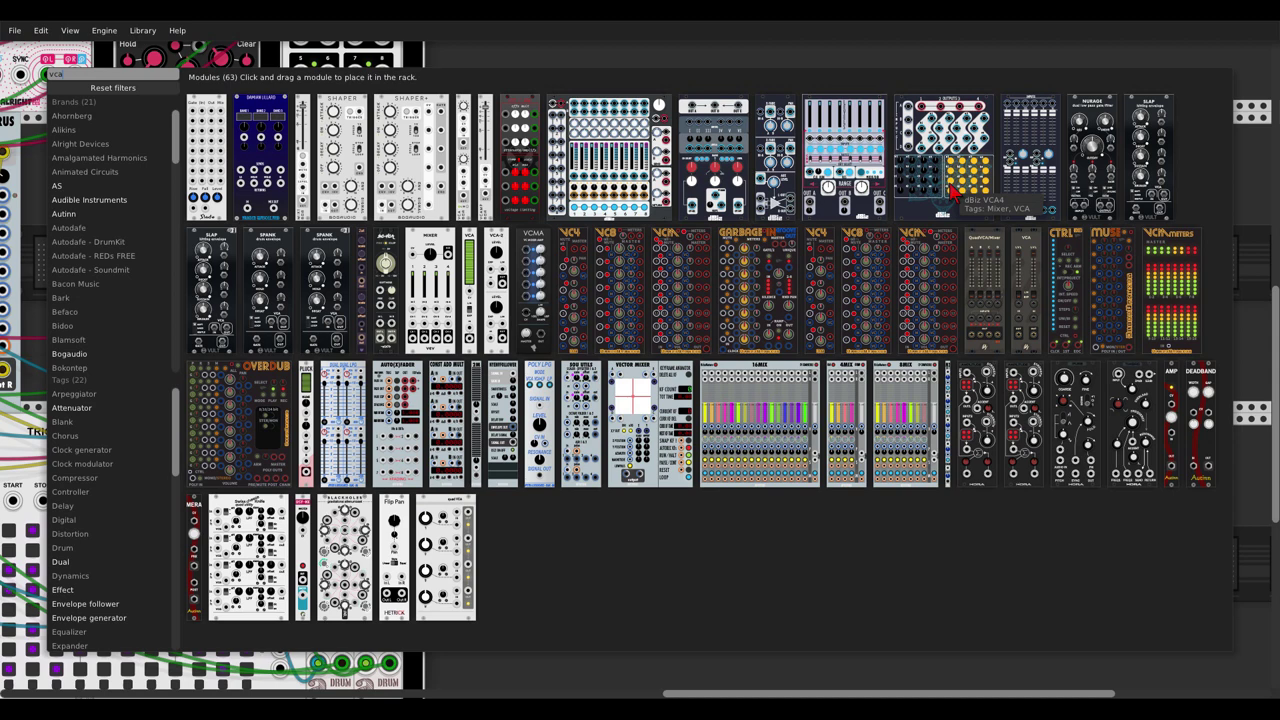
{"action": "left_click", "coordinate": [1026, 262]}
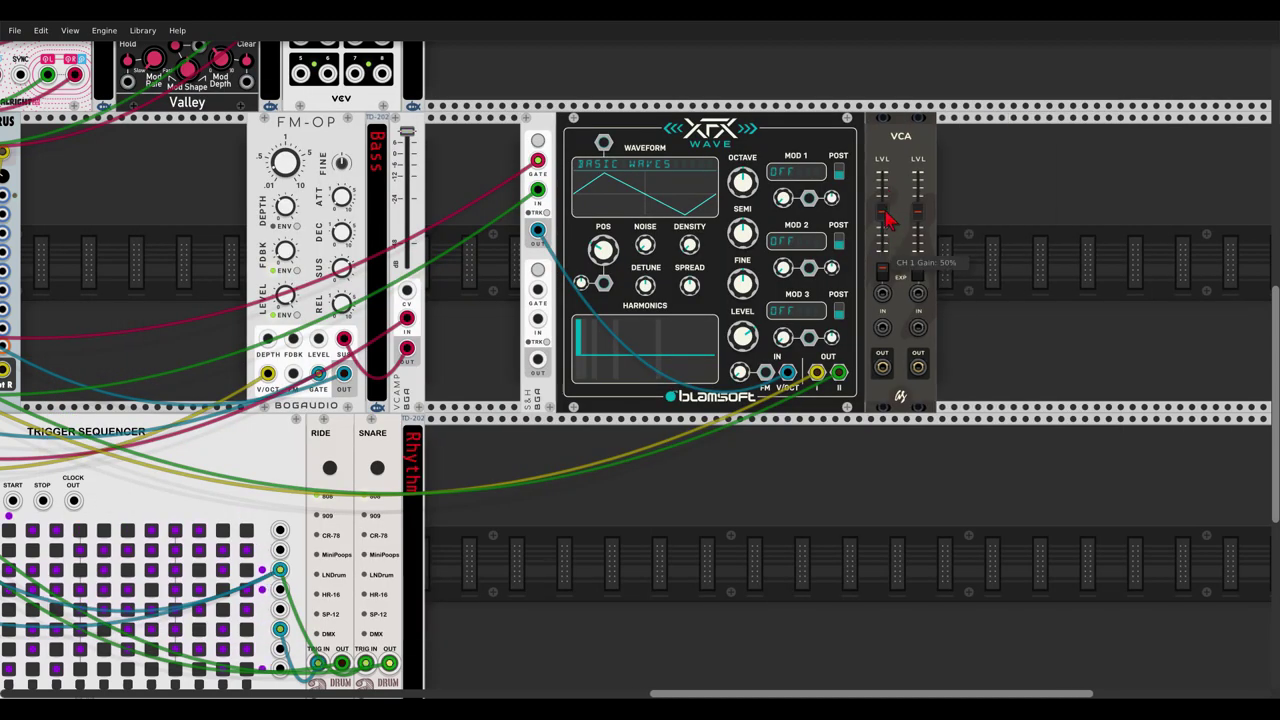
{"action": "left_click_drag", "start_coordinate": [887, 218], "coordinate": [883, 170]}
{"action": "left_click_drag", "start_coordinate": [918, 214], "coordinate": [918, 170]}
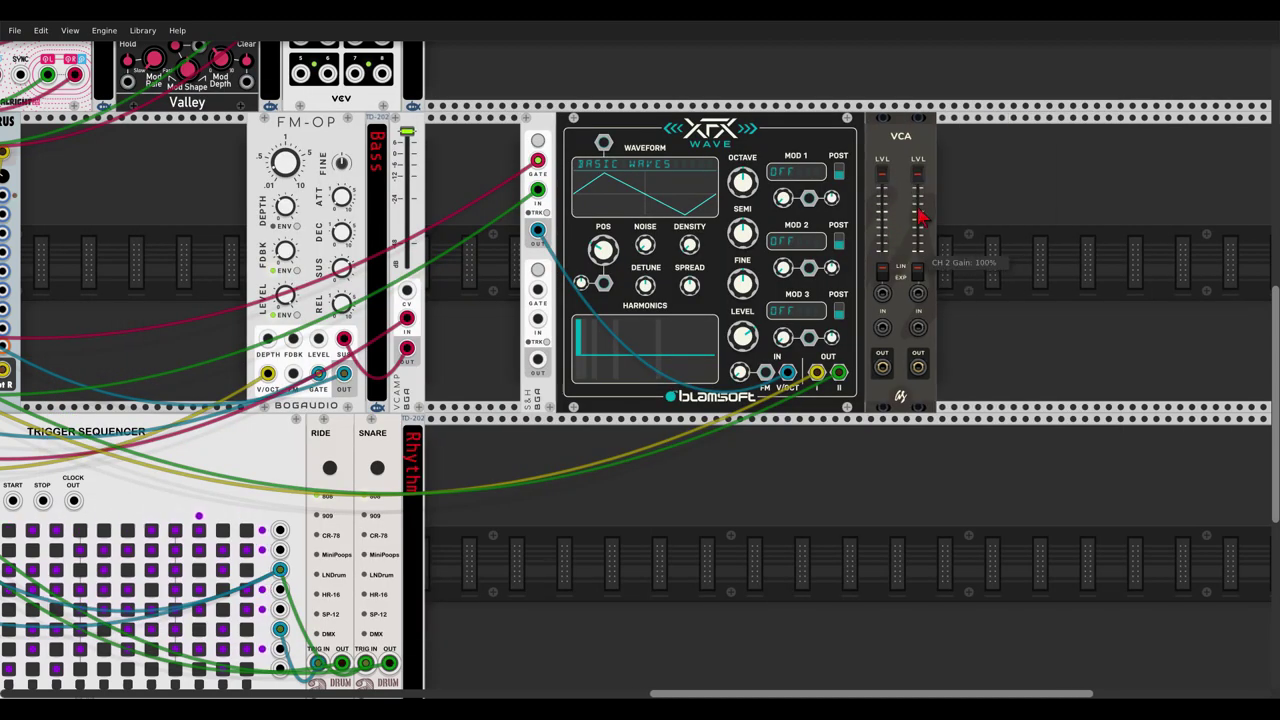
- Disconnect the XFX Wave's outputs I and II from the mixer and patch them into the VCA's two IN jacks
{"action": "right_click", "coordinate": [839, 371]}
{"action": "right_click", "coordinate": [817, 372]}
{"action": "left_click_drag", "start_coordinate": [817, 372], "coordinate": [878, 330]}
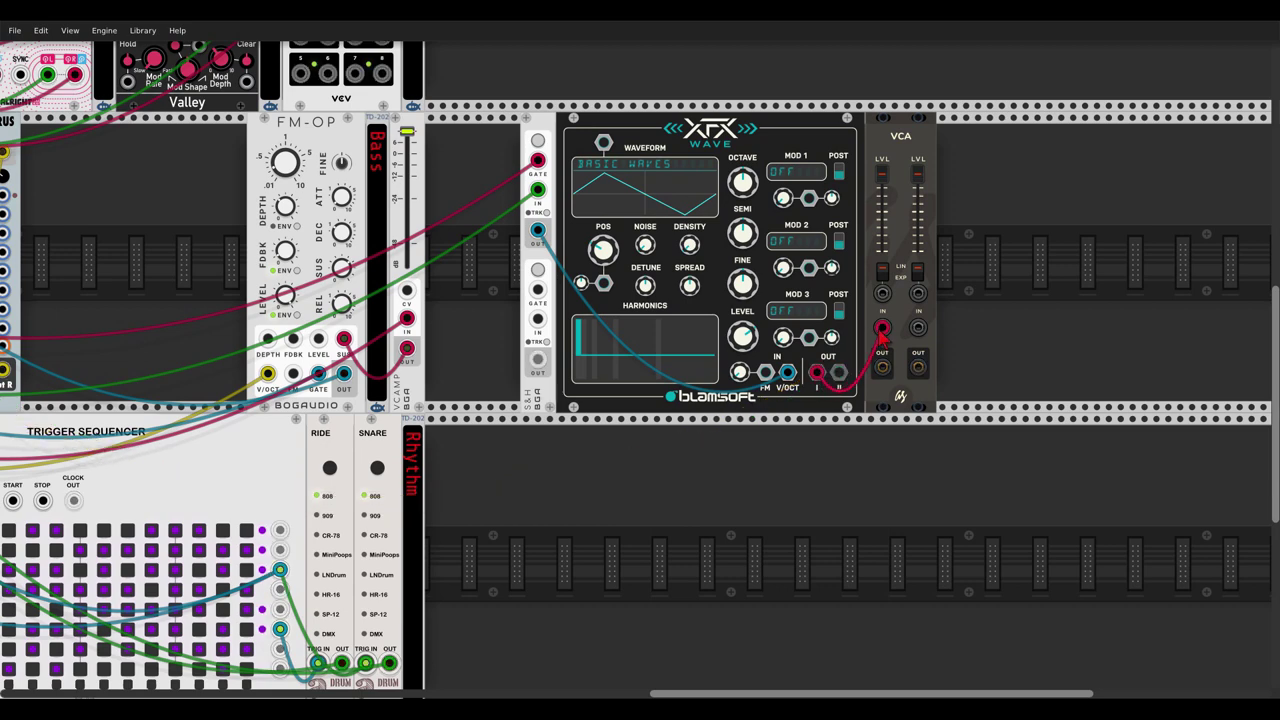
{"action": "scroll", "coordinate": [883, 333], "scroll_direction": "down", "scroll_amount": 3}
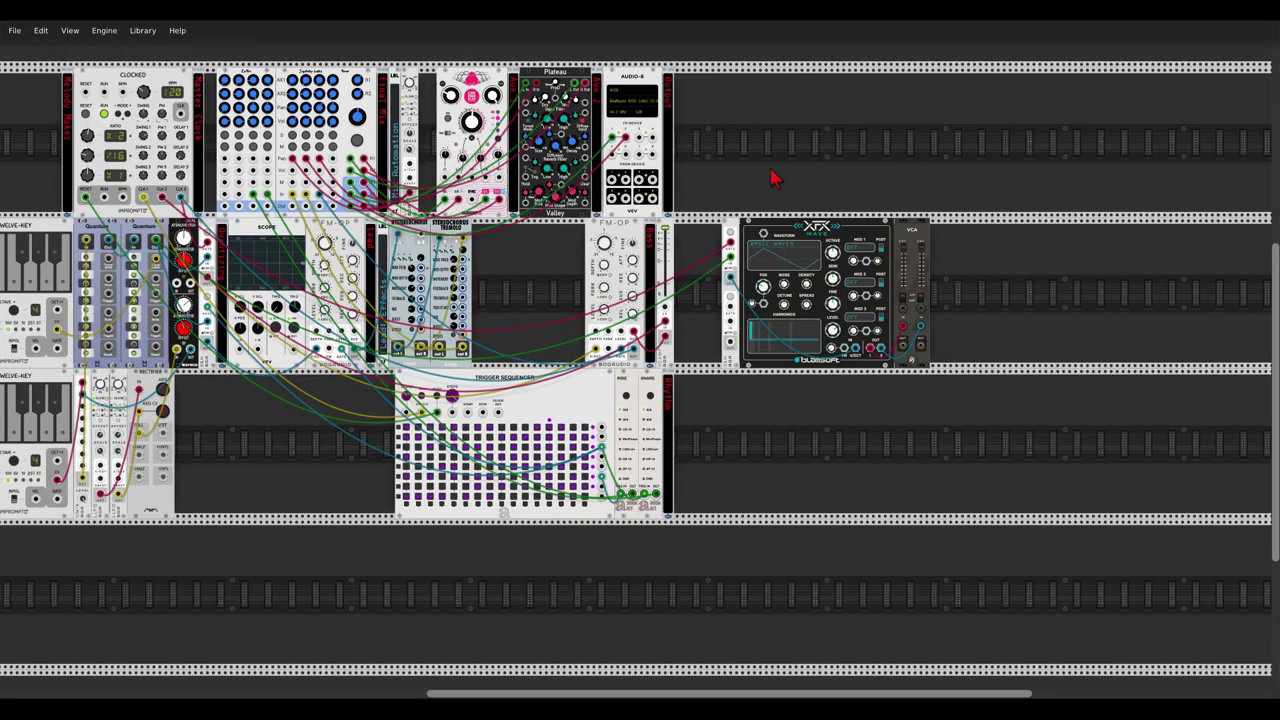
- Patch the VCA's two OUT jacks into the mixer's first two free inputs
{"action": "left_click_drag", "start_coordinate": [770, 169], "coordinate": [850, 178]}
{"action": "mouse_move", "coordinate": [983, 355]}
{"action": "left_mouse_down"}
{"action": "mouse_move", "coordinate": [520, 236]}
{"action": "mouse_move", "coordinate": [311, 198]}
{"action": "mouse_move", "coordinate": [1001, 355]}
{"action": "left_mouse_up"}
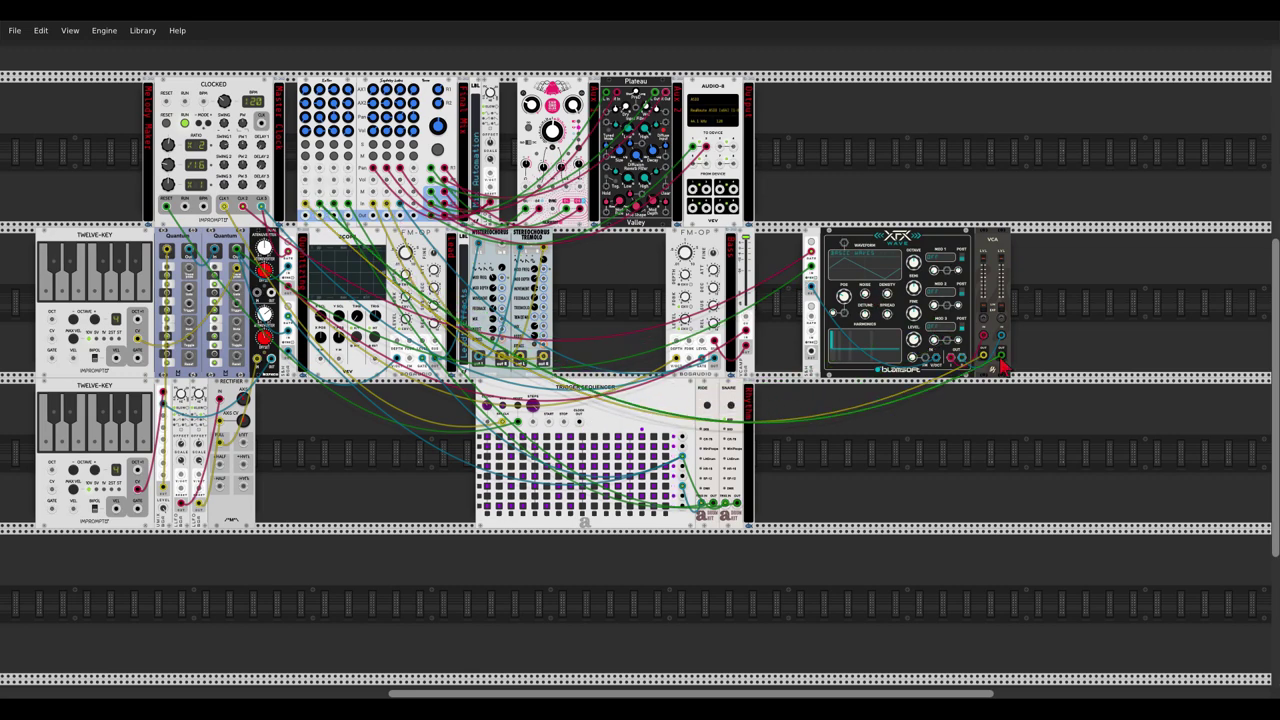
- Search the module library for "slew" and add the Bogaudio Slew module beside the VCA
{"action": "scroll", "coordinate": [1061, 371], "scroll_direction": "up", "scroll_amount": 3}
{"action": "left_click_drag", "start_coordinate": [1066, 314], "coordinate": [1014, 339]}
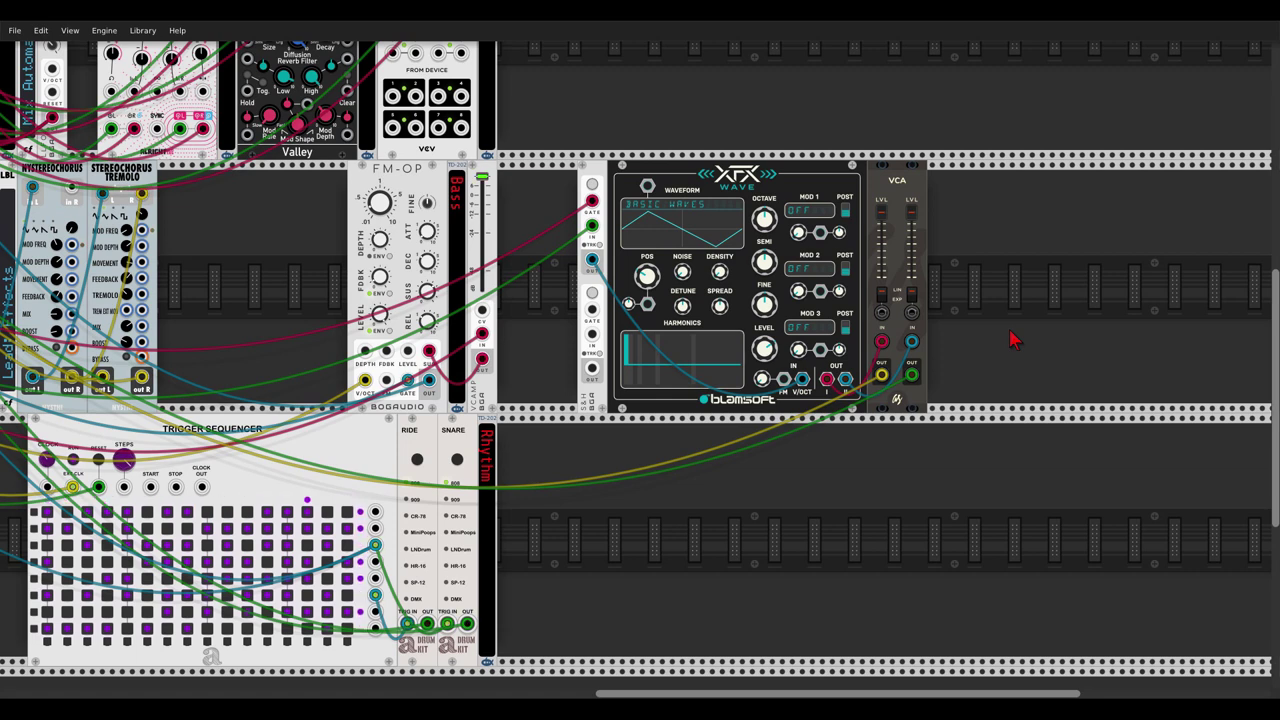
{"action": "right_click", "coordinate": [1010, 340]}
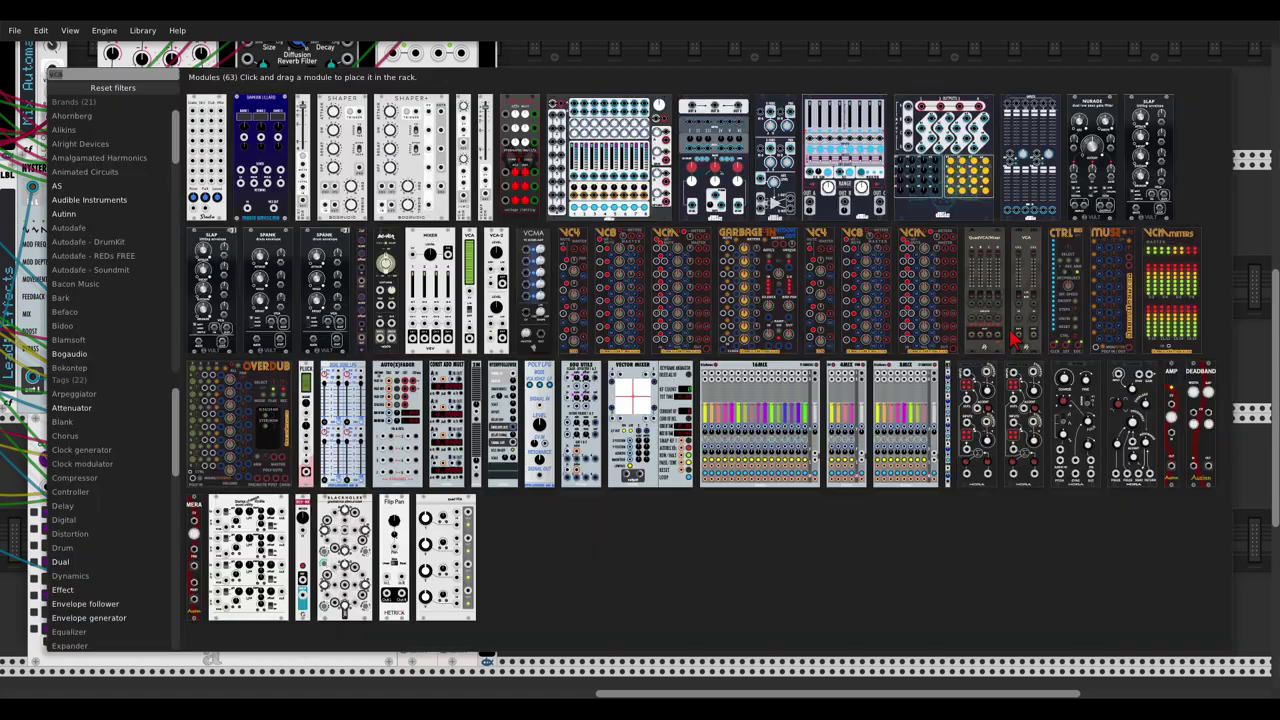
{"action": "type", "text": "slew"}
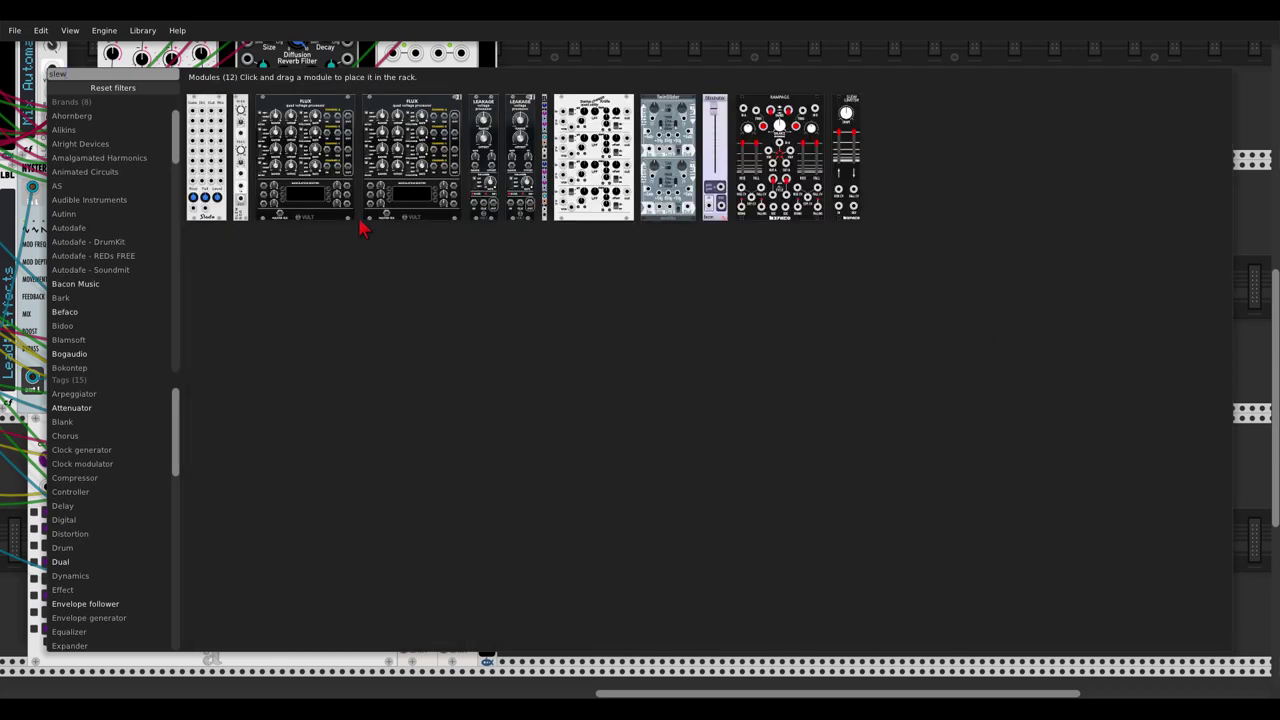
{"action": "left_click_drag", "start_coordinate": [241, 108], "coordinate": [855, 262]}
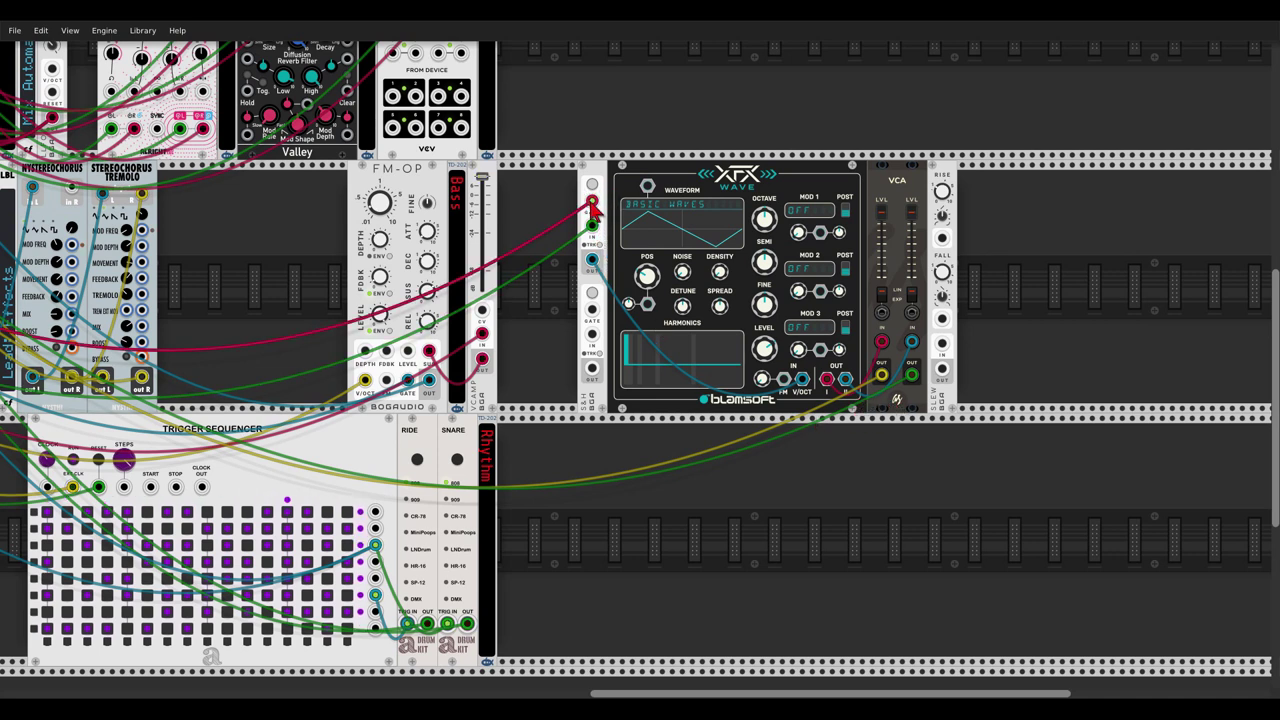
- Route the sample-and-hold's gate signal through the Slew into both VCA level CV inputs and adjust the Slew's Rise and Fall times
{"action": "left_click_drag", "start_coordinate": [592, 203], "coordinate": [942, 344]}
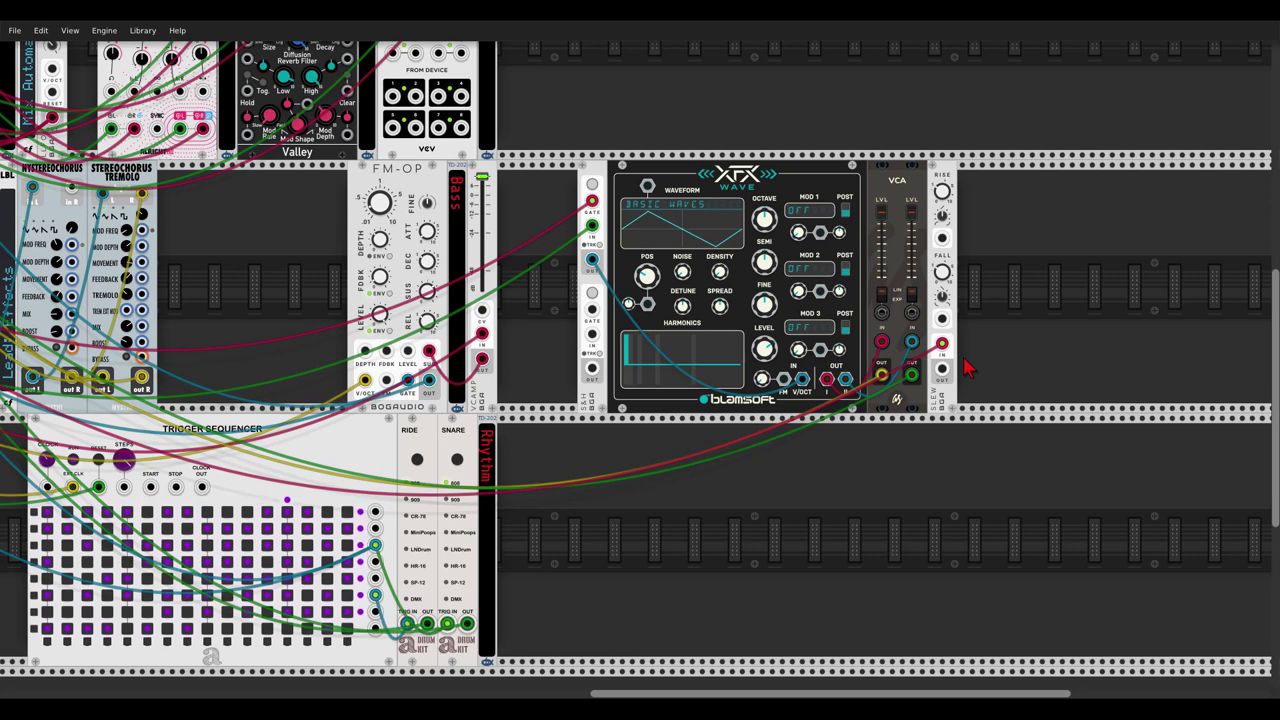
{"action": "scroll", "coordinate": [964, 363], "scroll_direction": "up", "scroll_amount": 2}
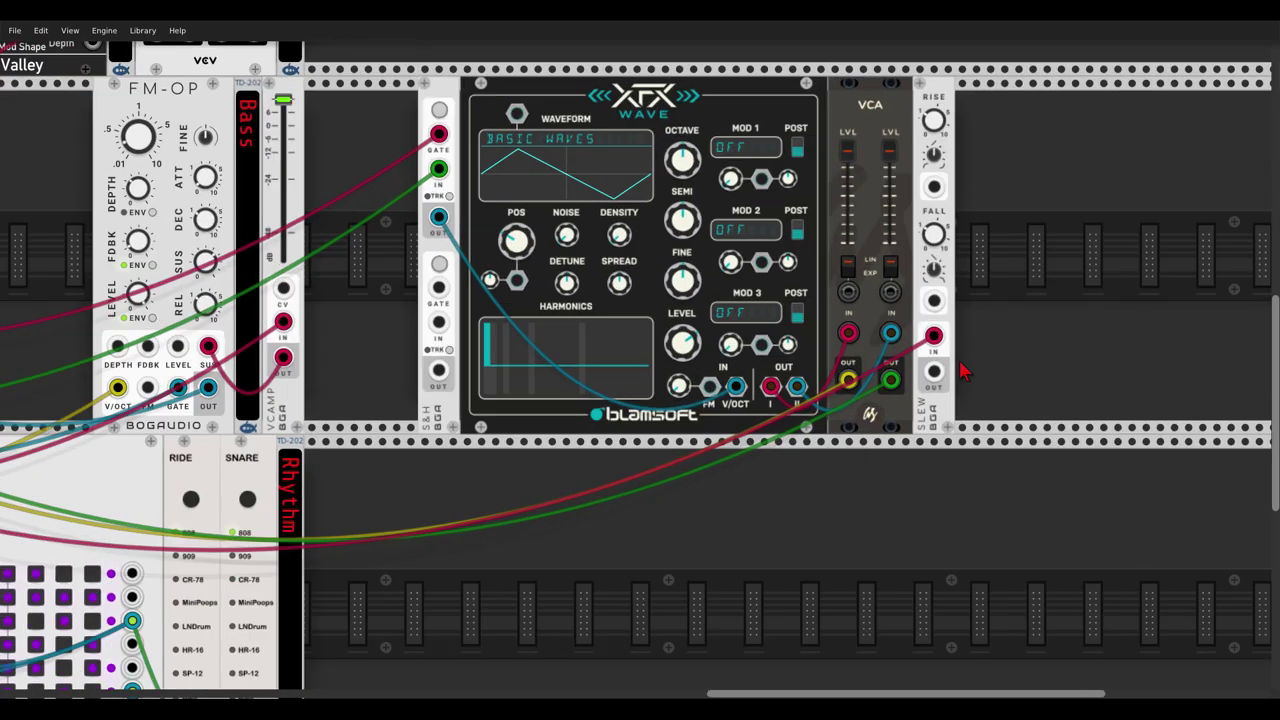
{"action": "mouse_move", "coordinate": [934, 371]}
{"action": "left_mouse_down"}
{"action": "mouse_move", "coordinate": [849, 292]}
{"action": "mouse_move", "coordinate": [933, 373]}
{"action": "left_mouse_up"}
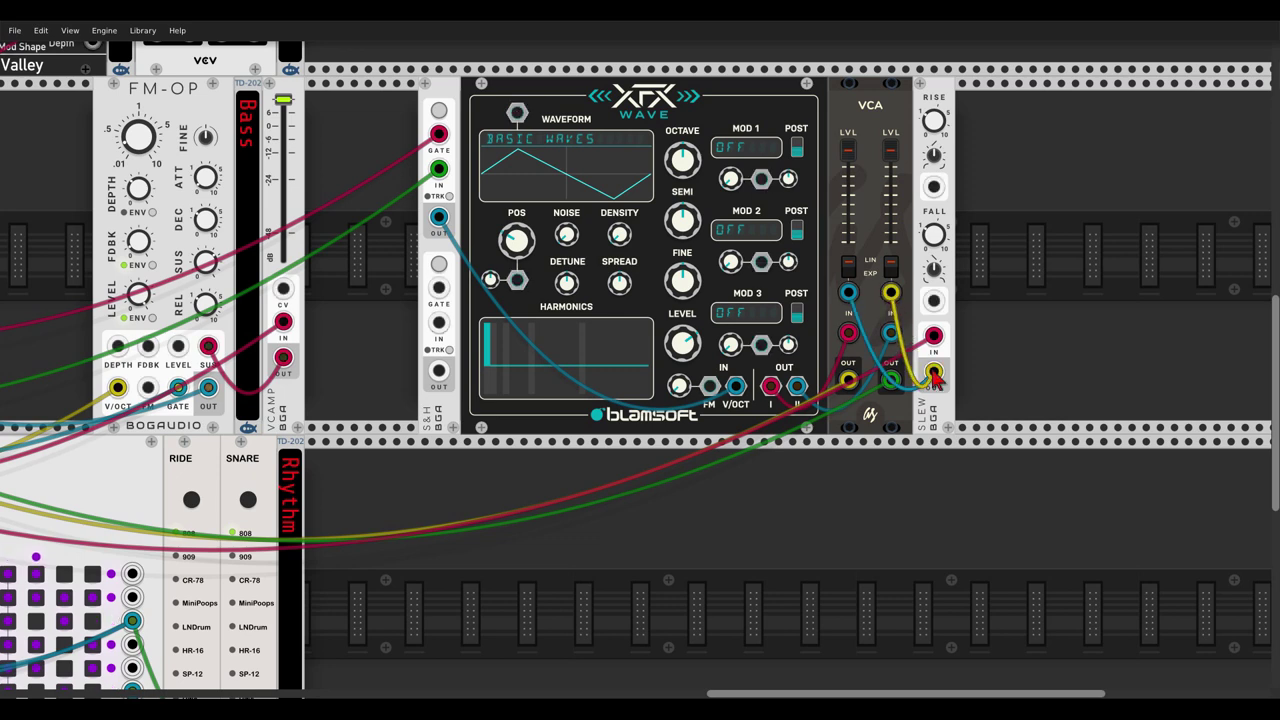
{"action": "left_click_drag", "start_coordinate": [933, 128], "coordinate": [933, 100]}
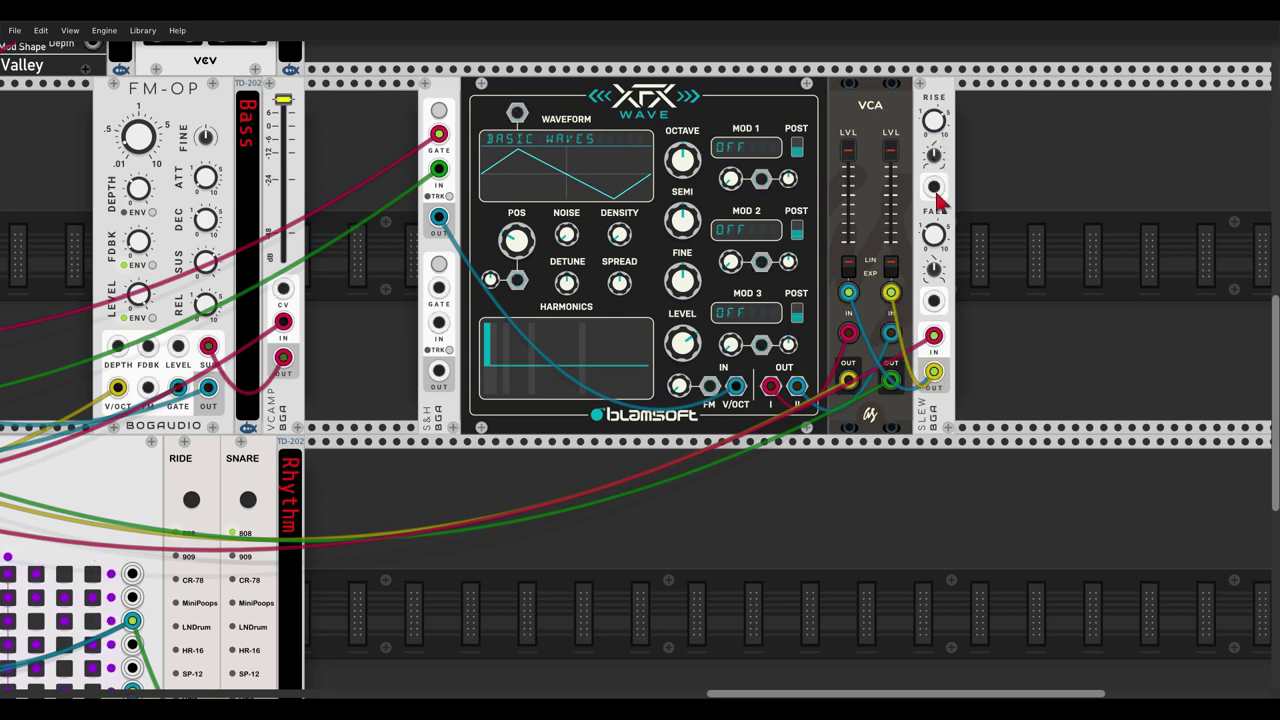
{"action": "left_click_drag", "start_coordinate": [935, 235], "coordinate": [933, 285]}
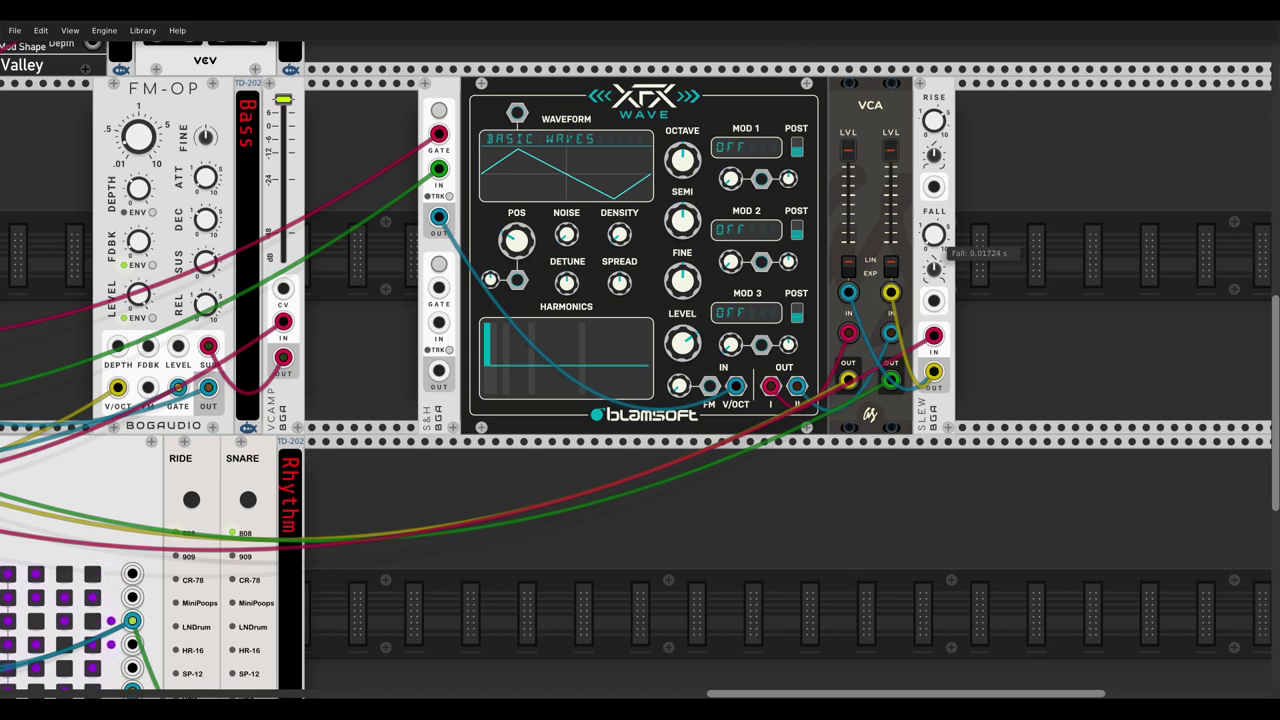
- Adjust the XFX Wave's waveform position, density and detune, with the spread at 100%
{"action": "left_click_drag", "start_coordinate": [514, 236], "coordinate": [514, 211]}
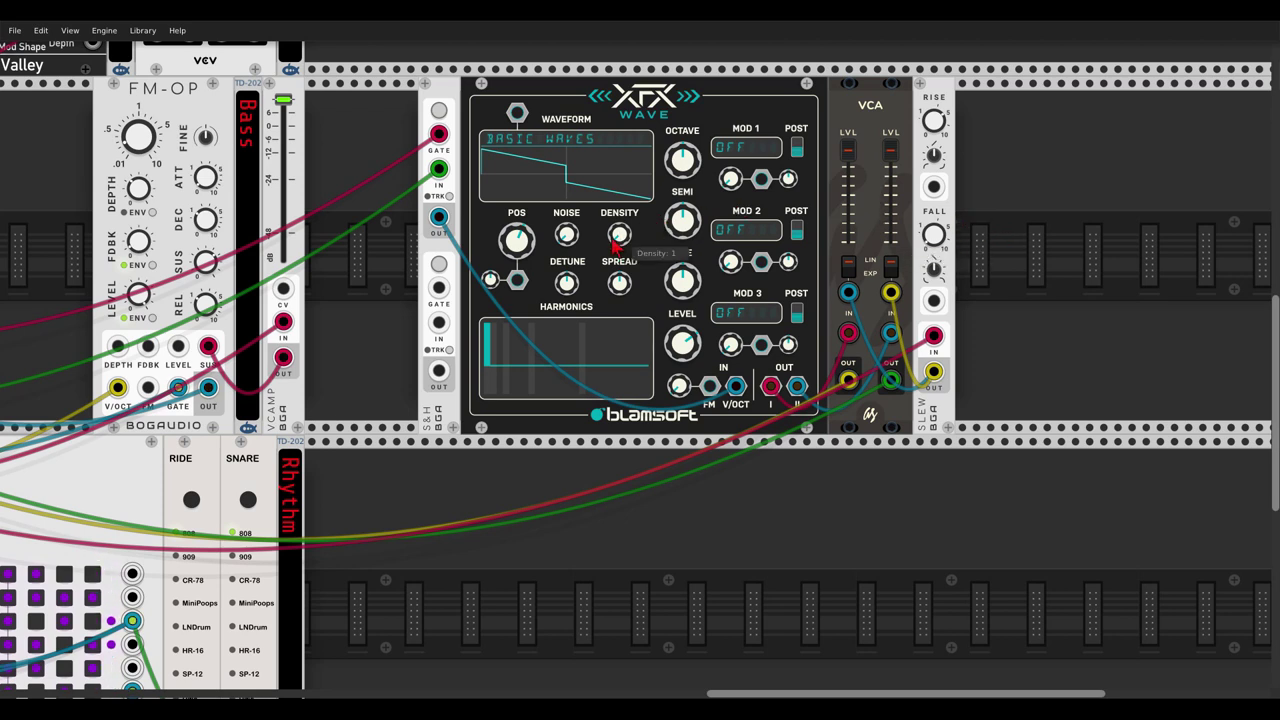
{"action": "left_click_drag", "start_coordinate": [619, 233], "coordinate": [619, 222]}
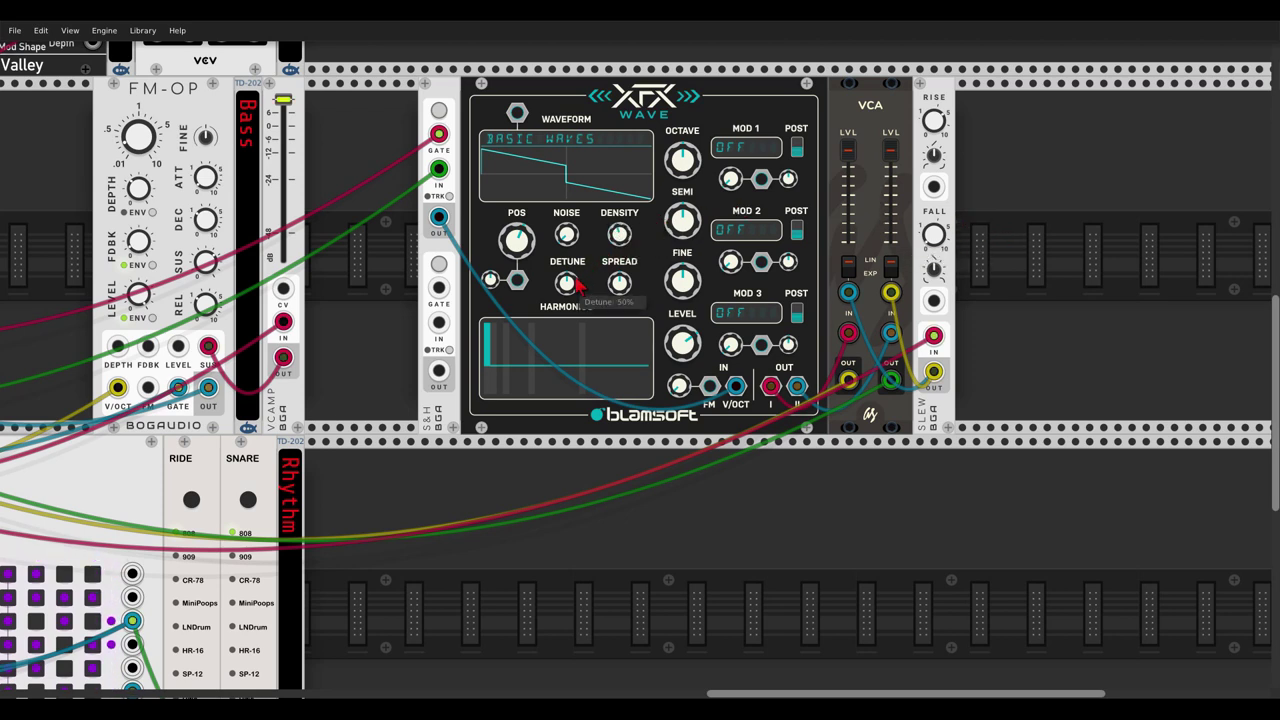
{"action": "left_click_drag", "start_coordinate": [567, 283], "coordinate": [619, 268]}
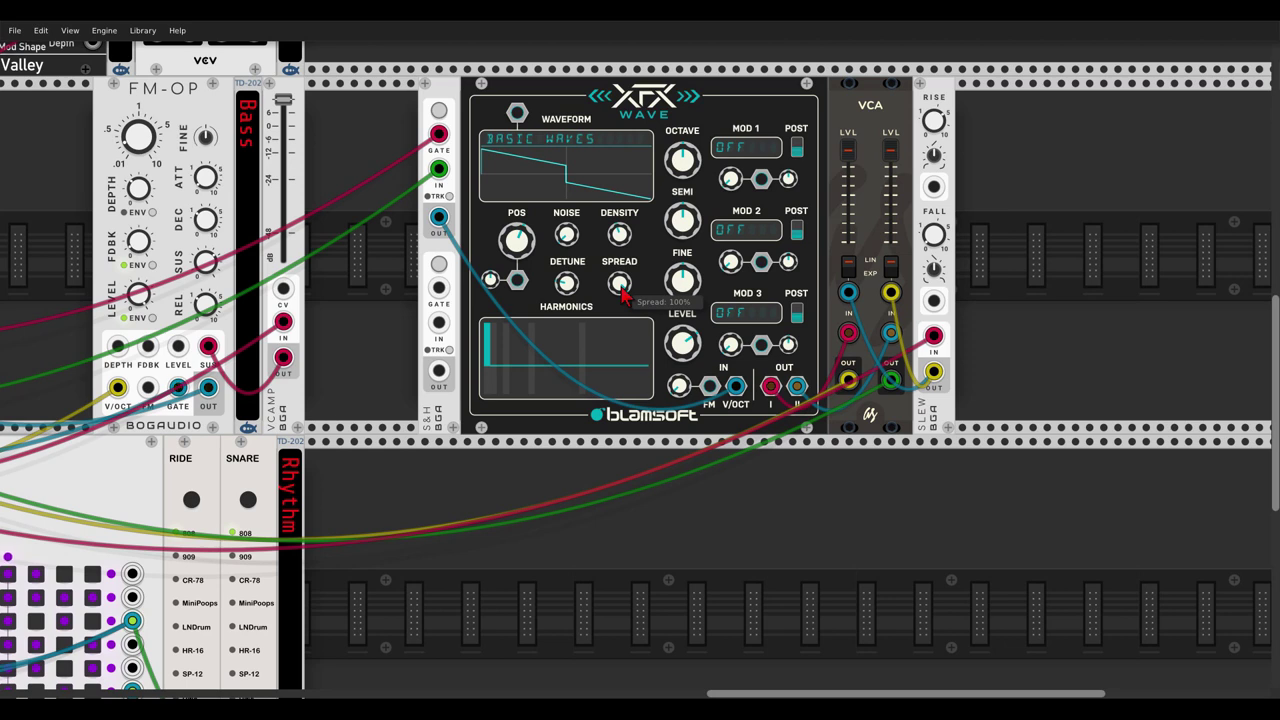
- Load the Viking wavetable in the XFX Wave and modulate its position from the Slew's output with a raised input amount
{"action": "left_click", "coordinate": [553, 175]}
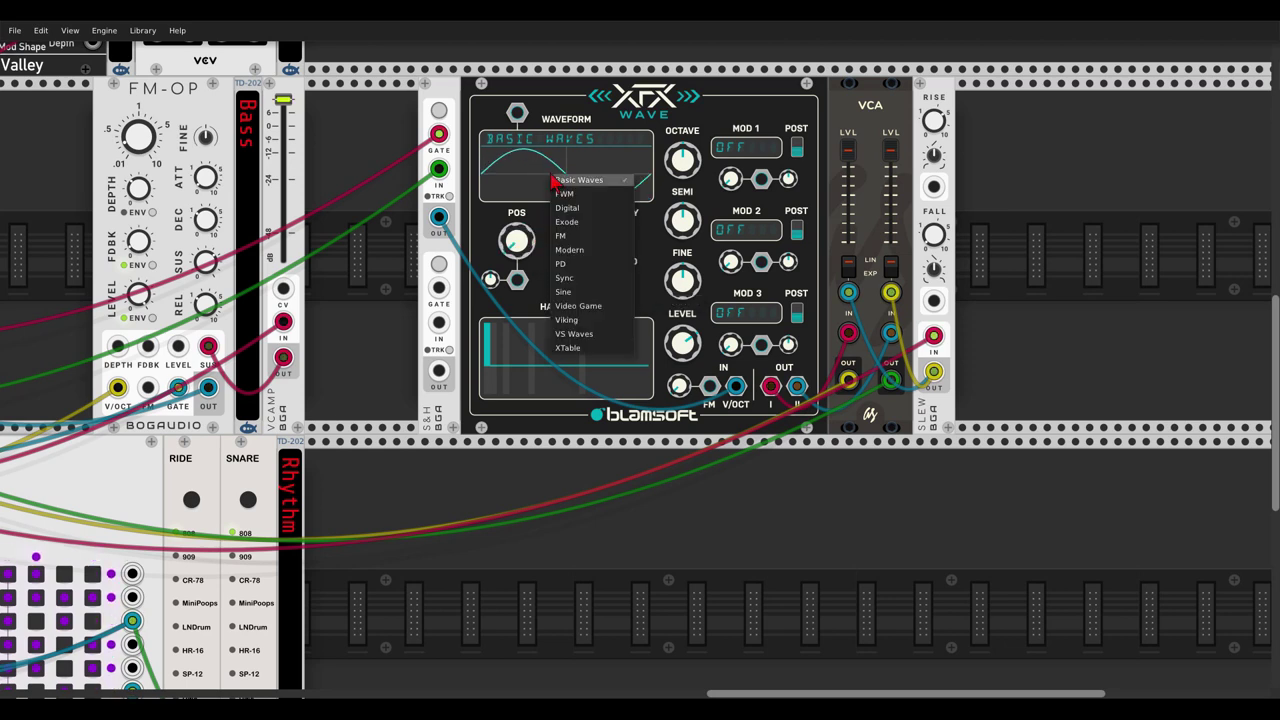
{"action": "left_click", "coordinate": [575, 320]}
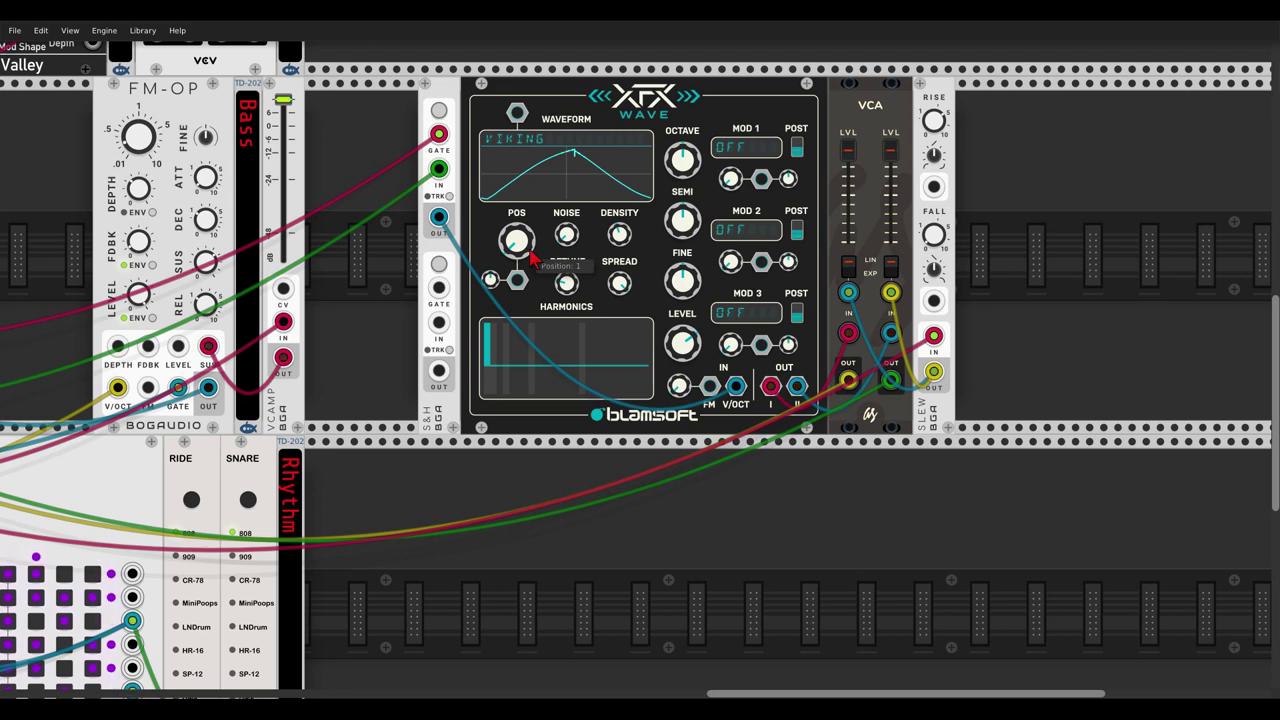
{"action": "left_click_drag", "start_coordinate": [517, 280], "coordinate": [933, 372]}
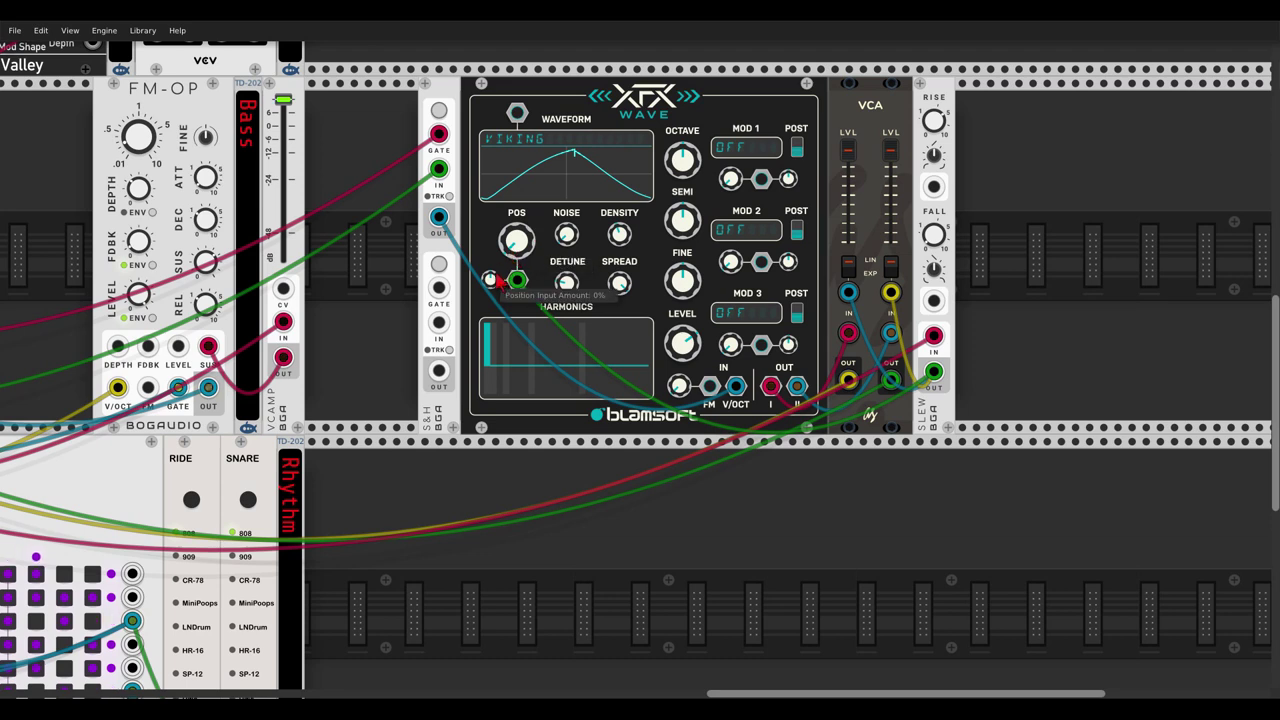
{"action": "left_click_drag", "start_coordinate": [497, 283], "coordinate": [497, 230]}
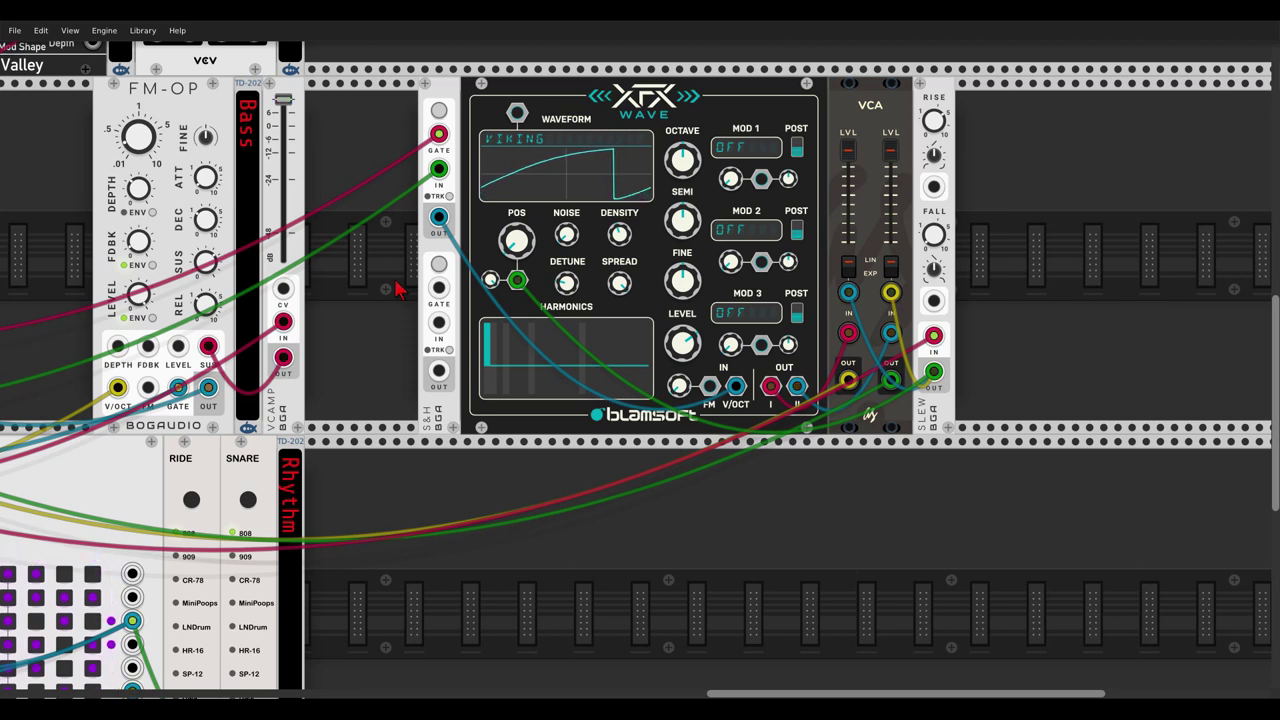
- Search the module library for "basa" and add the Basal smooth oscillator in the row below the XFX Wave
{"action": "scroll", "coordinate": [397, 289], "scroll_direction": "down", "scroll_amount": 4}
{"action": "right_click", "coordinate": [543, 421]}
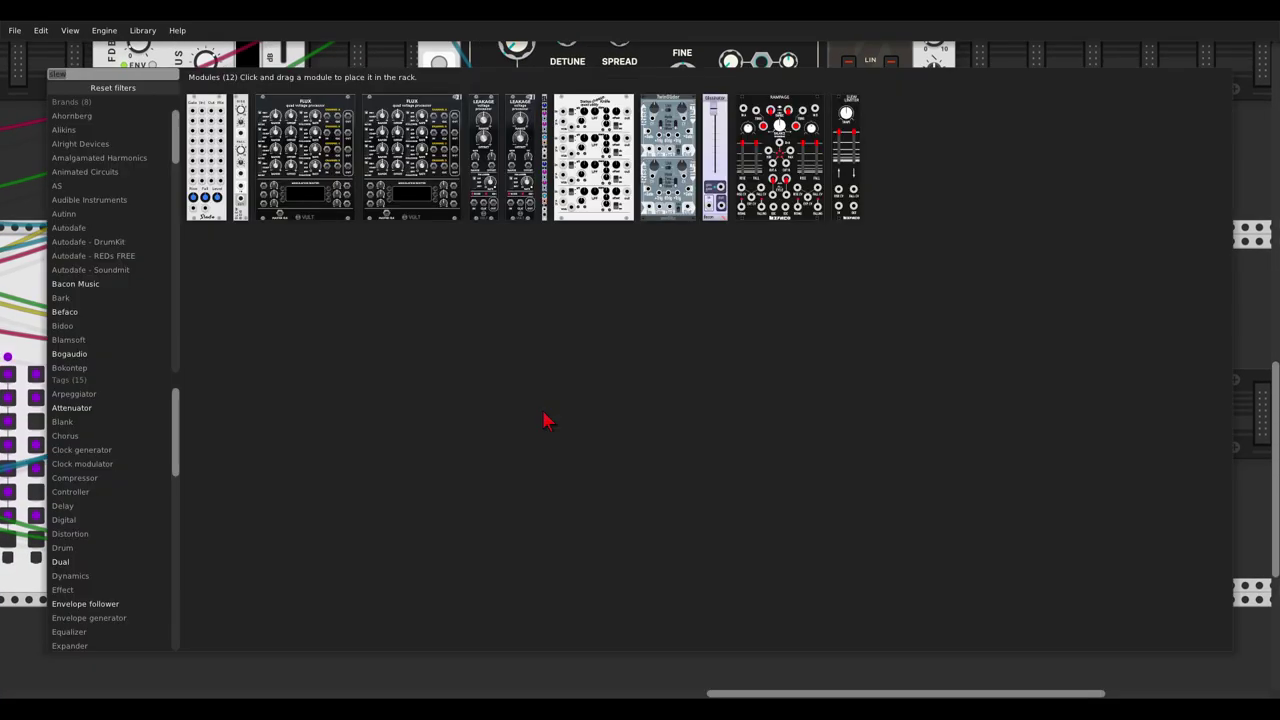
{"action": "type", "text": "basa"}
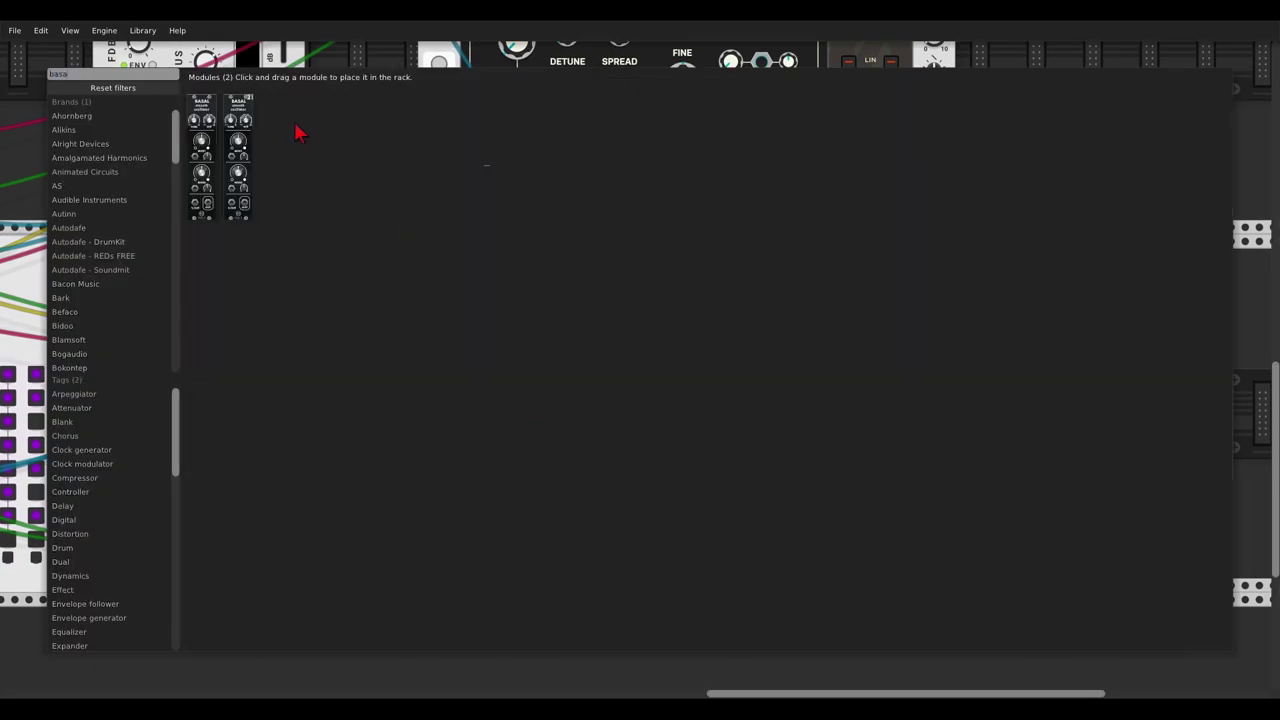
{"action": "left_click_drag", "start_coordinate": [240, 109], "coordinate": [603, 414]}
- Lower both VCA channel gains, setting channel 2 to 67.3%
{"action": "scroll", "coordinate": [868, 230], "scroll_direction": "up", "scroll_amount": 3}
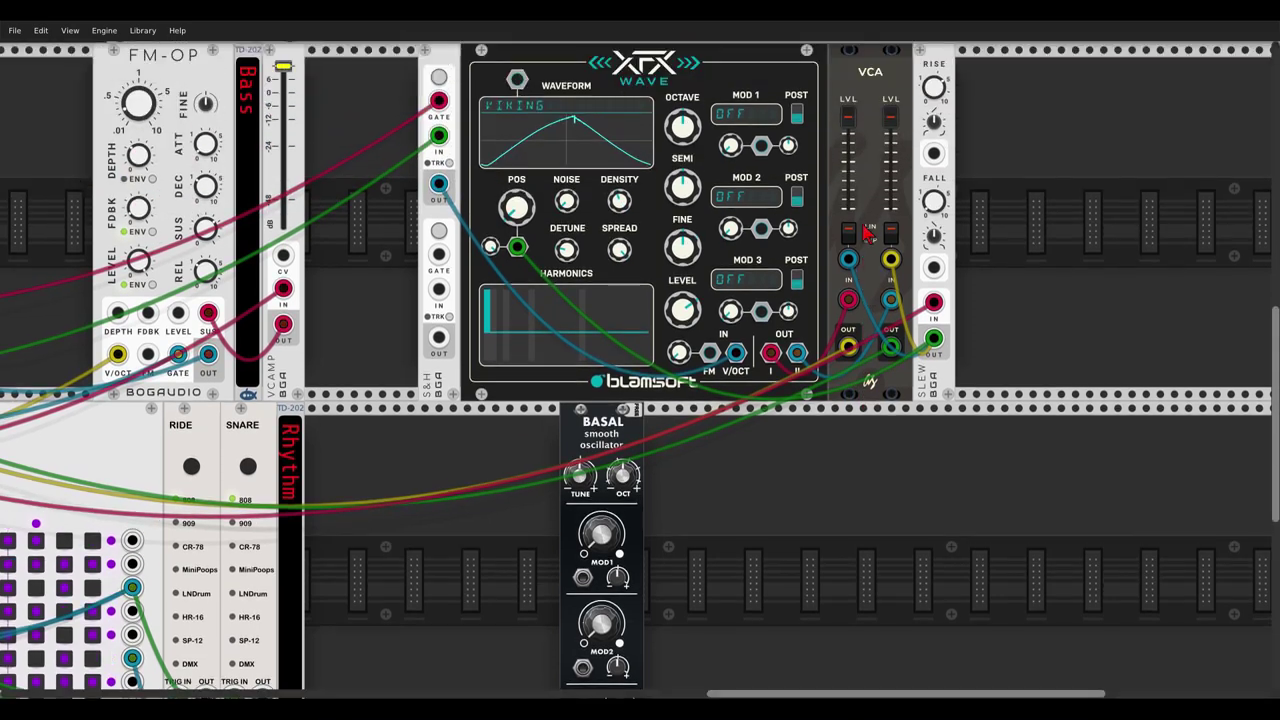
{"action": "scroll", "coordinate": [868, 230], "scroll_direction": "up", "scroll_amount": 1}
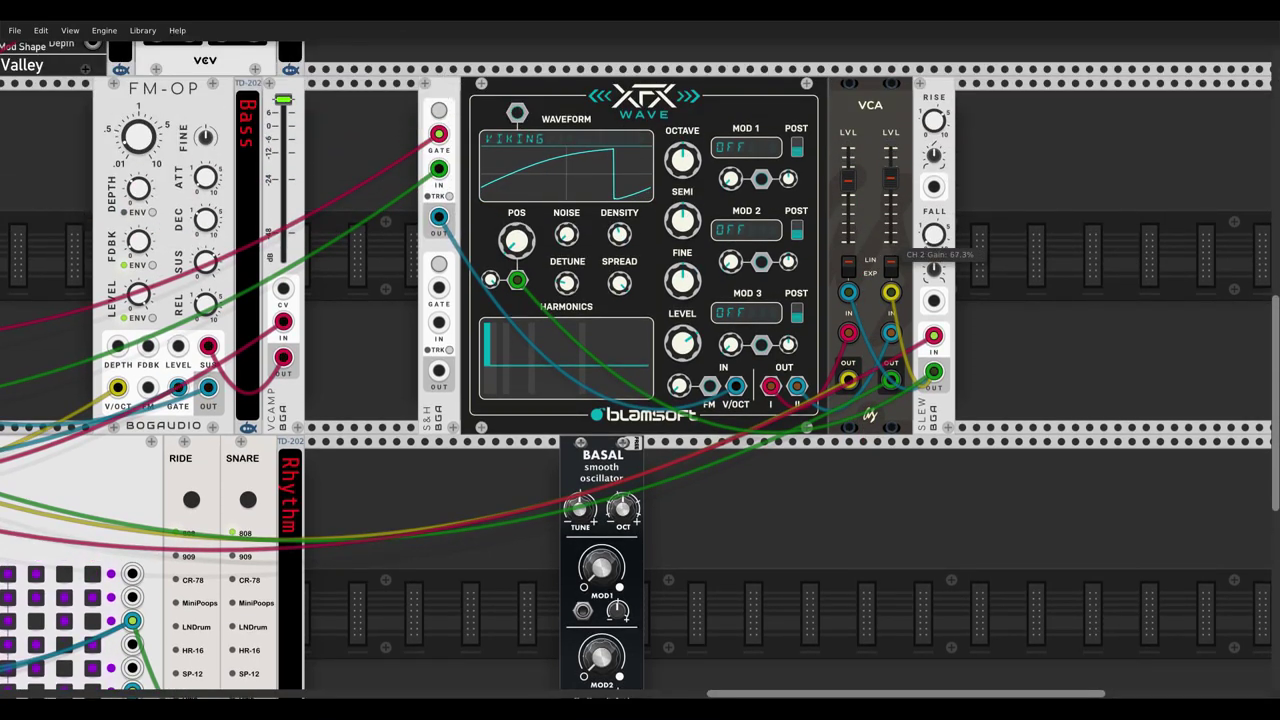
- Shift the Basal oscillator over to make room, search the library for "walk", and place the Bogaudio Walk module directly before it
{"action": "scroll", "coordinate": [737, 506], "scroll_direction": "down", "scroll_amount": 5}
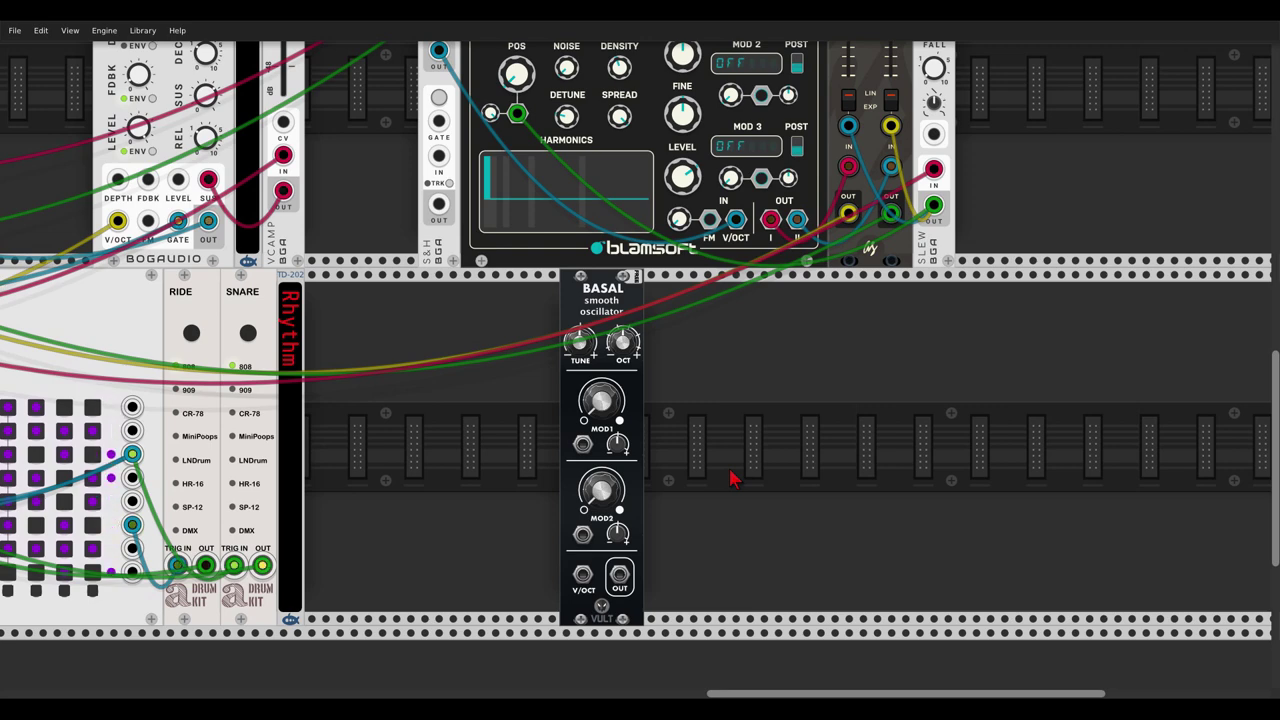
{"action": "left_click_drag", "start_coordinate": [604, 303], "coordinate": [694, 308]}
{"action": "right_click", "coordinate": [622, 321]}
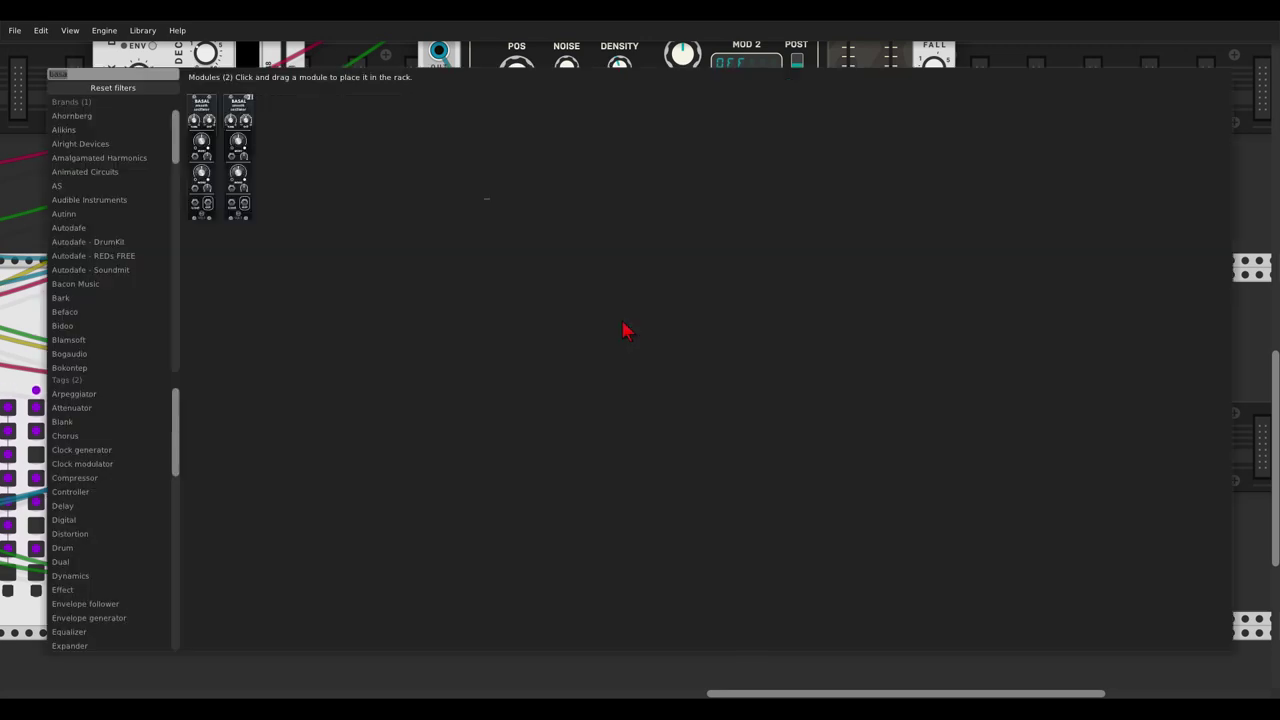
{"action": "type", "text": "walk"}
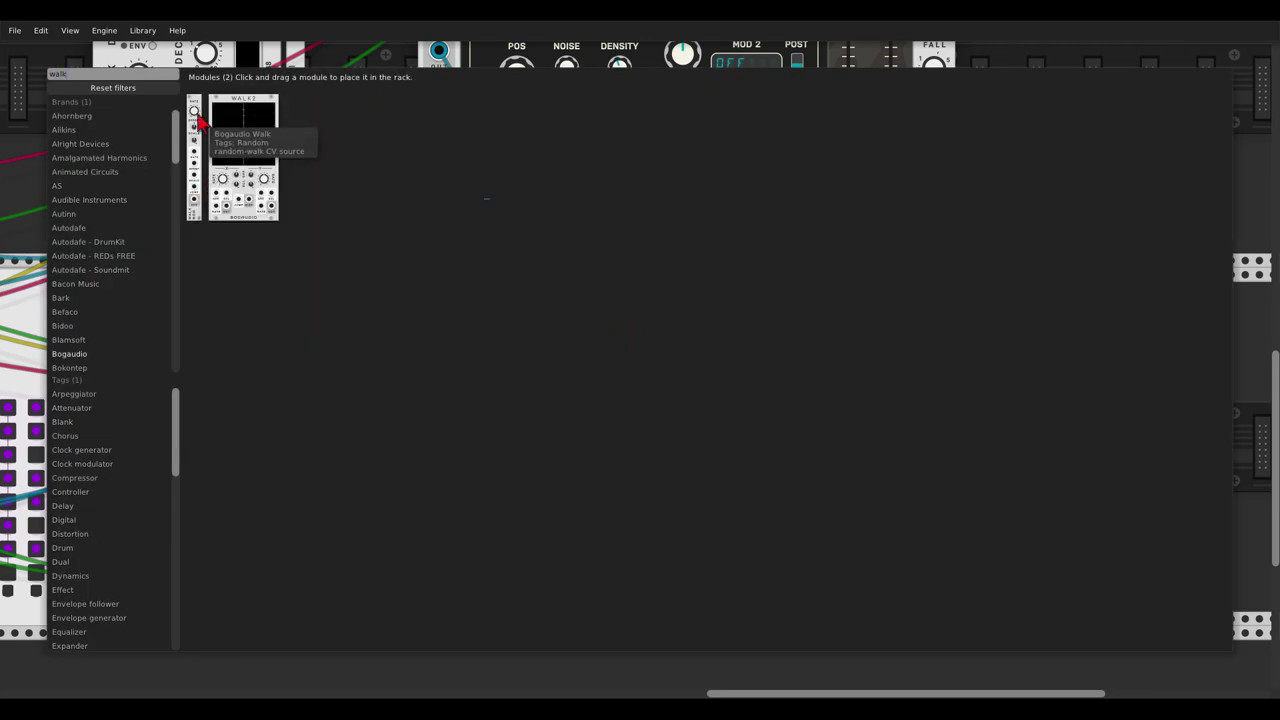
{"action": "left_click_drag", "start_coordinate": [194, 150], "coordinate": [625, 338]}
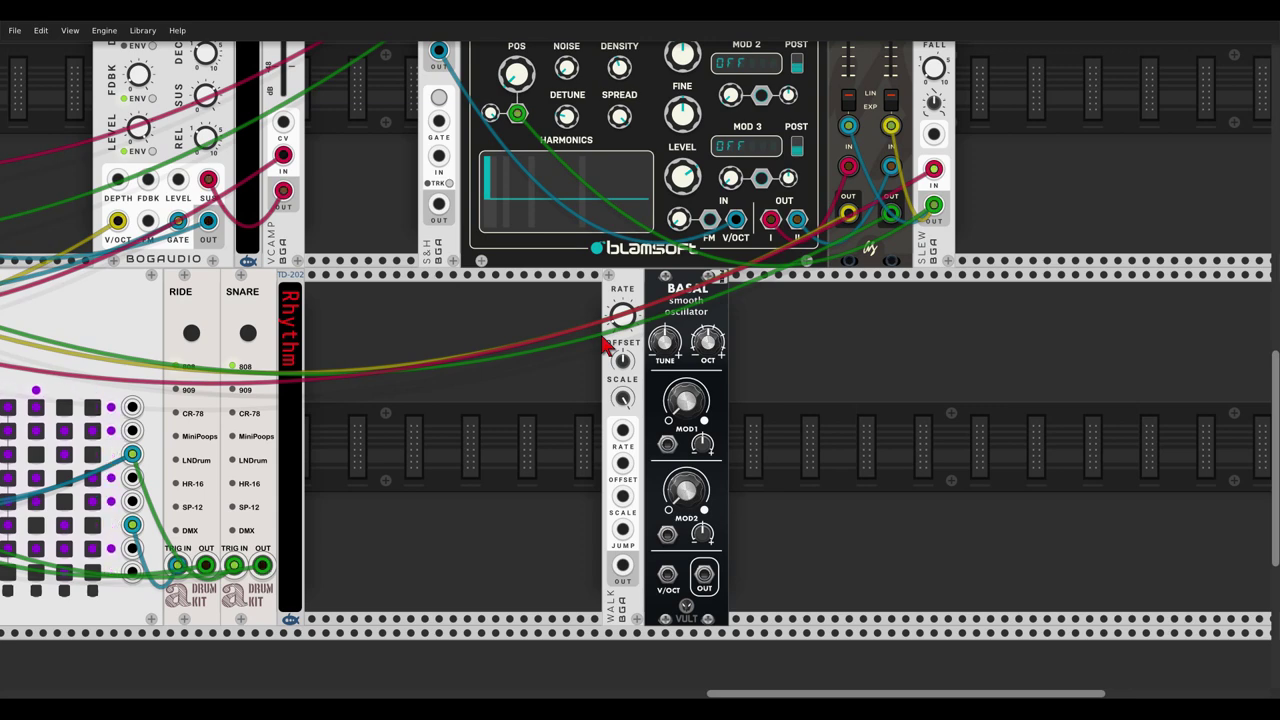
- Make room before the first Quantum quantizer, search the library for "merge", and add the VCV Merge module there
{"action": "scroll", "coordinate": [541, 370], "scroll_direction": "down", "scroll_amount": 1}
{"action": "scroll", "coordinate": [541, 360], "scroll_direction": "down", "scroll_amount": 2}
{"action": "left_click_drag", "start_coordinate": [446, 275], "coordinate": [1161, 360]}
{"action": "left_click_drag", "start_coordinate": [639, 467], "coordinate": [759, 479]}
{"action": "left_click_drag", "start_coordinate": [401, 211], "coordinate": [289, 225]}
{"action": "right_click", "coordinate": [366, 275]}
{"action": "type", "text": "merge"}
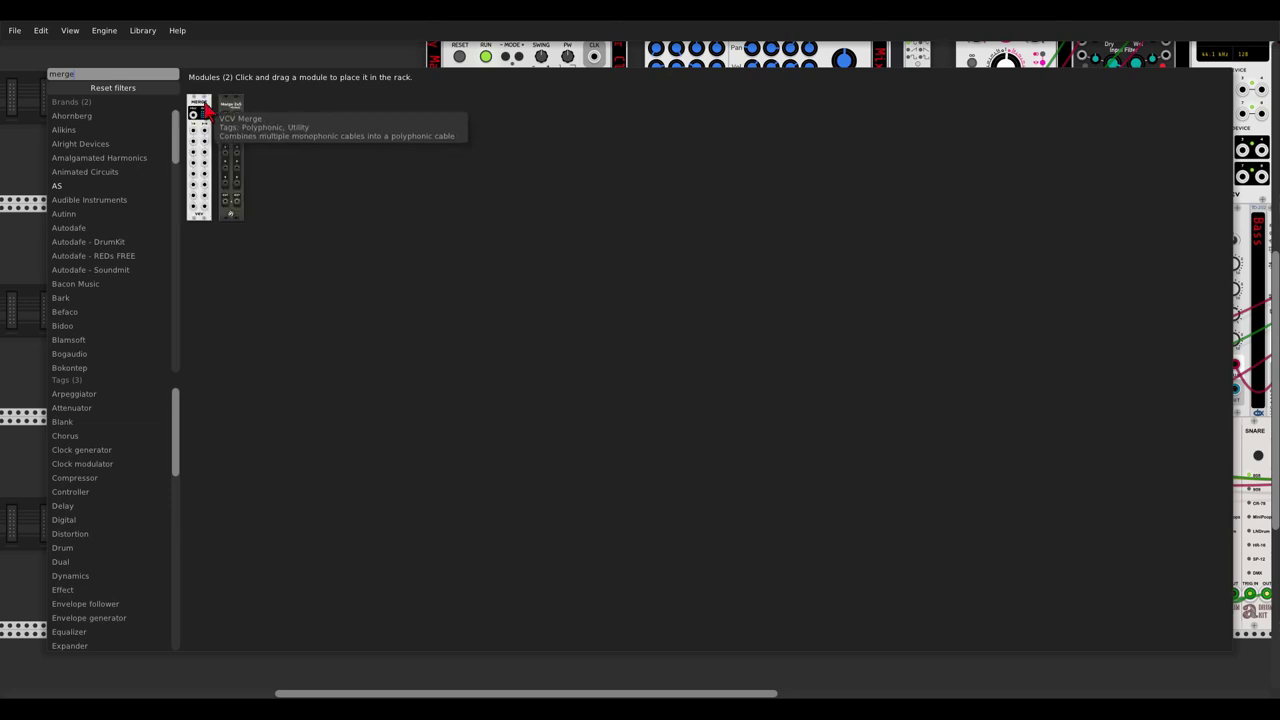
{"action": "left_click_drag", "start_coordinate": [222, 110], "coordinate": [435, 240]}
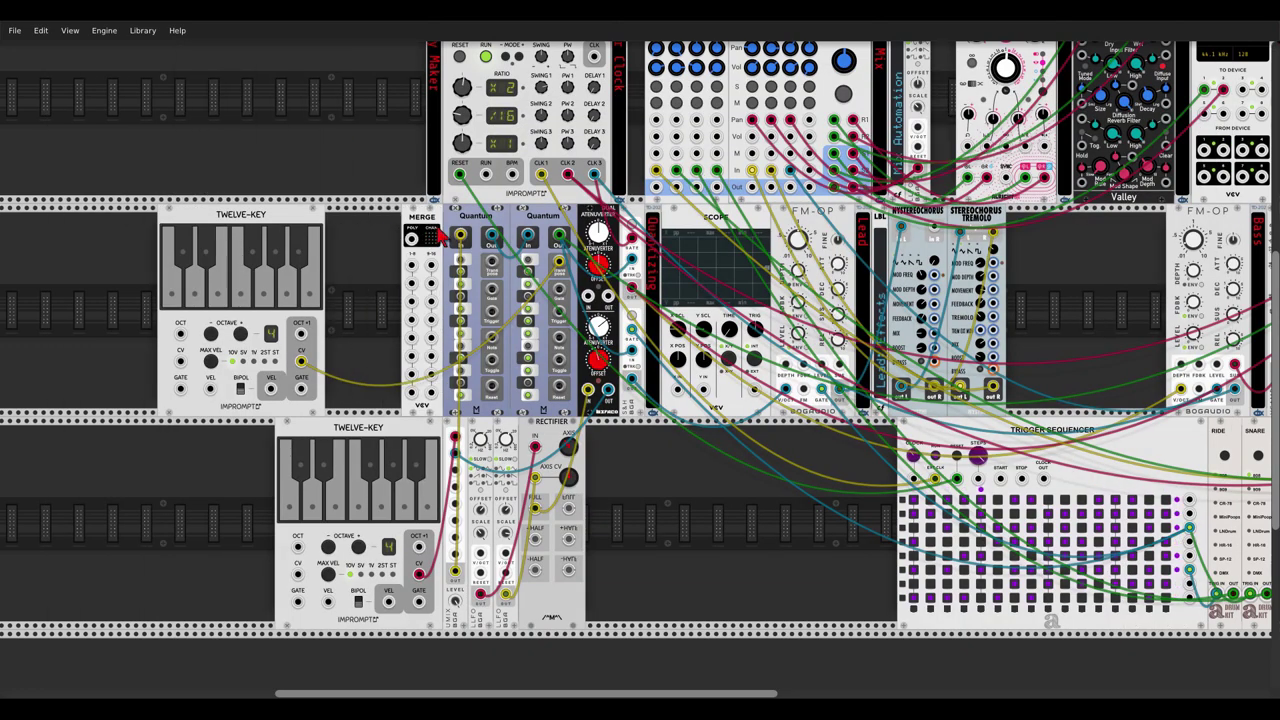
- Search the library for "split" and add the VCV Split module between the second Quantum and the dual attenuverter
{"action": "key", "text": "Return"}
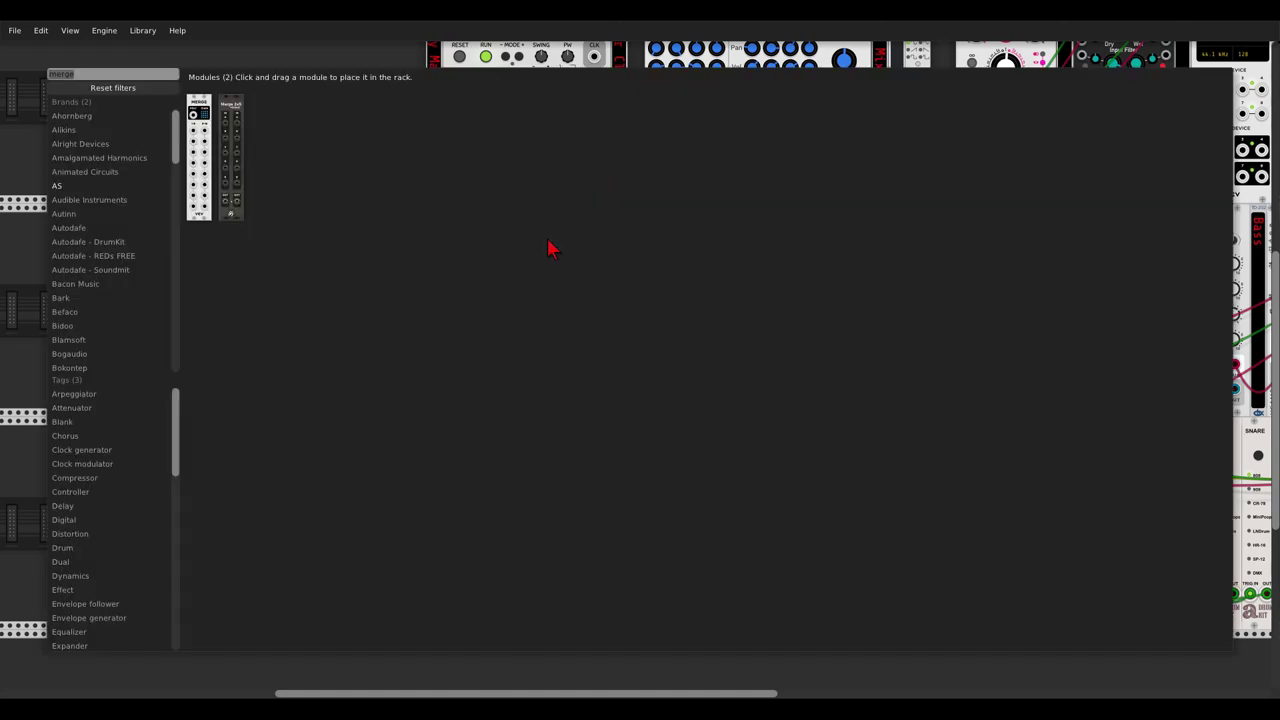
{"action": "type", "text": "split"}
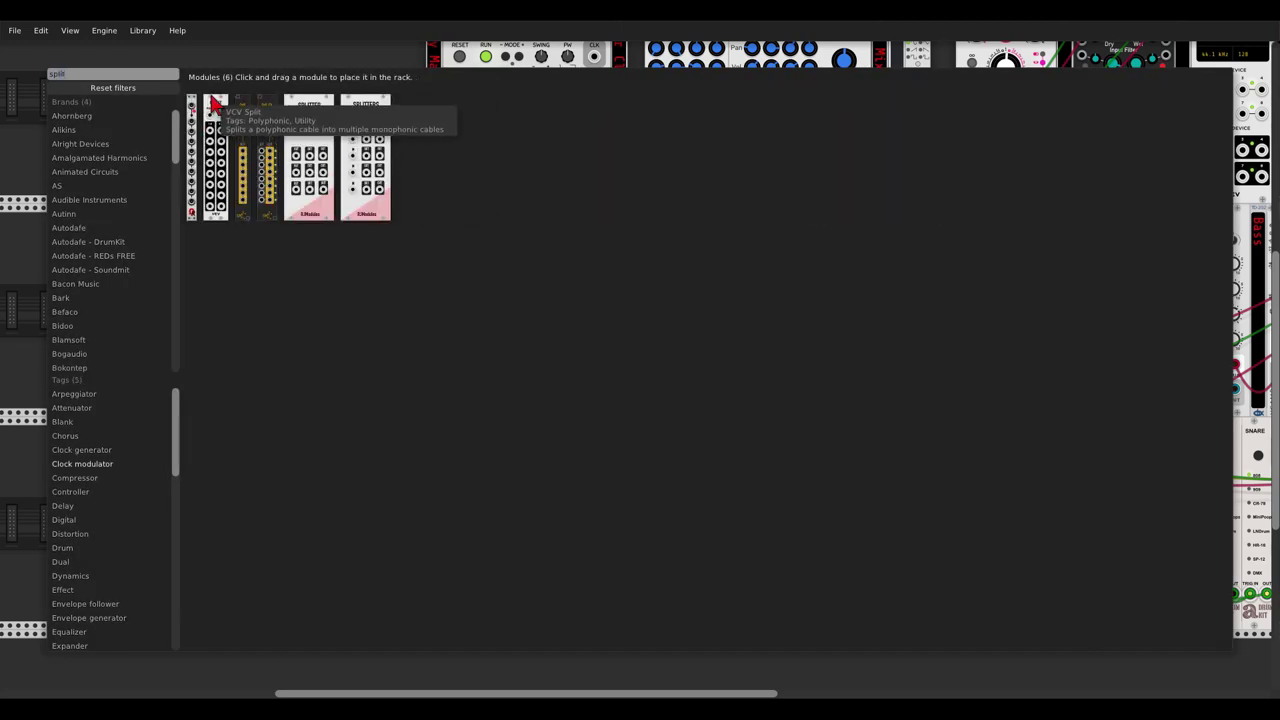
{"action": "left_click_drag", "start_coordinate": [210, 118], "coordinate": [553, 232]}
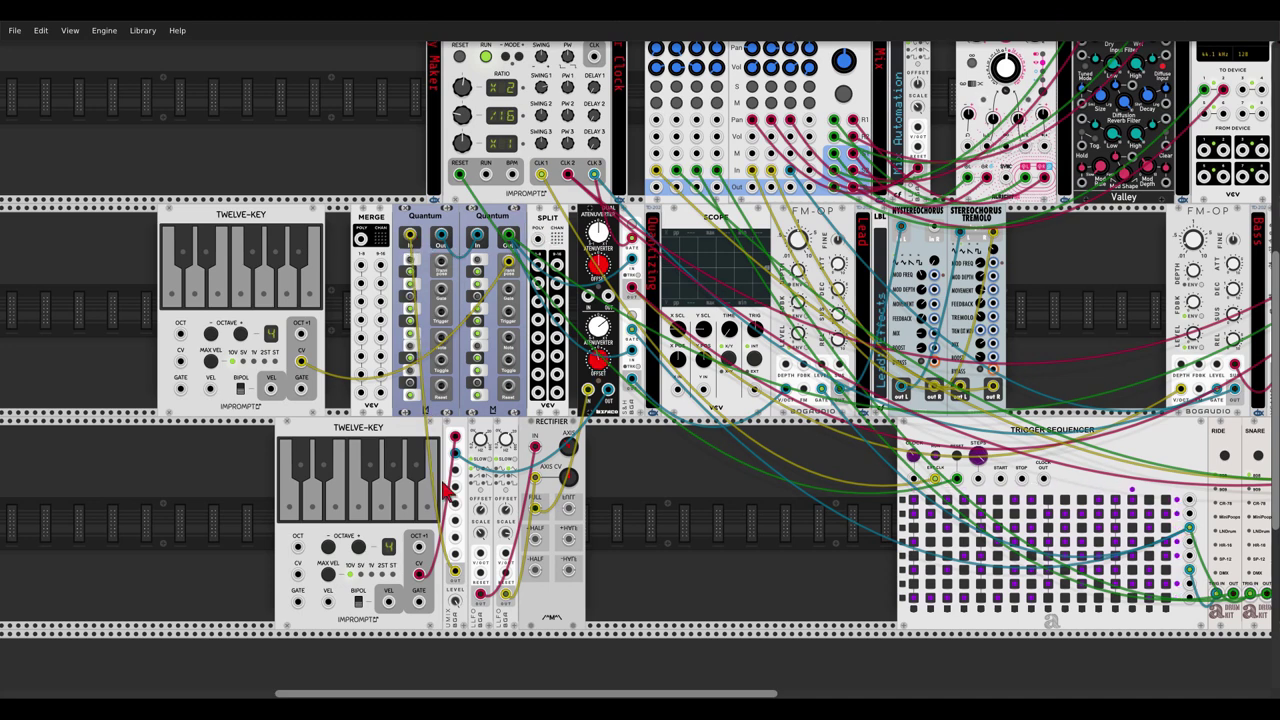
- Insert Merge before the first Quantum's In and Split after the second Quantum's Out, moving the existing cables to their first-channel jacks
{"action": "mouse_move", "coordinate": [410, 240]}
{"action": "left_mouse_down"}
{"action": "mouse_move", "coordinate": [361, 265]}
{"action": "mouse_move", "coordinate": [363, 245]}
{"action": "mouse_move", "coordinate": [411, 240]}
{"action": "left_mouse_up"}
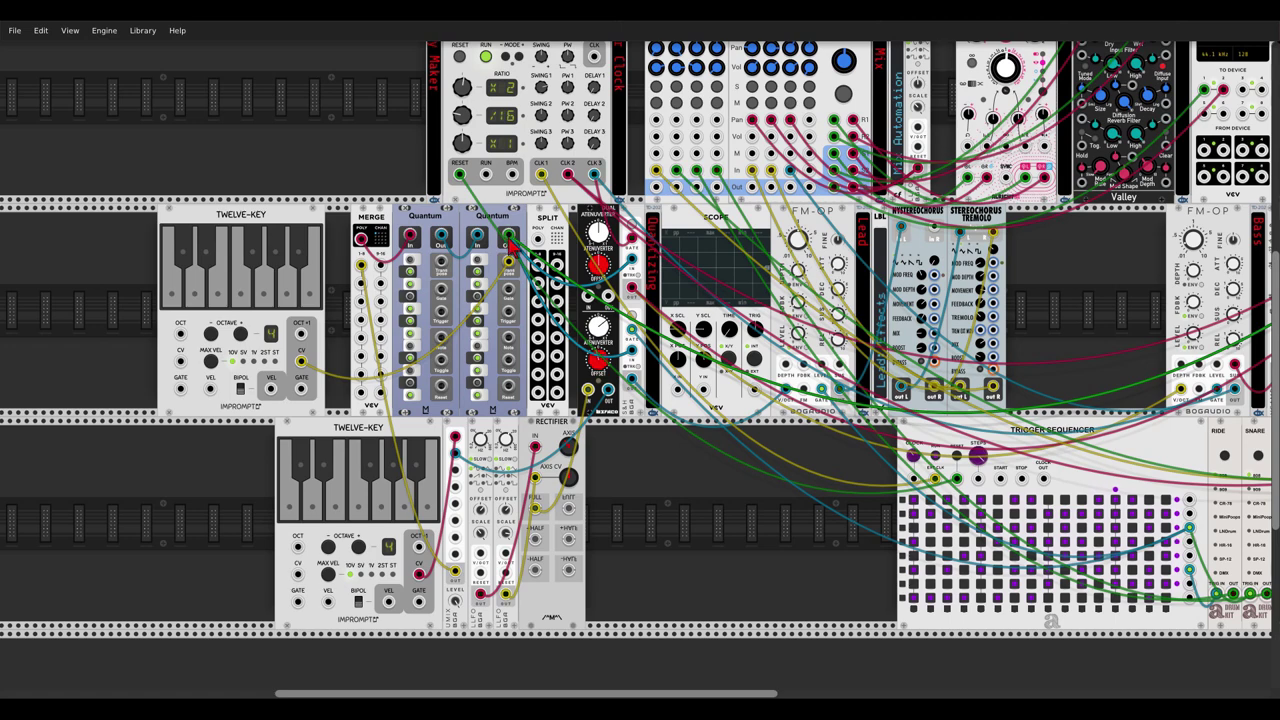
{"action": "scroll", "coordinate": [511, 243], "scroll_direction": "up", "scroll_amount": 3}
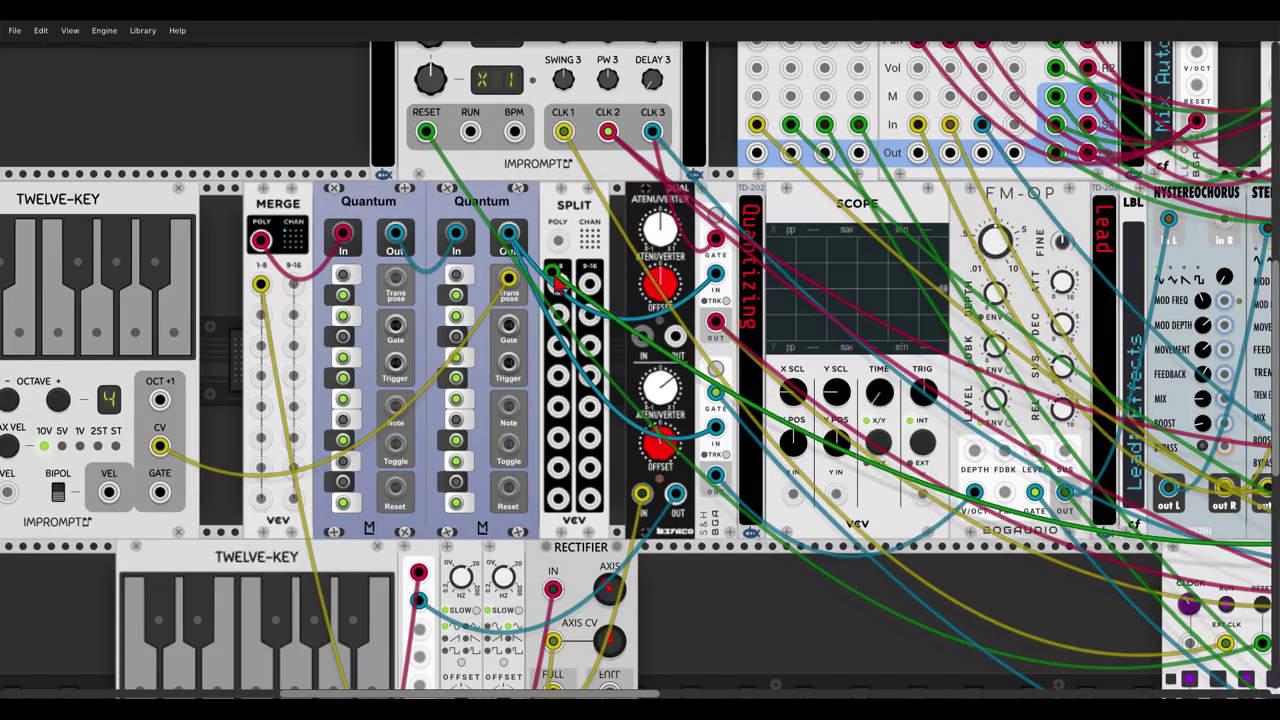
{"action": "left_click_drag", "start_coordinate": [510, 235], "coordinate": [557, 284]}
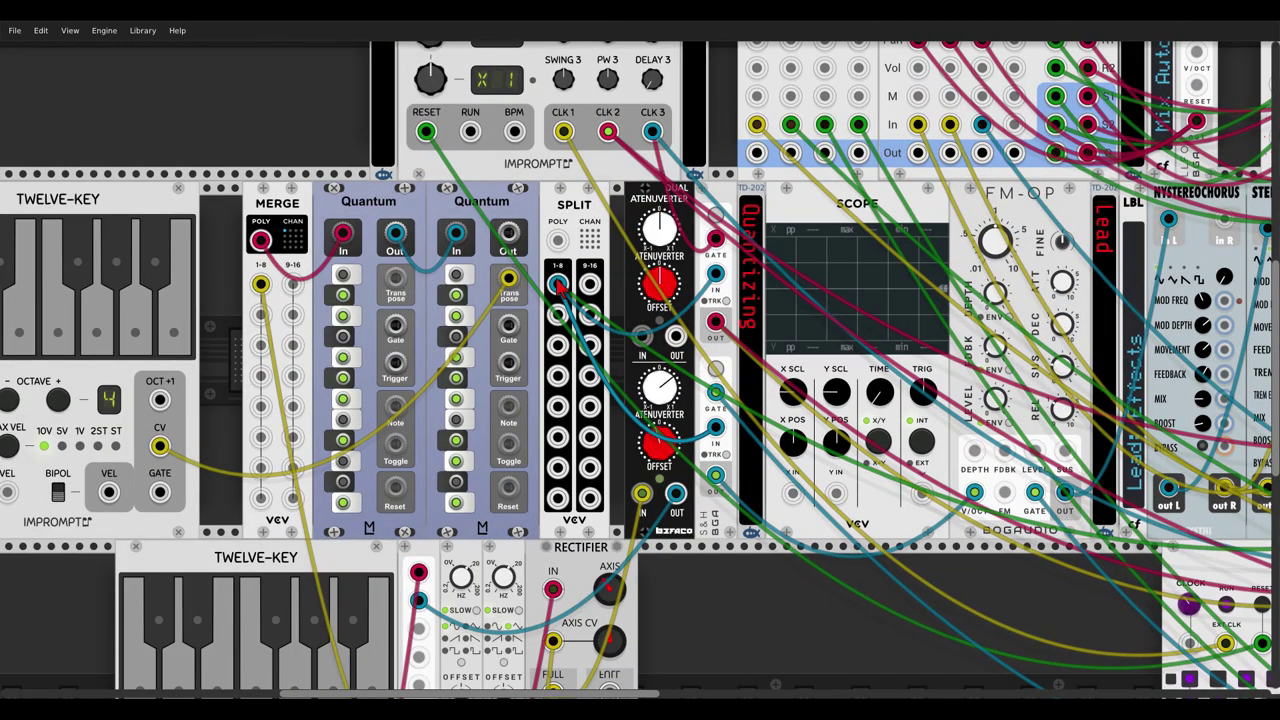
{"action": "left_click_drag", "start_coordinate": [509, 235], "coordinate": [558, 241]}
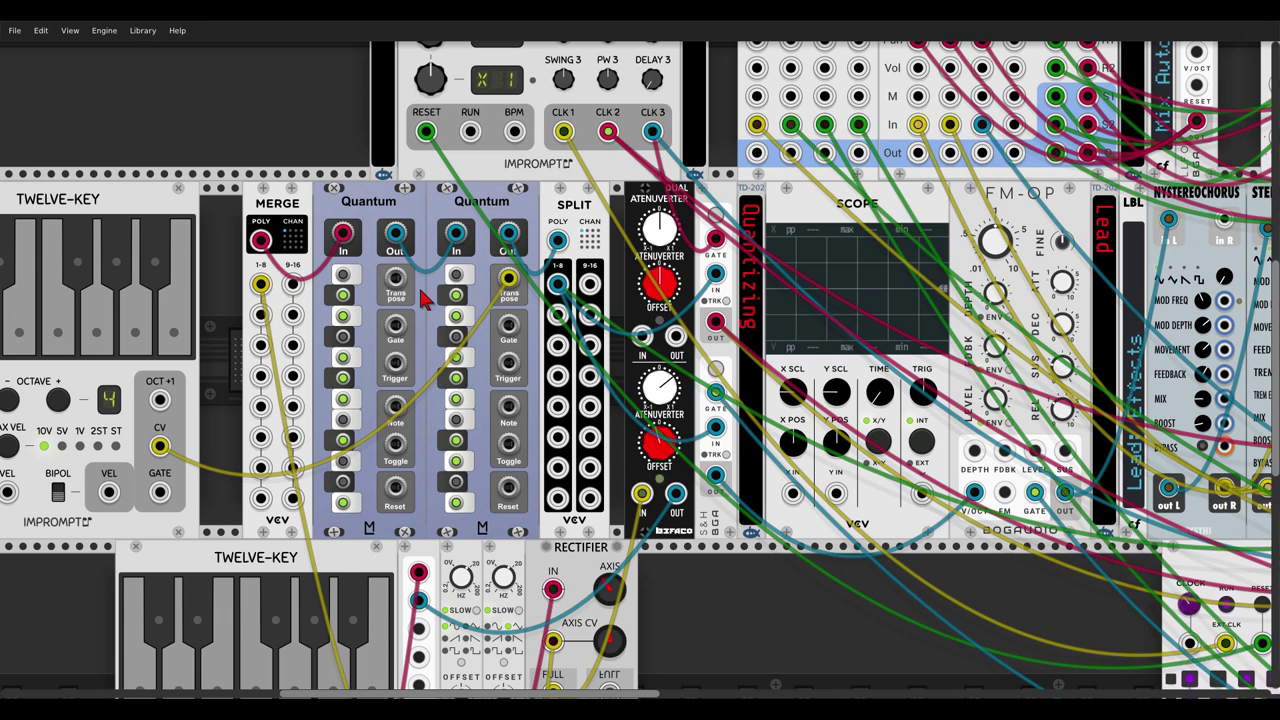
- Search the library for "umix", place the Bogaudio UMix module directly before Walk, and enable its CV mode
{"action": "scroll", "coordinate": [503, 341], "scroll_direction": "down", "scroll_amount": 2}
{"action": "left_click_drag", "start_coordinate": [783, 548], "coordinate": [215, 295]}
{"action": "scroll", "coordinate": [916, 341], "scroll_direction": "right", "scroll_amount": 3}
{"action": "right_click", "coordinate": [800, 313]}
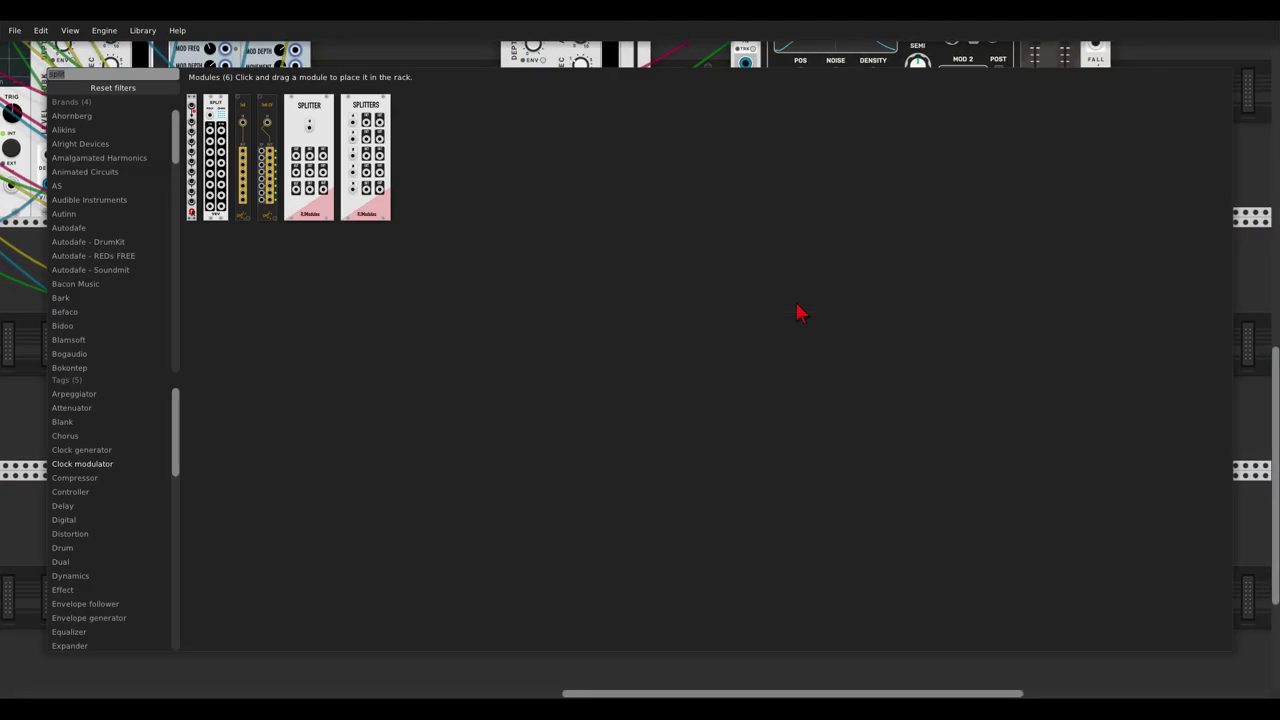
{"action": "type", "text": "umix"}
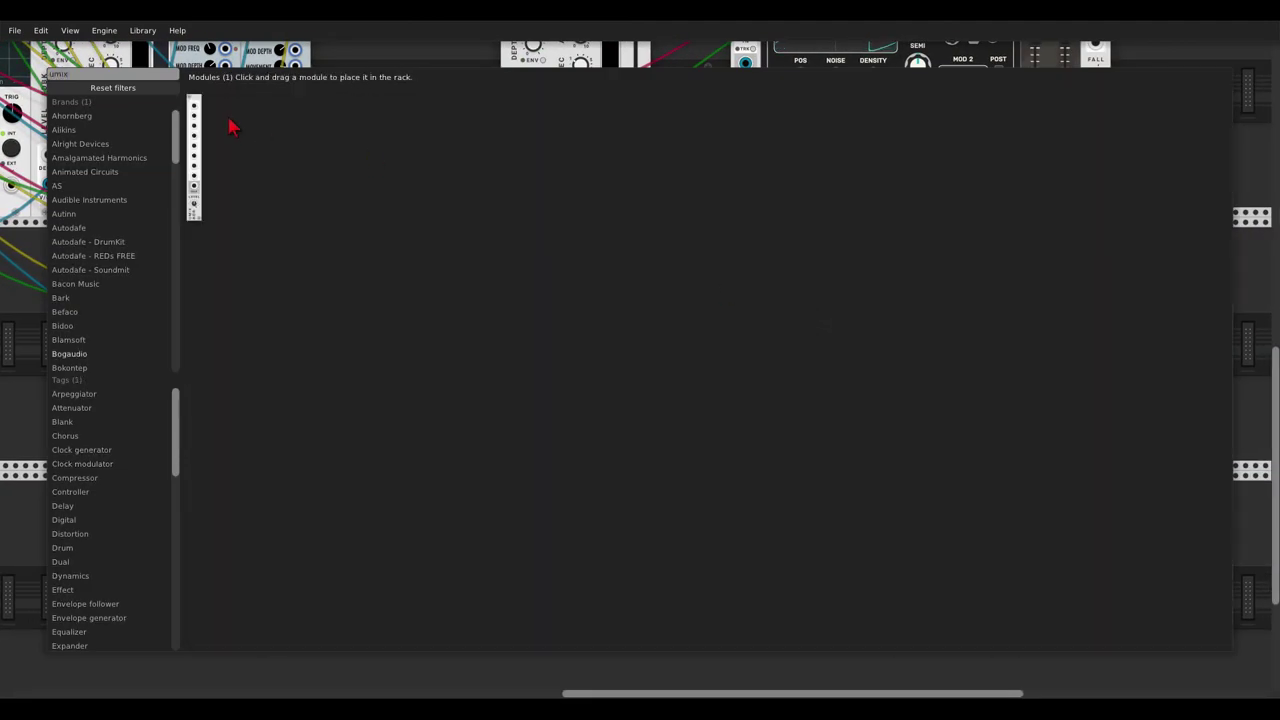
{"action": "left_click_drag", "start_coordinate": [196, 103], "coordinate": [845, 245]}
{"action": "right_click", "coordinate": [840, 238]}
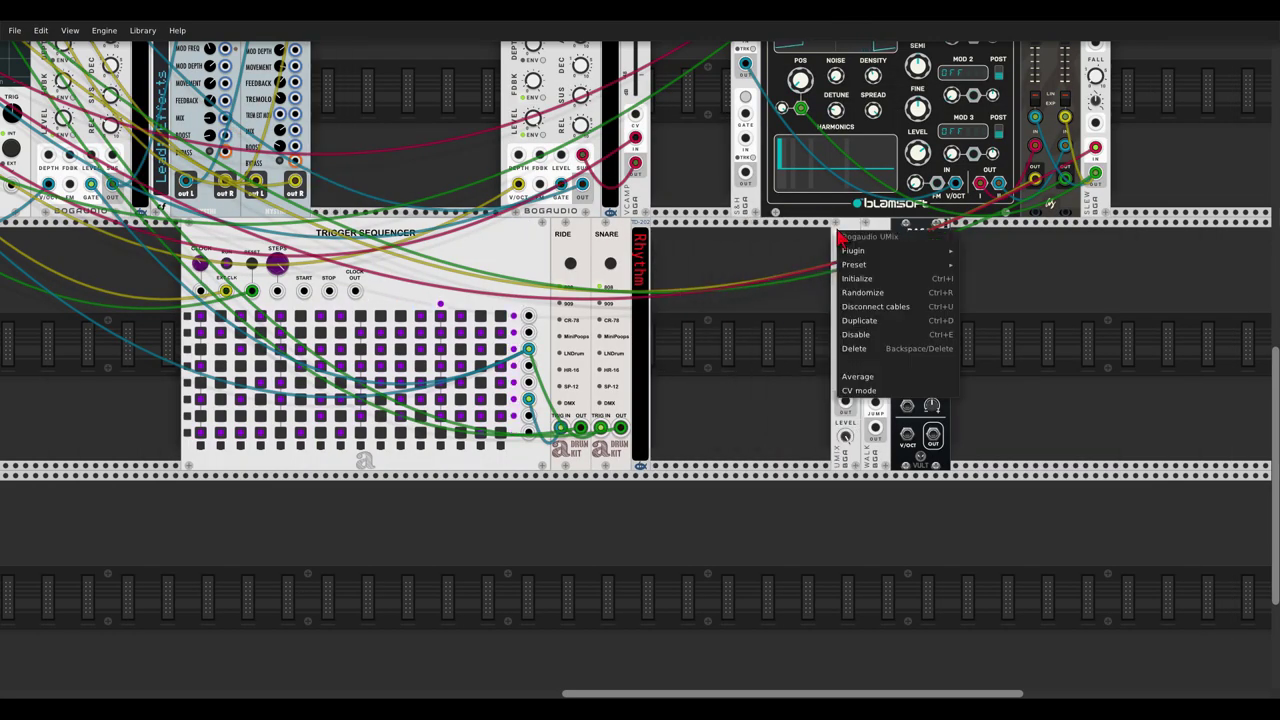
{"action": "left_click", "coordinate": [859, 391]}
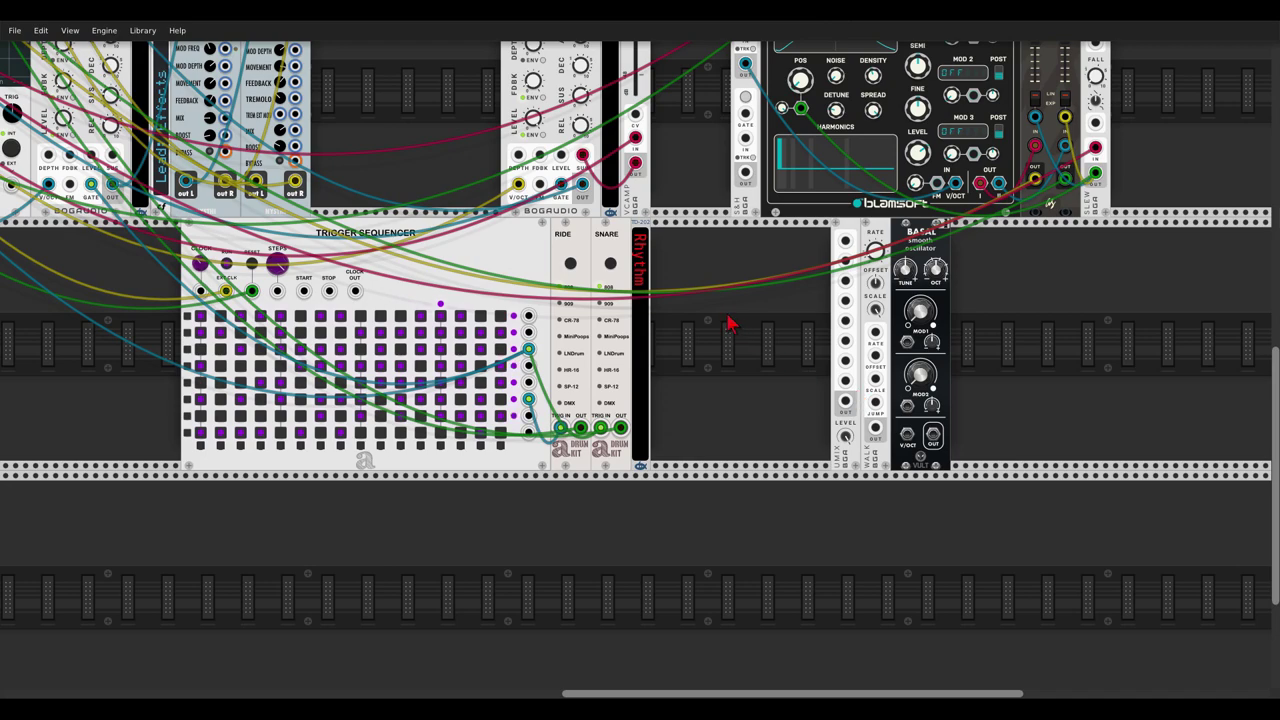
- Patch the lower Twelve-Key's CV and Walk's Out into the first two UMix inputs, and UMix's Out into Merge's second-channel input
{"action": "left_click_drag", "start_coordinate": [731, 323], "coordinate": [1120, 300]}
{"action": "left_click_drag", "start_coordinate": [414, 280], "coordinate": [648, 287]}
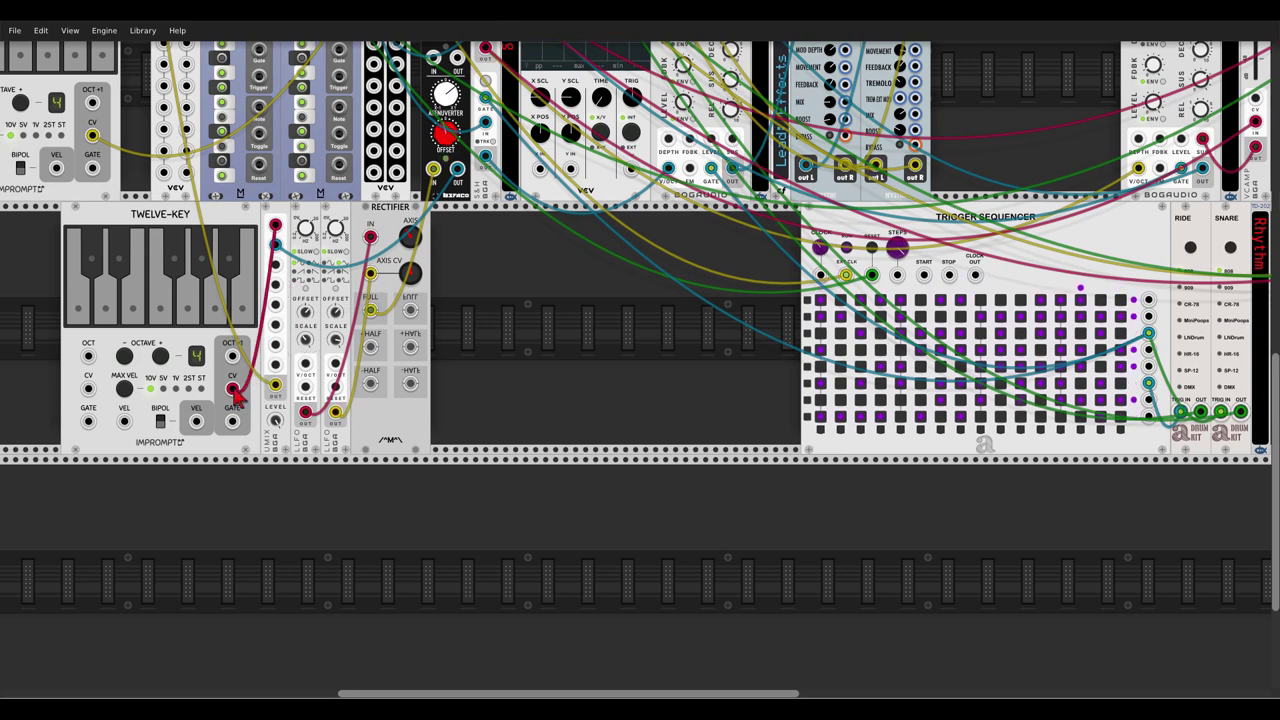
{"action": "left_click_drag", "start_coordinate": [236, 386], "coordinate": [1175, 226]}
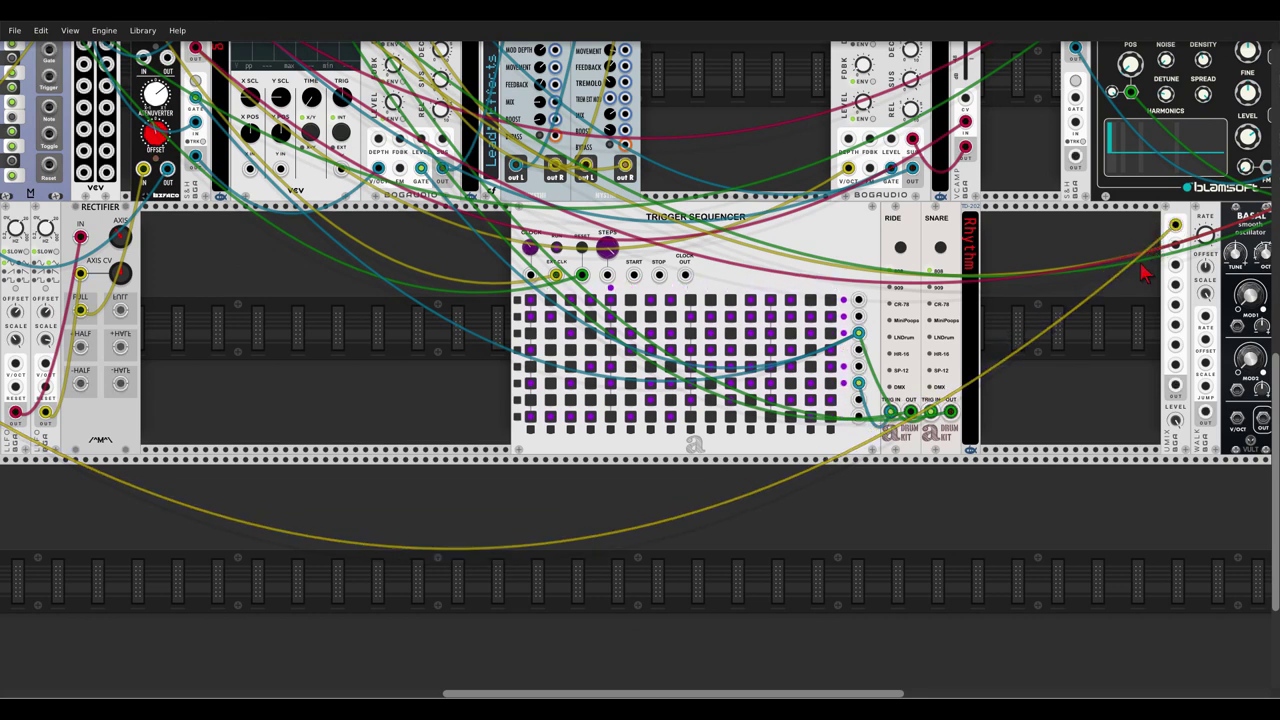
{"action": "left_click_drag", "start_coordinate": [1205, 411], "coordinate": [1175, 245]}
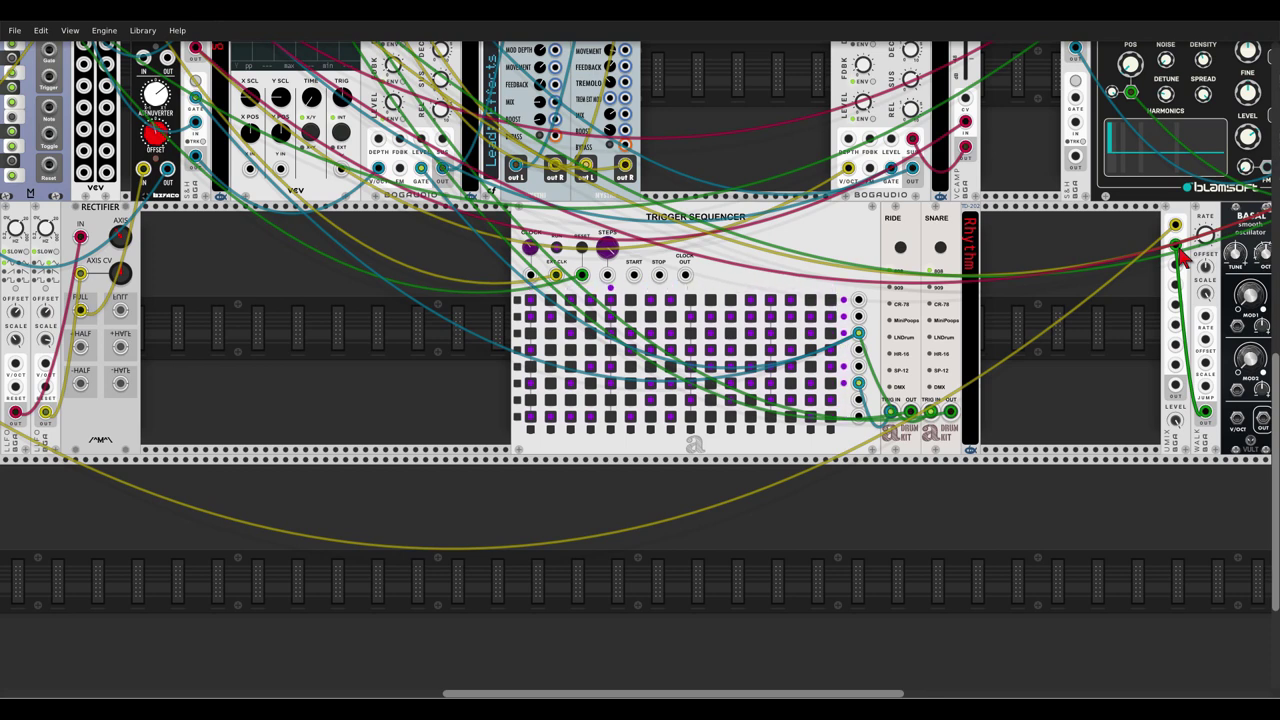
{"action": "left_click_drag", "start_coordinate": [1173, 248], "coordinate": [1175, 246]}
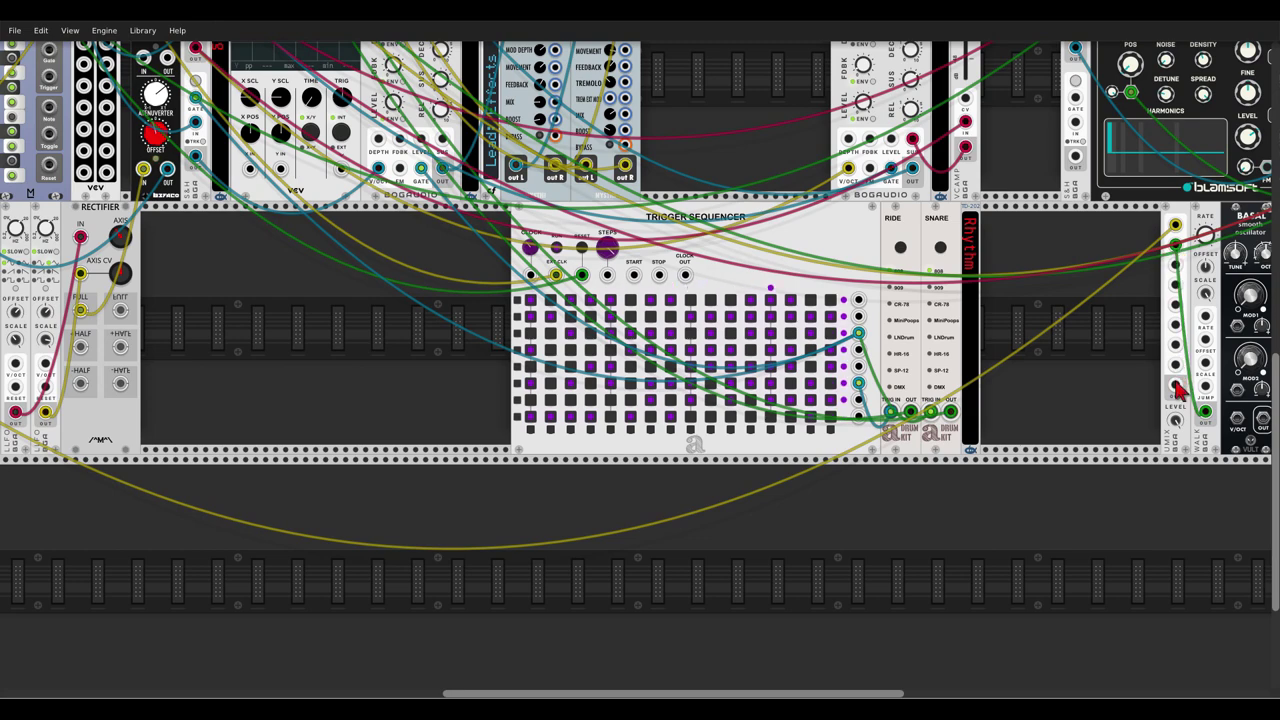
{"action": "left_click_drag", "start_coordinate": [1175, 385], "coordinate": [209, 197]}
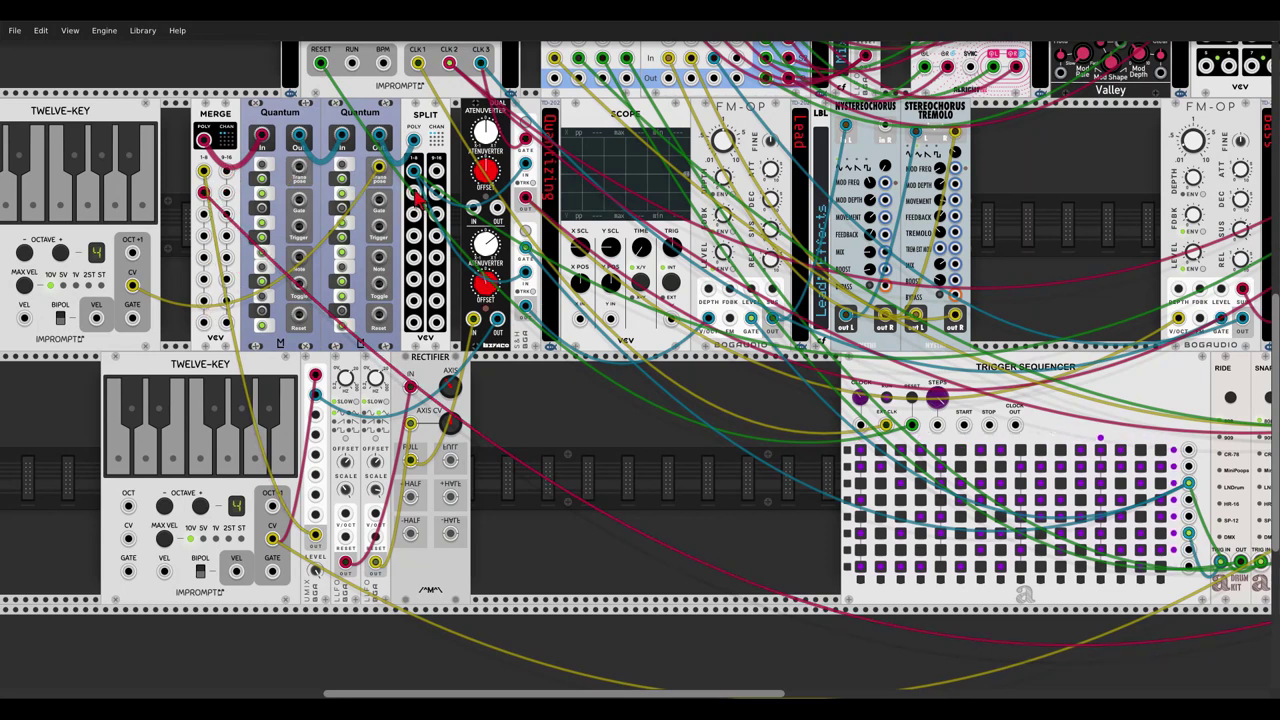
- Patch Split's second-channel output to the Basal oscillator's V/Oct input
{"action": "scroll", "coordinate": [415, 197], "scroll_direction": "right", "scroll_amount": 10}
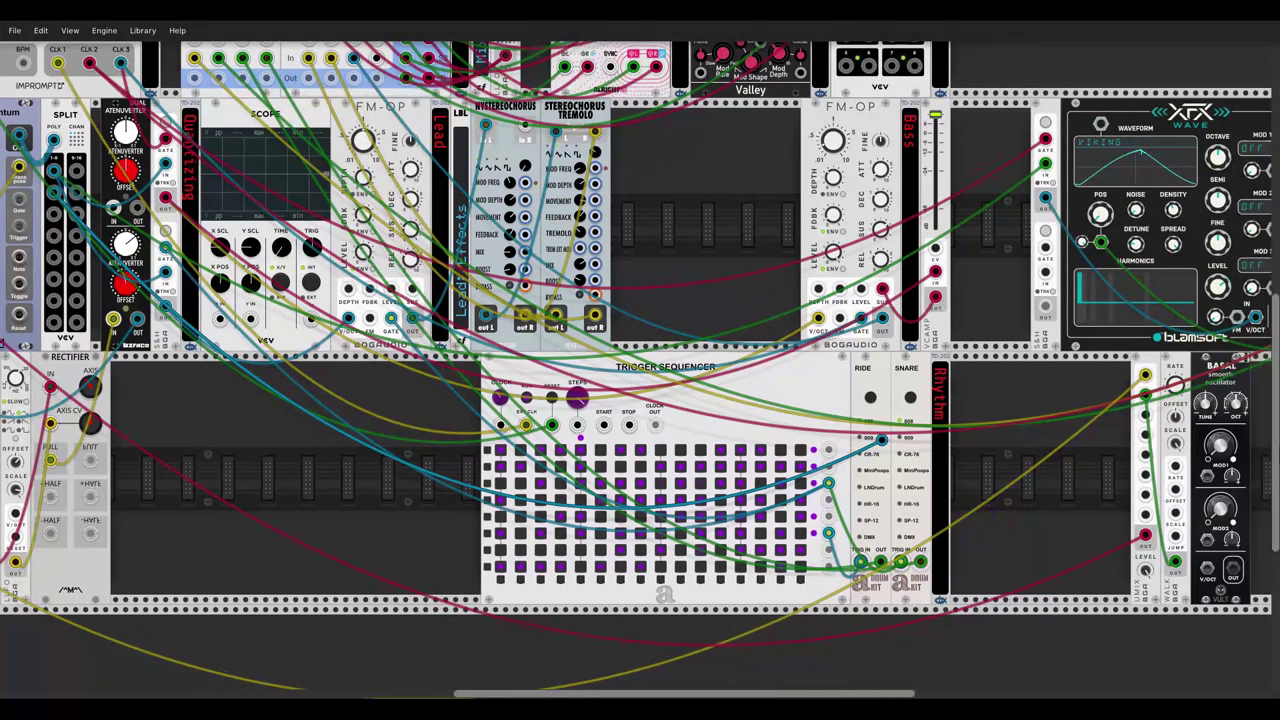
{"action": "left_click_drag", "start_coordinate": [882, 439], "coordinate": [1106, 568]}
{"action": "left_click_drag", "start_coordinate": [1176, 492], "coordinate": [851, 398]}
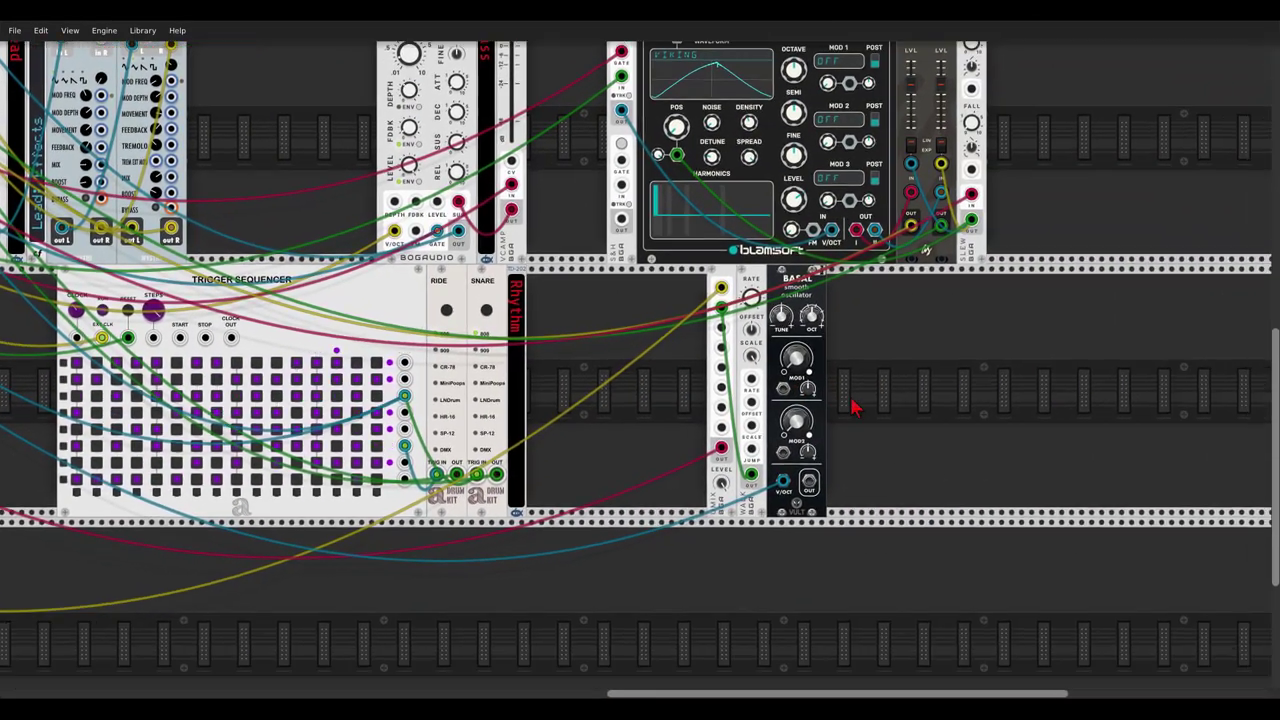
{"action": "scroll", "coordinate": [853, 407], "scroll_direction": "up", "scroll_amount": 4}
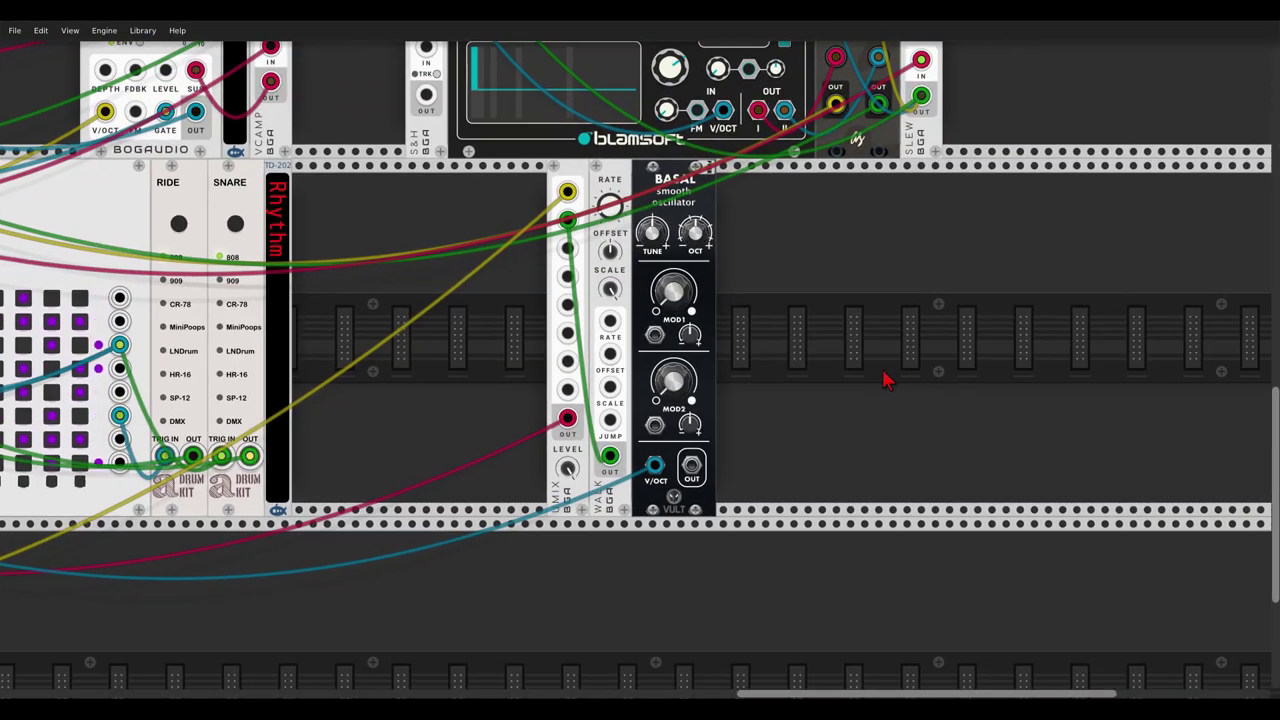
{"action": "scroll", "coordinate": [876, 360], "scroll_direction": "down", "scroll_amount": 2}
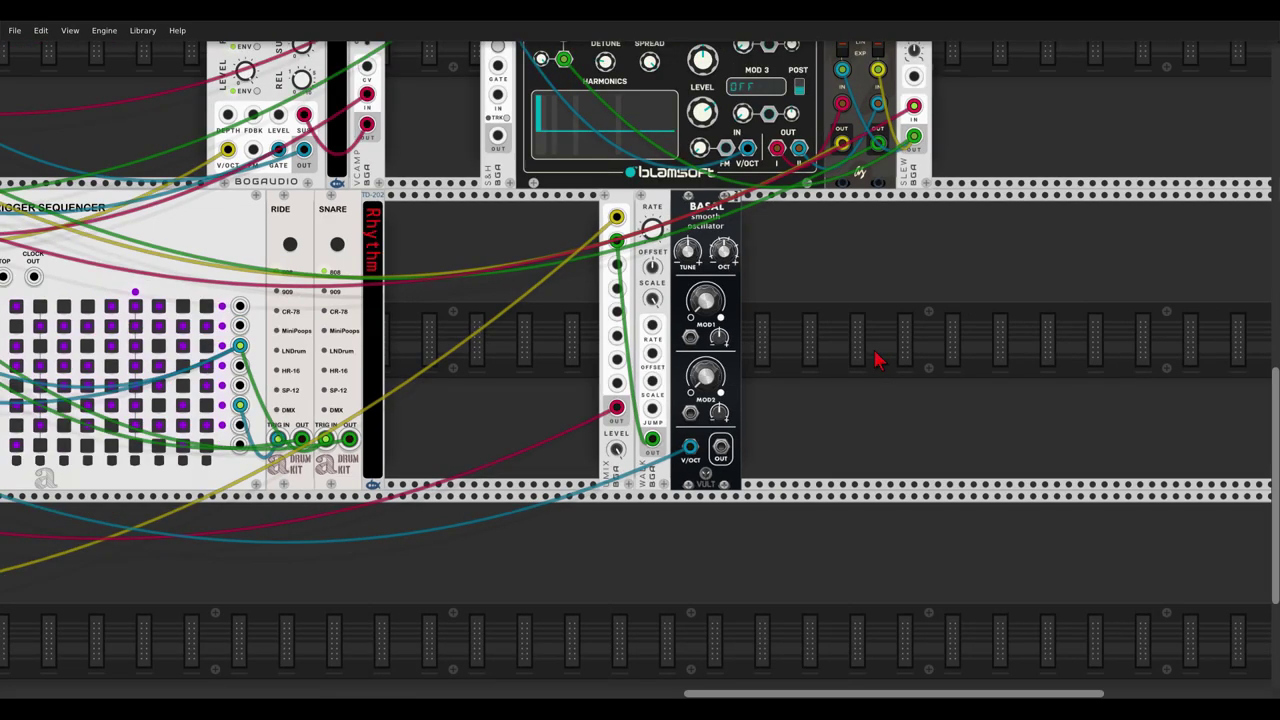
- Move the Scope module directly after the Basal oscillator and patch Walk's Out to its X In
{"action": "scroll", "coordinate": [876, 360], "scroll_direction": "down", "scroll_amount": 2}
{"action": "scroll", "coordinate": [900, 310], "scroll_direction": "left", "scroll_amount": 4}
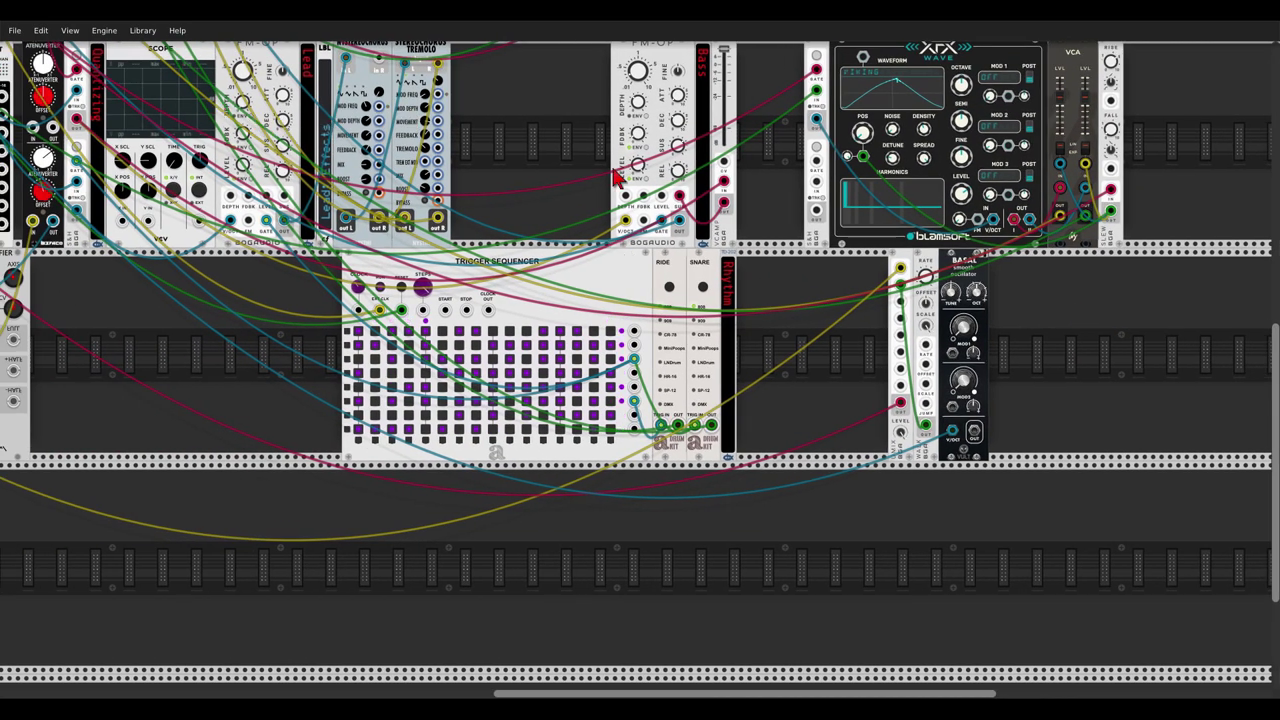
{"action": "left_click_drag", "start_coordinate": [617, 178], "coordinate": [986, 294]}
{"action": "scroll", "coordinate": [760, 286], "scroll_direction": "right", "scroll_amount": 4}
{"action": "scroll", "coordinate": [678, 395], "scroll_direction": "up", "scroll_amount": 4}
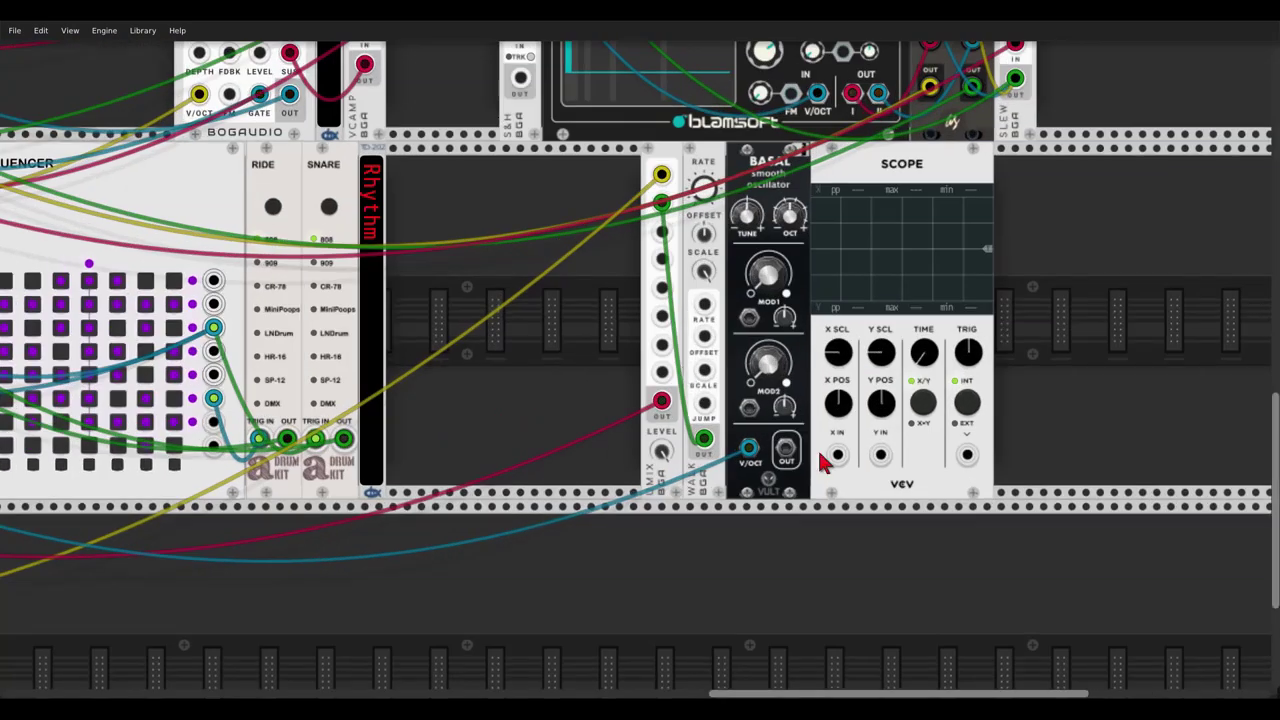
{"action": "left_click_drag", "start_coordinate": [836, 455], "coordinate": [703, 438]}
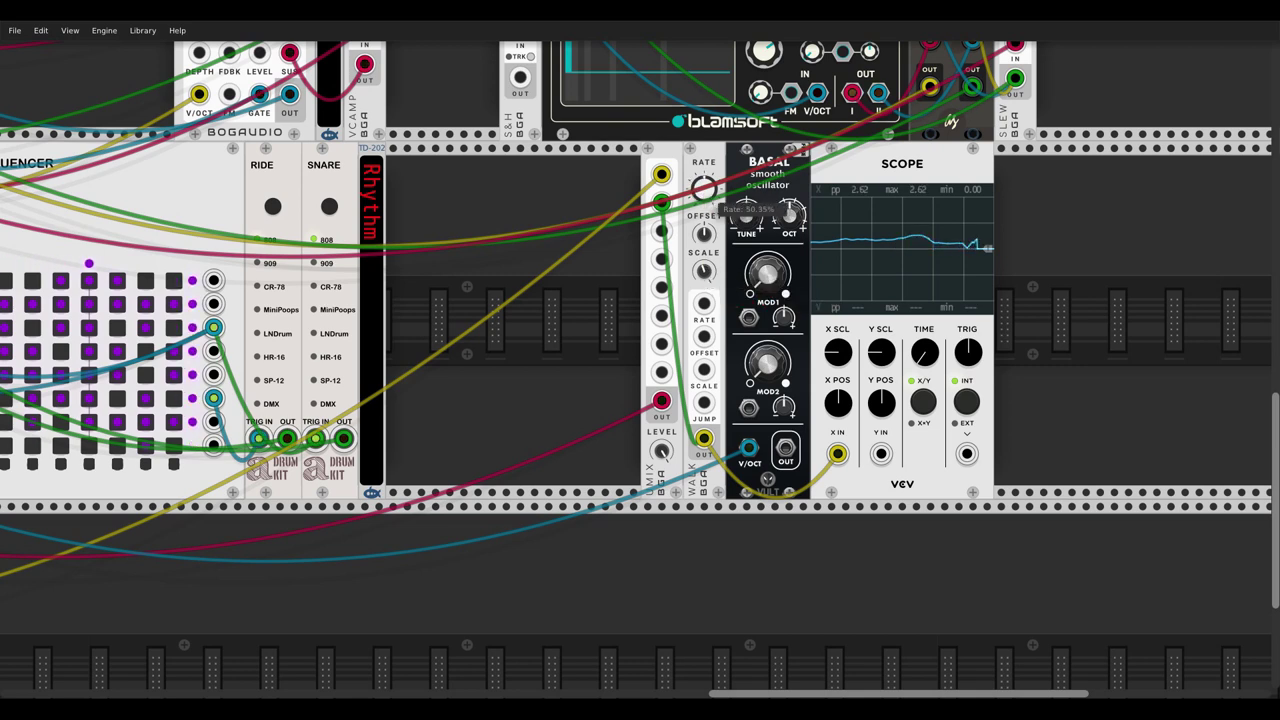
- Shape Walk's output by adjusting its rate, setting the offset to 1.65 V and the scale to 16.9%
{"action": "left_click_drag", "start_coordinate": [704, 199], "coordinate": [704, 199]}
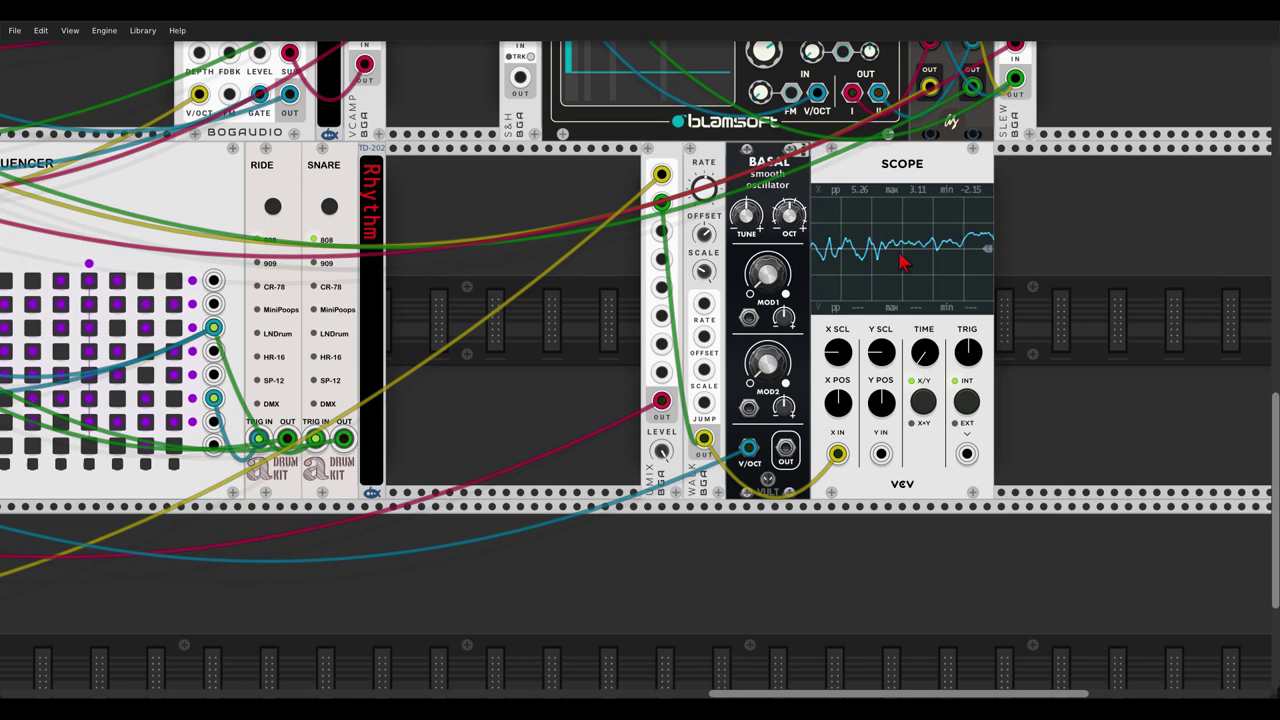
{"action": "left_click_drag", "start_coordinate": [704, 271], "coordinate": [708, 281]}
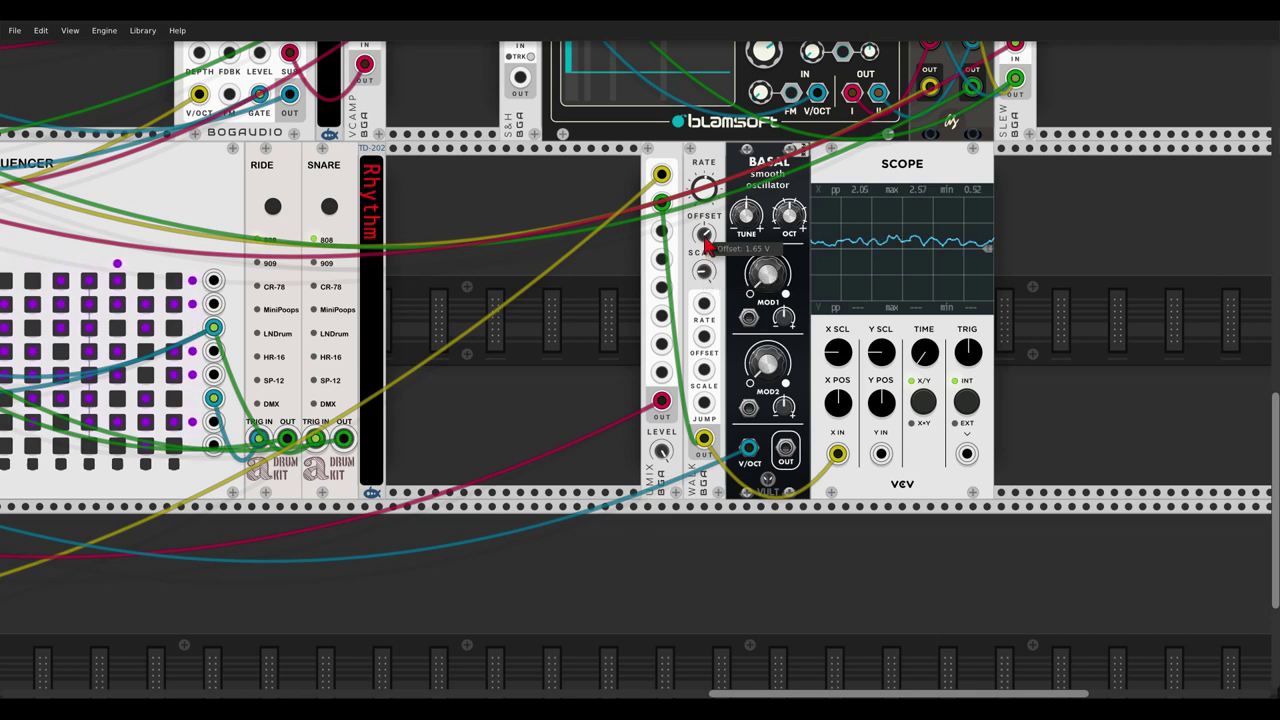
{"action": "left_click_drag", "start_coordinate": [703, 271], "coordinate": [703, 276]}
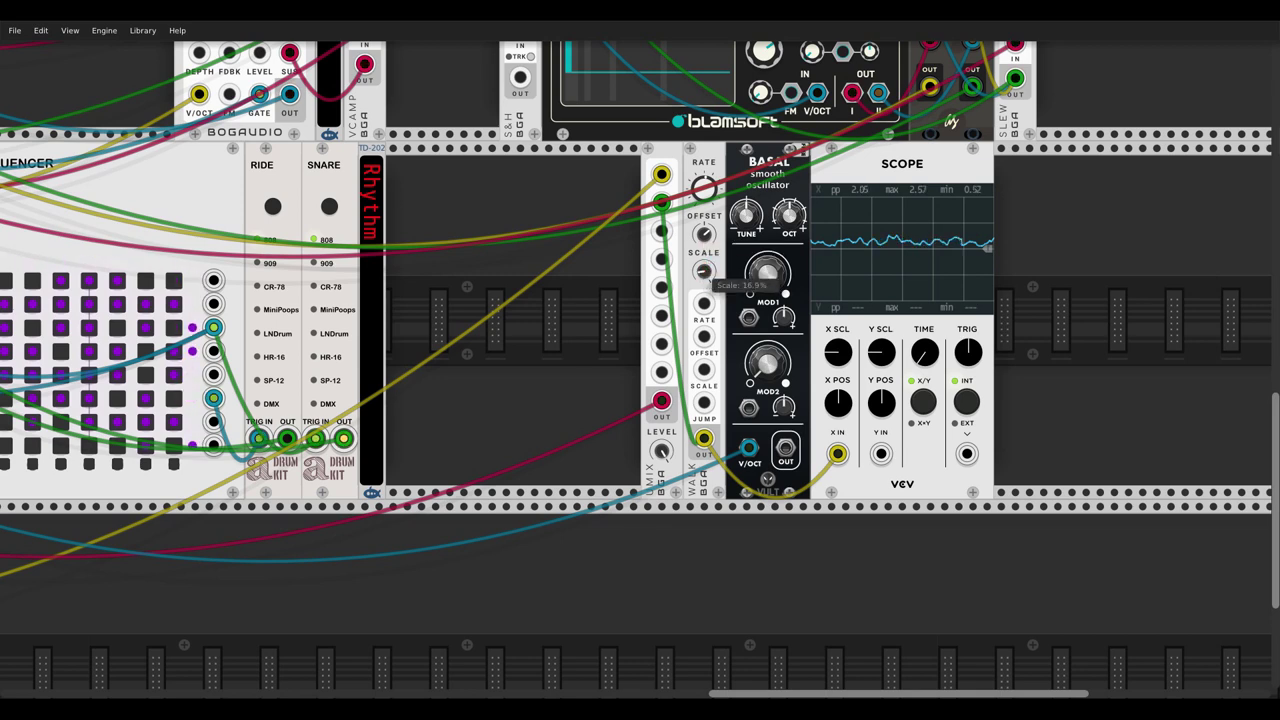
{"action": "left_click_drag", "start_coordinate": [708, 195], "coordinate": [704, 205]}
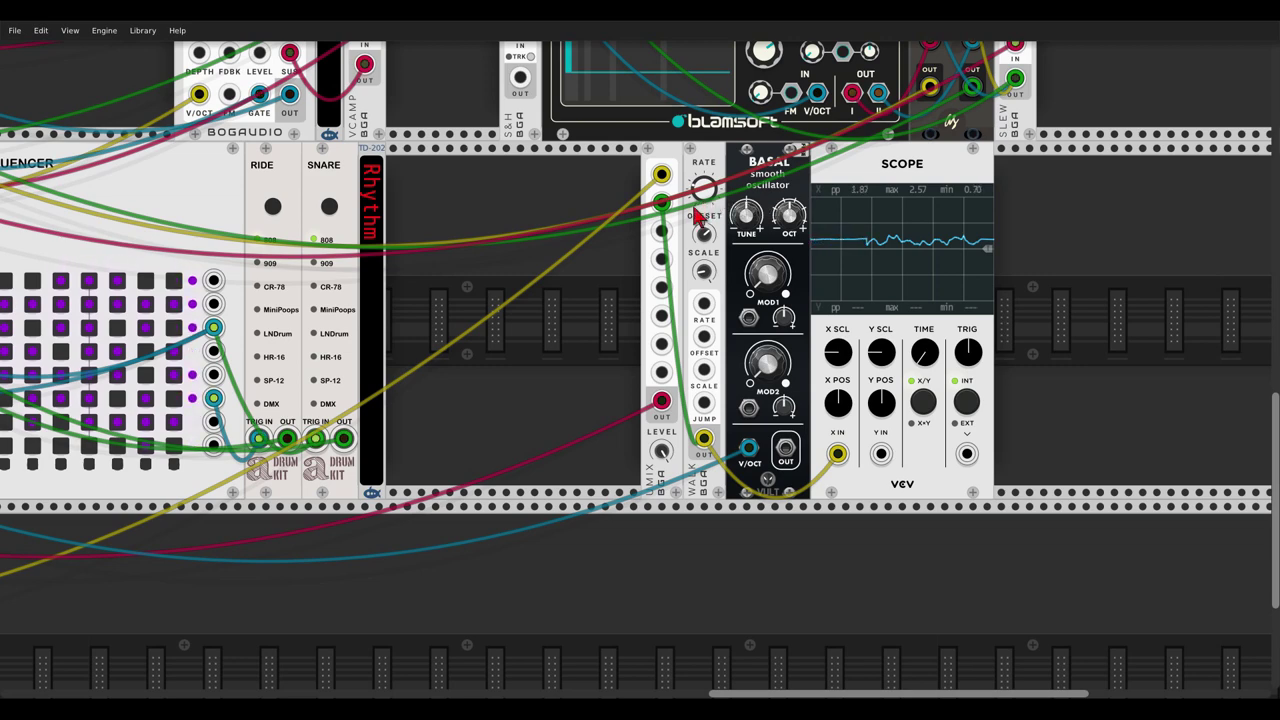
- Patch the Basal oscillator's Out to the mixer's fourth input in the second group and raise Level 4 to about 0.62
{"action": "scroll", "coordinate": [640, 274], "scroll_direction": "down", "scroll_amount": 4}
{"action": "left_click_drag", "start_coordinate": [712, 359], "coordinate": [408, 22]}
{"action": "scroll", "coordinate": [408, 45], "scroll_direction": "up", "scroll_amount": 2}
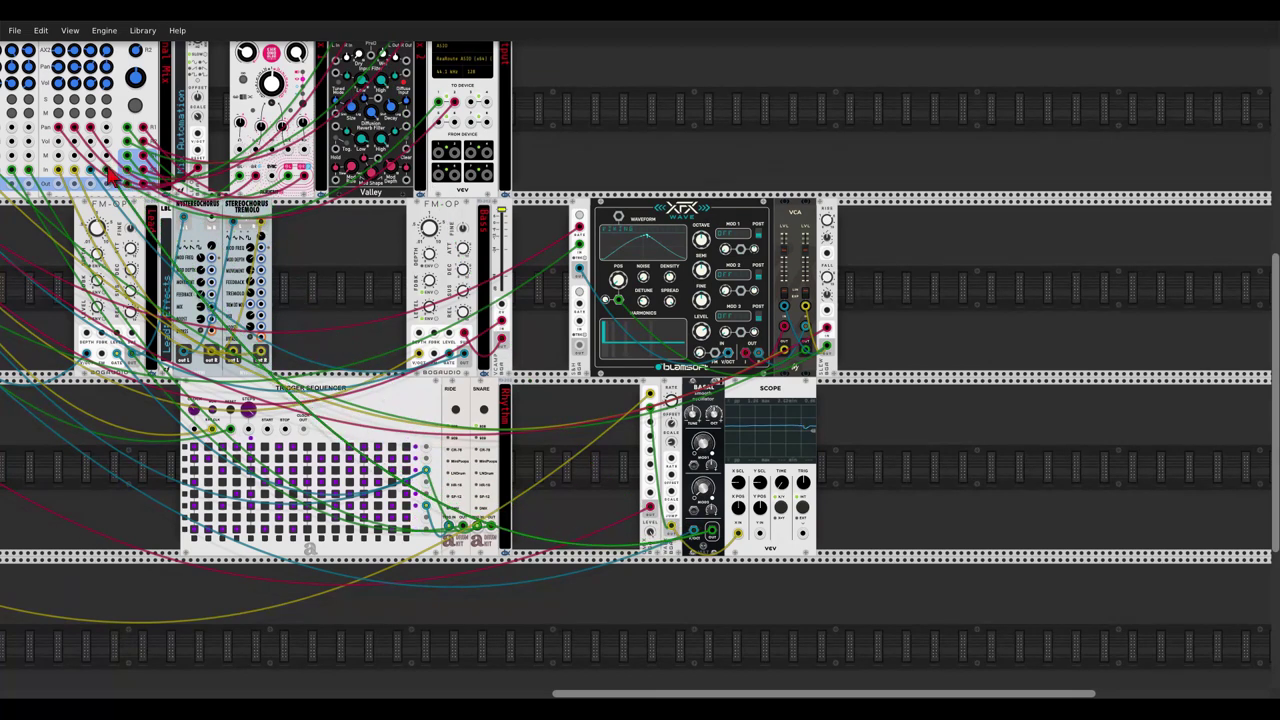
{"action": "scroll", "coordinate": [112, 175], "scroll_direction": "left", "scroll_amount": 5}
{"action": "scroll", "coordinate": [112, 175], "scroll_direction": "up", "scroll_amount": 2}
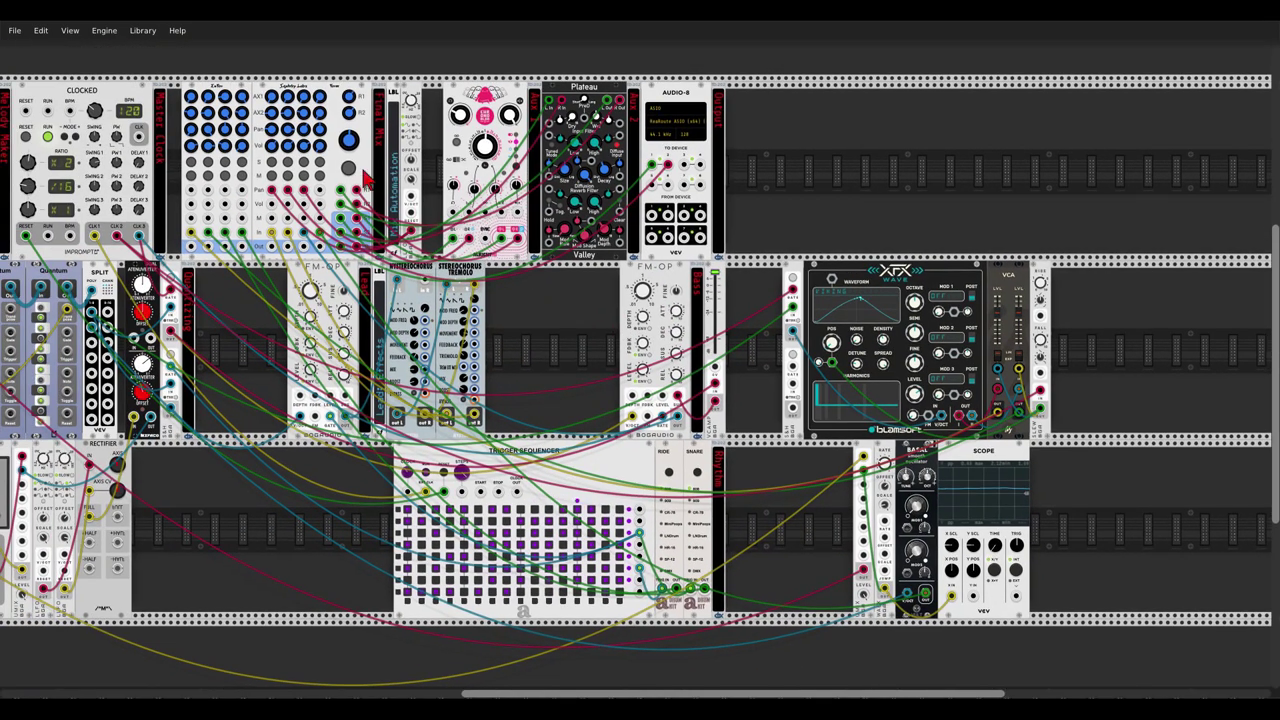
{"action": "left_click", "coordinate": [320, 162]}
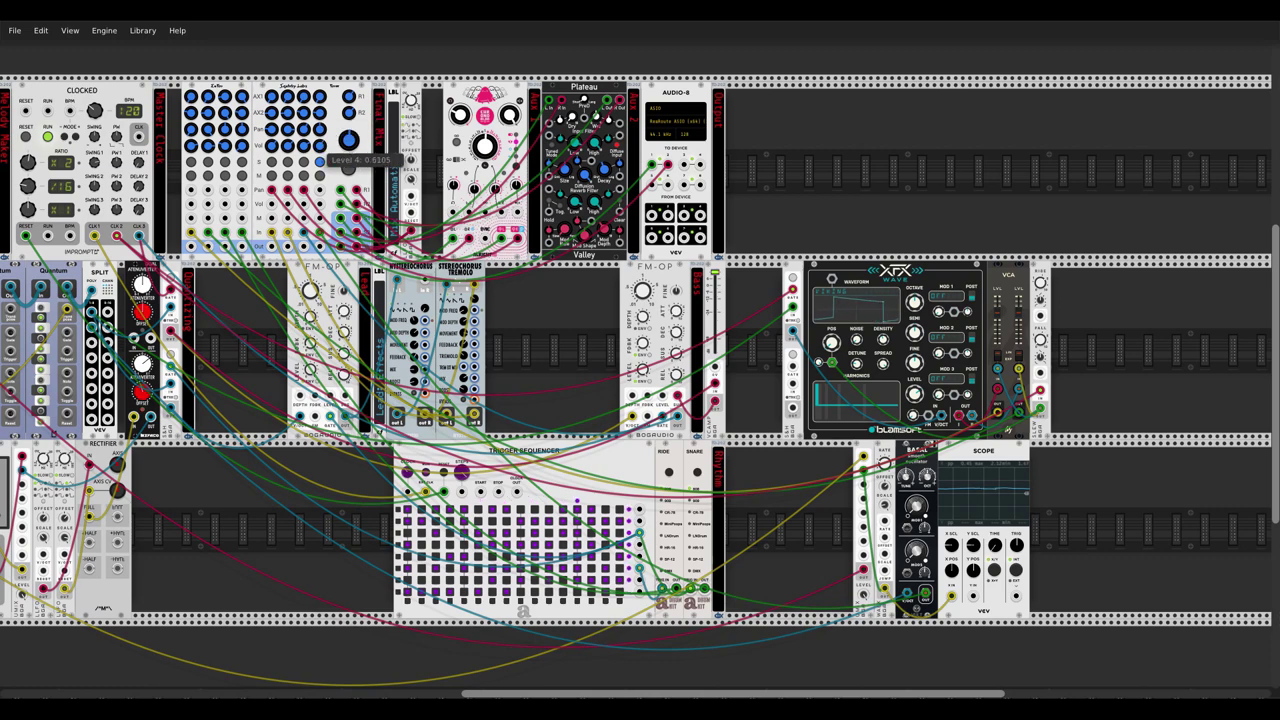
- Adjust Basal's octave, set its Mod 1 to about 0.11, and set Walk's rate to about 31.75%
{"action": "left_click_drag", "start_coordinate": [806, 522], "coordinate": [549, 360]}
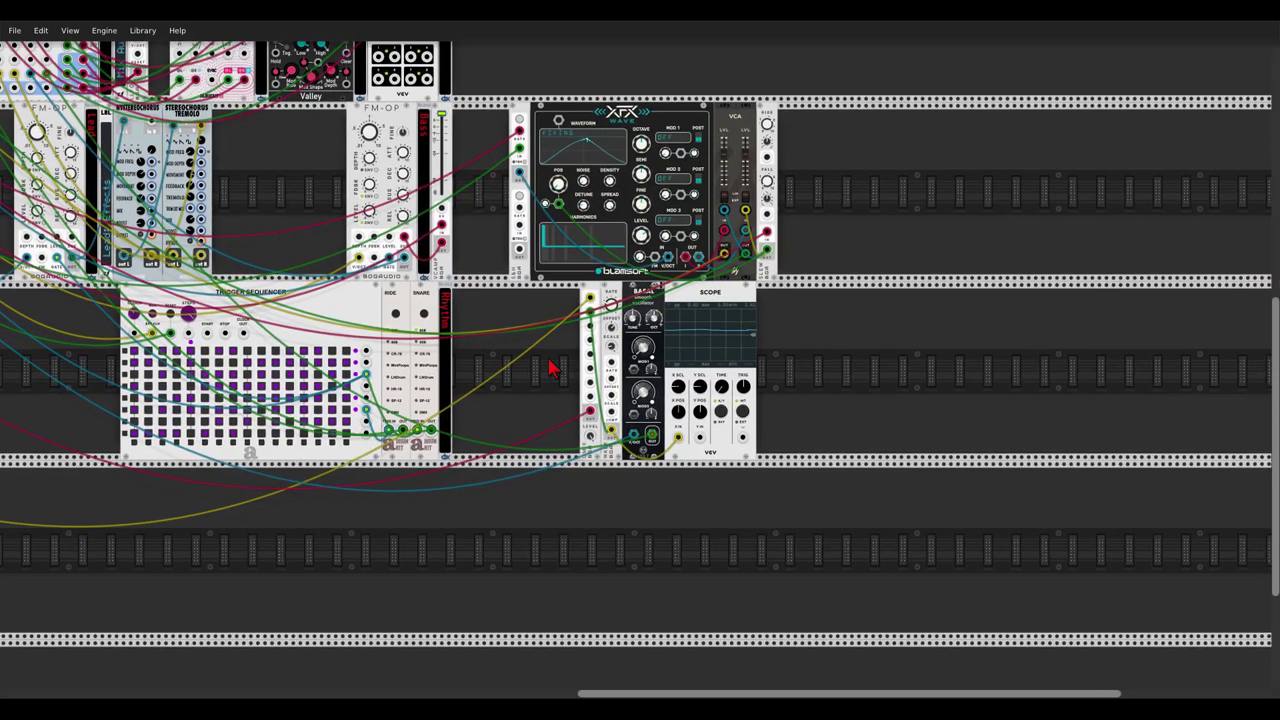
{"action": "scroll", "coordinate": [635, 340], "scroll_direction": "up", "scroll_amount": 5}
{"action": "scroll", "coordinate": [635, 340], "scroll_direction": "up", "scroll_amount": 1}
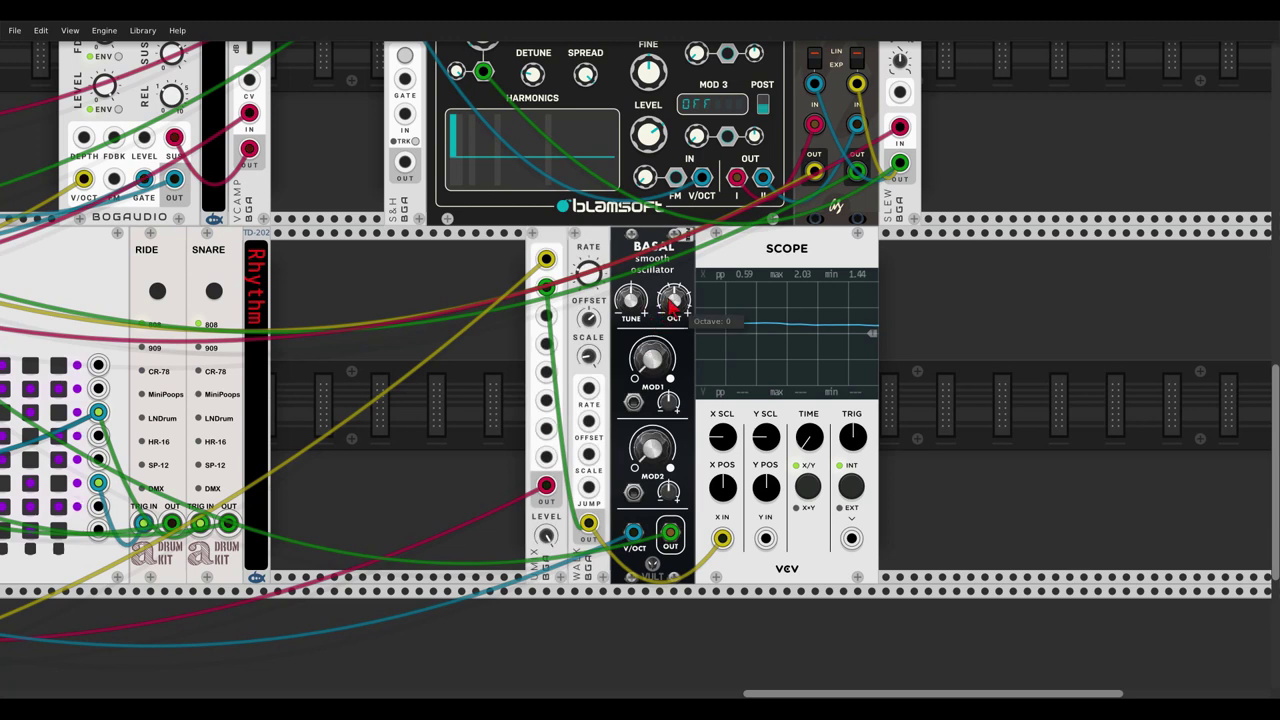
{"action": "left_click_drag", "start_coordinate": [674, 300], "coordinate": [674, 296]}
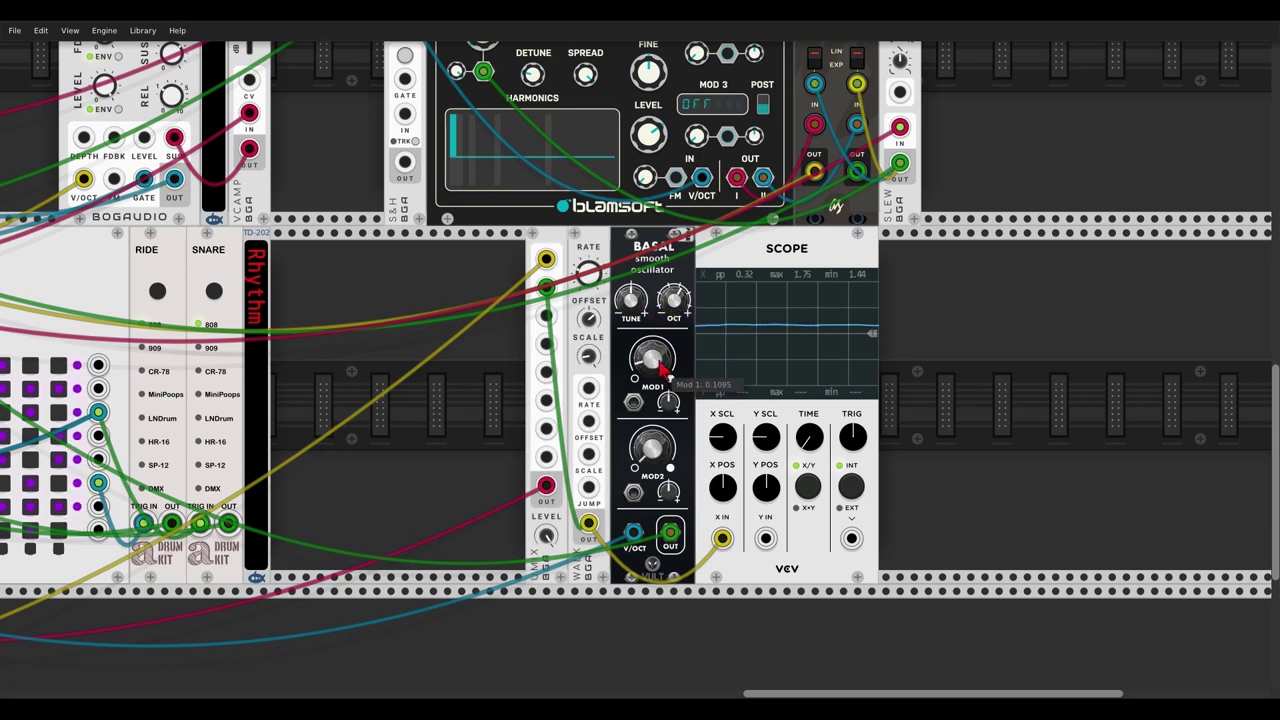
{"action": "left_click_drag", "start_coordinate": [580, 276], "coordinate": [580, 272]}
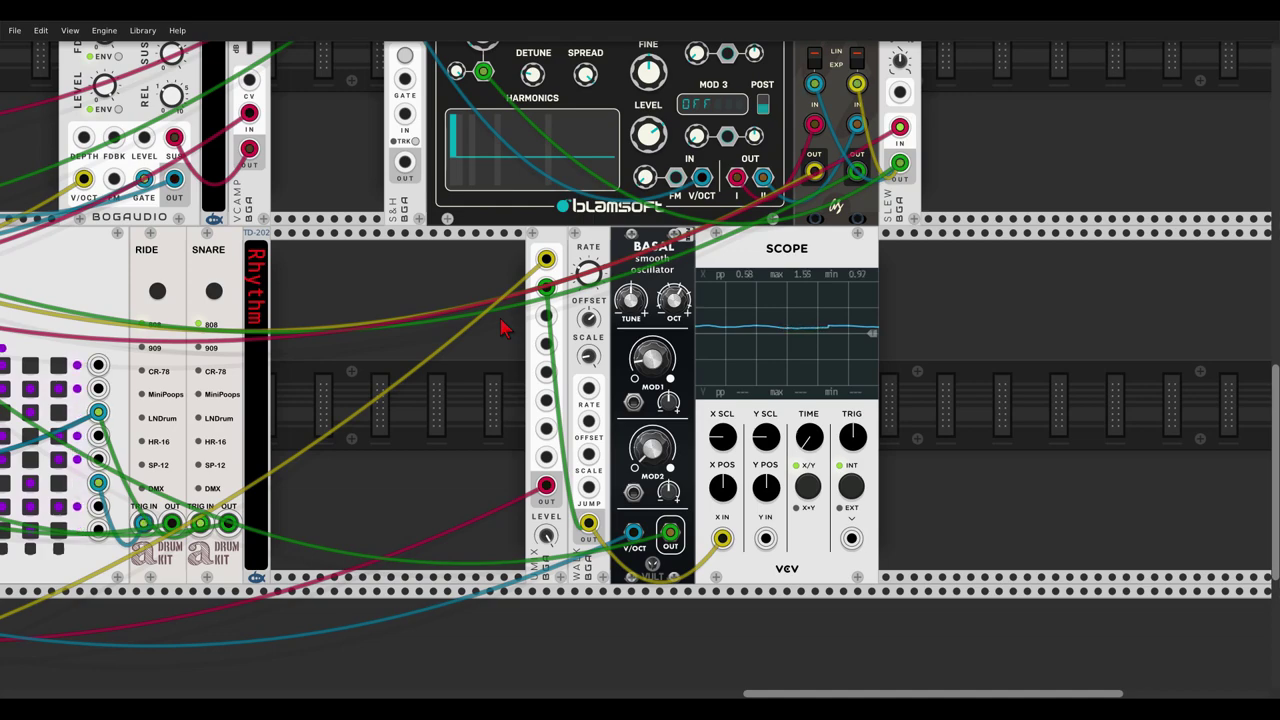
{"action": "left_click_drag", "start_coordinate": [584, 278], "coordinate": [584, 268]}
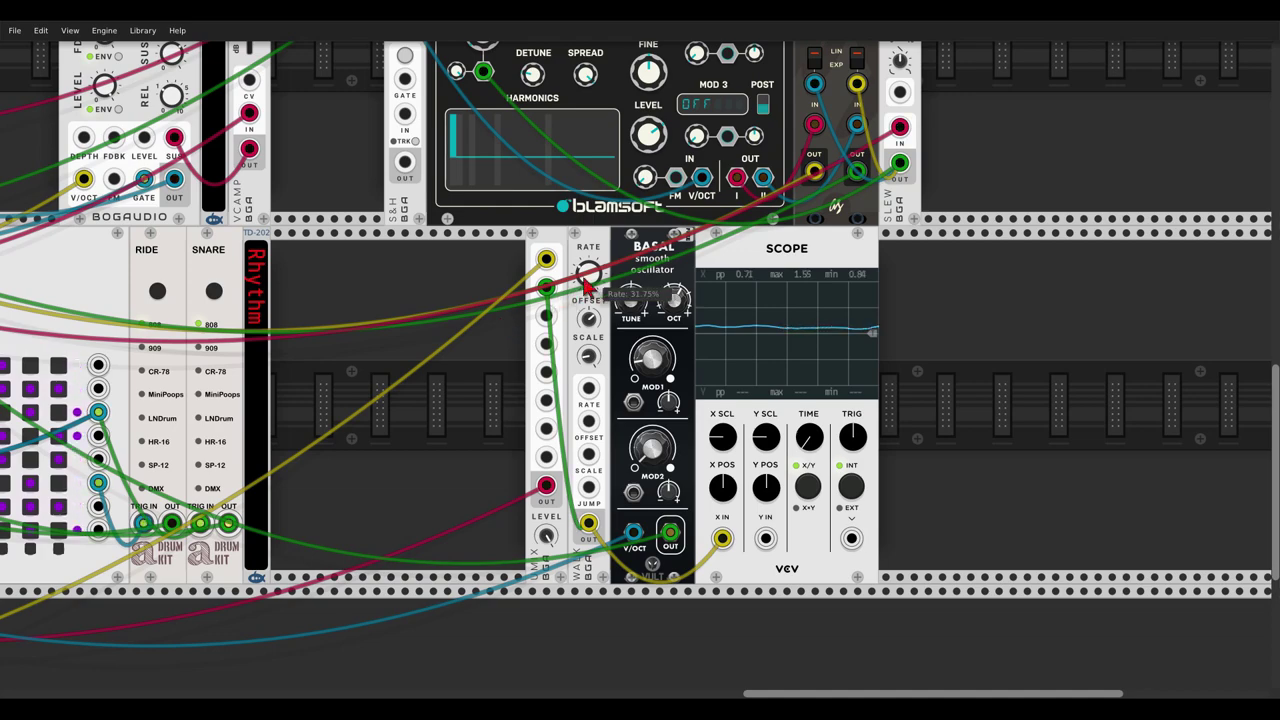
- Move the Scope module away from Basal to the free space after the slew limiter in the row above
{"action": "scroll", "coordinate": [400, 275], "scroll_direction": "down", "scroll_amount": 5}
{"action": "scroll", "coordinate": [285, 110], "scroll_direction": "up", "scroll_amount": 3}
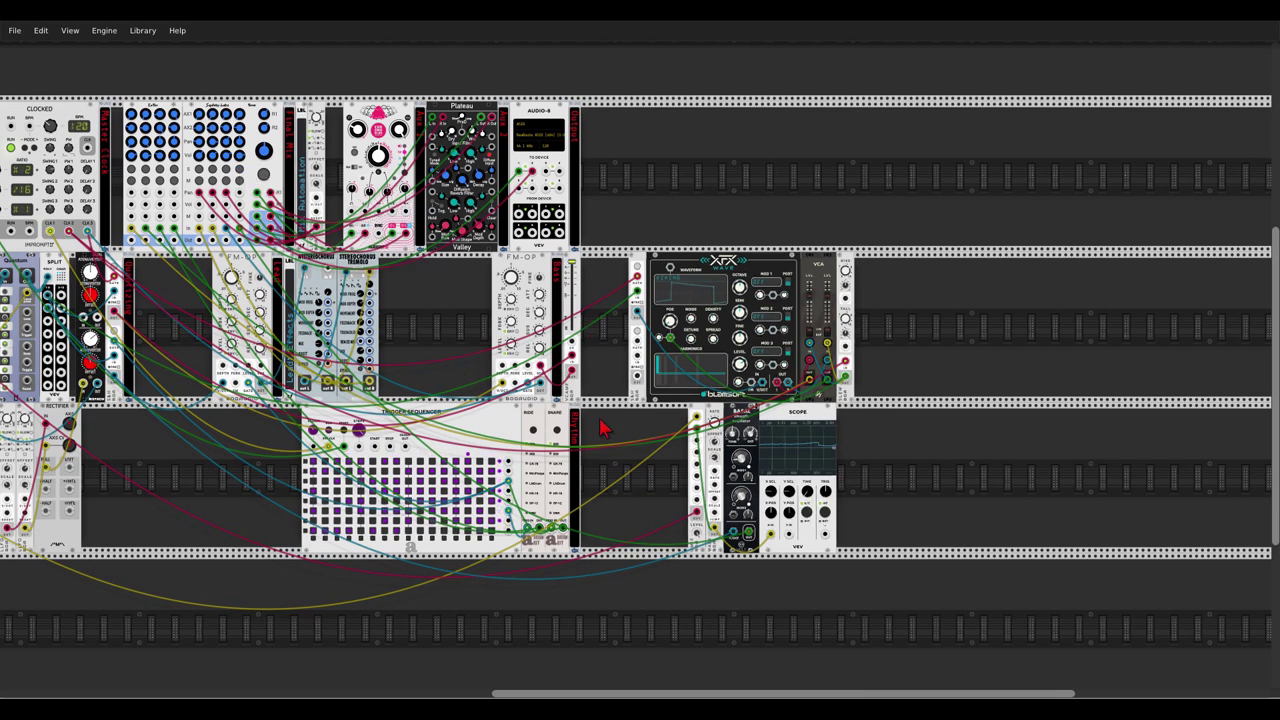
{"action": "scroll", "coordinate": [660, 462], "scroll_direction": "up", "scroll_amount": 2}
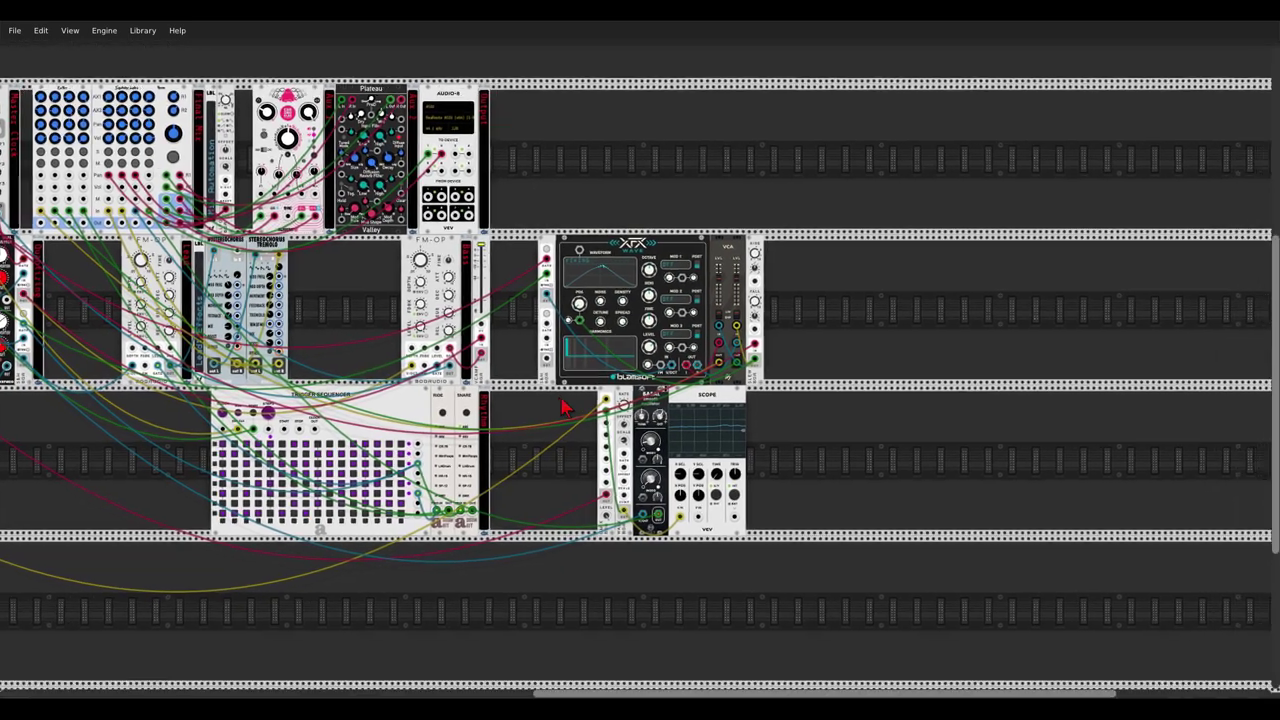
{"action": "scroll", "coordinate": [728, 562], "scroll_direction": "up", "scroll_amount": 2}
{"action": "left_click_drag", "start_coordinate": [728, 556], "coordinate": [1011, 185]}
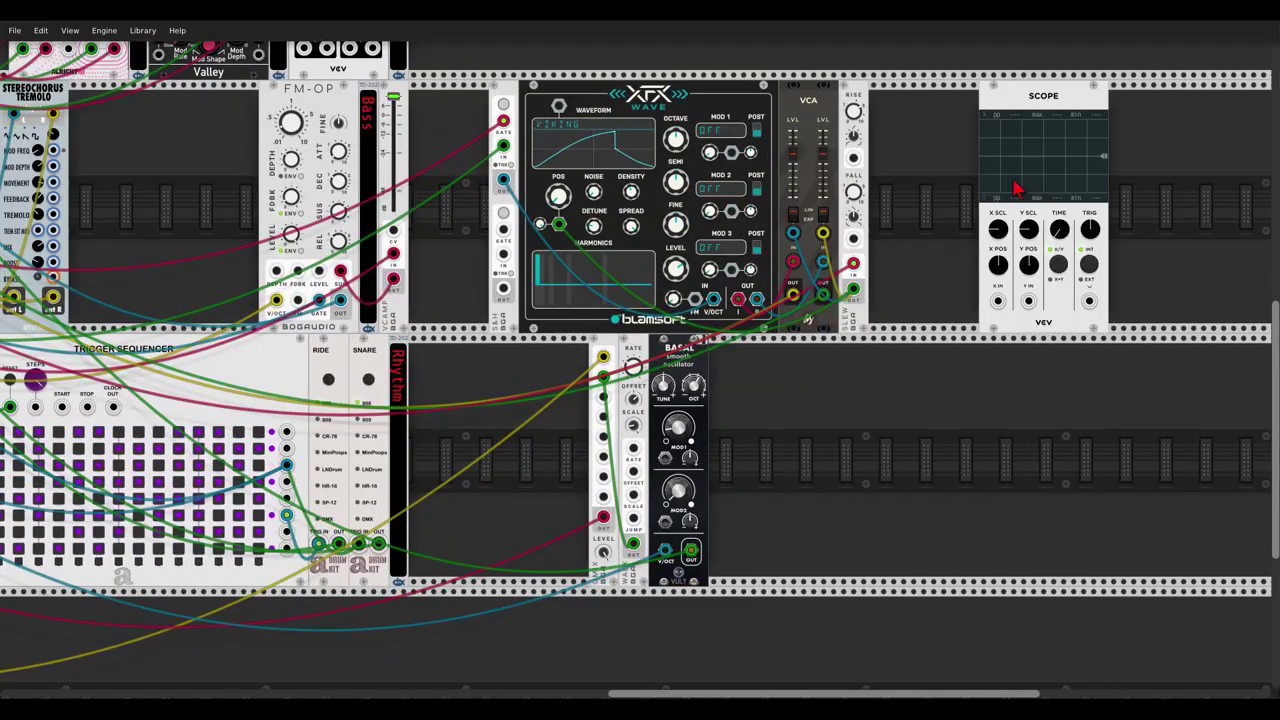
{"action": "right_click", "coordinate": [853, 447]}
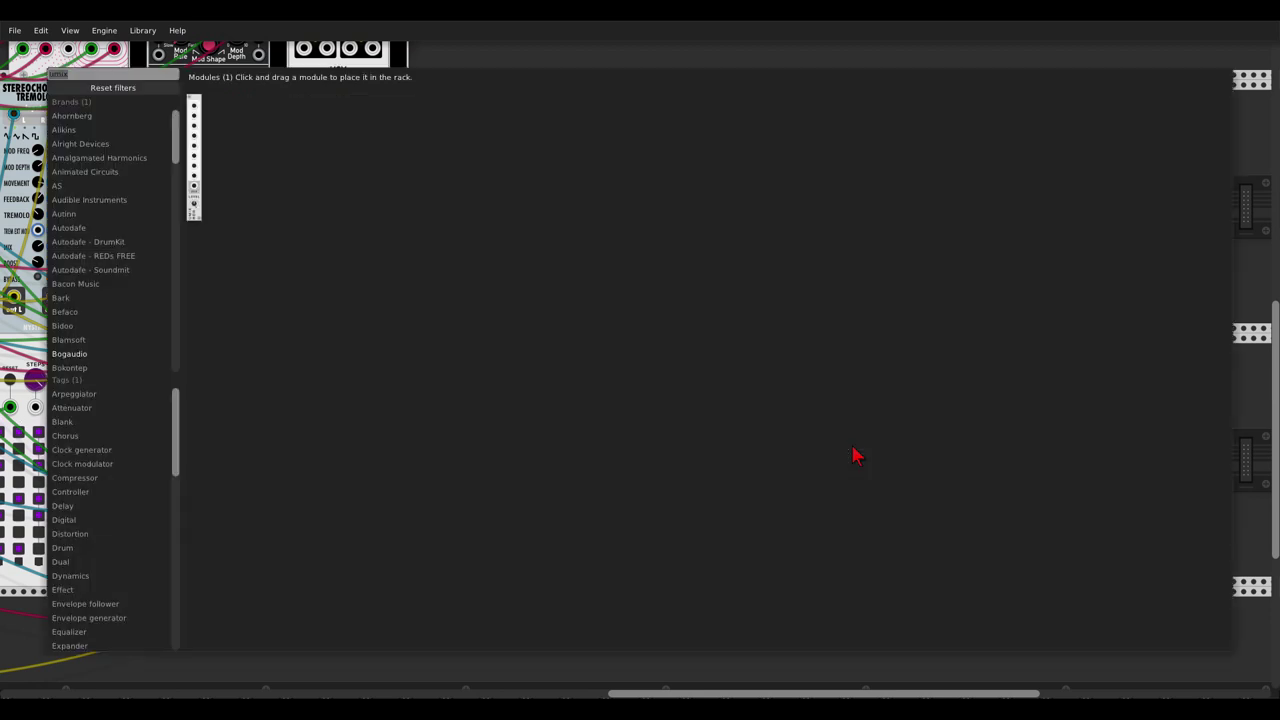
{"action": "type", "text": "logic"}
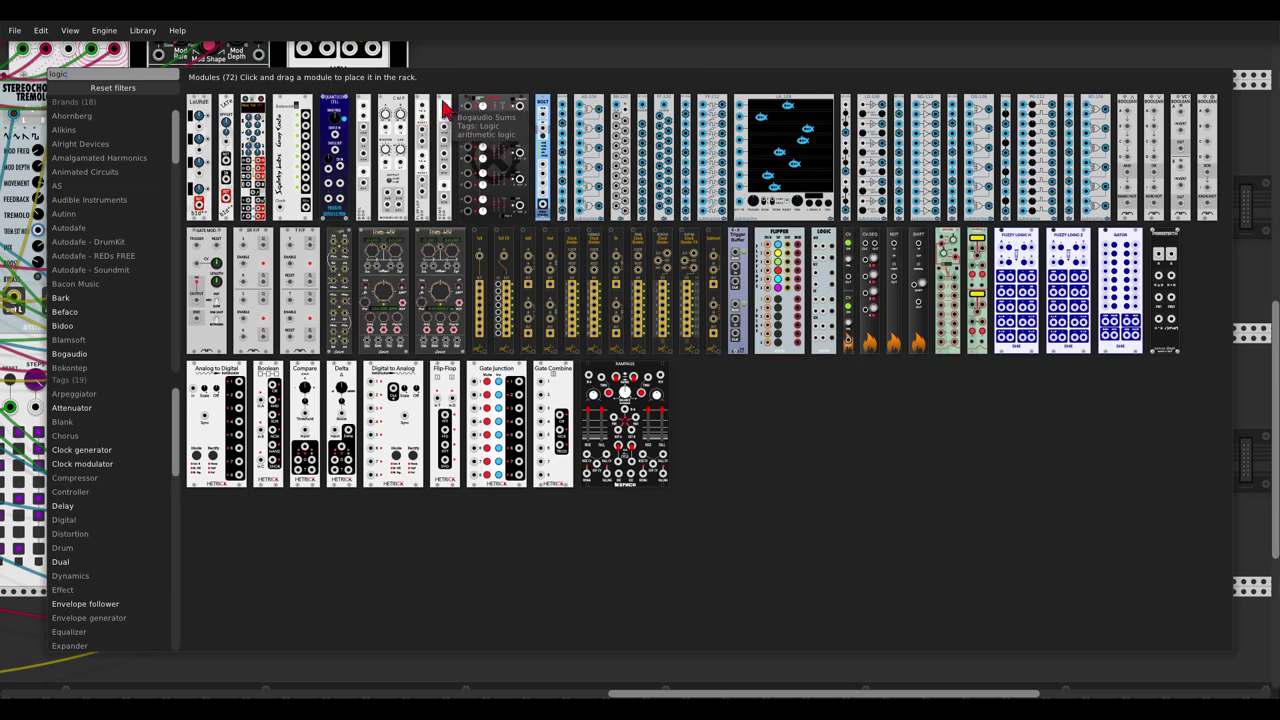
{"action": "left_click_drag", "start_coordinate": [441, 105], "coordinate": [757, 374]}
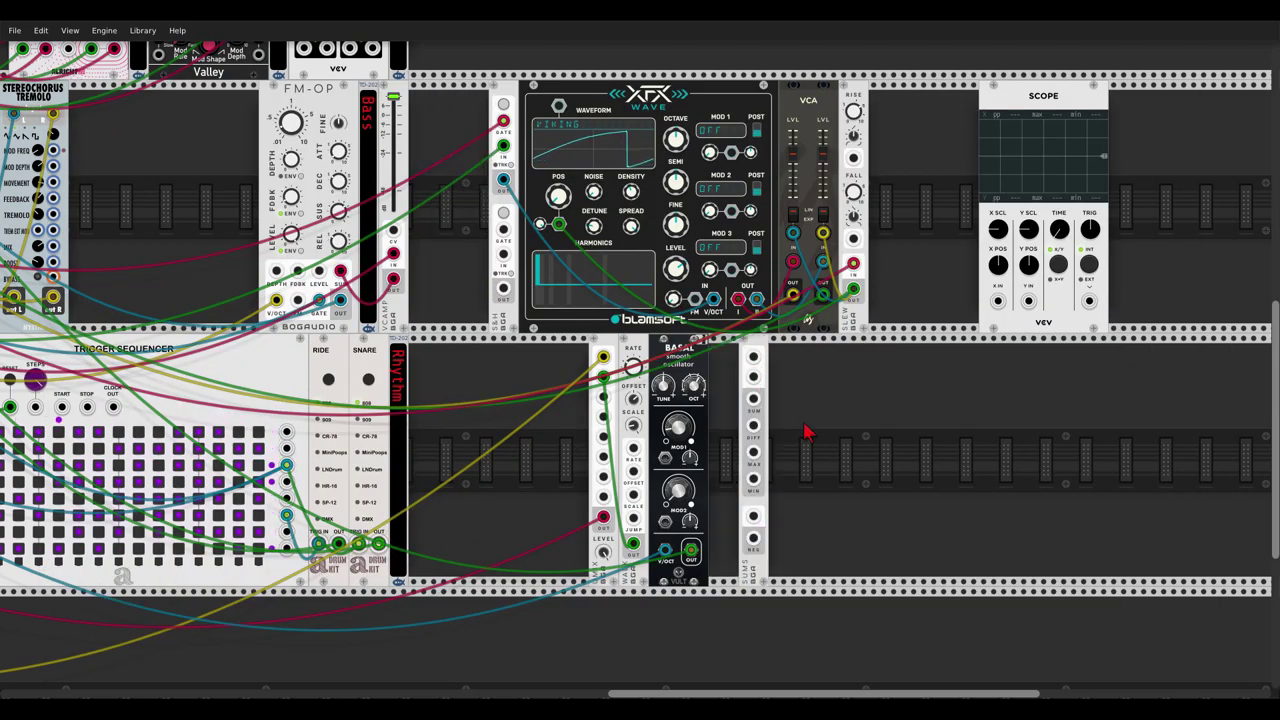
{"action": "right_click", "coordinate": [752, 366]}
- Find the Bogaudio Bool module in the library and add it to the lower row near Basal
{"action": "left_click", "coordinate": [779, 465]}
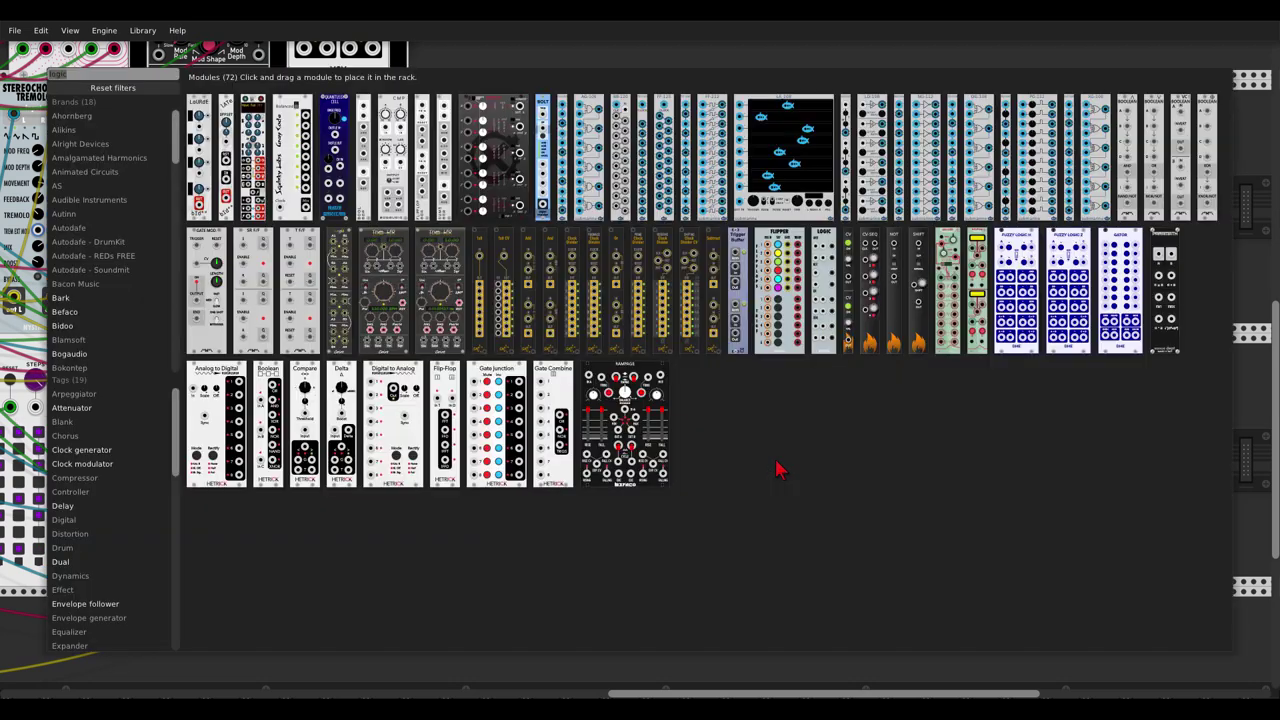
{"action": "type", "text": "bool"}
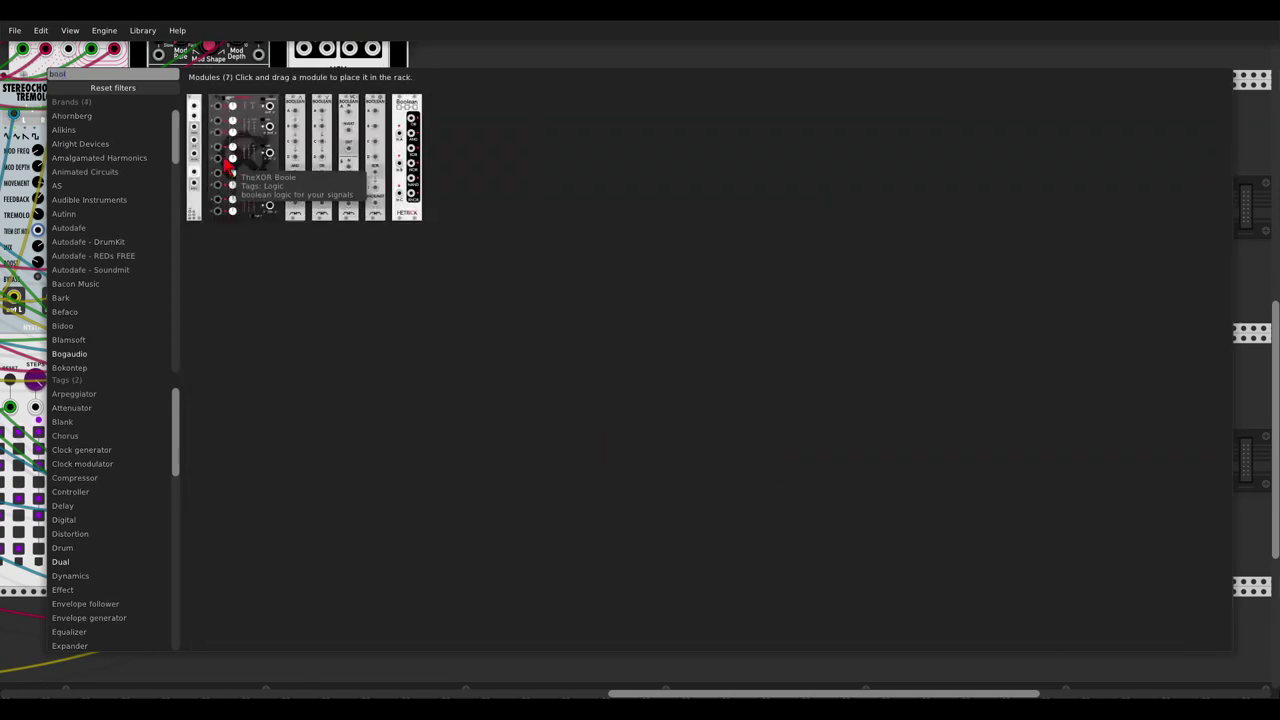
{"action": "left_click", "coordinate": [197, 105]}
{"action": "left_click_drag", "start_coordinate": [197, 97], "coordinate": [769, 371]}
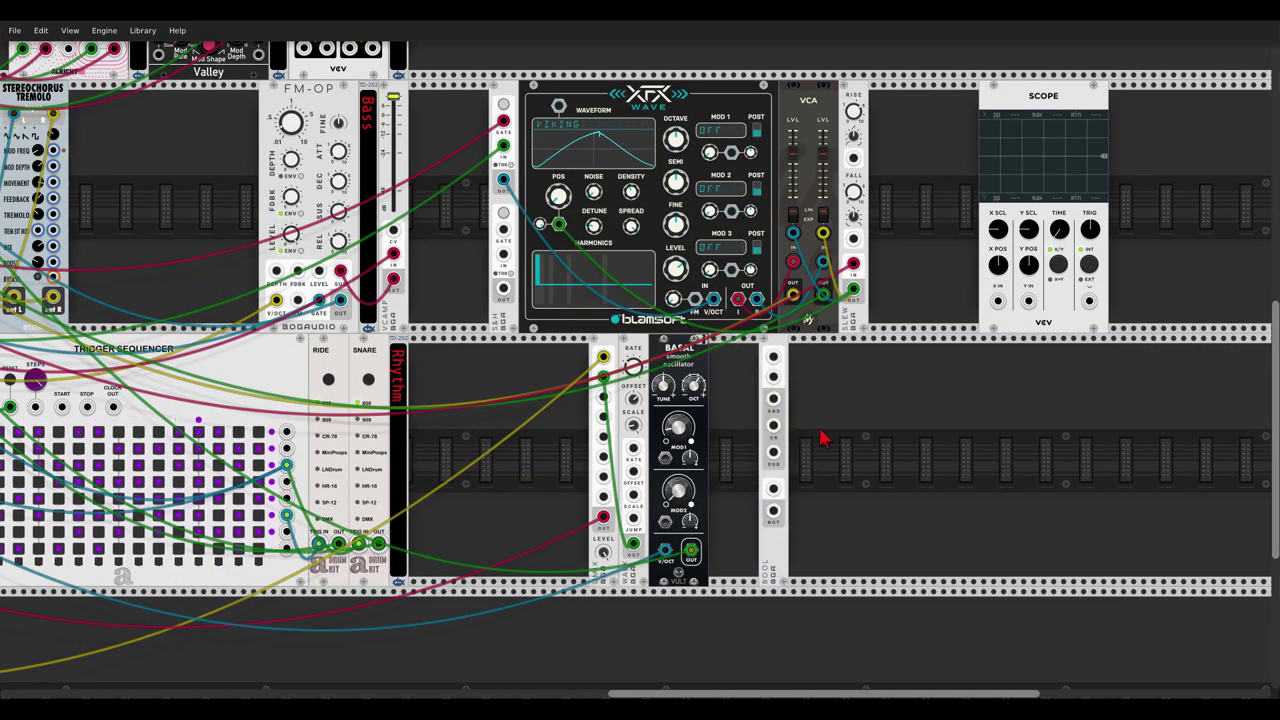
- Add a VCV VCA module beside Basal, carrying the mixer cable on its output, and patch Basal's Out into its In
{"action": "right_click", "coordinate": [728, 420]}
{"action": "type", "text": "vca"}
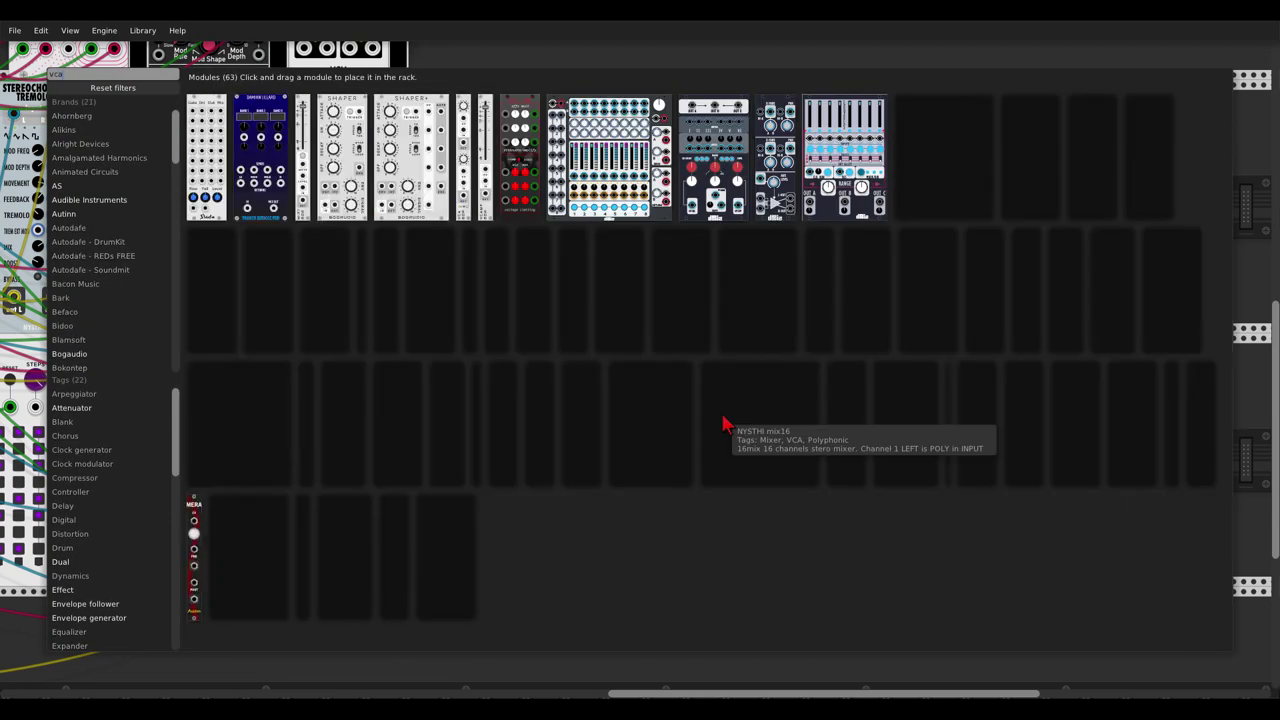
{"action": "left_click_drag", "start_coordinate": [470, 240], "coordinate": [692, 415]}
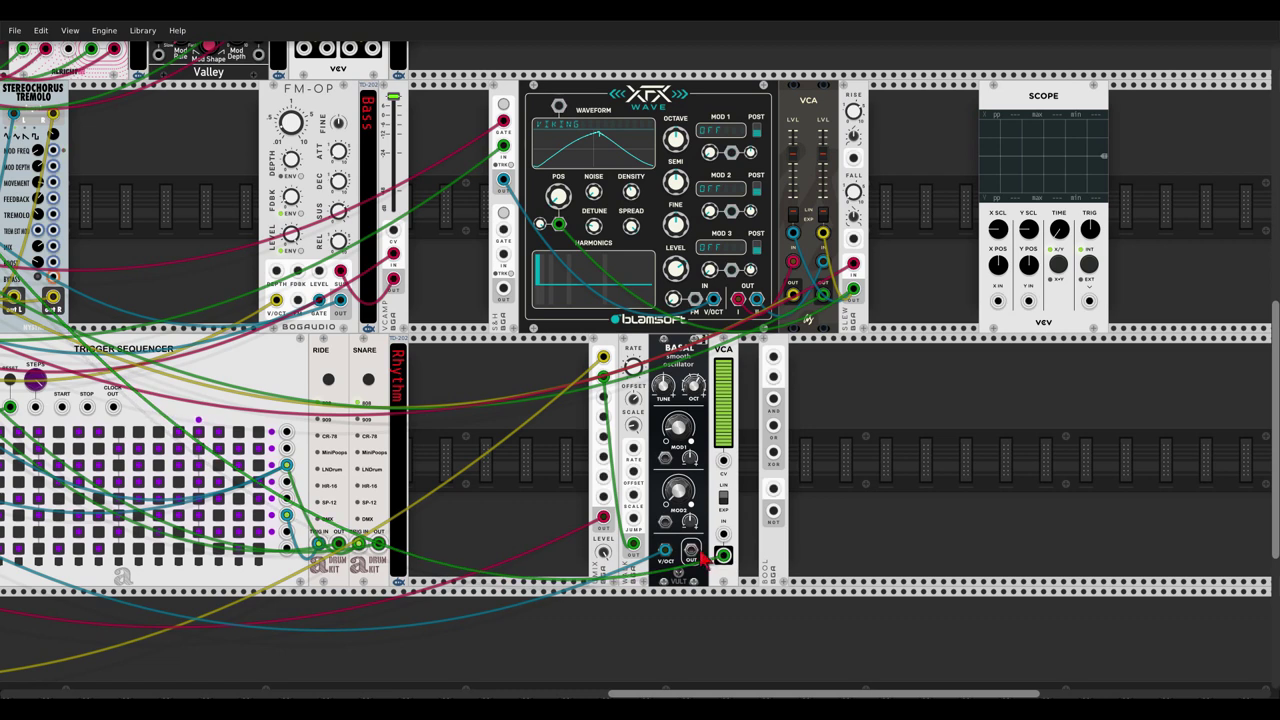
{"action": "left_click_drag", "start_coordinate": [690, 551], "coordinate": [724, 537]}
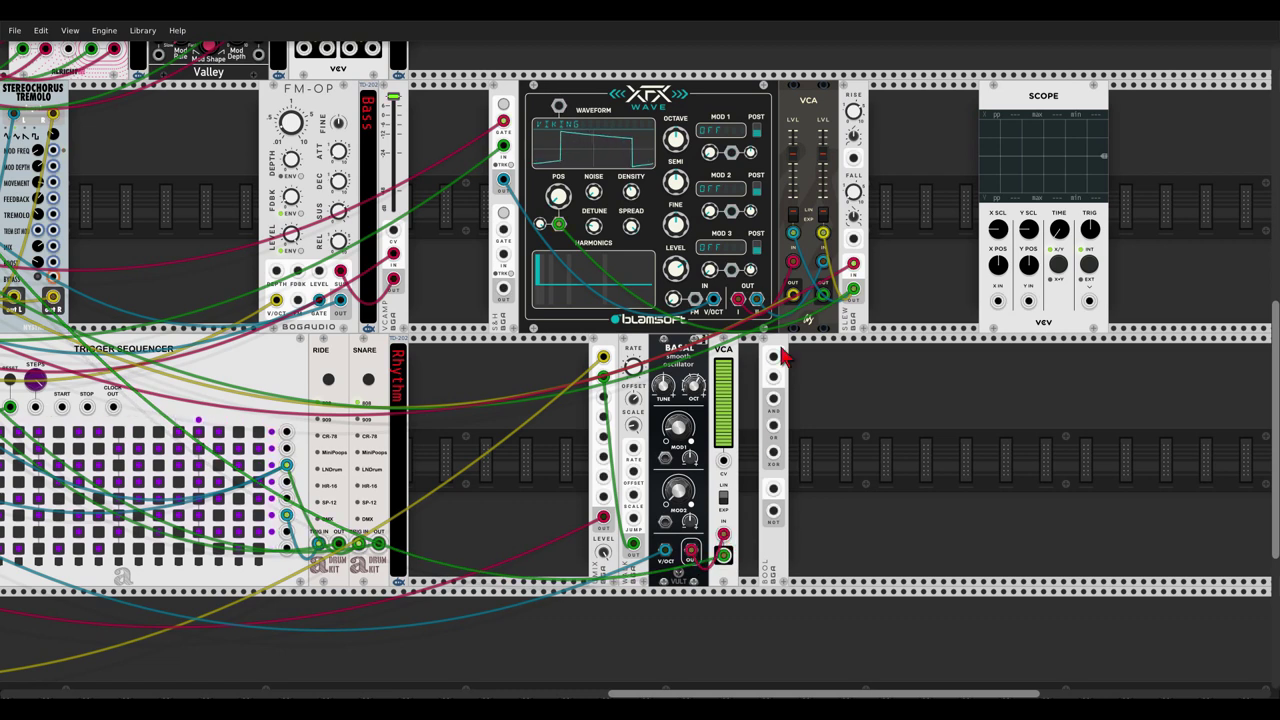
- Move Bool directly beside the new VCA and place a duplicate of the upper row's Slew module next to it
{"action": "left_click_drag", "start_coordinate": [785, 357], "coordinate": [765, 357]}
{"action": "key", "text": "ctrl+d"}
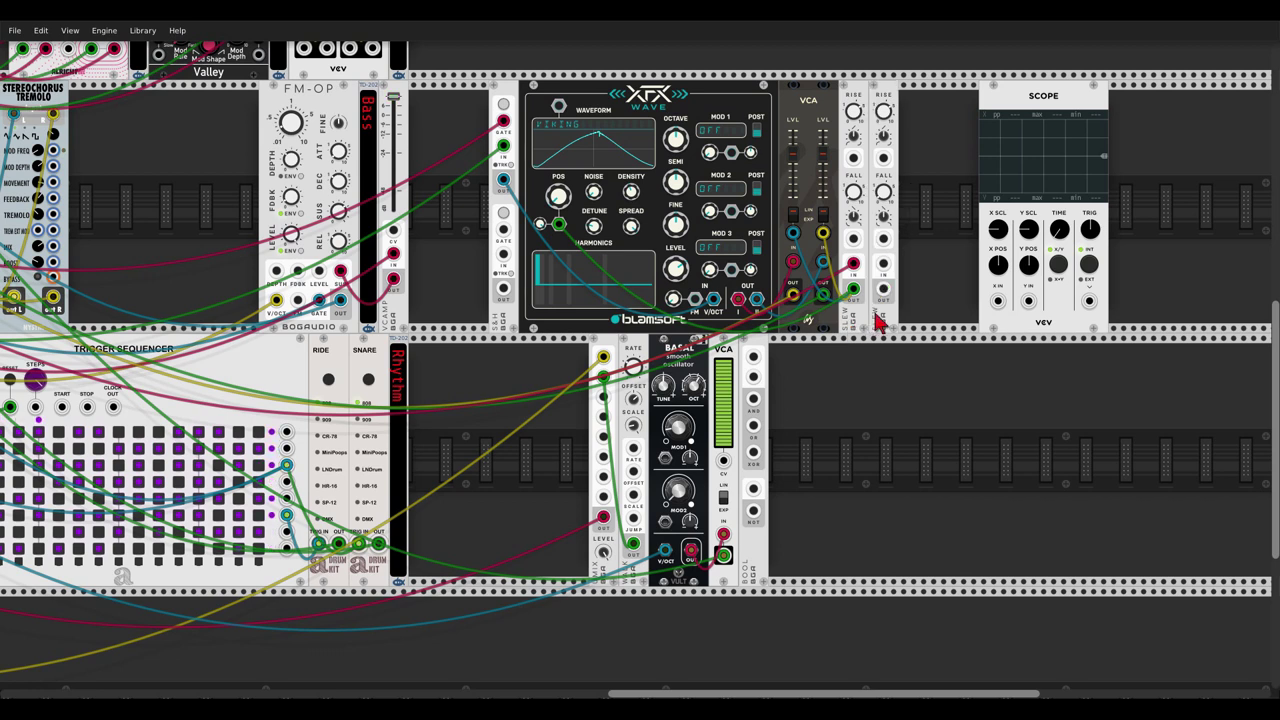
{"action": "left_click_drag", "start_coordinate": [819, 430], "coordinate": [783, 471]}
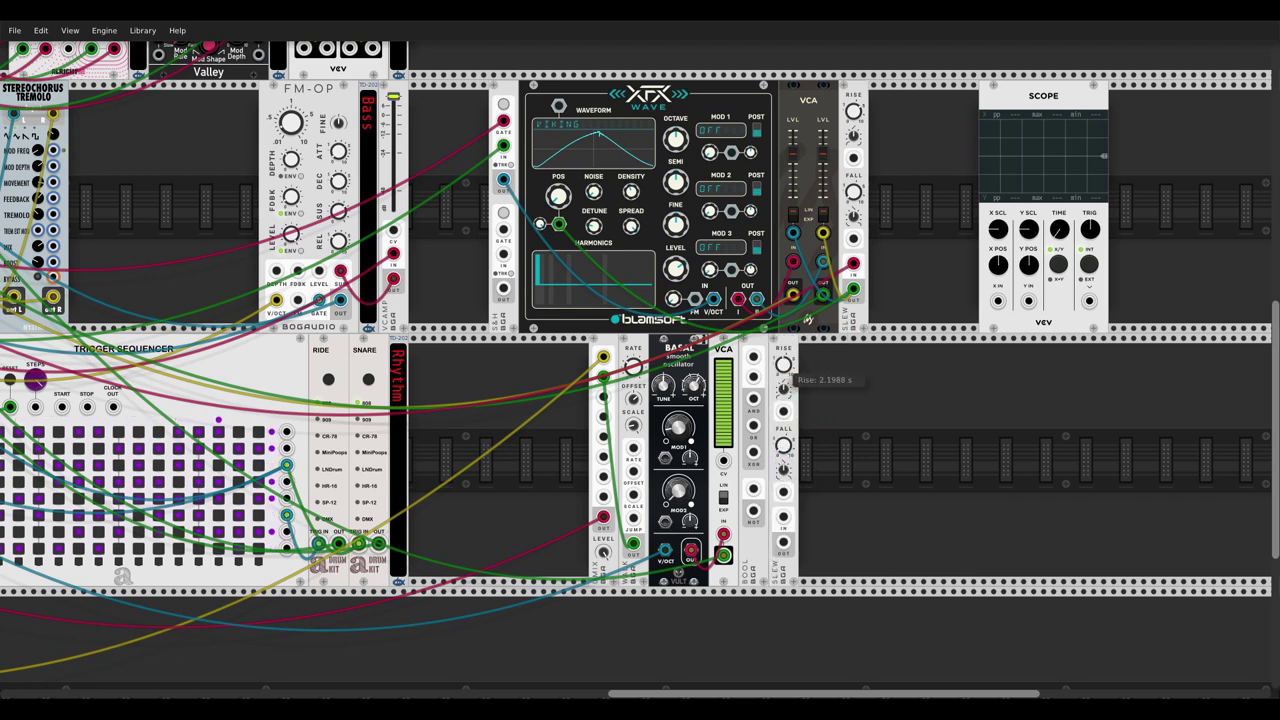
{"action": "left_click_drag", "start_coordinate": [785, 365], "coordinate": [785, 345]}
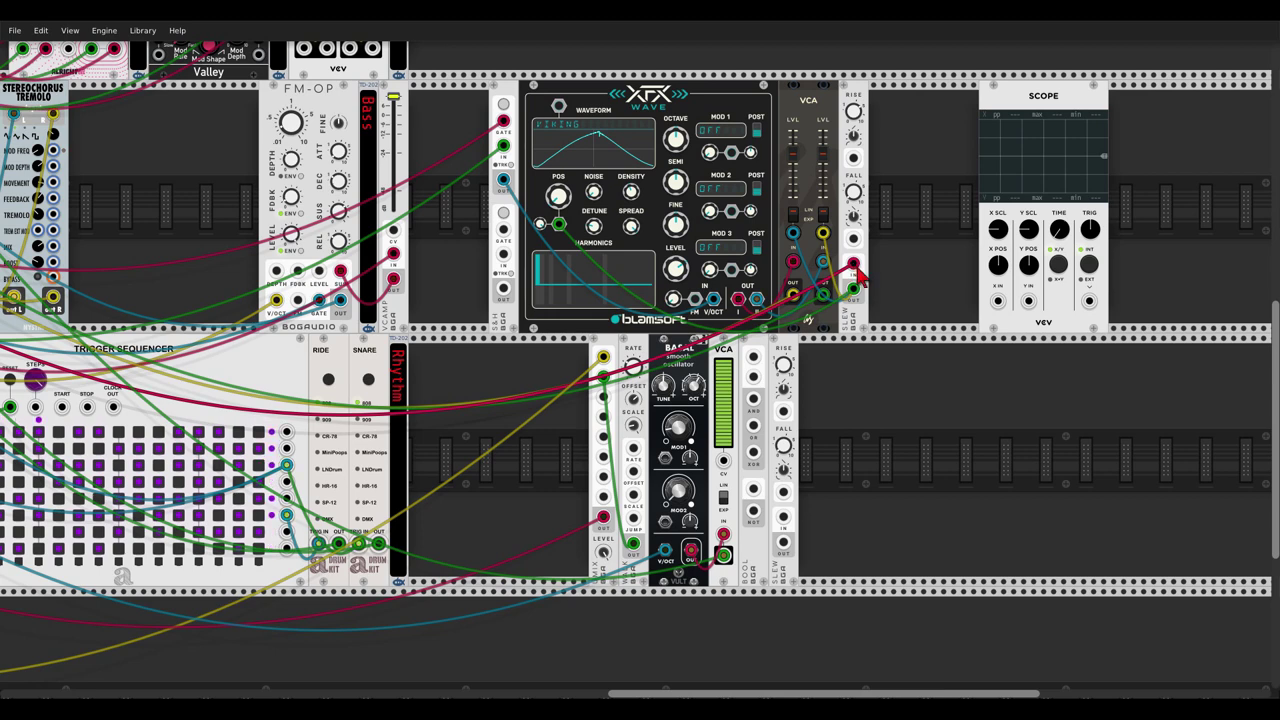
- Patch a gate signal into Bool's NOT input and monitor the gate on Scope X In and the NOT output on Y In
{"action": "left_click_drag", "start_coordinate": [854, 266], "coordinate": [753, 488]}
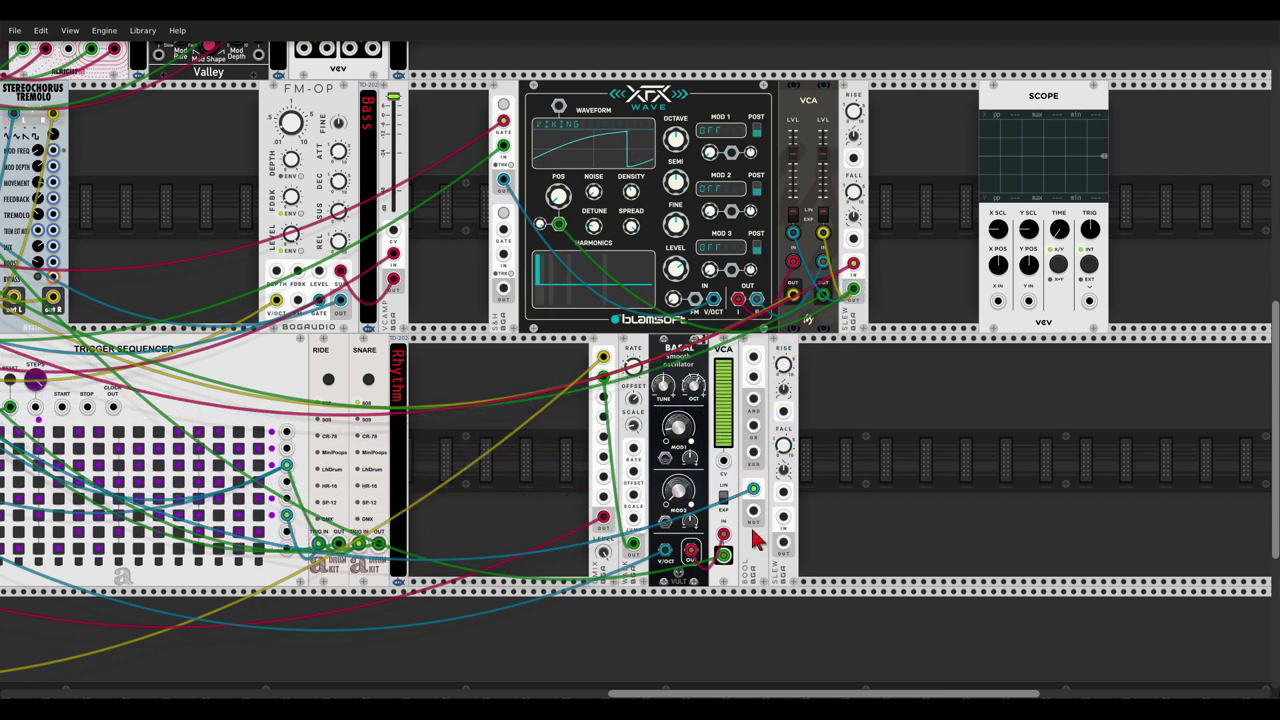
{"action": "scroll", "coordinate": [752, 531], "scroll_direction": "up", "scroll_amount": 3}
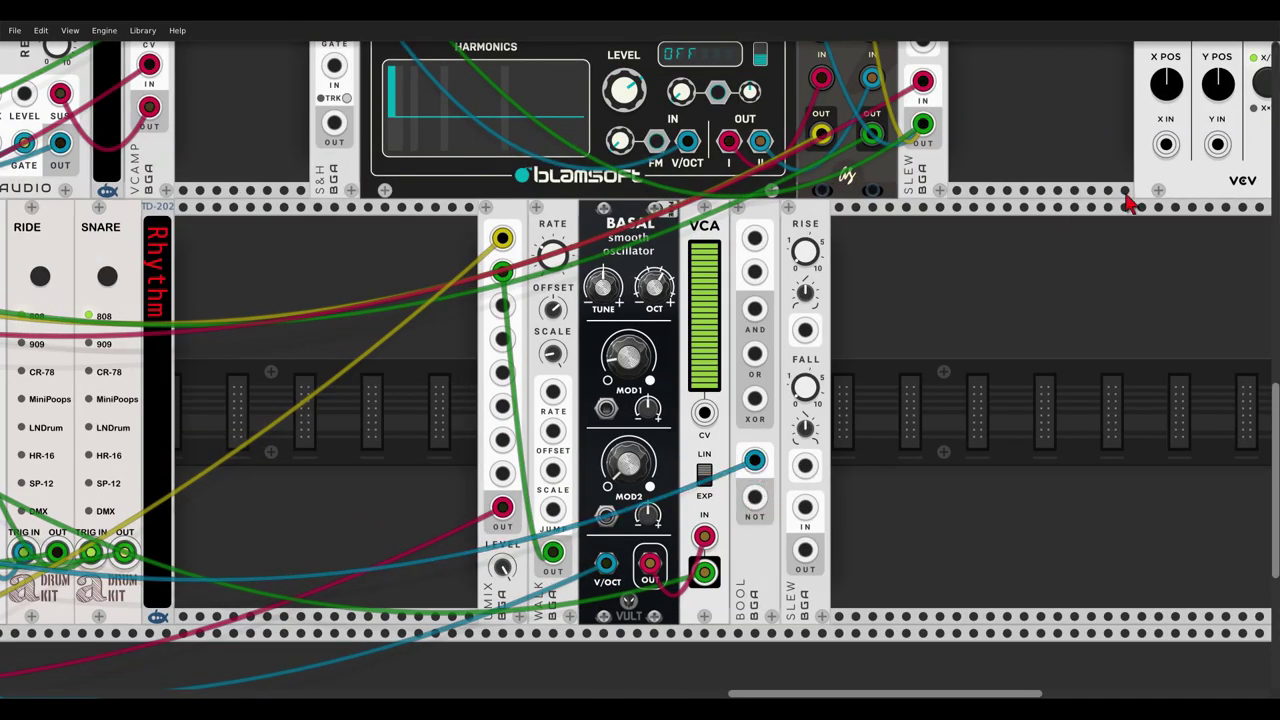
{"action": "left_click_drag", "start_coordinate": [1160, 175], "coordinate": [847, 463]}
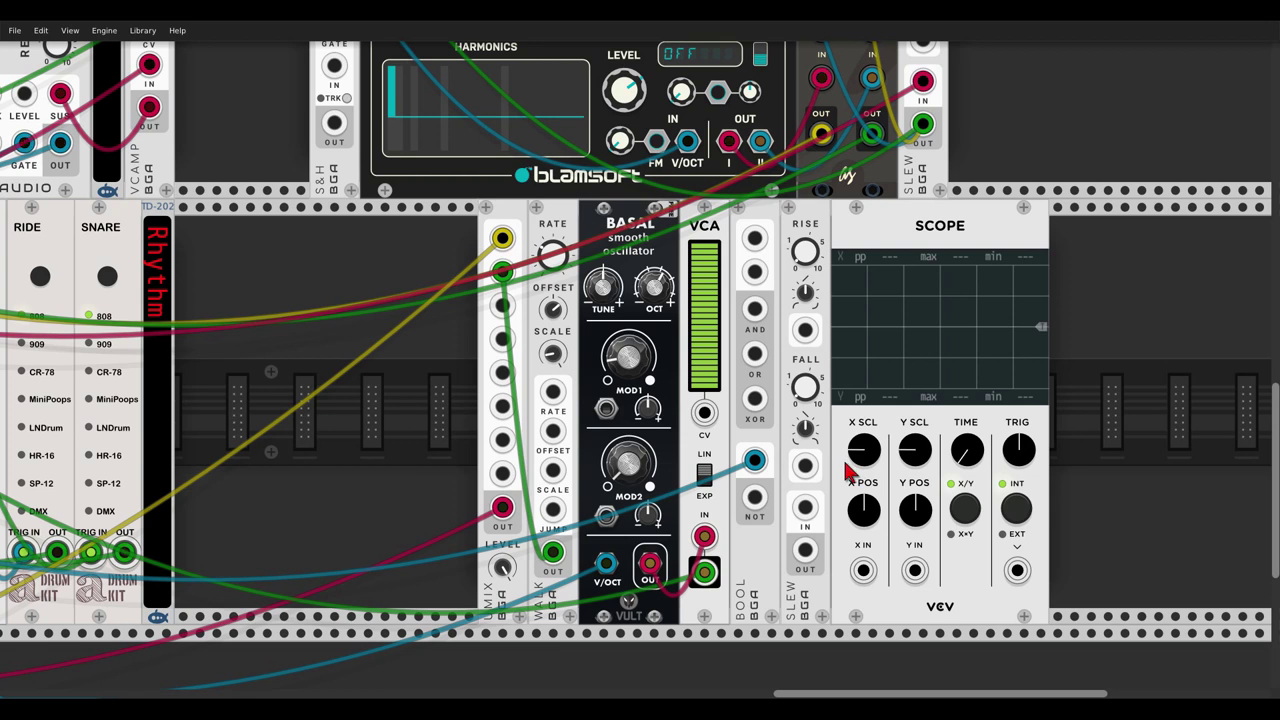
{"action": "left_click_drag", "start_coordinate": [755, 461], "coordinate": [863, 570]}
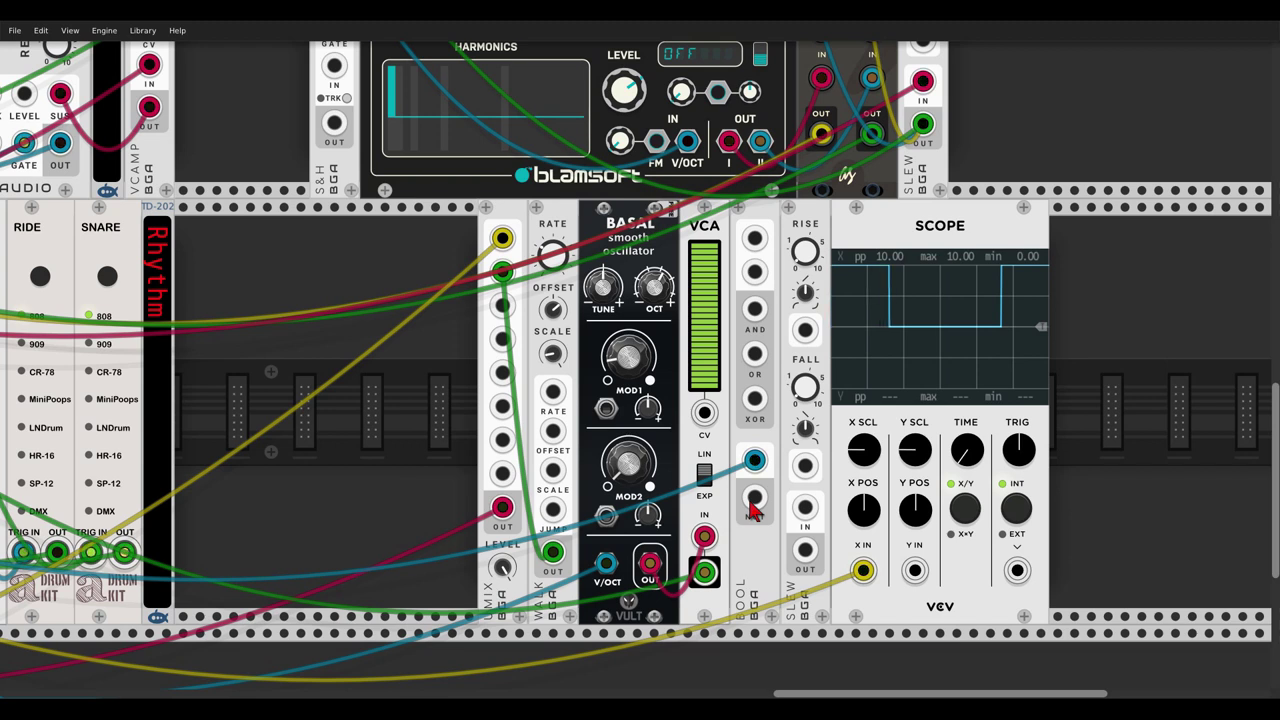
{"action": "mouse_move", "coordinate": [754, 498]}
{"action": "left_mouse_down"}
{"action": "mouse_move", "coordinate": [808, 548]}
{"action": "mouse_move", "coordinate": [914, 570]}
{"action": "left_mouse_up"}
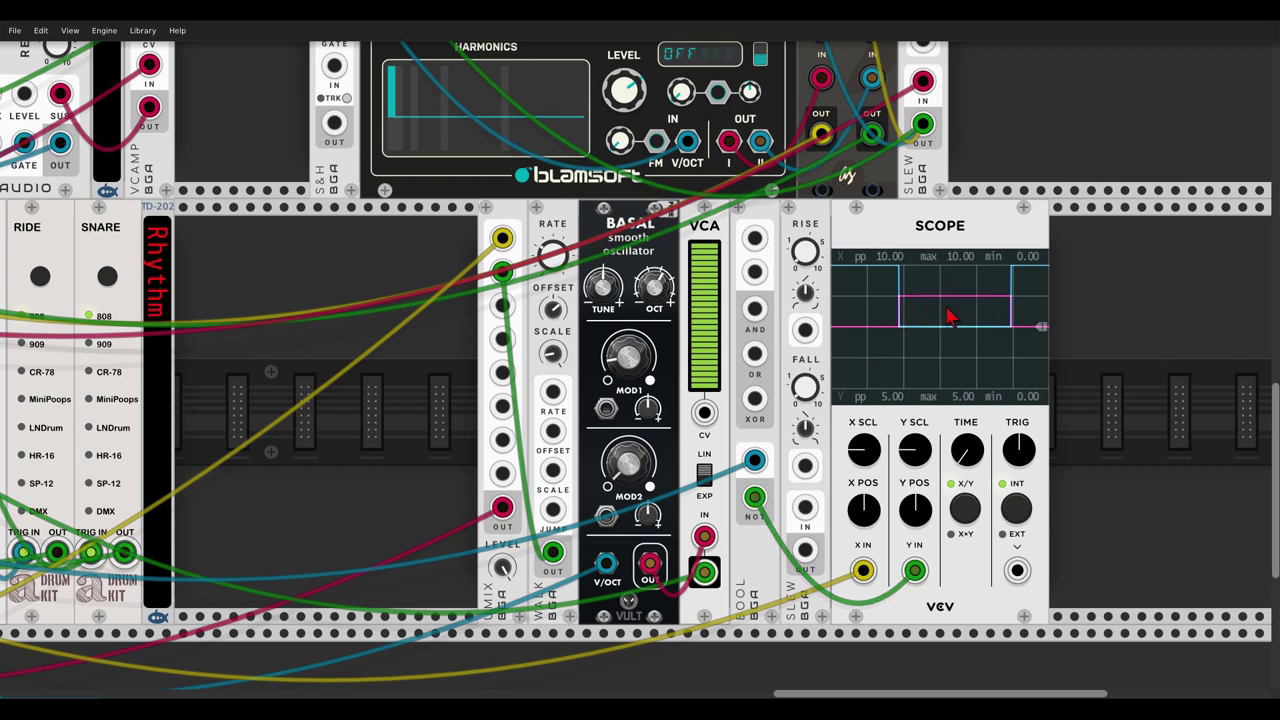
- Patch Bool's NOT output to the VCA's CV input and leave only the NOT signal on the Scope's X In
{"action": "left_click_drag", "start_coordinate": [704, 412], "coordinate": [754, 497]}
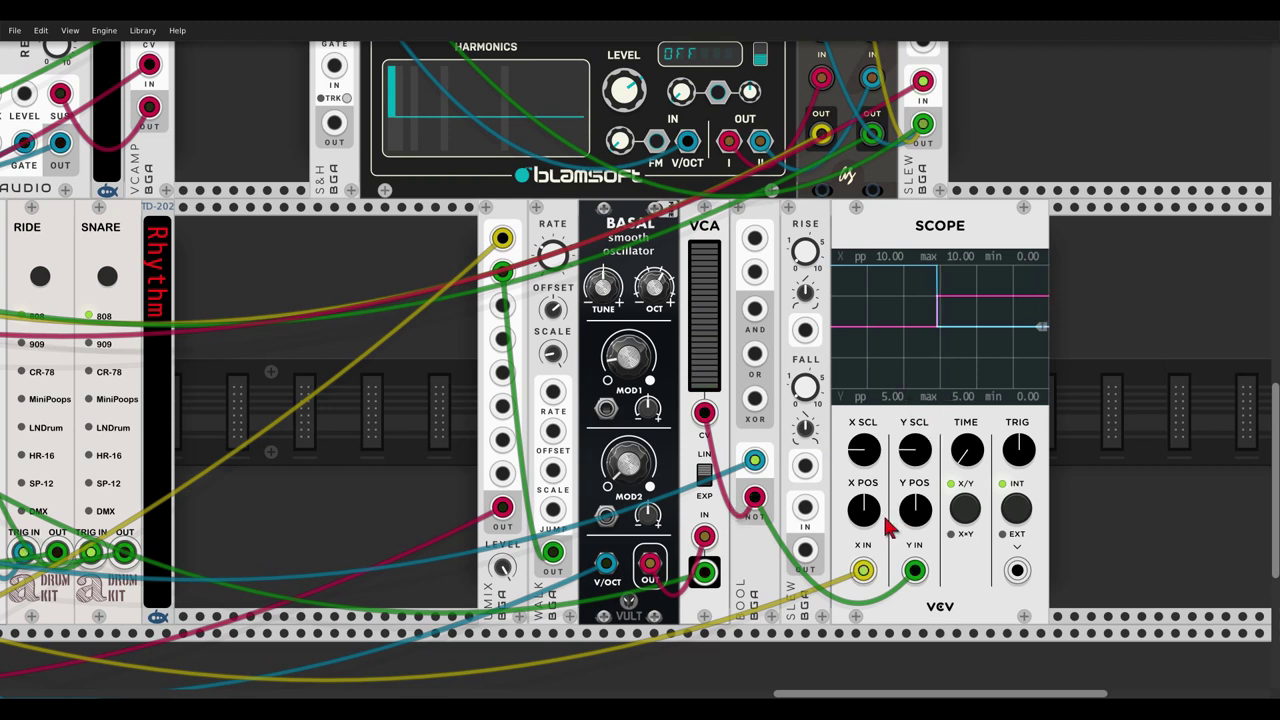
{"action": "right_click", "coordinate": [866, 570]}
{"action": "left_click_drag", "start_coordinate": [914, 570], "coordinate": [863, 570]}
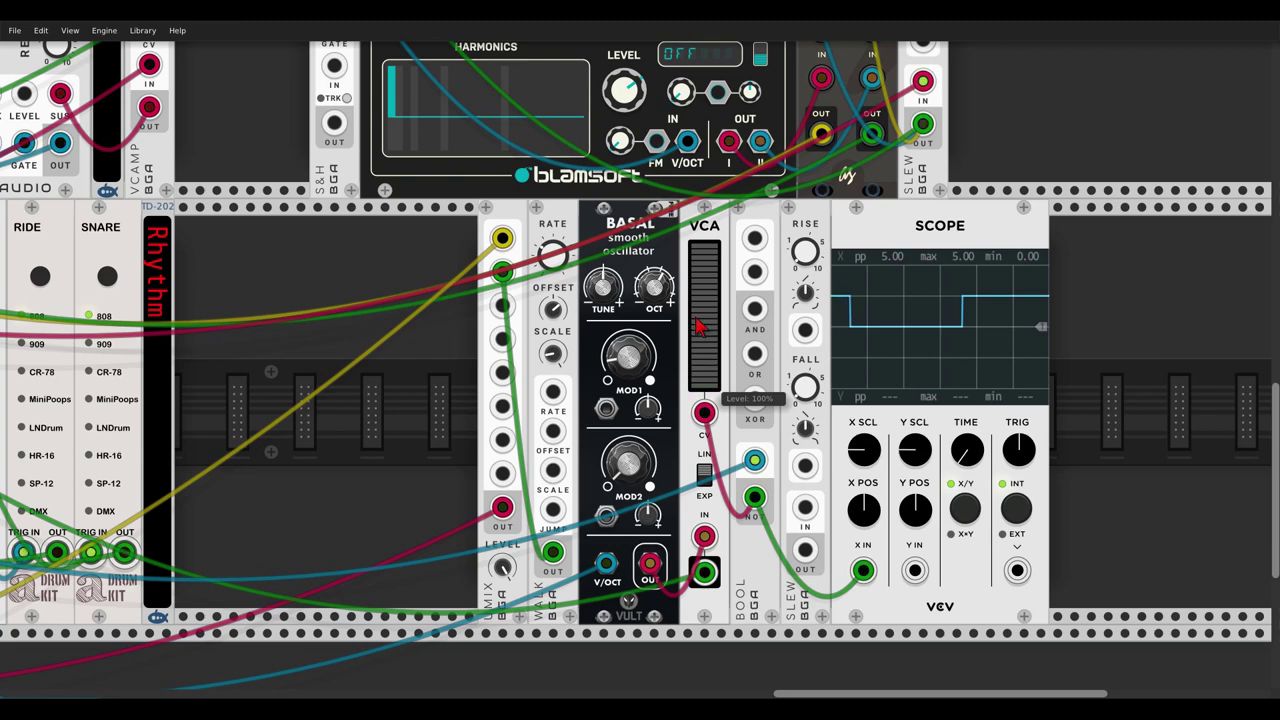
- Duplicate the Bass voice's VCAmp module and place the copy between the lower Slew module and the Scope
{"action": "scroll", "coordinate": [432, 281], "scroll_direction": "down", "scroll_amount": 5}
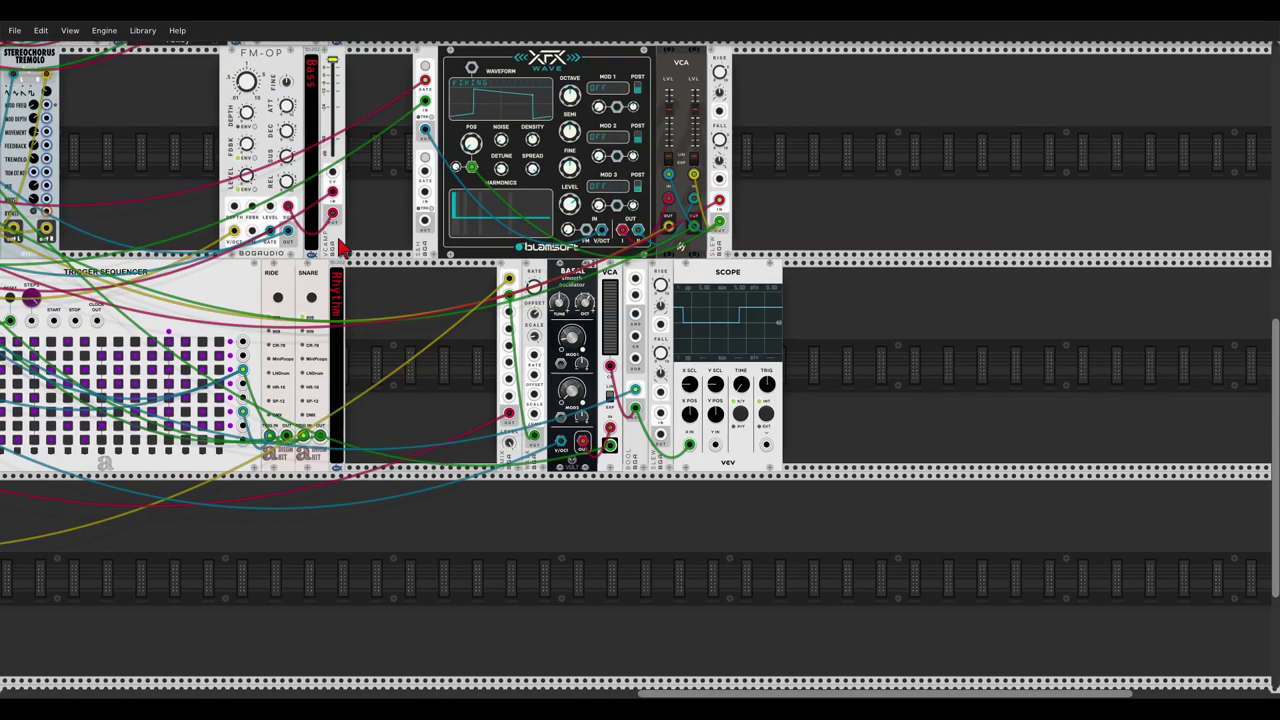
{"action": "key", "text": "ctrl+d"}
{"action": "left_click_drag", "start_coordinate": [355, 240], "coordinate": [502, 354]}
{"action": "left_click_drag", "start_coordinate": [719, 269], "coordinate": [780, 270]}
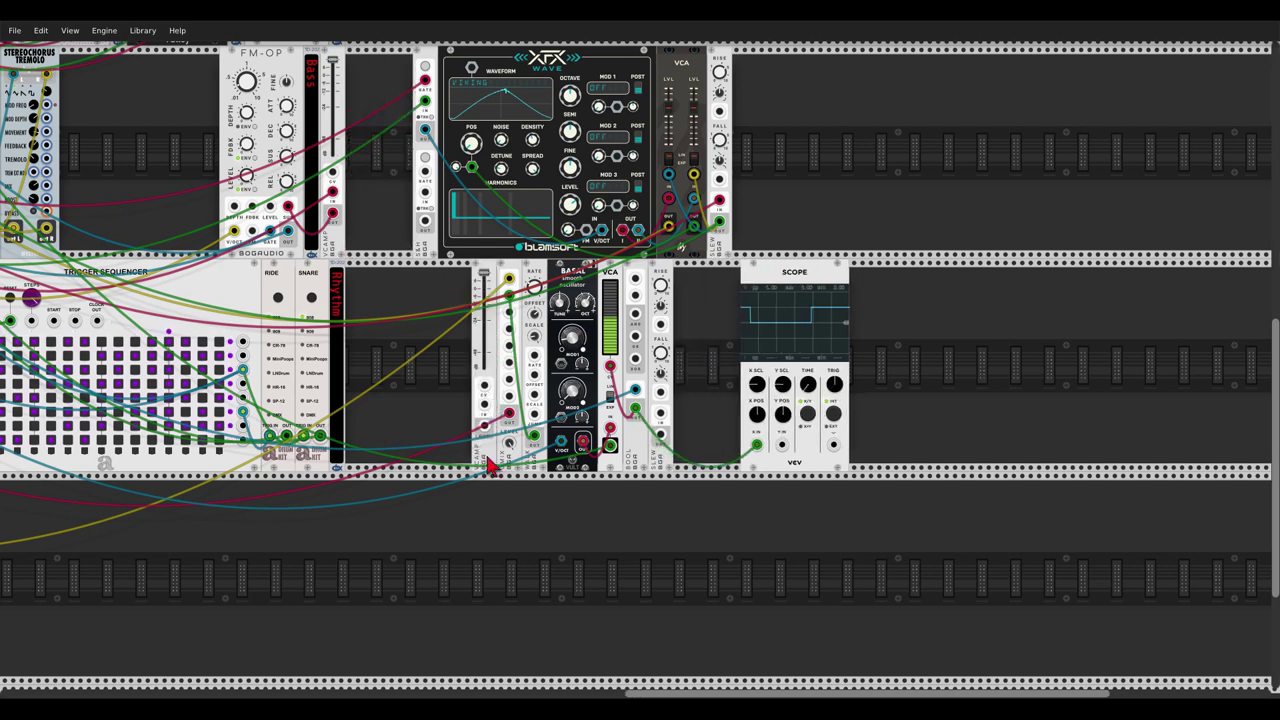
{"action": "left_click_drag", "start_coordinate": [484, 290], "coordinate": [686, 290]}
{"action": "left_click_drag", "start_coordinate": [765, 279], "coordinate": [735, 277]}
- Route Bool's NOT output through the new VCAmp to the Scope's X In and lower the VCAmp level slightly from maximum
{"action": "scroll", "coordinate": [705, 395], "scroll_direction": "up", "scroll_amount": 3}
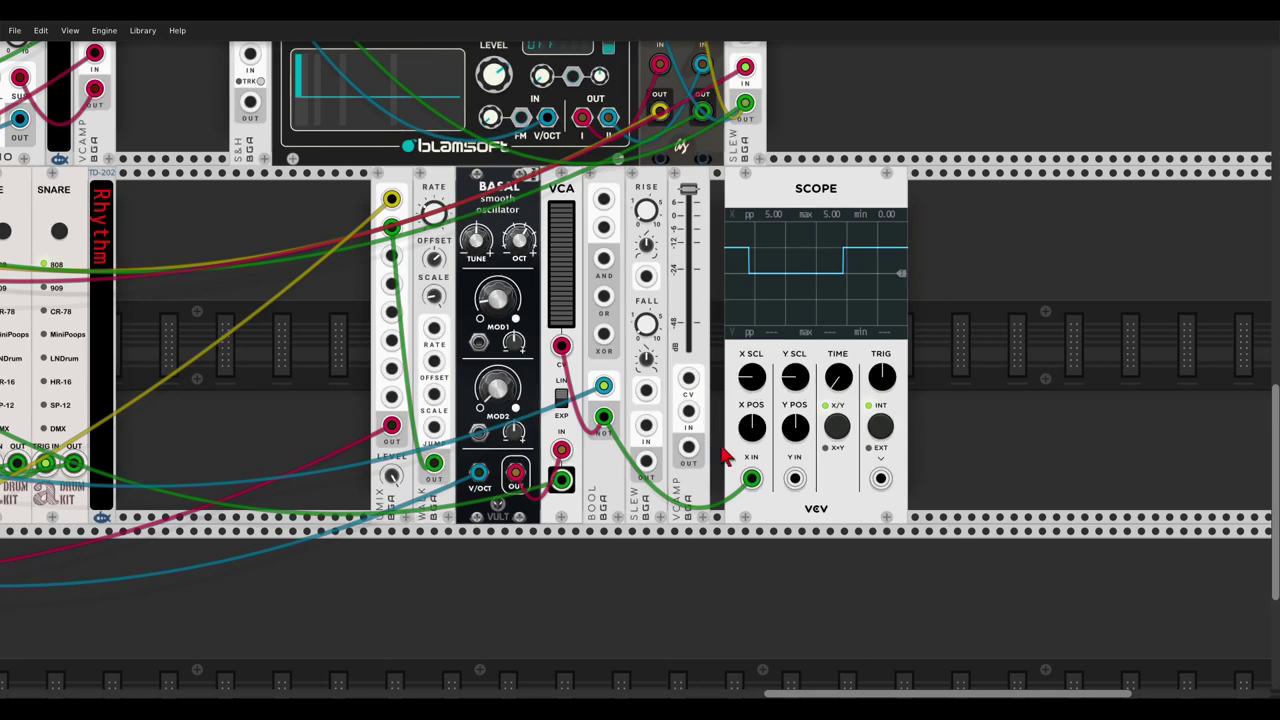
{"action": "mouse_move", "coordinate": [751, 479]}
{"action": "left_mouse_down"}
{"action": "mouse_move", "coordinate": [695, 440]}
{"action": "mouse_move", "coordinate": [688, 411]}
{"action": "mouse_move", "coordinate": [751, 479]}
{"action": "left_mouse_up"}
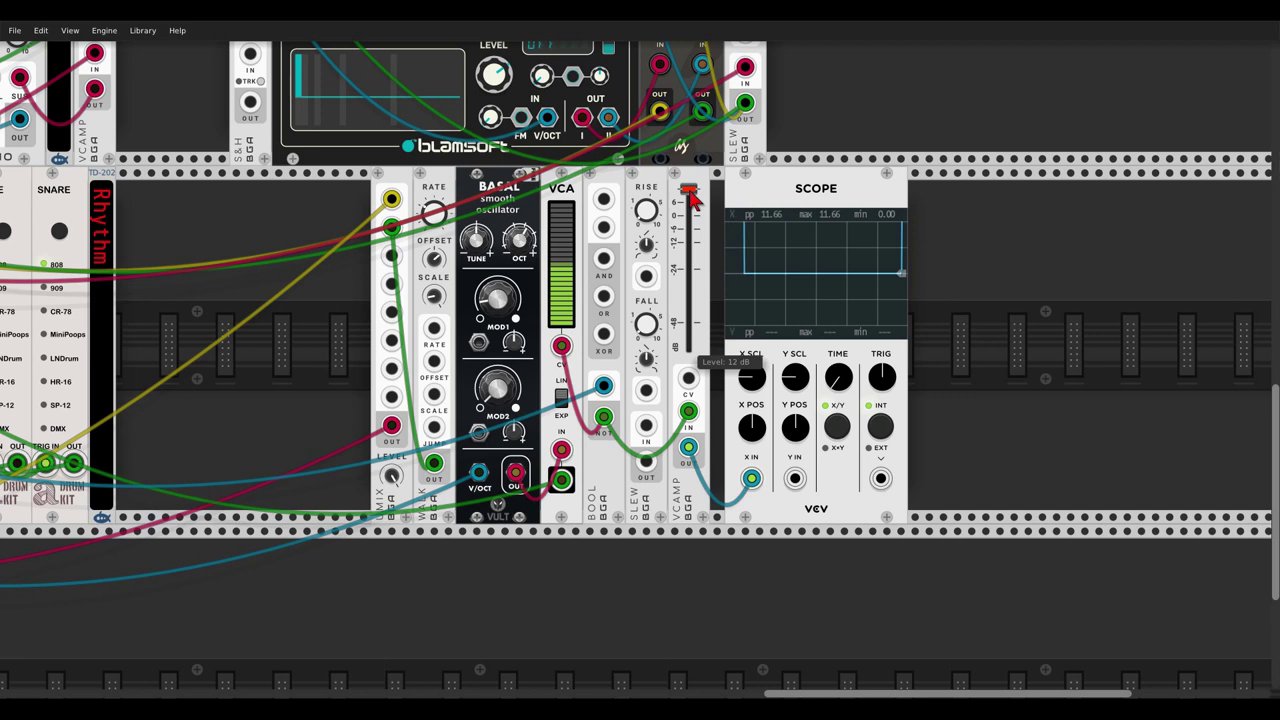
{"action": "left_click_drag", "start_coordinate": [690, 197], "coordinate": [690, 203]}
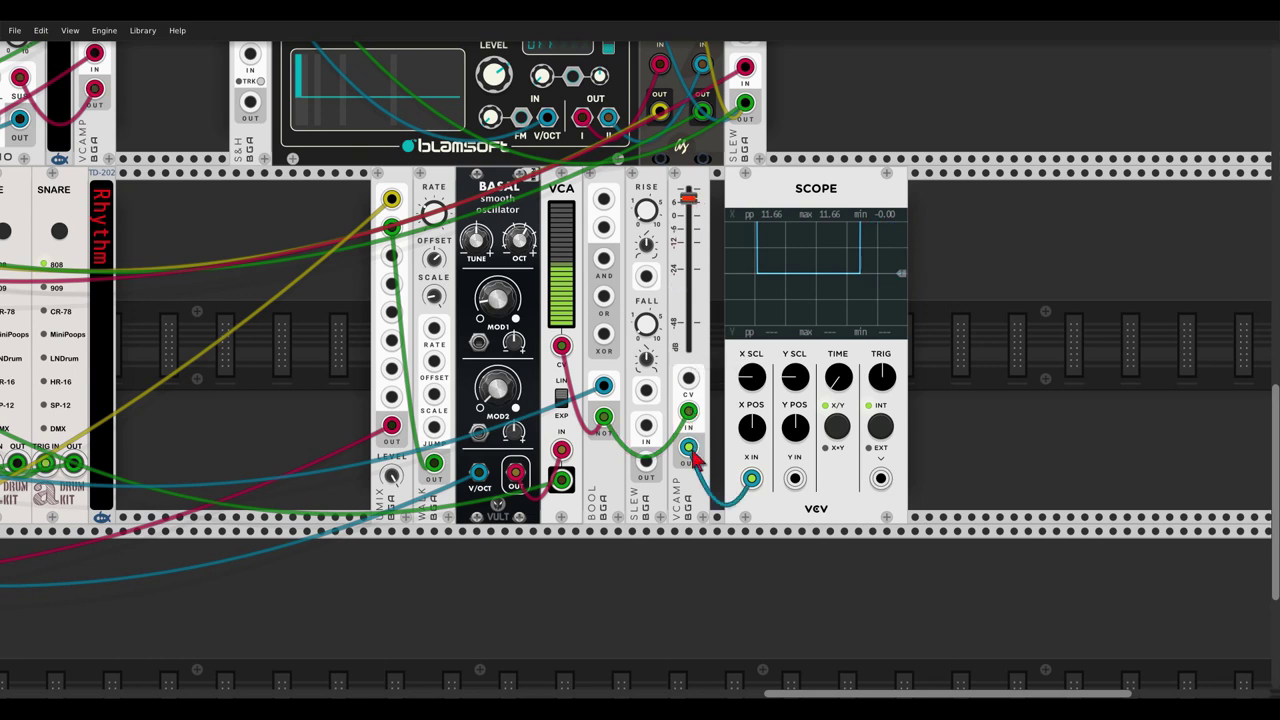
- Replace the VCA's CV cable with one from the VCAmp's output and disconnect the Scope
{"action": "right_click", "coordinate": [562, 347]}
{"action": "left_click_drag", "start_coordinate": [565, 352], "coordinate": [688, 447]}
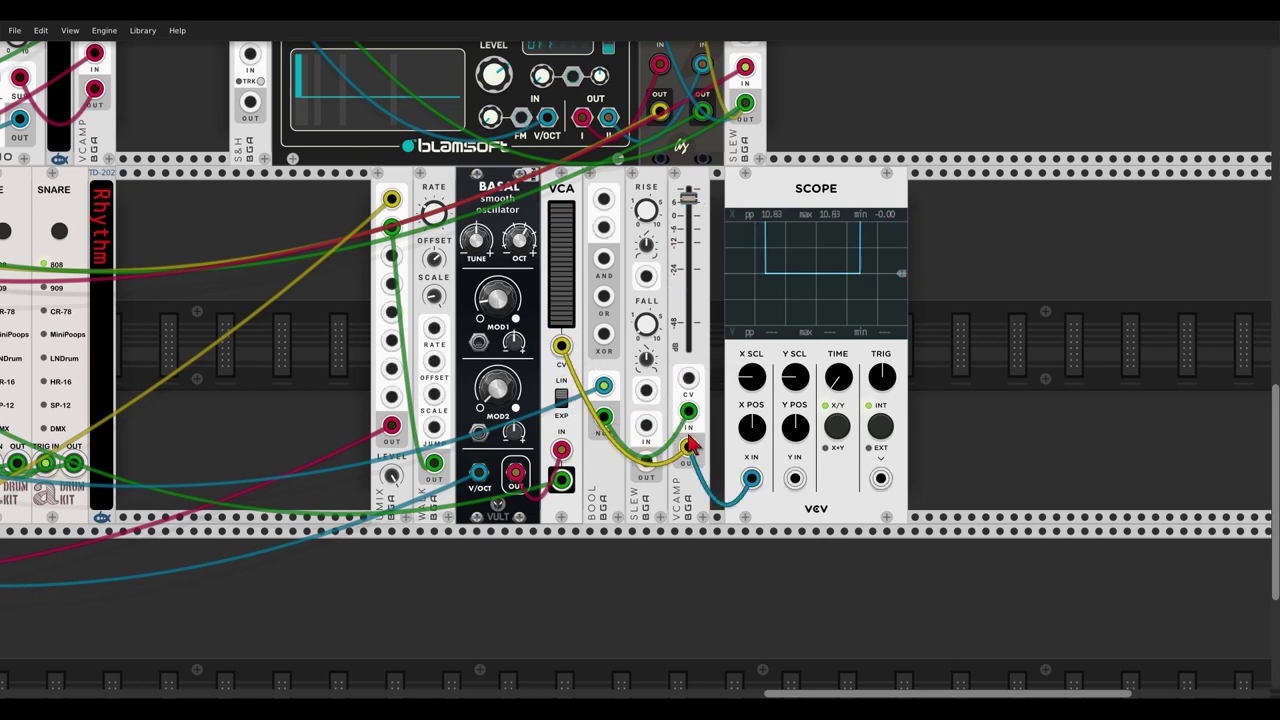
{"action": "right_click", "coordinate": [754, 481]}
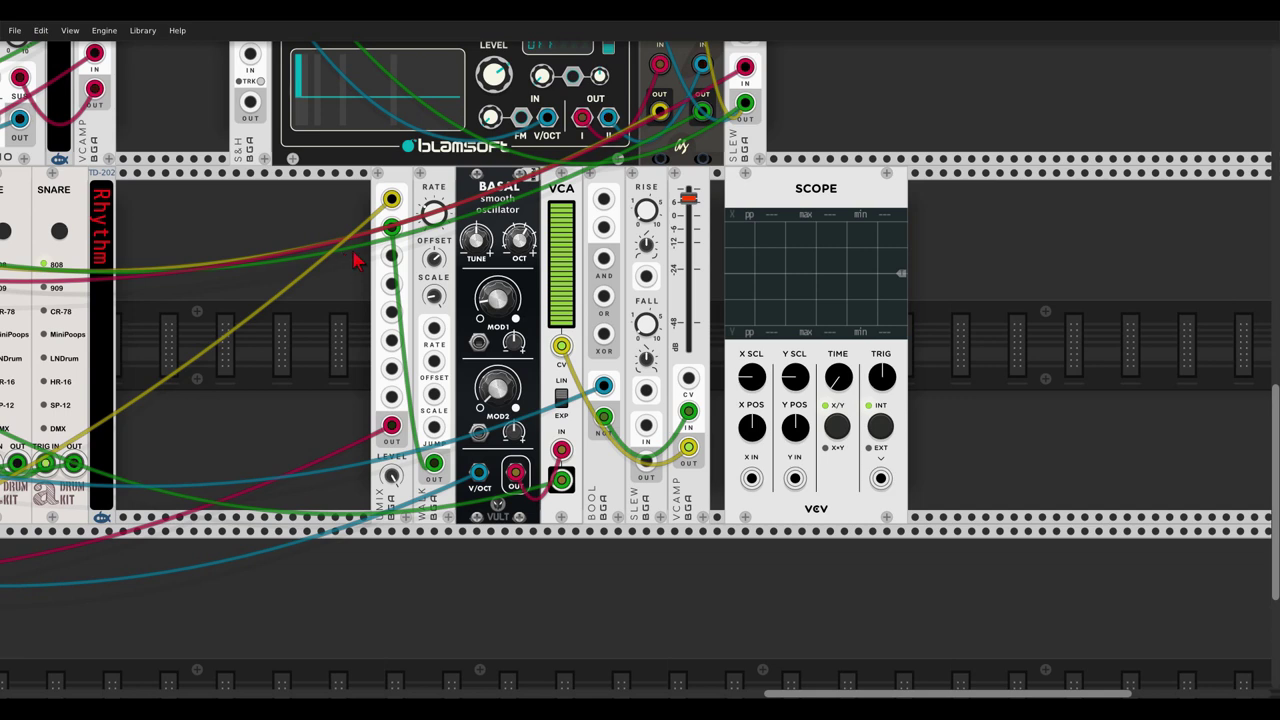
- Patch modulation cables into Basal's Mod 1 and Mod 2 inputs, raise both amounts to maximum, and set Mod 1 to about 0.13
{"action": "mouse_move", "coordinate": [500, 338]}
{"action": "left_click_drag", "start_coordinate": [479, 474], "coordinate": [479, 342], "text": "ctrl"}
{"action": "left_click_drag", "start_coordinate": [479, 474], "coordinate": [480, 438], "text": "ctrl"}
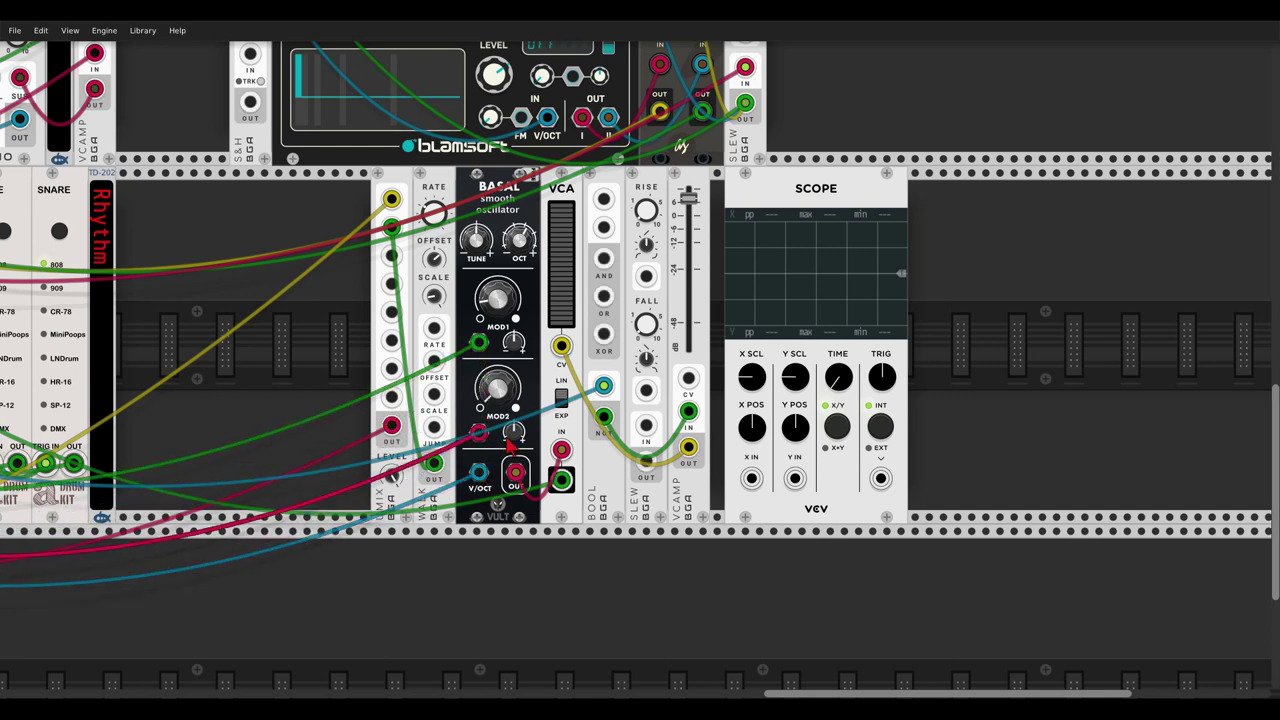
{"action": "mouse_move", "coordinate": [514, 344]}
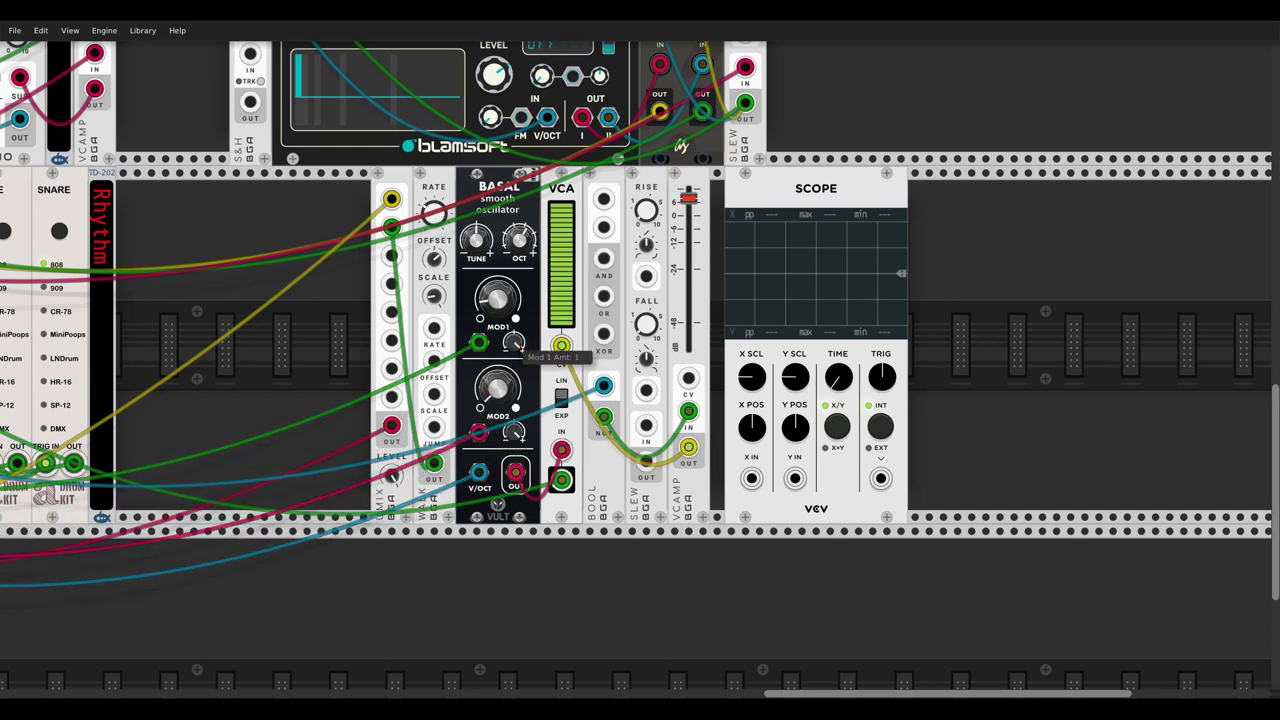
{"action": "mouse_move", "coordinate": [500, 312]}
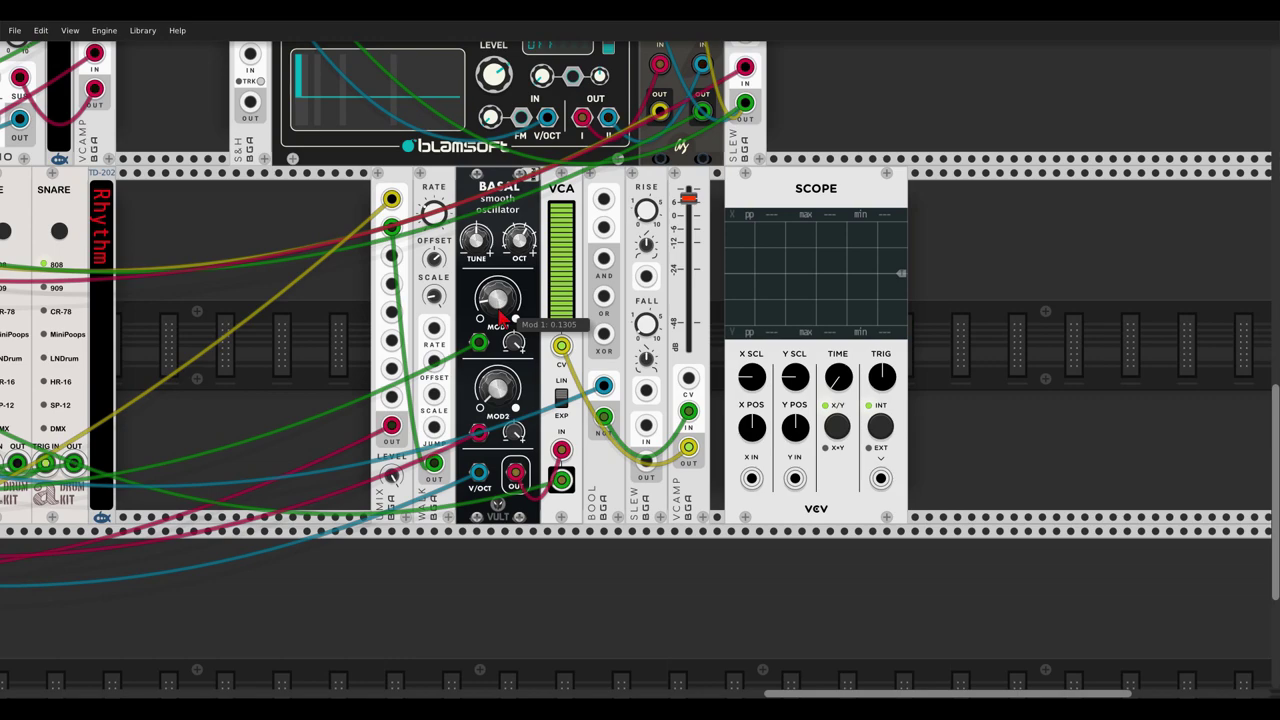
{"action": "scroll", "coordinate": [500, 318], "scroll_direction": "down", "scroll_amount": 5, "text": "ctrl"}
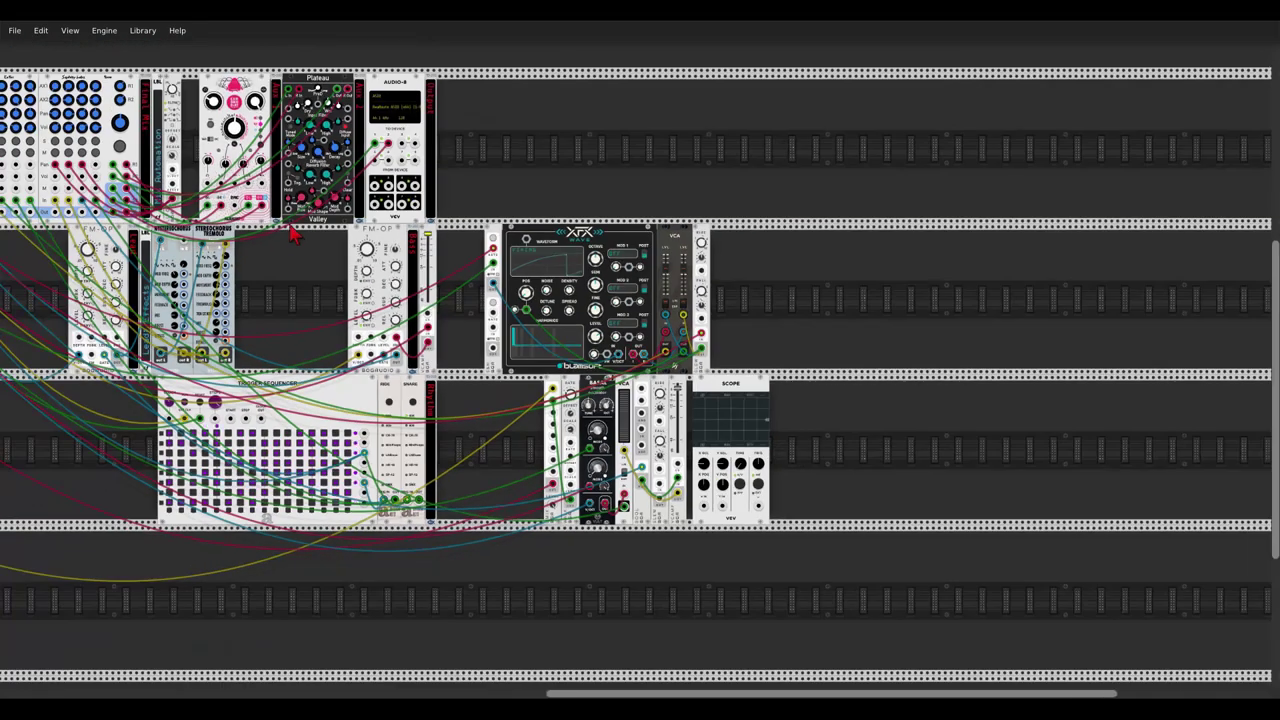
{"action": "left_click_drag", "start_coordinate": [292, 250], "coordinate": [418, 272]}
{"action": "left_click_drag", "start_coordinate": [224, 149], "coordinate": [224, 162]}
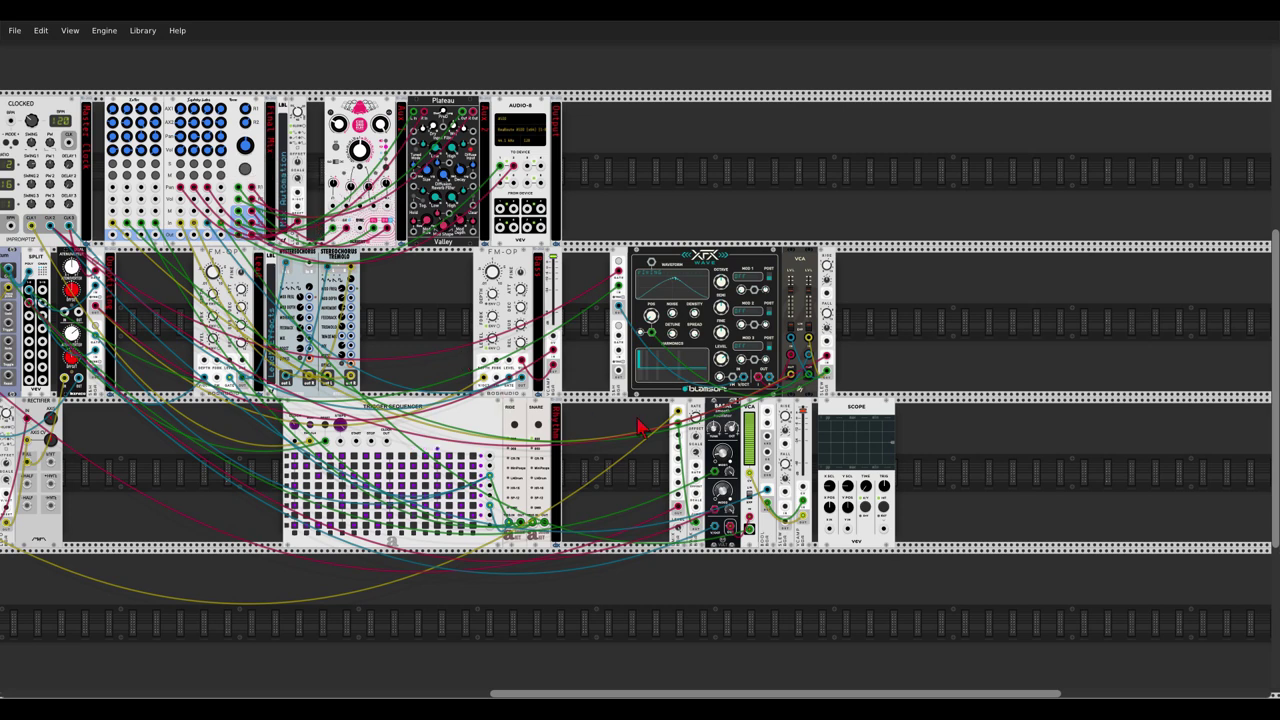
{"action": "scroll", "coordinate": [543, 372], "scroll_direction": "right", "scroll_amount": 3}
{"action": "scroll", "coordinate": [543, 372], "scroll_direction": "down", "scroll_amount": 2}
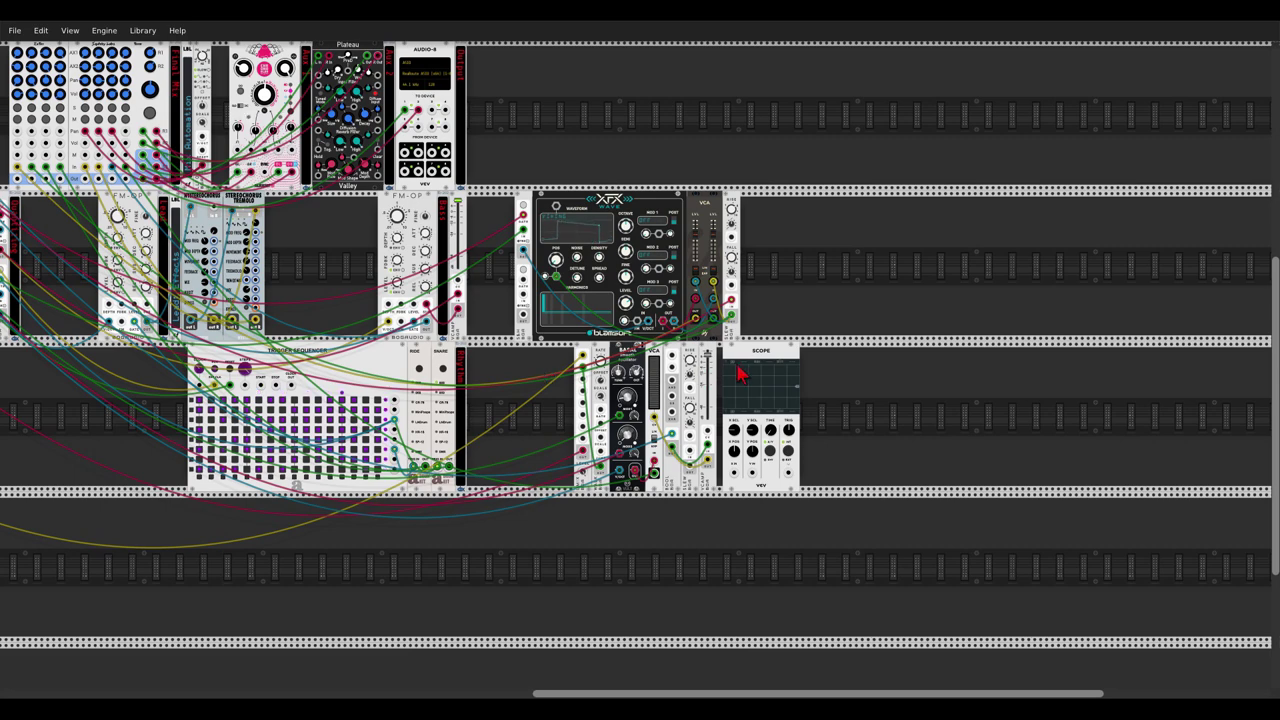
- Replace the cable at XFX Wave's V/OCT input with one carrying the pitch signal that feeds Basal's V/OCT
{"action": "scroll", "coordinate": [737, 362], "scroll_direction": "up", "scroll_amount": 3}
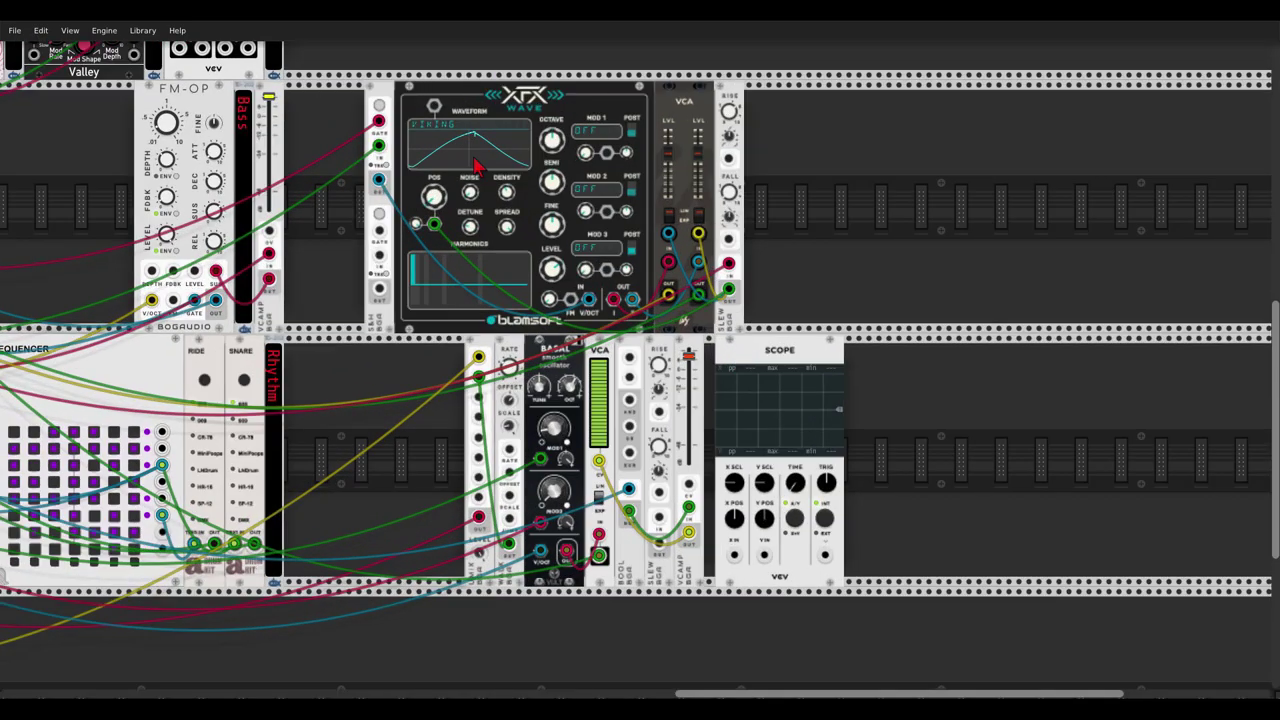
{"action": "mouse_move", "coordinate": [557, 143]}
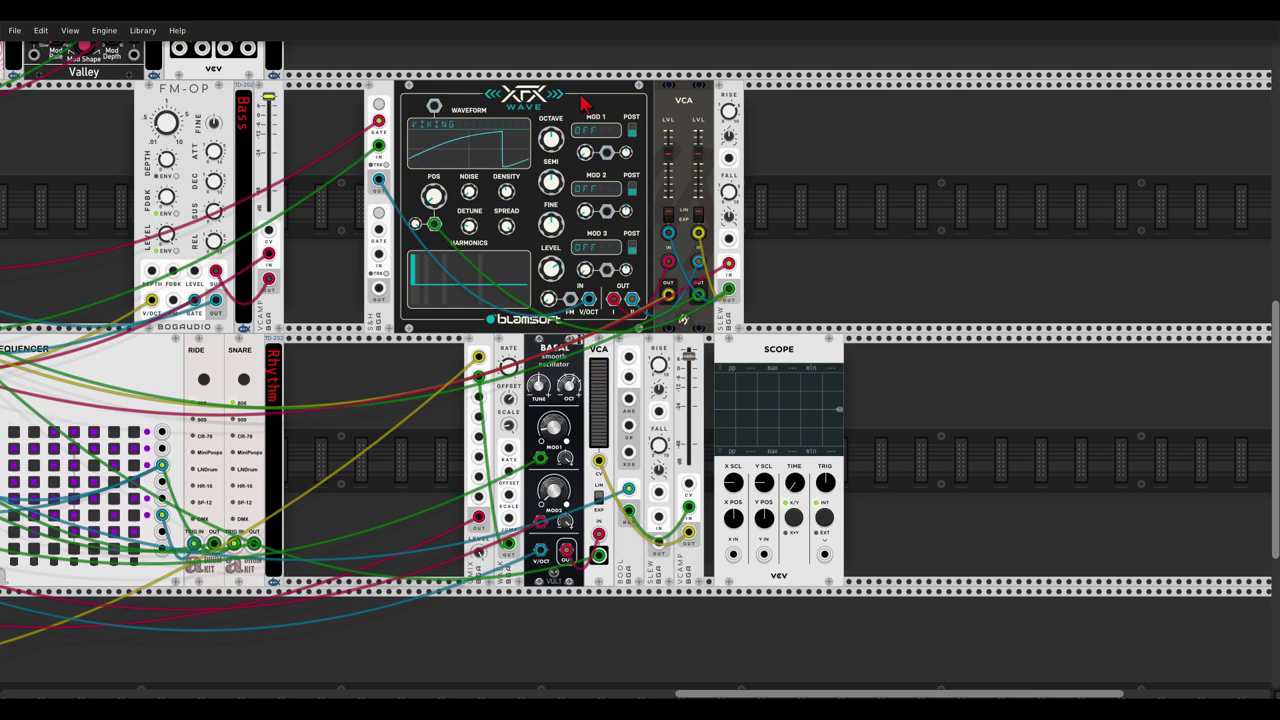
{"action": "right_click", "coordinate": [589, 302]}
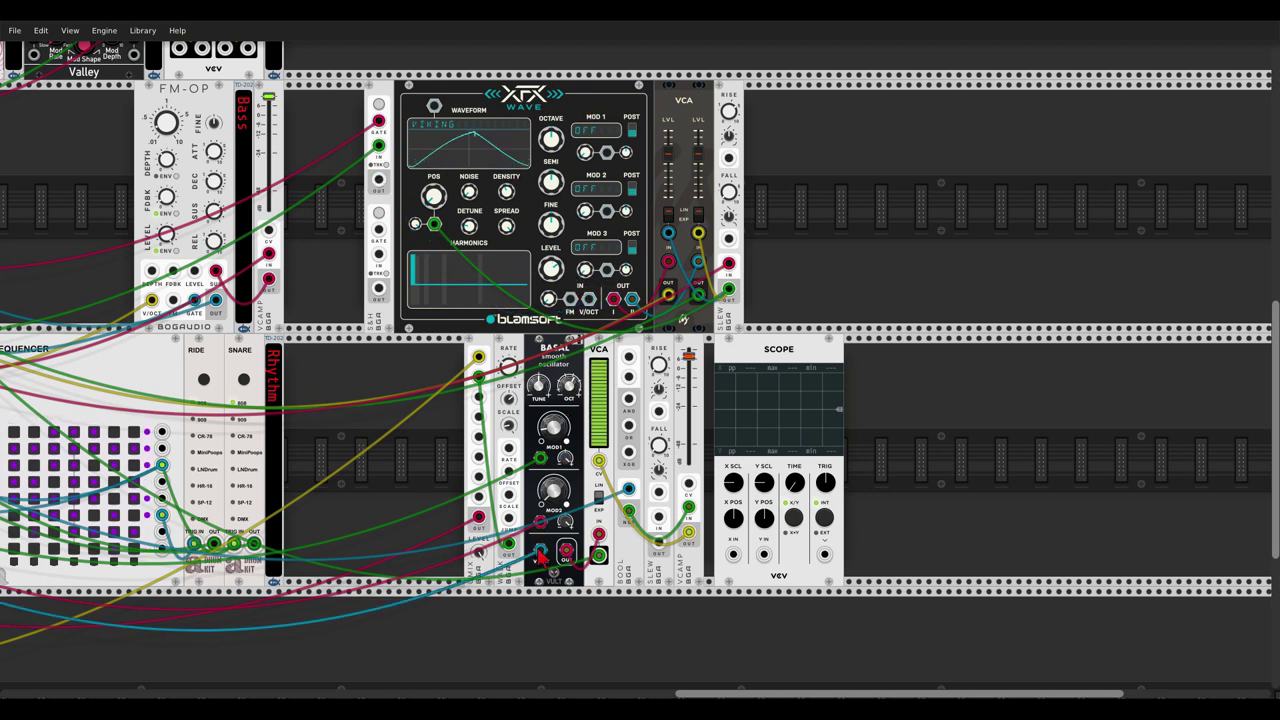
{"action": "left_click_drag", "start_coordinate": [539, 552], "coordinate": [588, 302]}
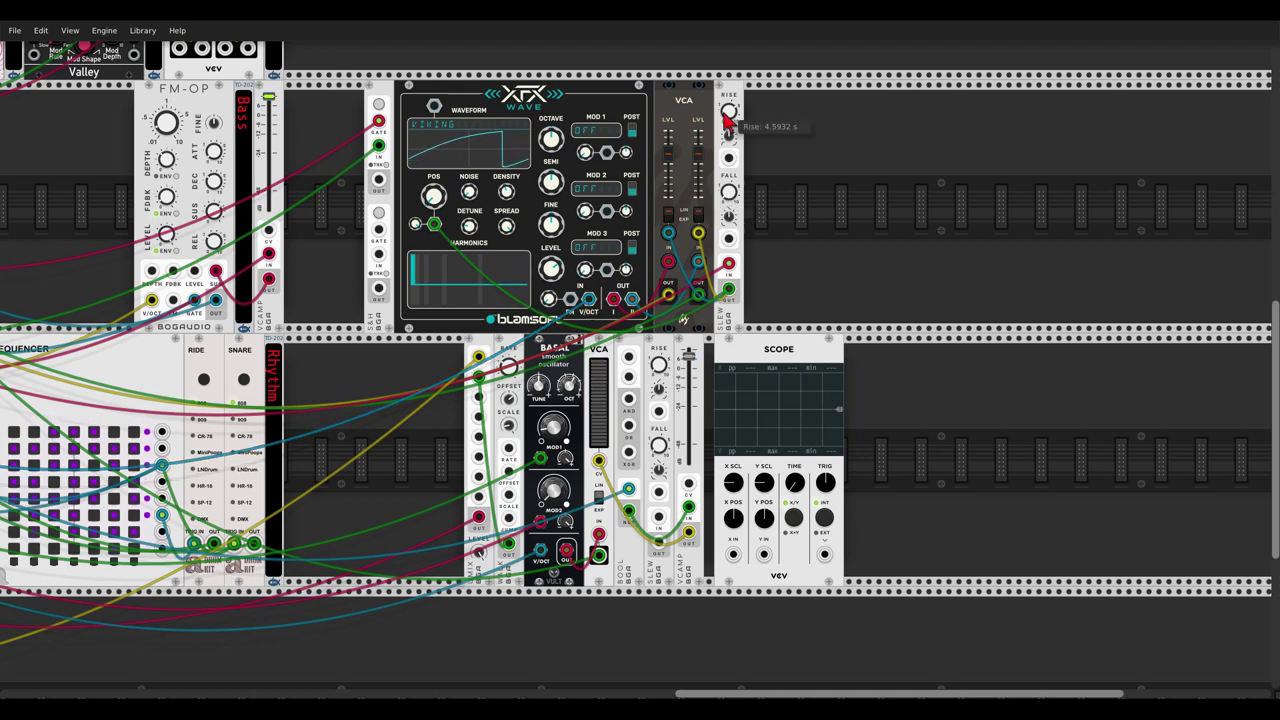
- Adjust the Rise time of XFX Wave's Slew and replace the Slew cable at the Pos modulation input with another modulation source
{"action": "left_click_drag", "start_coordinate": [727, 114], "coordinate": [731, 170]}
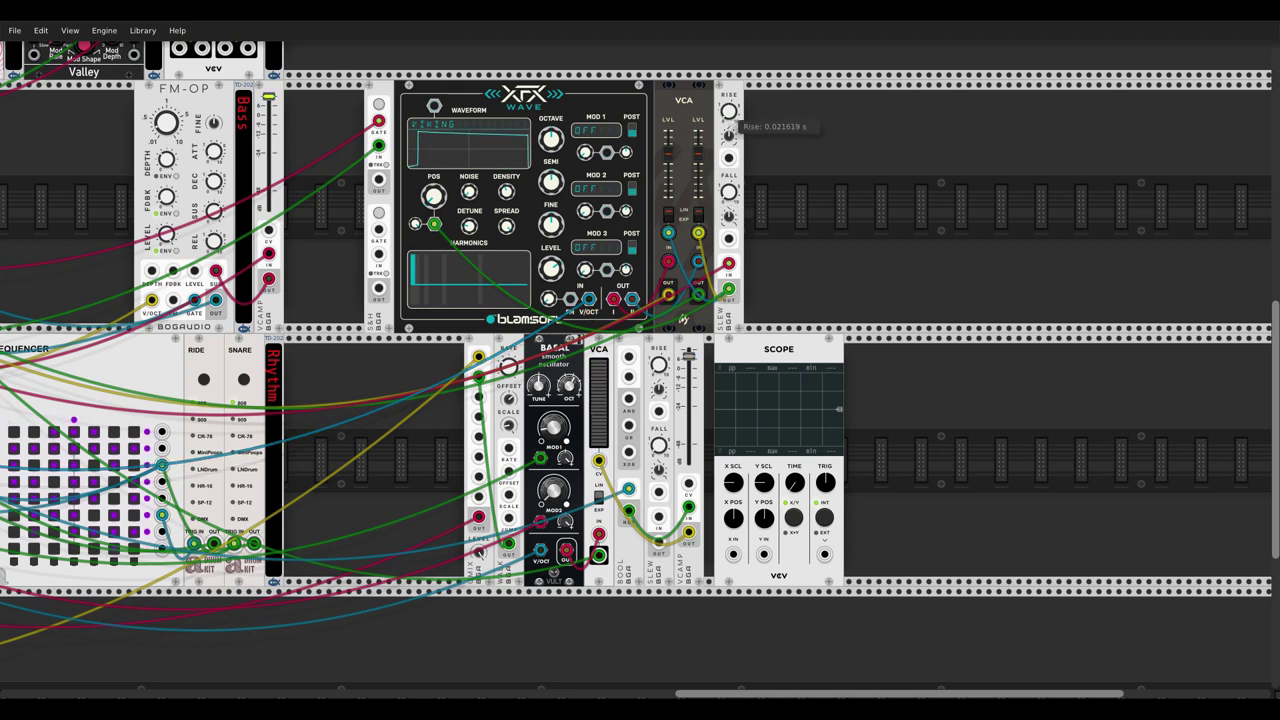
{"action": "left_click_drag", "start_coordinate": [731, 121], "coordinate": [737, 124]}
{"action": "right_click", "coordinate": [434, 225]}
{"action": "left_click_drag", "start_coordinate": [589, 299], "coordinate": [435, 227]}
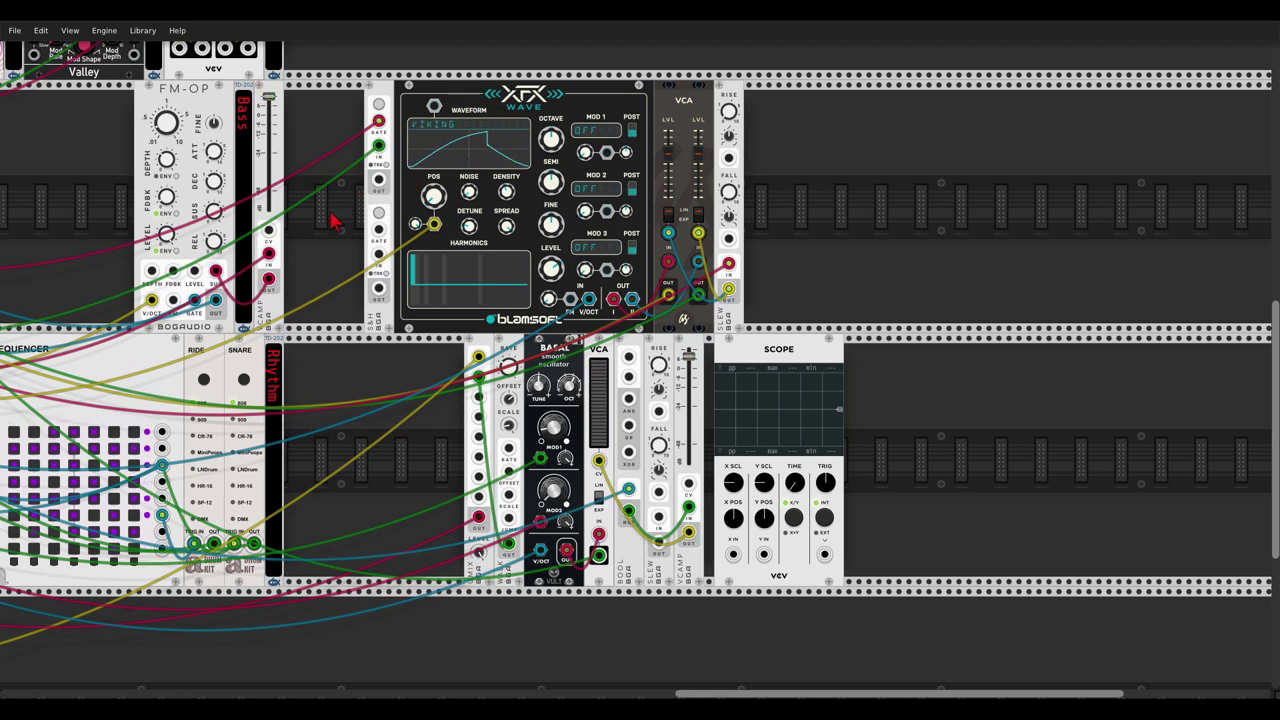
- Save the patch
{"action": "scroll", "coordinate": [335, 218], "scroll_direction": "down", "scroll_amount": 3}
{"action": "scroll", "coordinate": [335, 219], "scroll_direction": "left", "scroll_amount": 5}
{"action": "scroll", "coordinate": [380, 225], "scroll_direction": "down", "scroll_amount": 3}
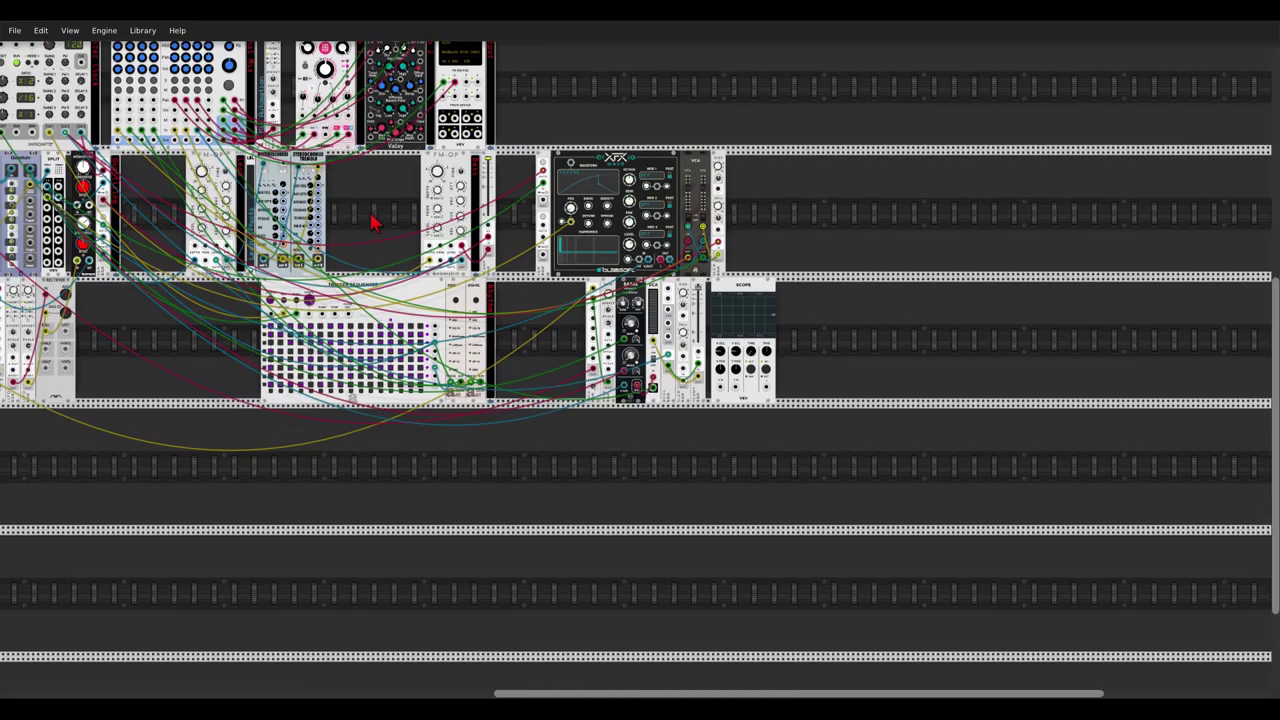
{"action": "scroll", "coordinate": [583, 247], "scroll_direction": "up", "scroll_amount": 3}
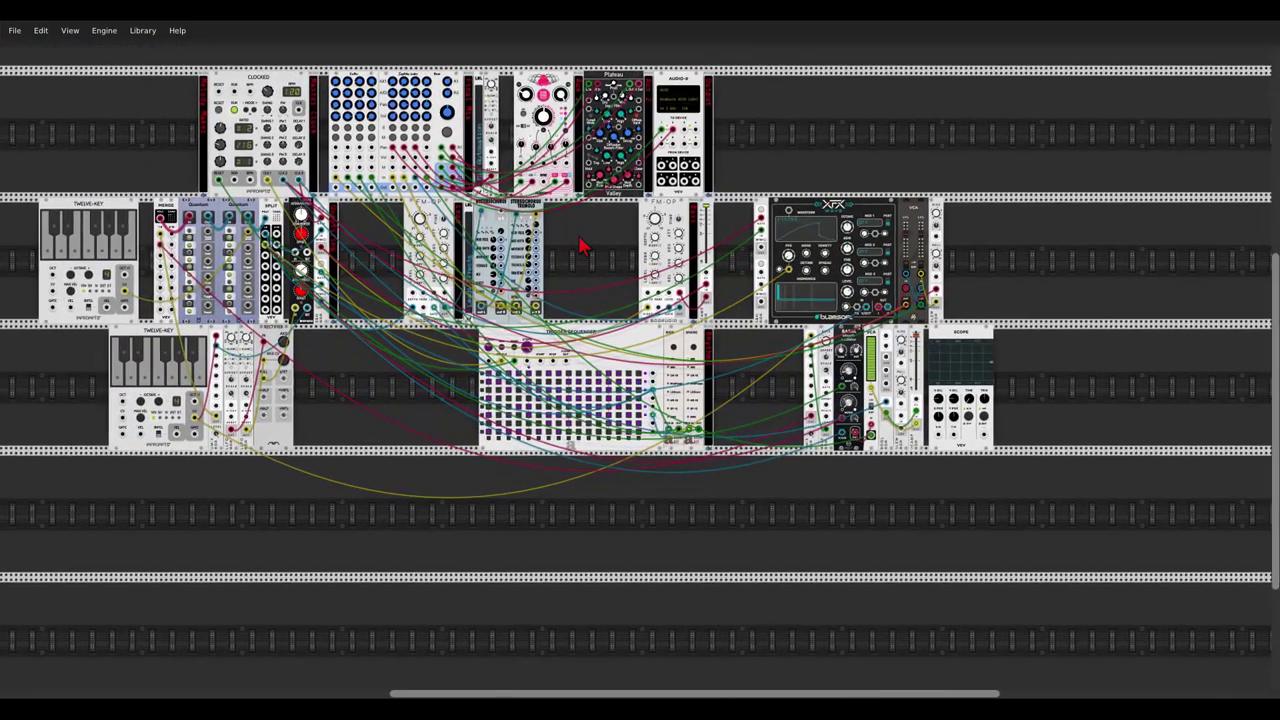
{"action": "left_click", "coordinate": [15, 30]}
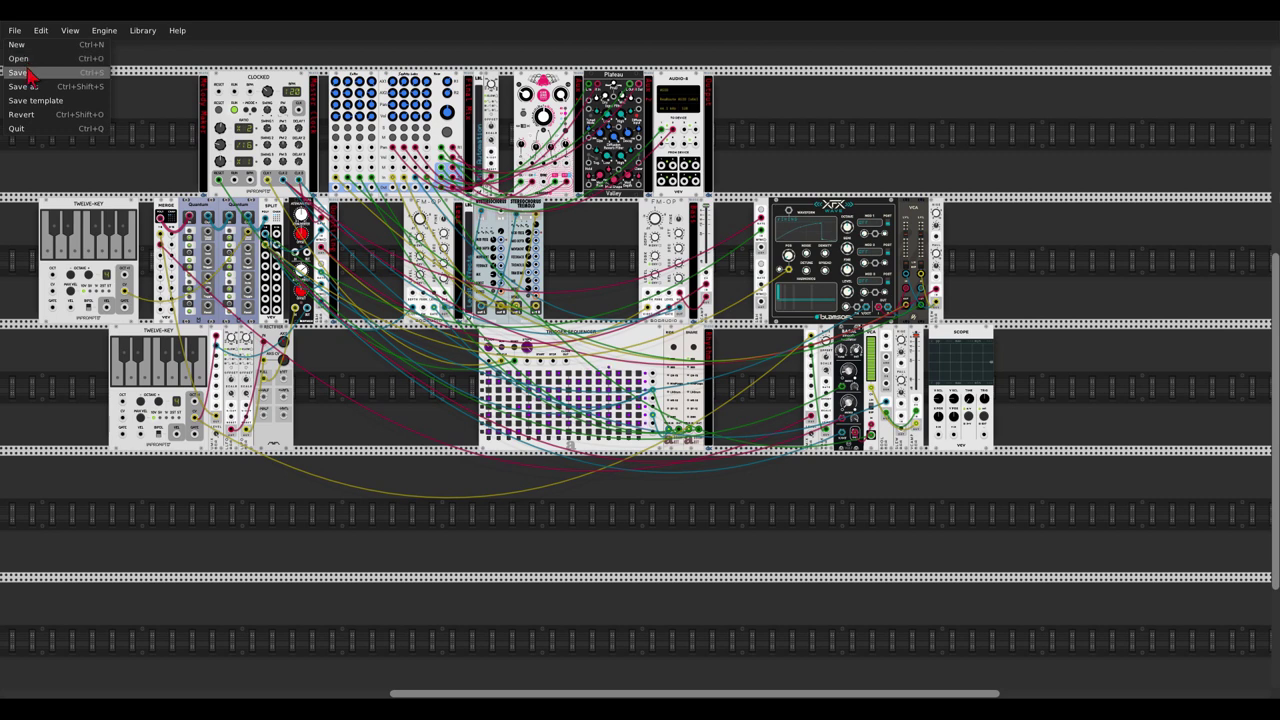
{"action": "left_click", "coordinate": [28, 64]}
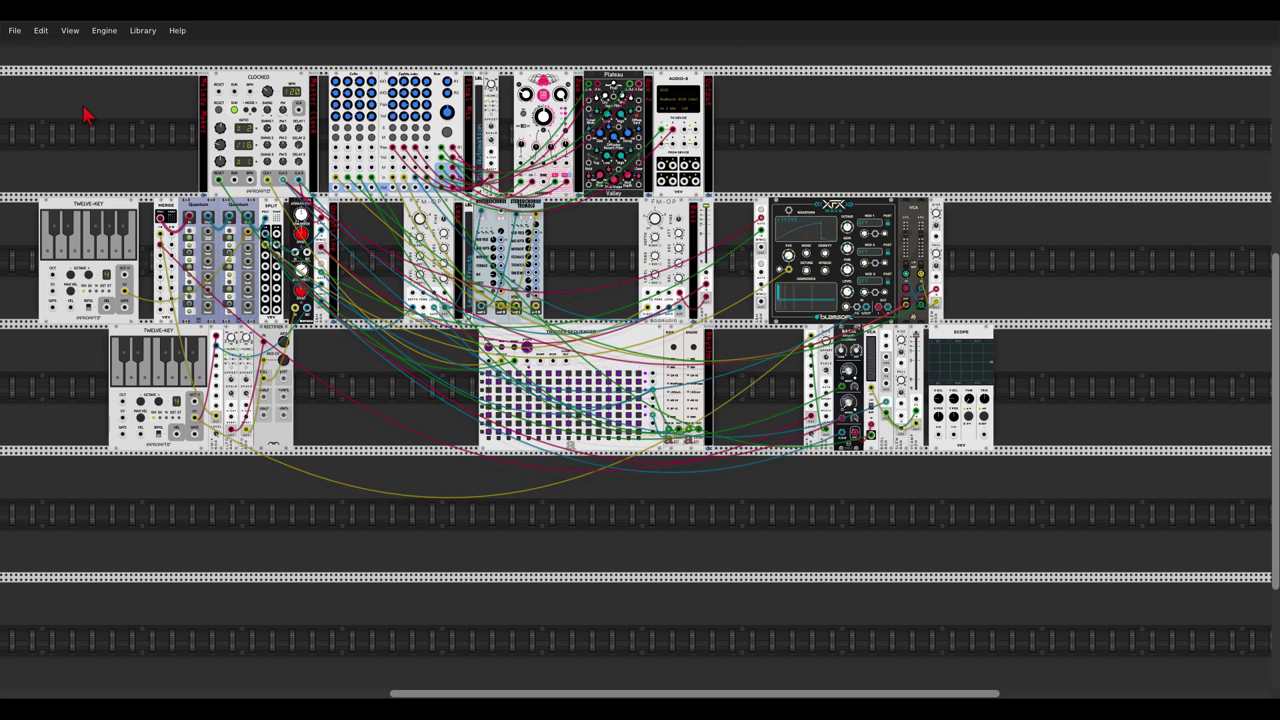